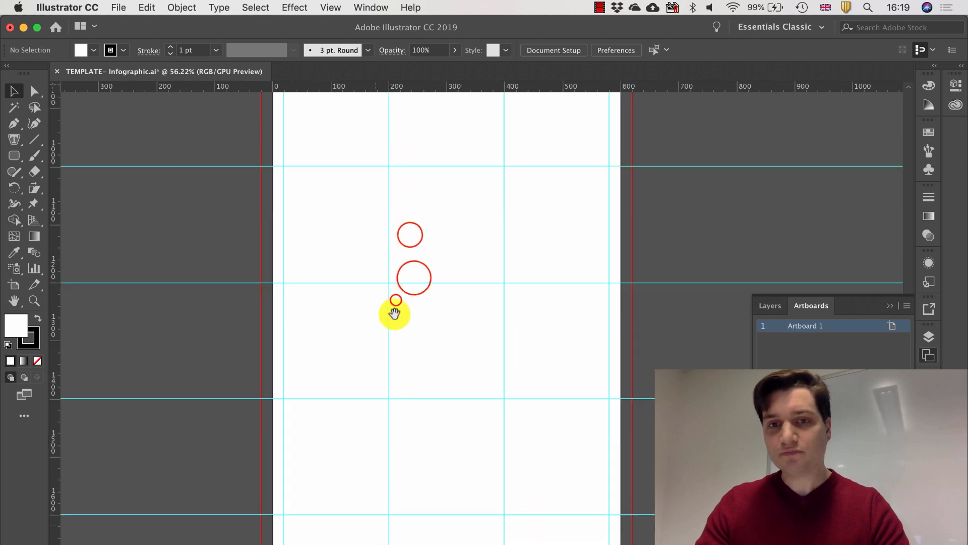
Examine the finished UK & China infographic from its title through the body size, health and life expectancy sections to the data sources
mouse_move(418, 276)
left_mouse_down()
mouse_move(409, 408)
mouse_move(469, 334)
left_mouse_up()
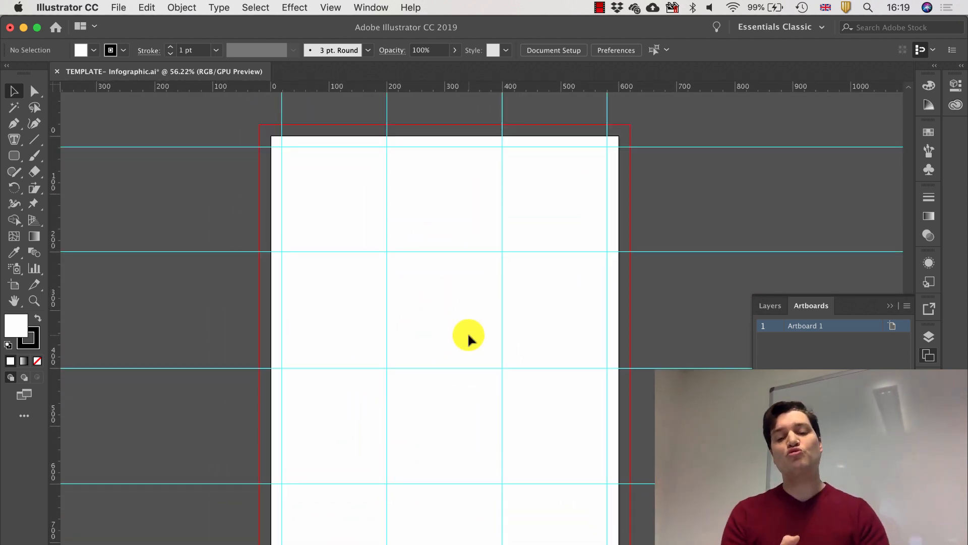
key("ctrl+Left")
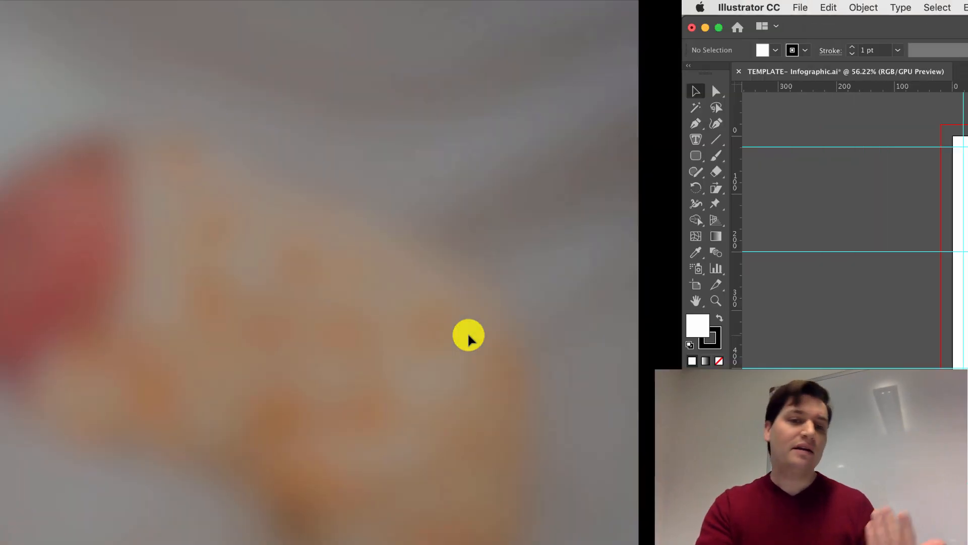
key("ctrl+Right")
key("ctrl+Right")
key("ctrl+Right")
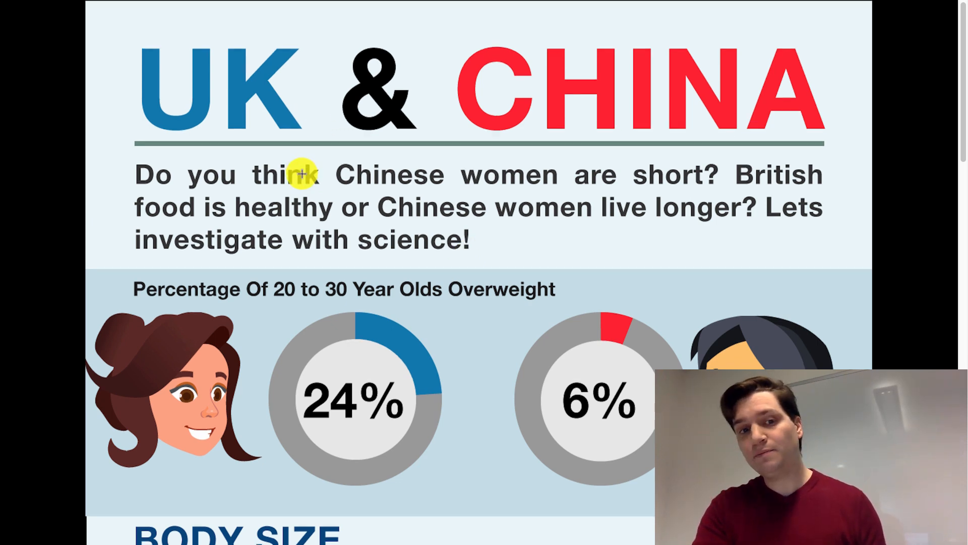
scroll(303, 173, "down", 3)
scroll(302, 173, "down", 10)
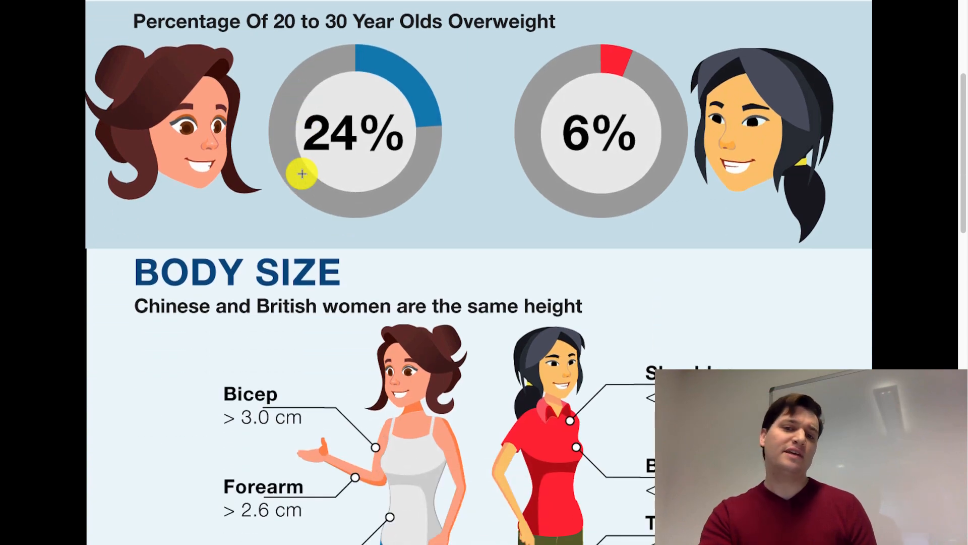
scroll(302, 173, "up", 13)
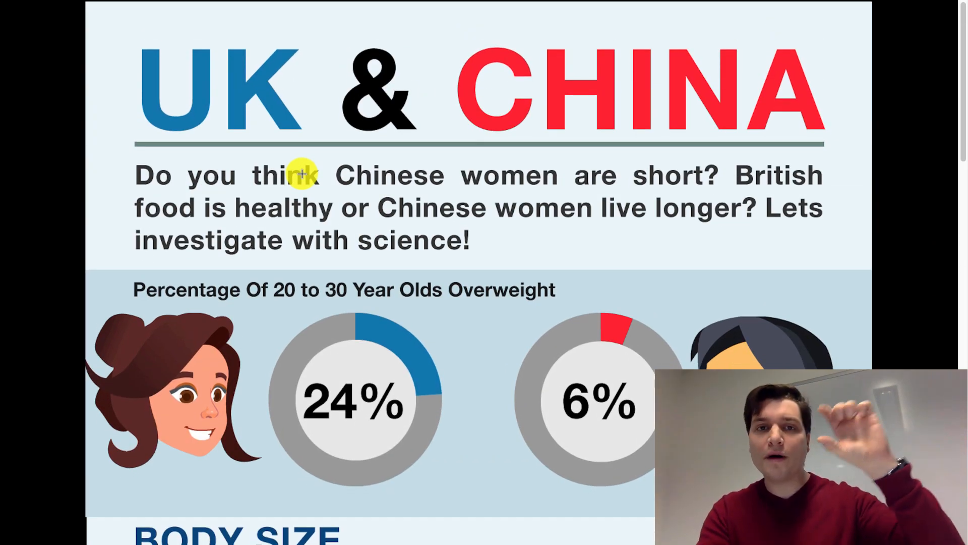
scroll(302, 174, "down", 14)
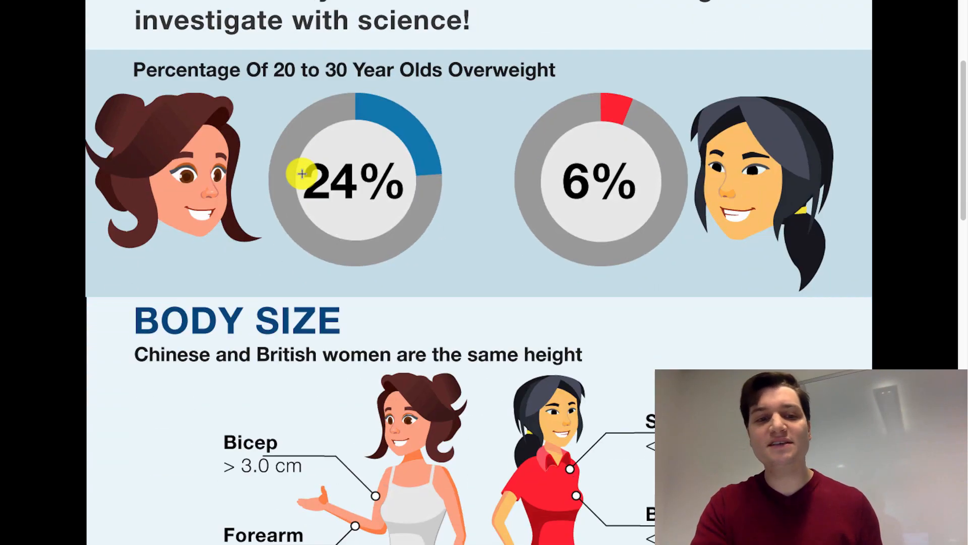
scroll(302, 173, "down", 20)
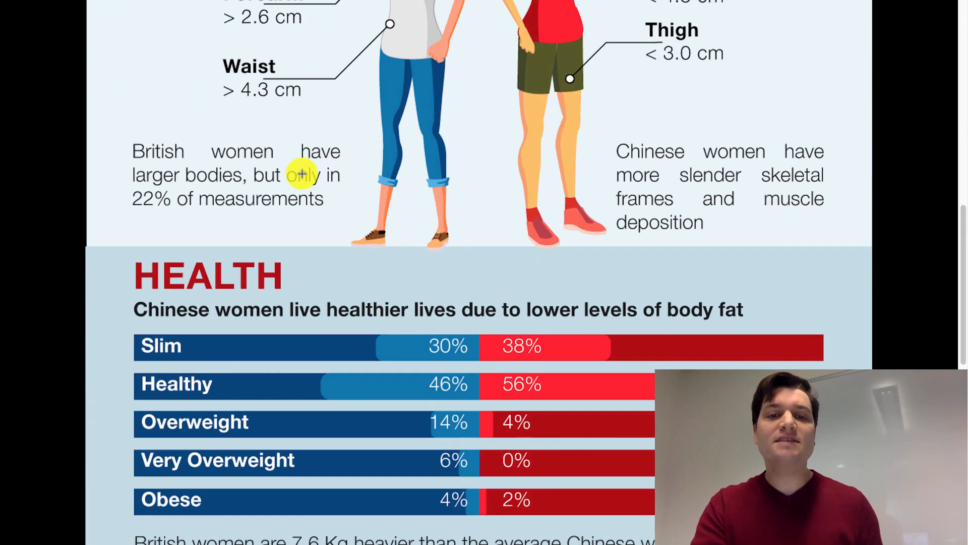
scroll(303, 174, "down", 10)
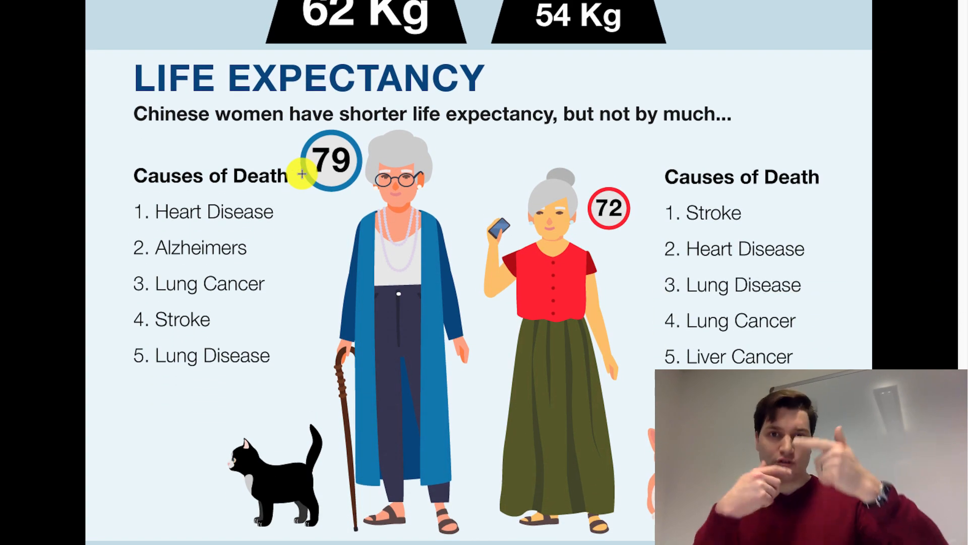
scroll(302, 173, "down", 6)
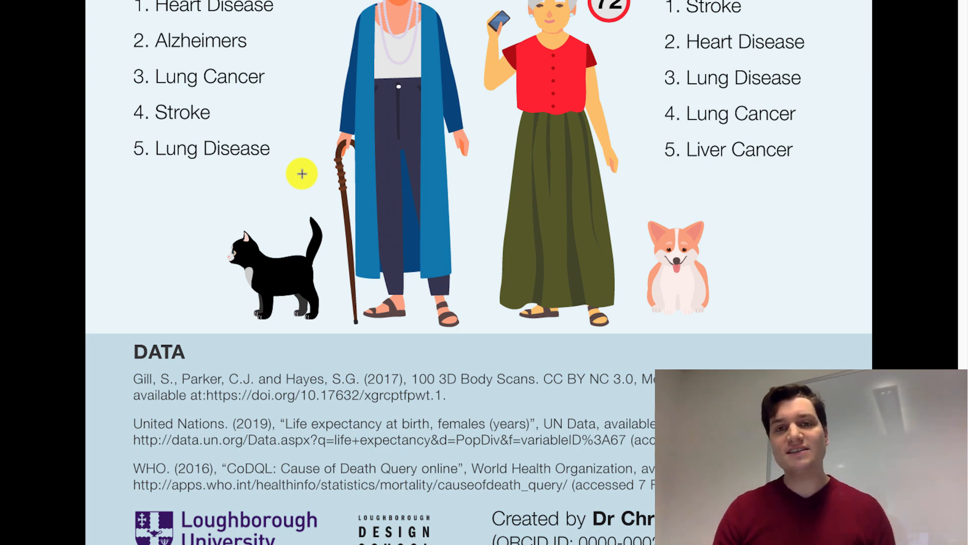
scroll(302, 173, "up", 7)
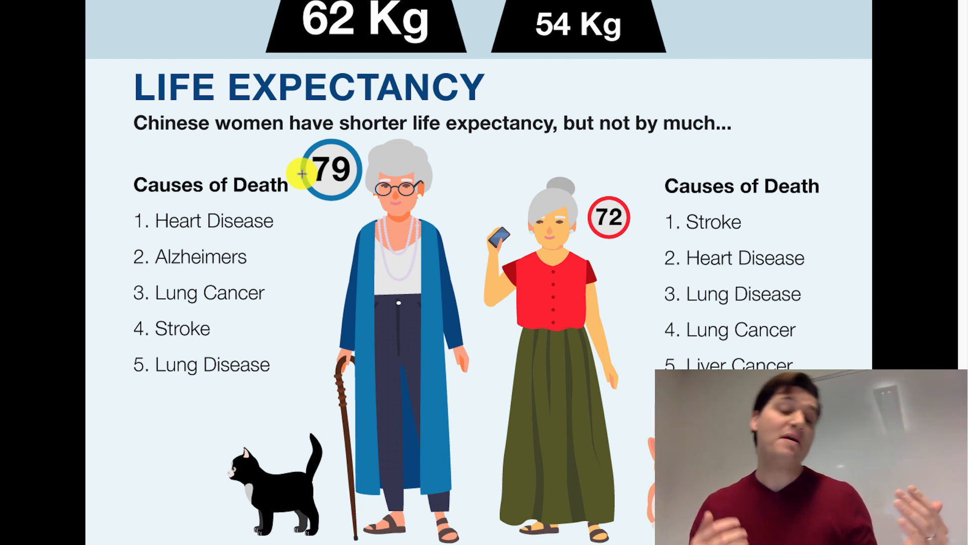
scroll(302, 173, "down", 1)
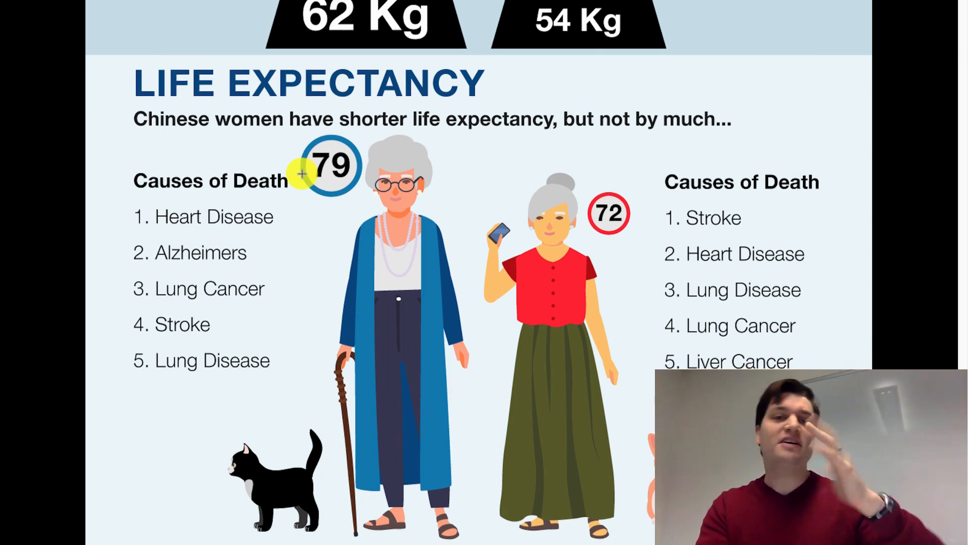
scroll(302, 174, "up", 10)
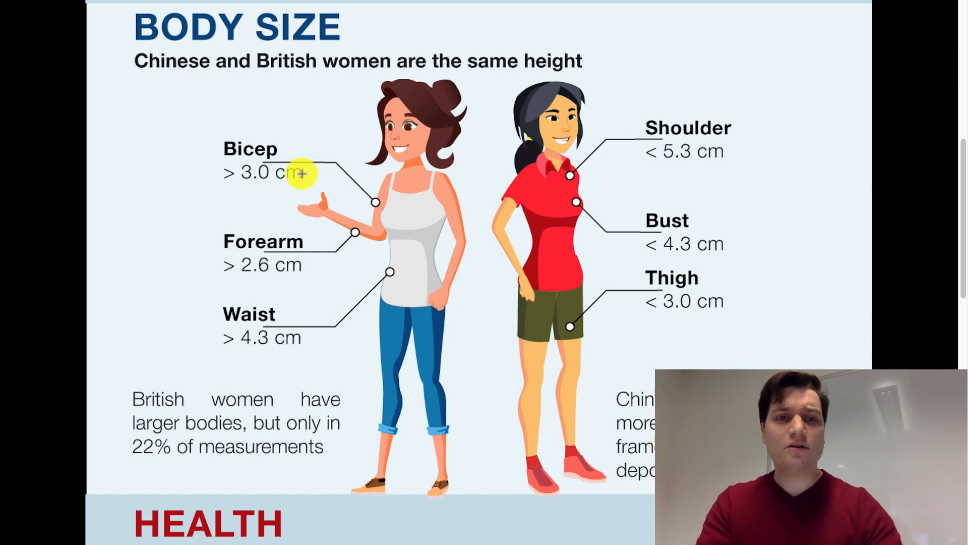
scroll(302, 174, "up", 5)
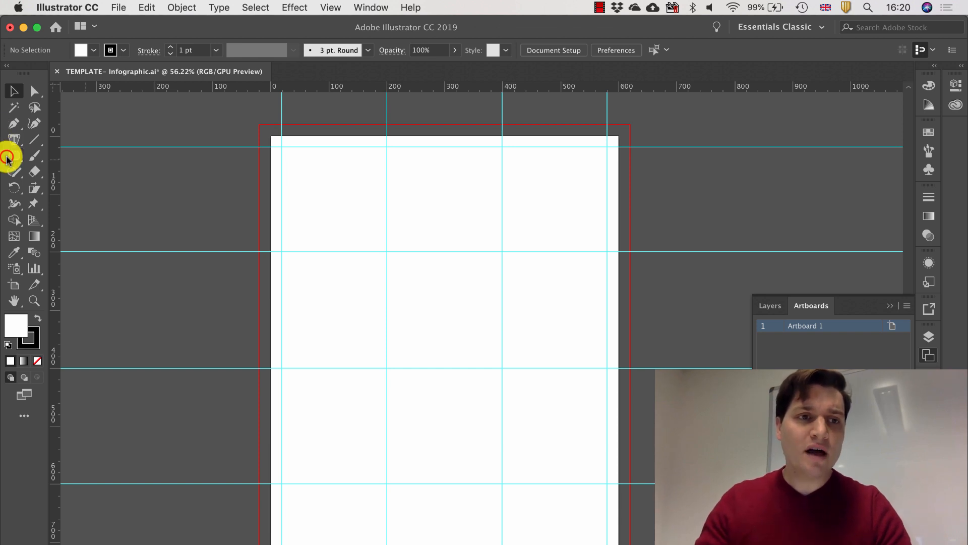
Draw a rounded rectangle about 640 by 220 px across the full bleed width, from the top bleed edge to the 200 px guide
left_click_drag(8, 160, 89, 160)
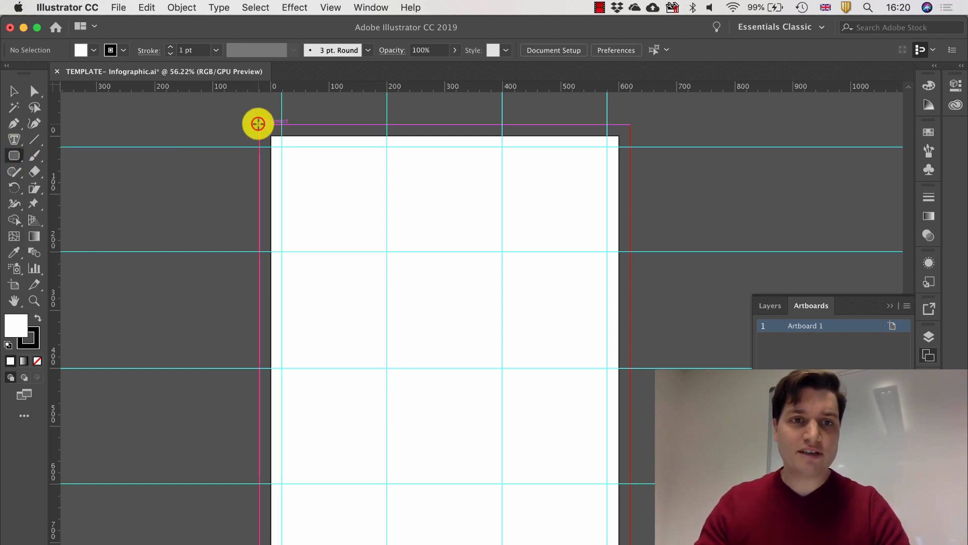
left_click_drag(258, 123, 632, 251)
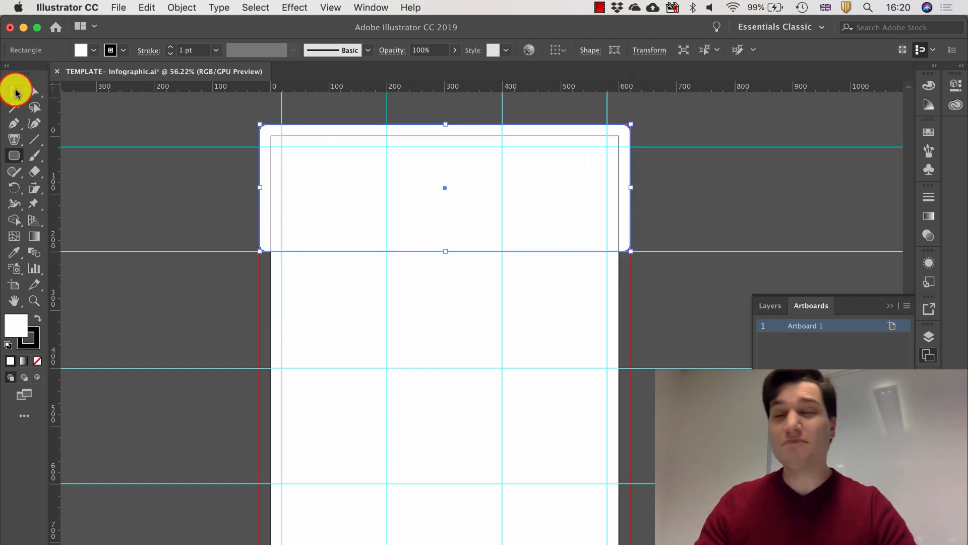
left_click(15, 91)
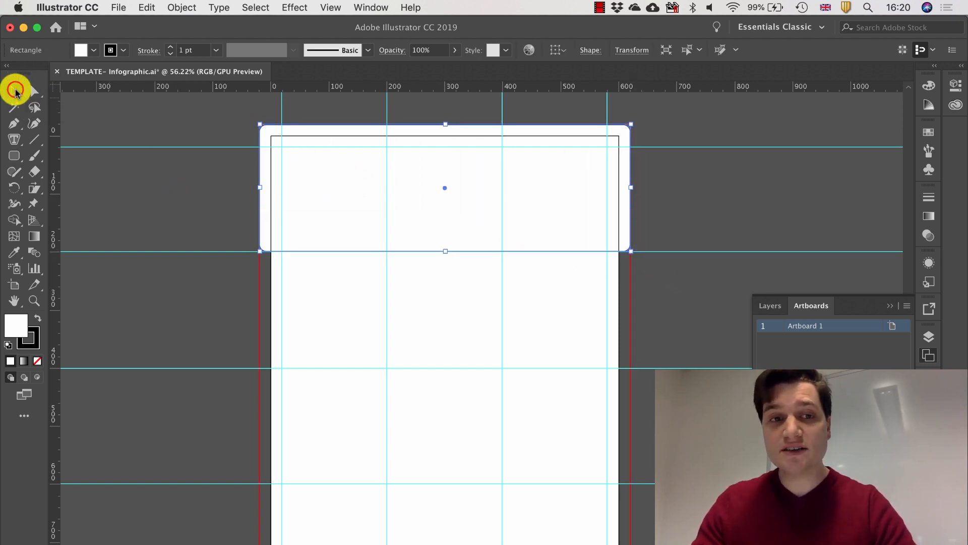
left_click(221, 231)
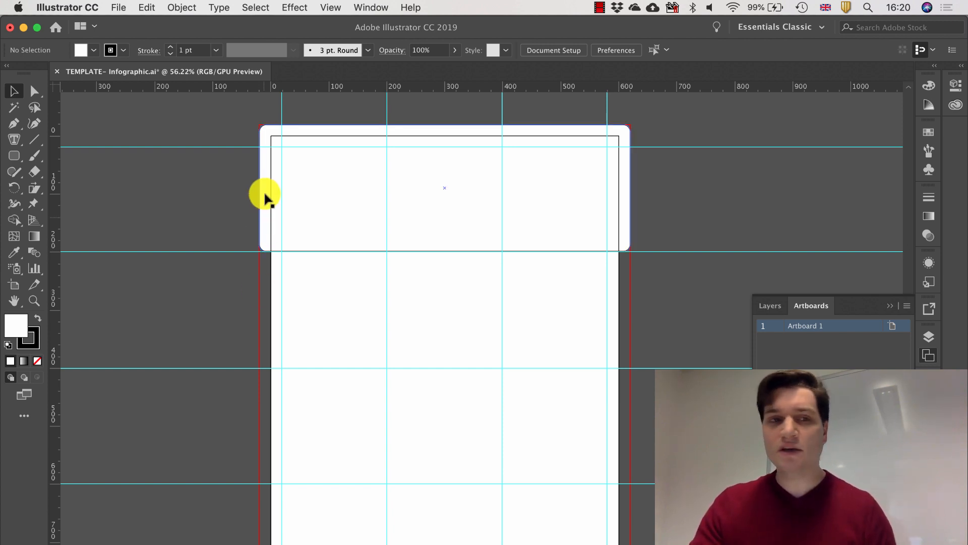
Try to reshape the rounded upper-left corner of the rectangle with Direct Selection
scroll(234, 126, "up", 5)
scroll(304, 137, "up", 3)
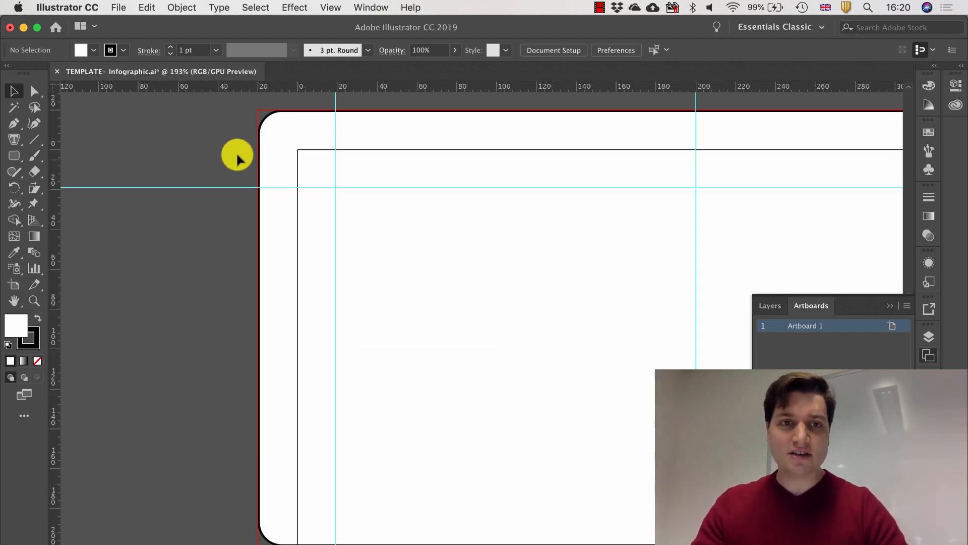
scroll(288, 147, "up", 3)
left_click(289, 148)
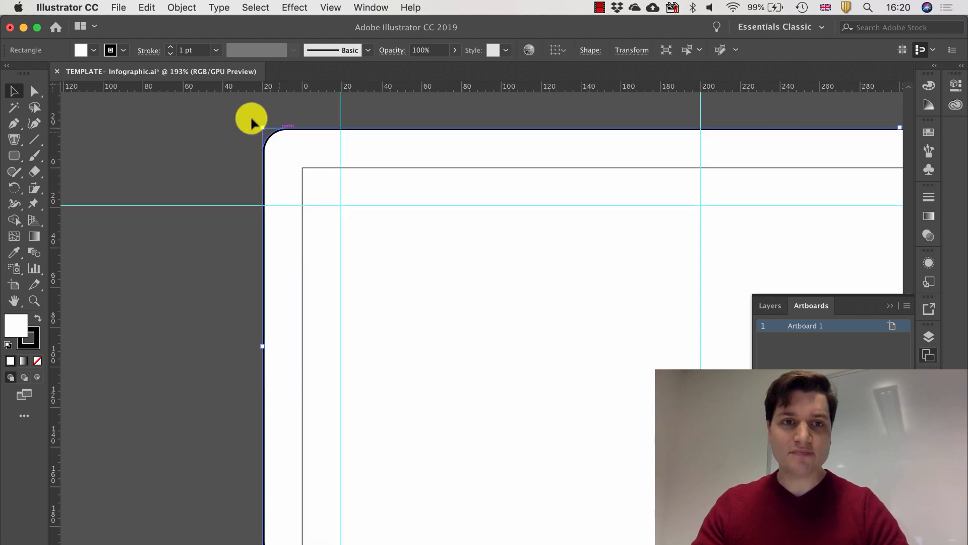
left_click(220, 157)
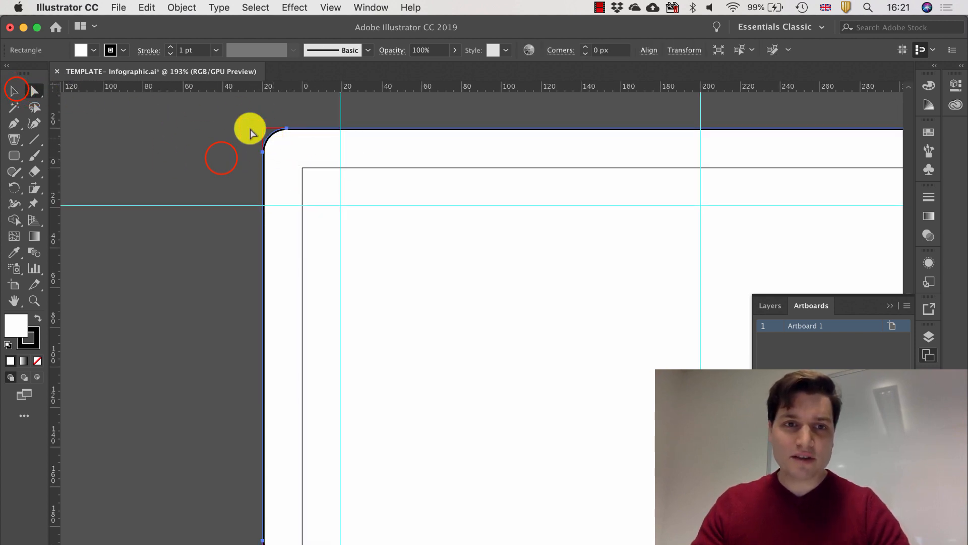
double_click(280, 148)
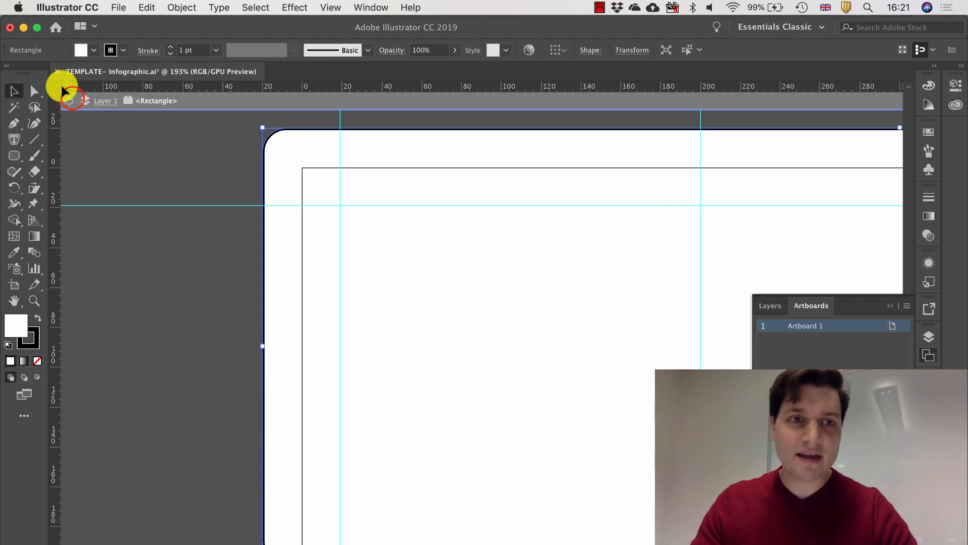
left_click(73, 101)
left_click(71, 99)
left_click(35, 91)
left_click(272, 146)
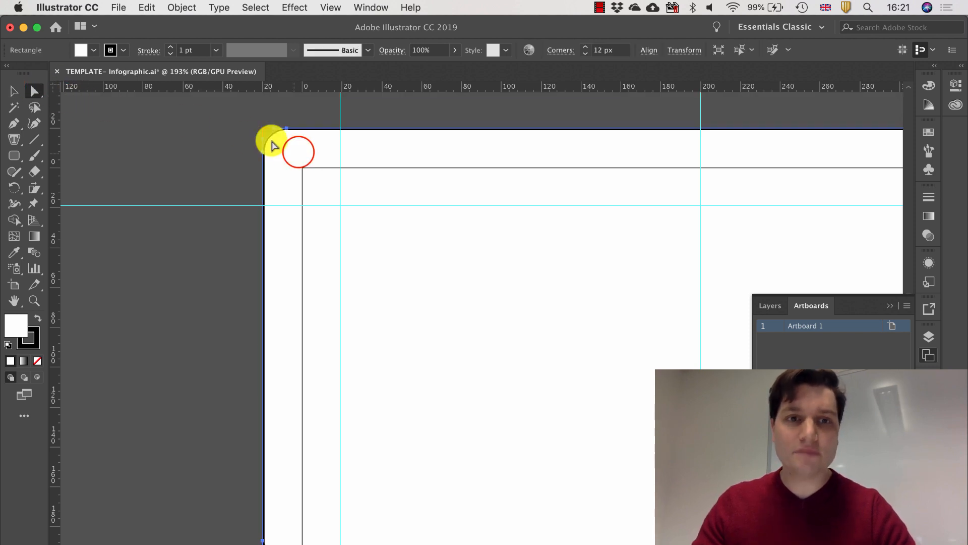
left_click_drag(278, 143, 296, 168)
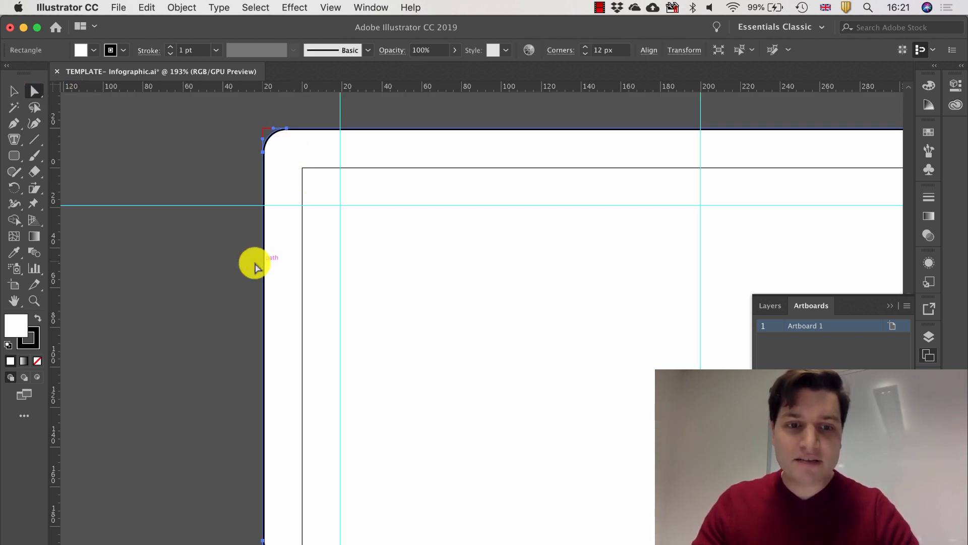
left_click(255, 261)
left_click(14, 91)
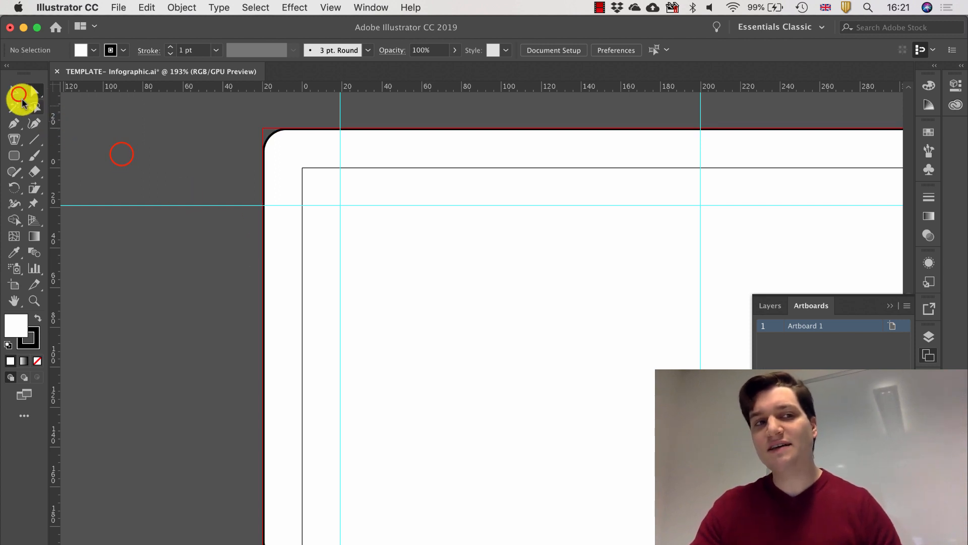
Fill the rounded rectangle across the top of the artboard with yellow
scroll(213, 154, "down", 3)
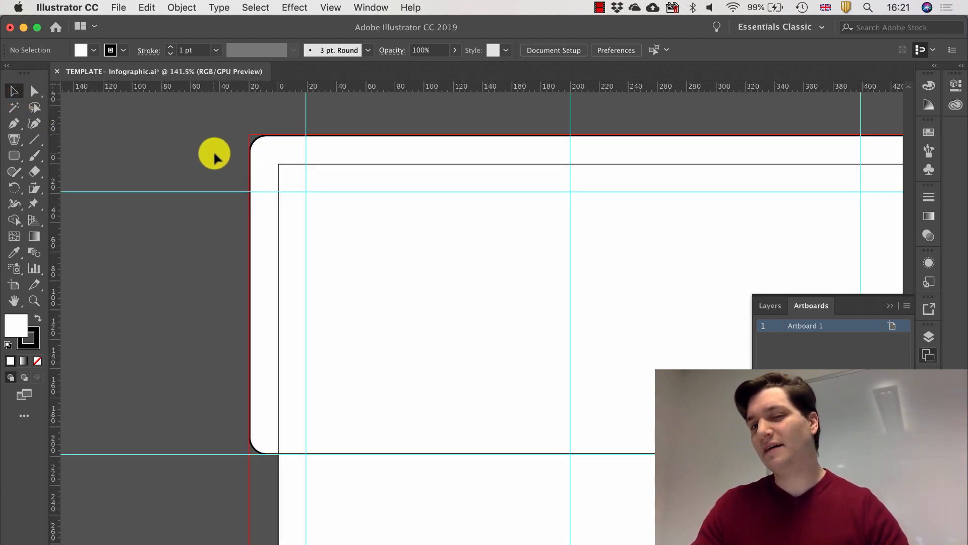
scroll(242, 159, "right", 4)
scroll(242, 159, "down", 2)
scroll(242, 159, "right", 2)
scroll(242, 159, "down", 1)
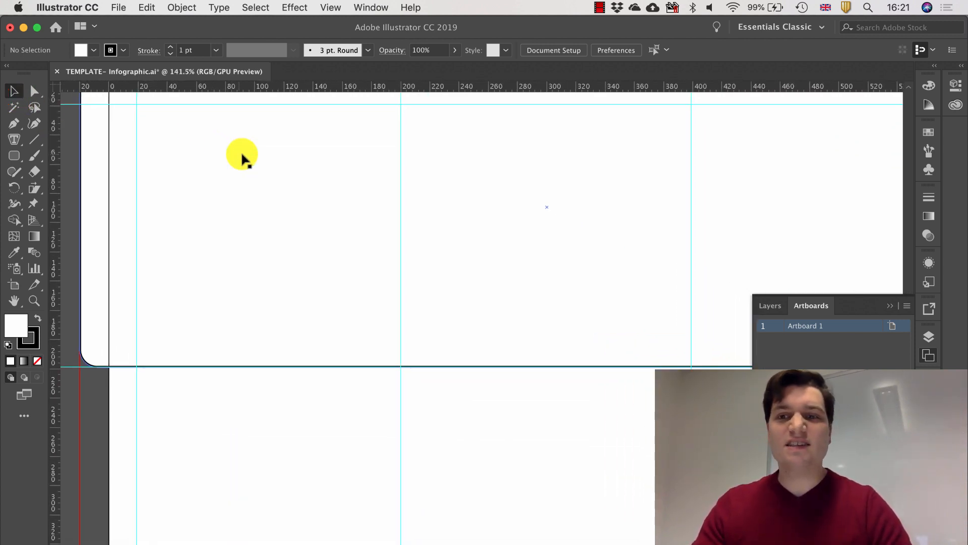
scroll(242, 158, "down", 10)
scroll(255, 143, "up", 3)
scroll(256, 137, "up", 3)
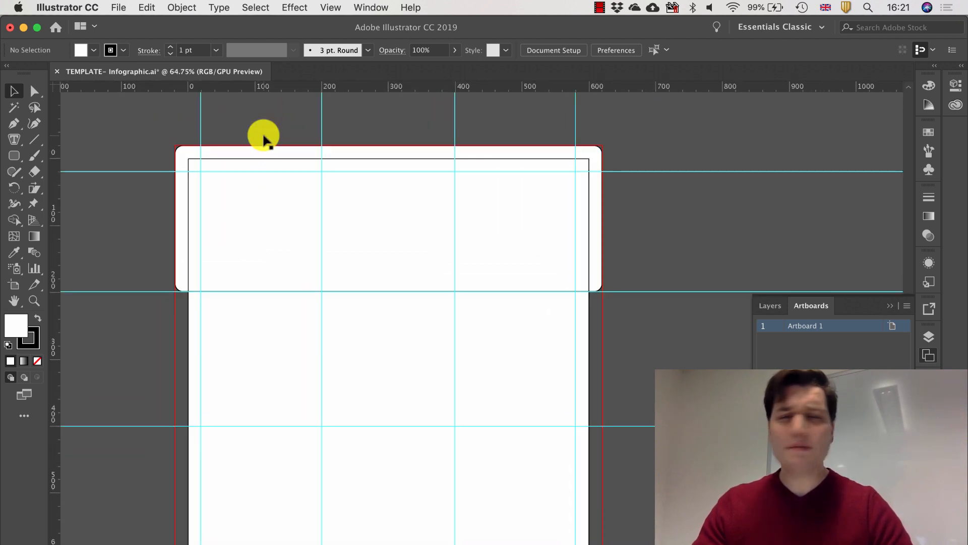
left_click(264, 137)
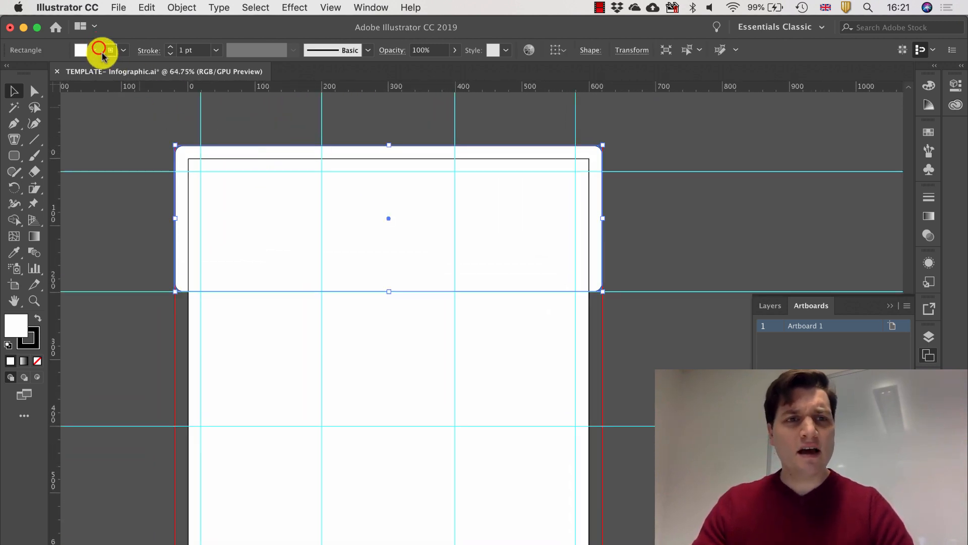
left_click(98, 50)
left_click(52, 74)
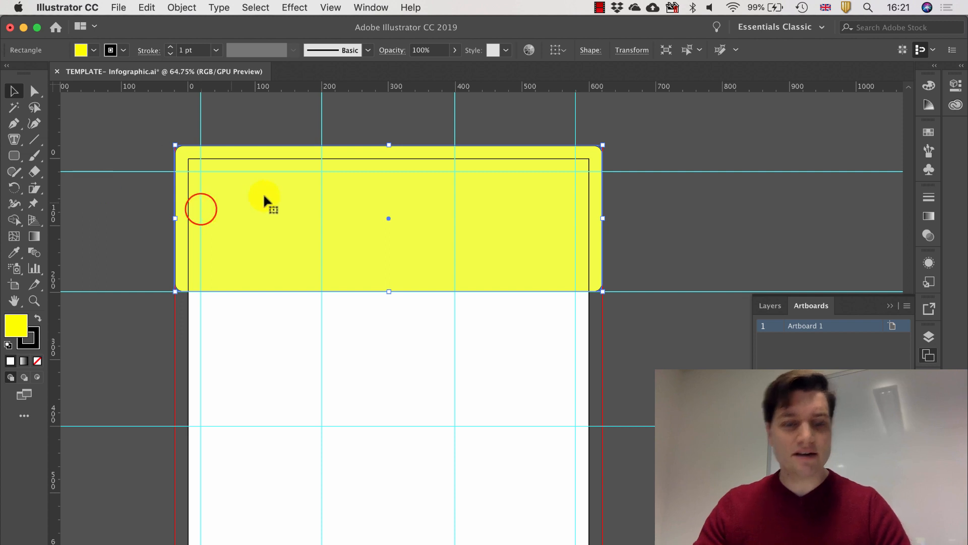
Duplicate the yellow rectangle directly below itself and fill the copy with magenta
left_click_drag(263, 184, 258, 333)
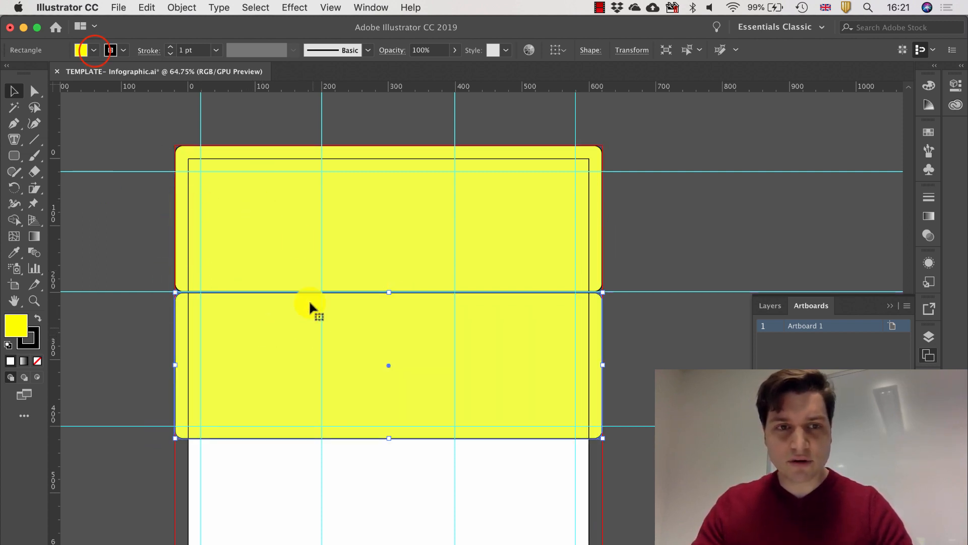
left_click(95, 51)
left_click(91, 75)
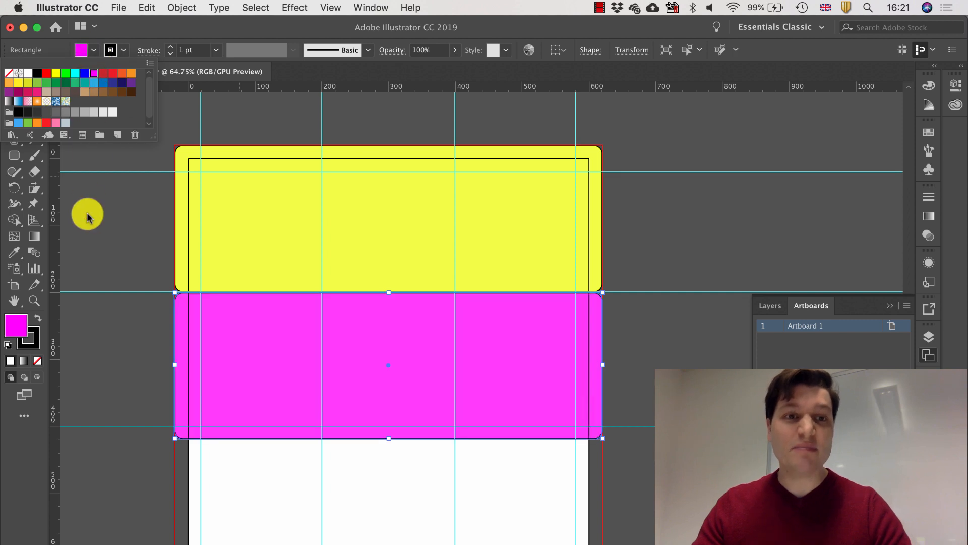
left_click(122, 206)
Select the yellow and magenta rectangles together and set their stroke to None
left_click_drag(122, 207, 287, 345)
left_click(104, 157)
left_click(305, 377)
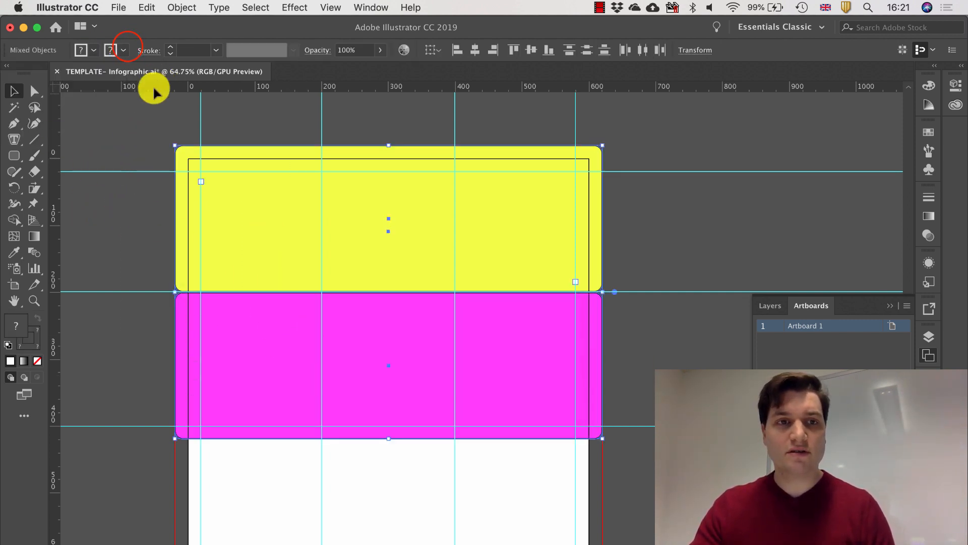
left_click(123, 50)
left_click(9, 73)
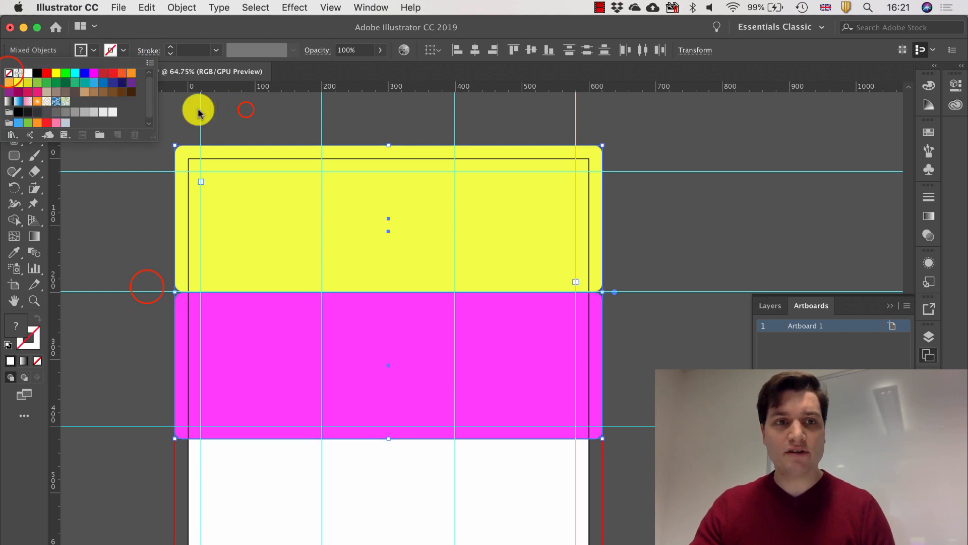
left_click(147, 289)
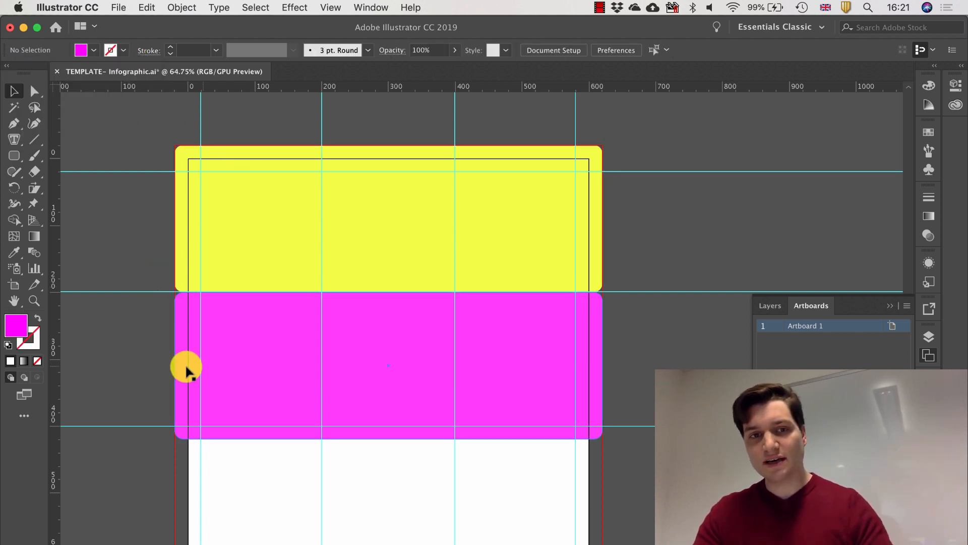
Place a copy of the yellow rectangle directly below the magenta one, and select the magenta rectangle
scroll(144, 344, "down", 5)
left_click_drag(215, 338, 313, 376)
left_click(287, 231)
left_click(305, 306)
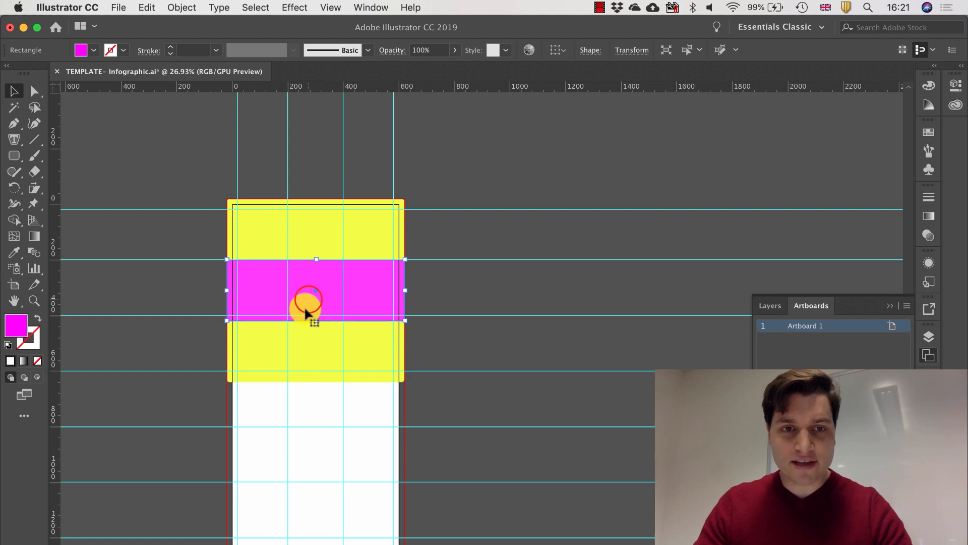
Shorten the magenta band to the 400 guide and stretch the yellow band below it to span the 400 to 800 guides
scroll(293, 268, "up", 3)
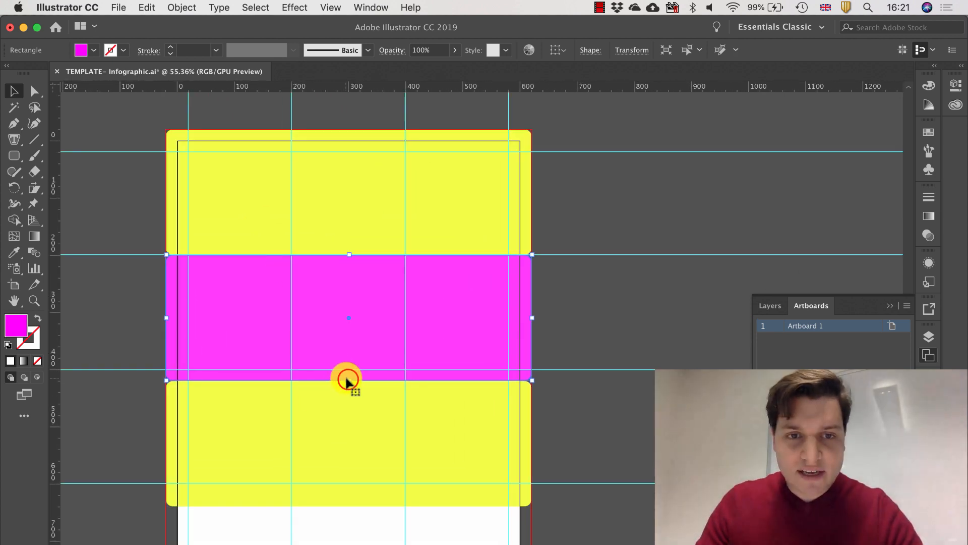
left_click_drag(349, 377, 350, 369)
left_click(341, 395)
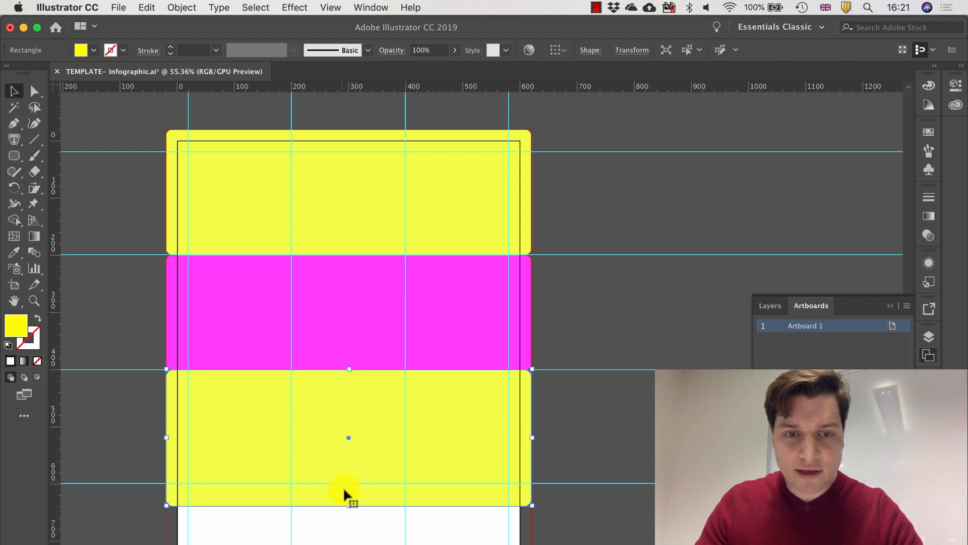
scroll(364, 455, "down", 5)
left_click_drag(318, 306, 302, 398)
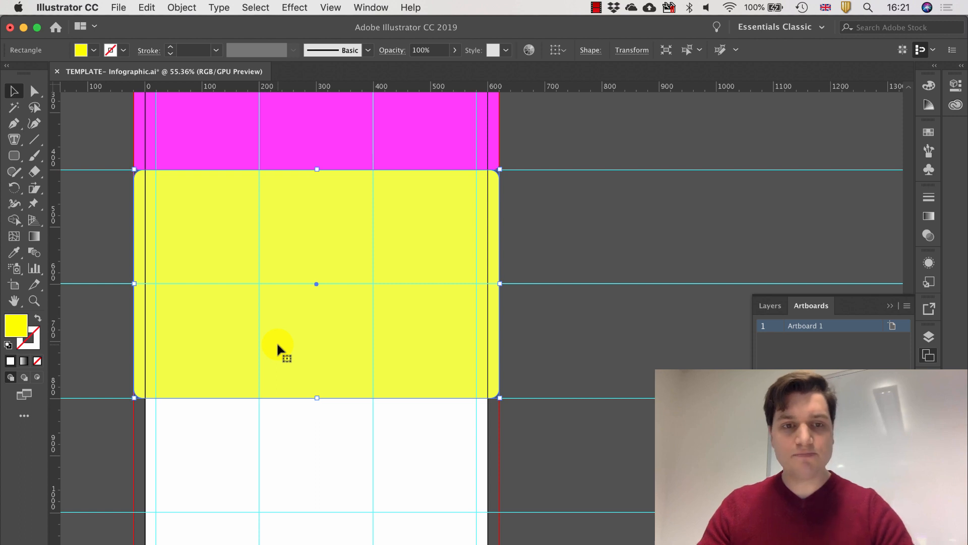
Duplicate the tall yellow band directly below itself, from the 800 to the 1200 guide, and fill the copy with magenta
scroll(276, 341, "down", 5)
scroll(276, 341, "left", 2)
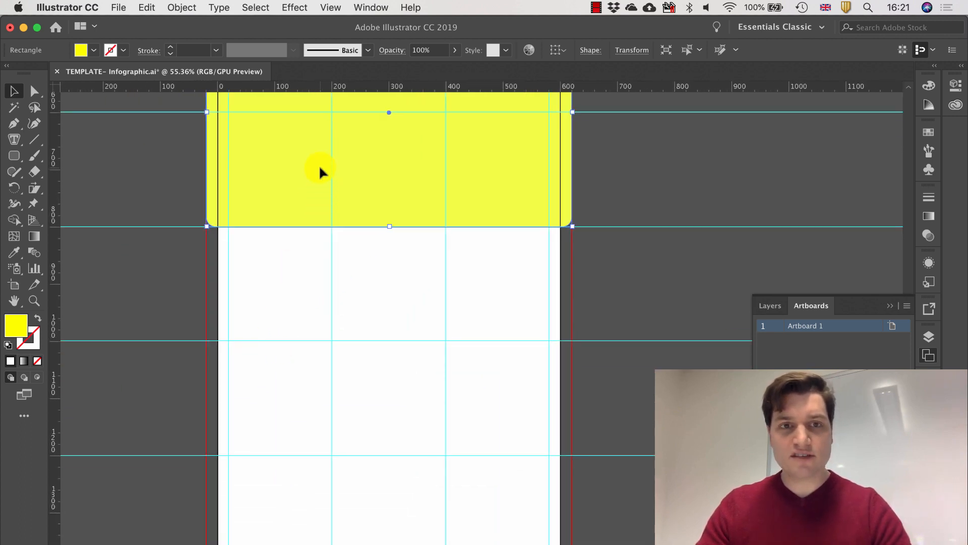
left_click_drag(319, 165, 320, 399)
left_click(93, 50)
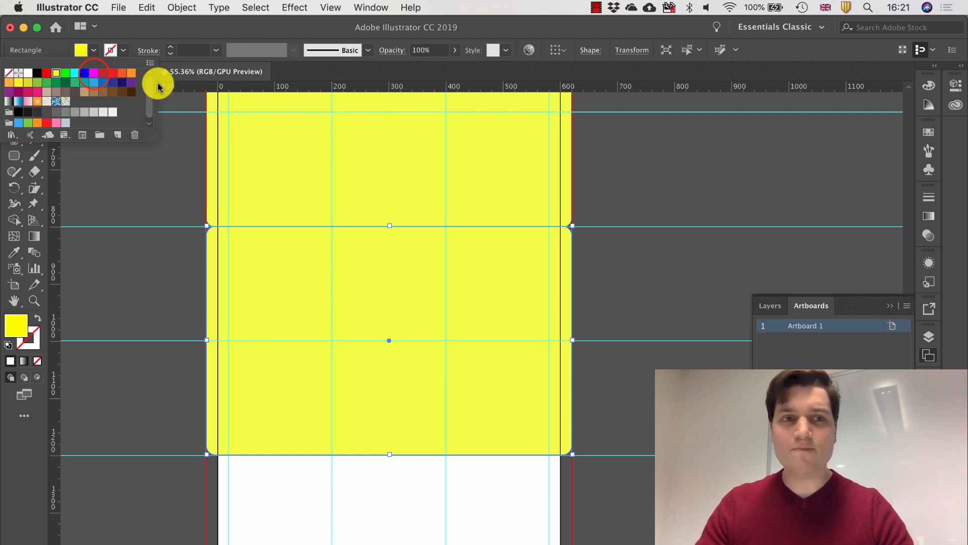
left_click(94, 73)
left_click(179, 258)
left_click(184, 315)
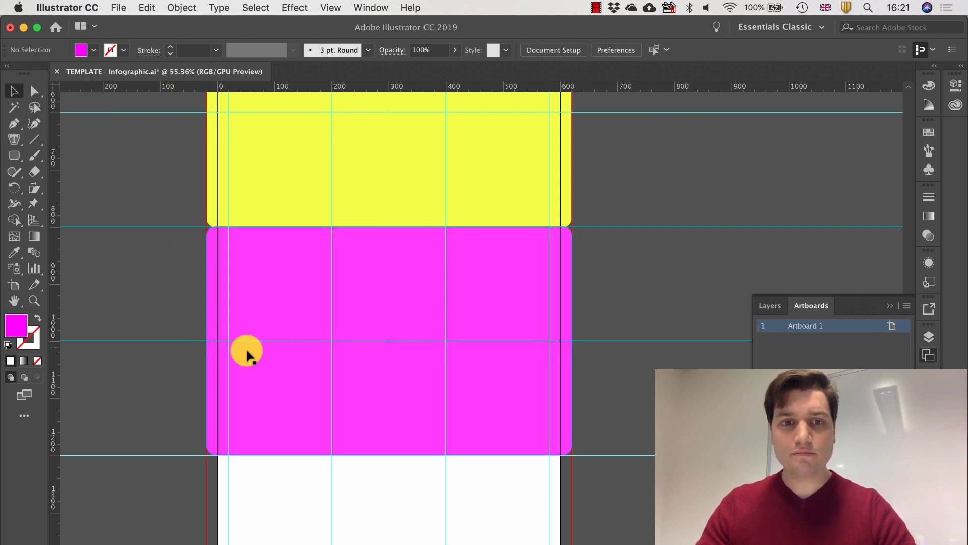
Place a copy of the tall yellow band directly below the tall magenta band, between the 1200 and 1600 guides
scroll(247, 353, "down", 5)
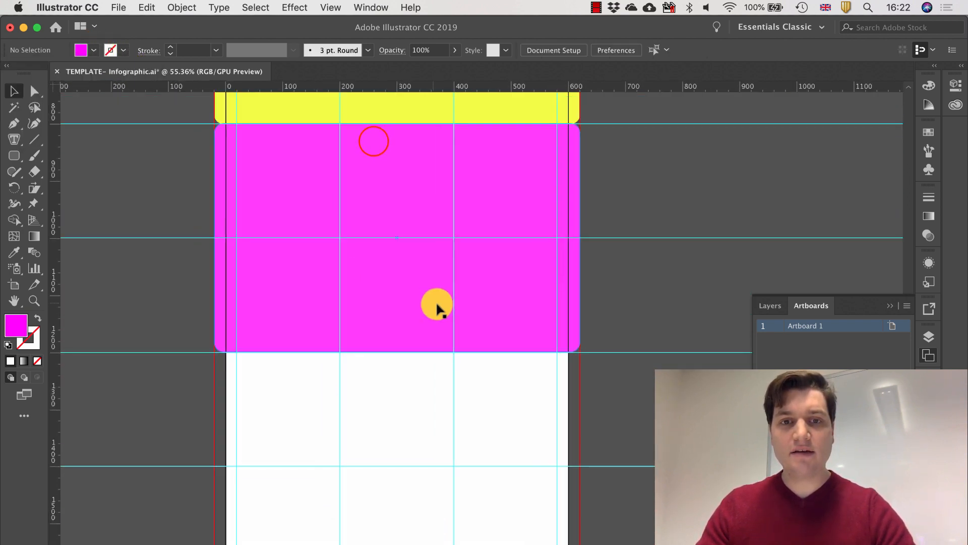
scroll(395, 186, "down", 5)
left_click(394, 141)
left_click_drag(395, 144, 396, 426)
key("super+shift+a")
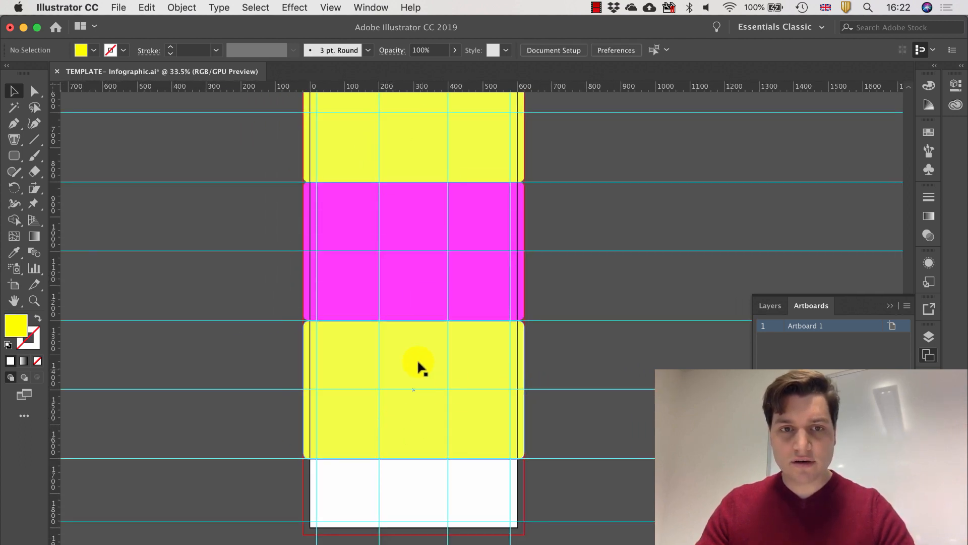
Align the top edge of the lowest yellow band with the bottom edge of the magenta band above it
scroll(416, 358, "up", 5)
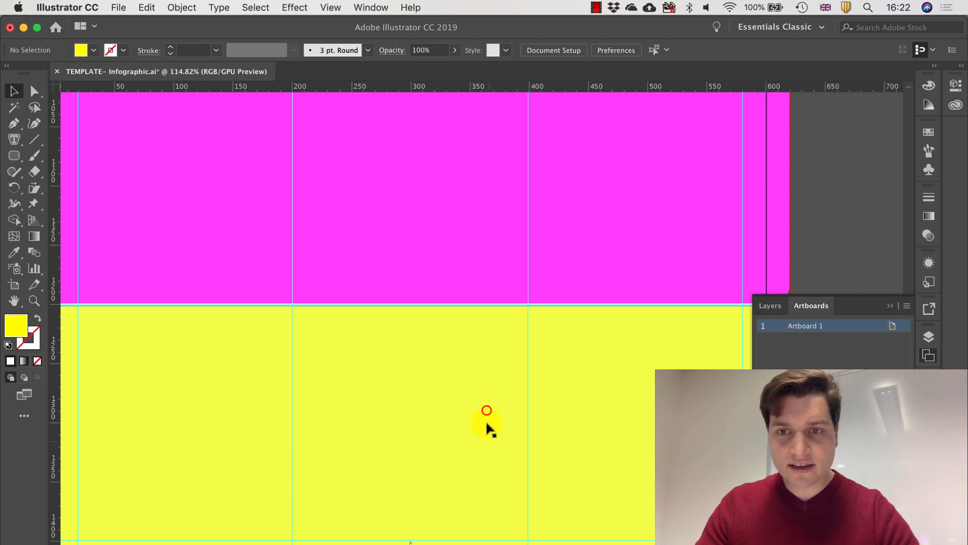
left_click(410, 305)
mouse_move(410, 305)
left_mouse_down()
mouse_move(402, 324)
mouse_move(409, 305)
left_mouse_up()
scroll(442, 328, "down", 3)
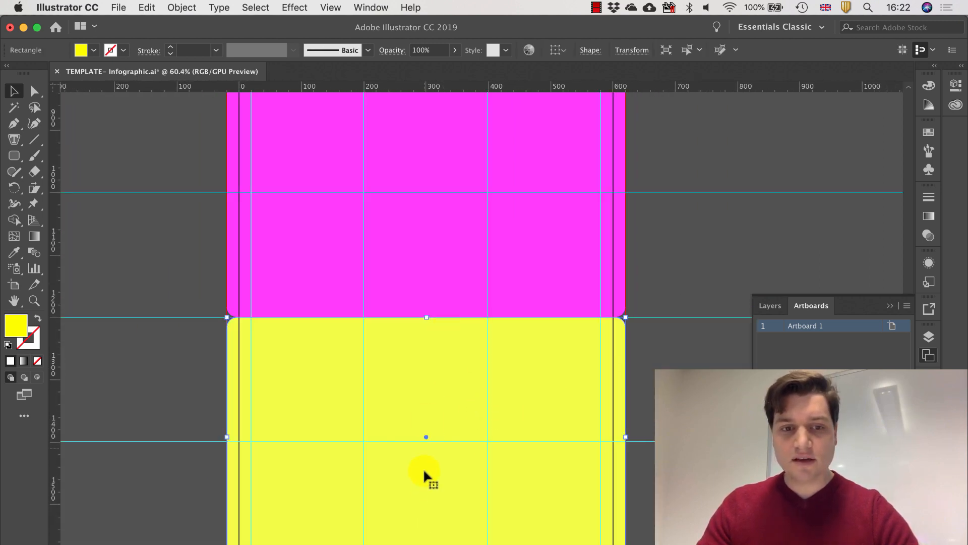
Copy the tall magenta band downward over the lowest yellow band
scroll(423, 467, "down", 3)
left_click_drag(369, 479, 380, 482)
left_click_drag(506, 196, 504, 518)
scroll(539, 477, "down", 12)
scroll(529, 464, "up", 12)
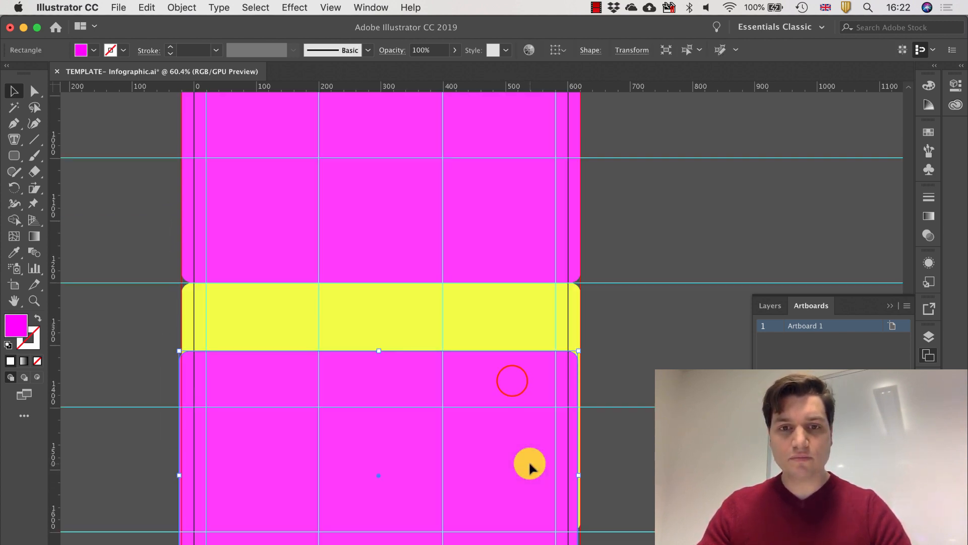
Align the copied magenta band with the bottom bleed edge and shorten its top edge to the 1600 guide
scroll(529, 464, "down", 3)
left_click_drag(512, 381, 513, 451)
left_click_drag(444, 389, 447, 389)
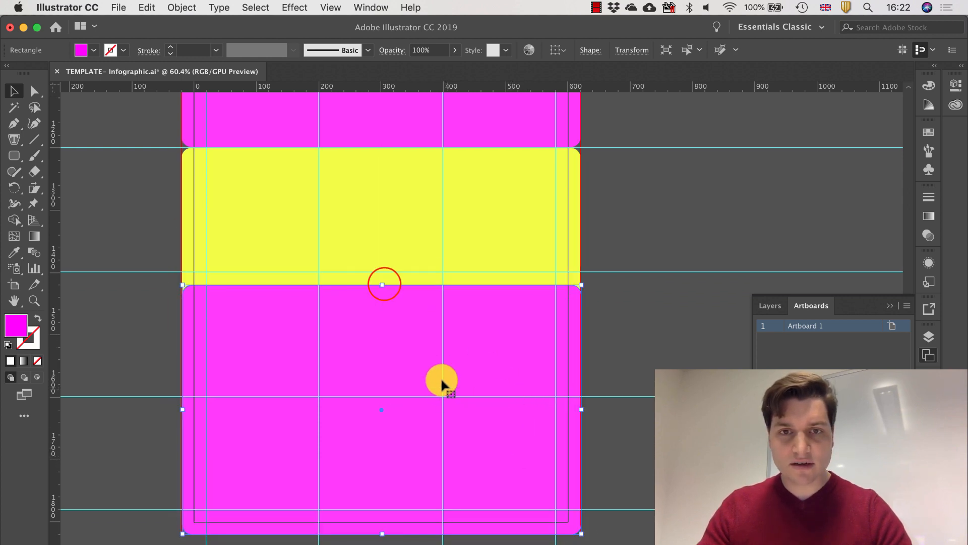
left_click_drag(387, 285, 398, 397)
left_click(594, 391)
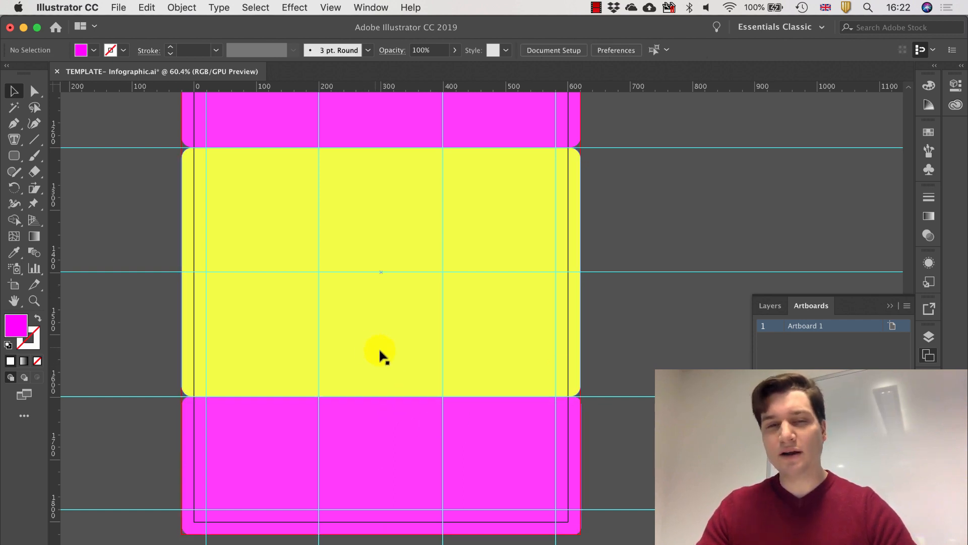
Compare the stacked bands in the template with the section backgrounds of the finished UK & China infographic
scroll(401, 364, "down", 3)
scroll(401, 364, "up", 6)
scroll(401, 364, "down", 5)
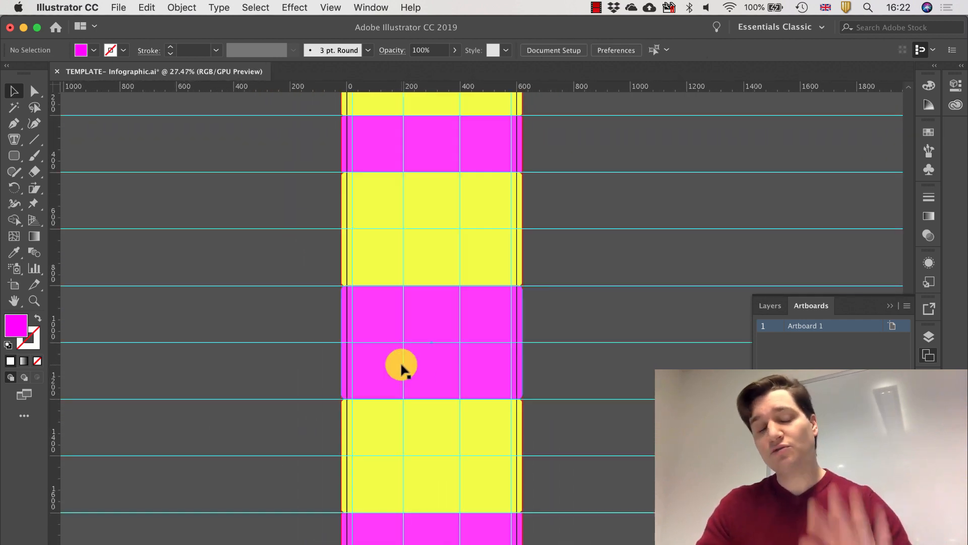
scroll(464, 339, "up", 5)
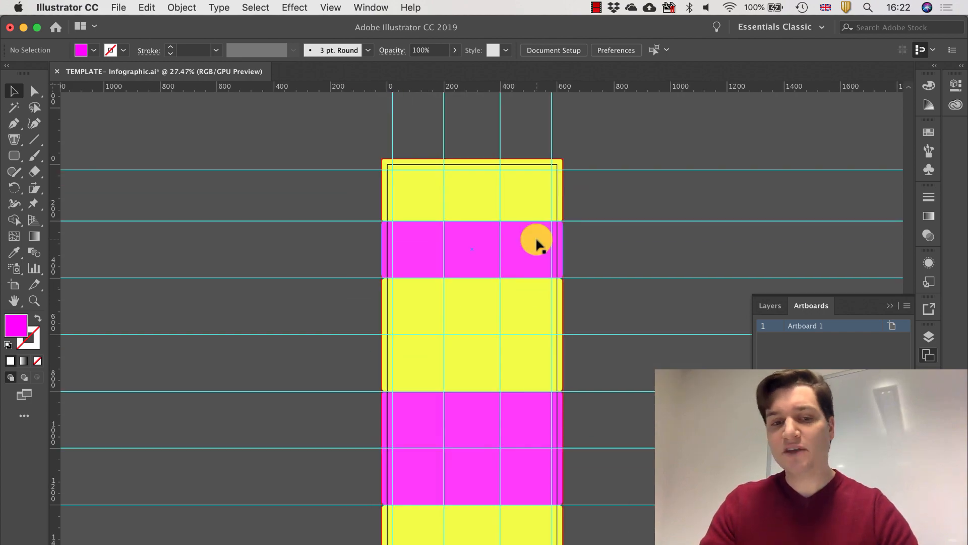
key("ctrl+Up")
left_click_drag(443, 46, 521, 63)
left_click(544, 161)
key("ctrl+Right")
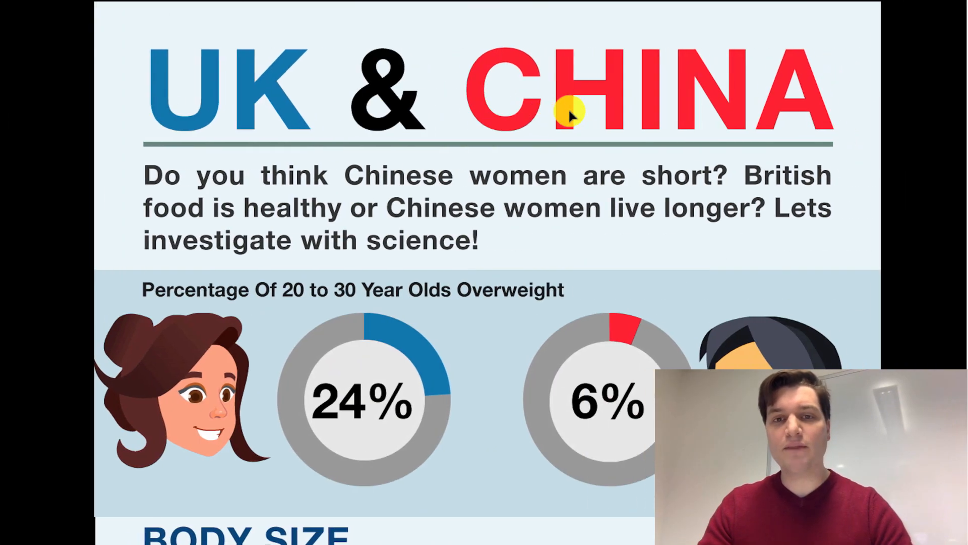
scroll(454, 363, "down", 10)
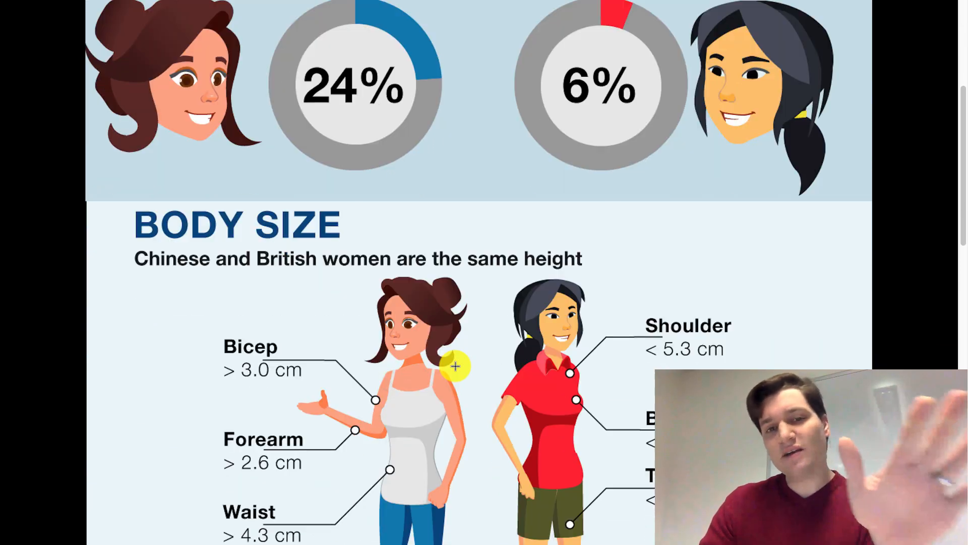
scroll(455, 366, "down", 3)
scroll(456, 366, "down", 3)
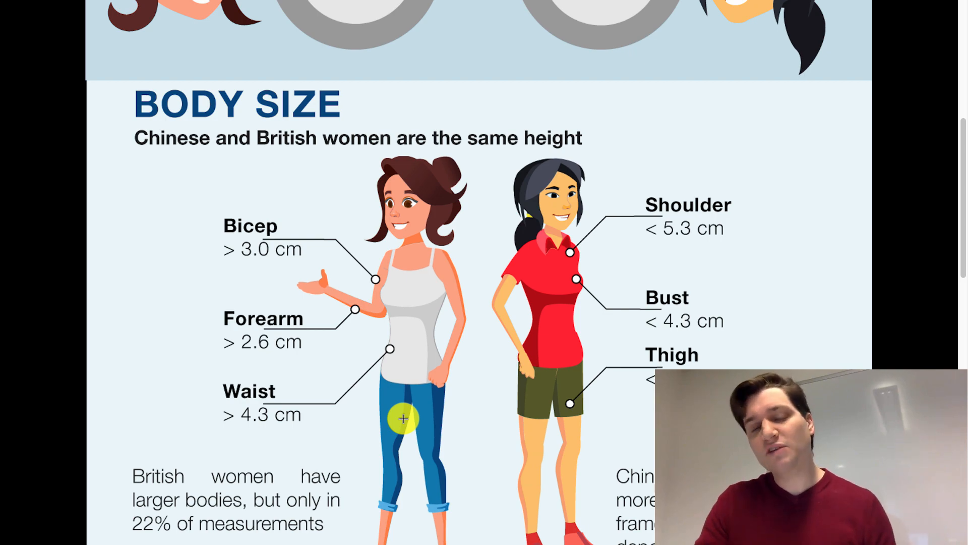
scroll(404, 418, "up", 6)
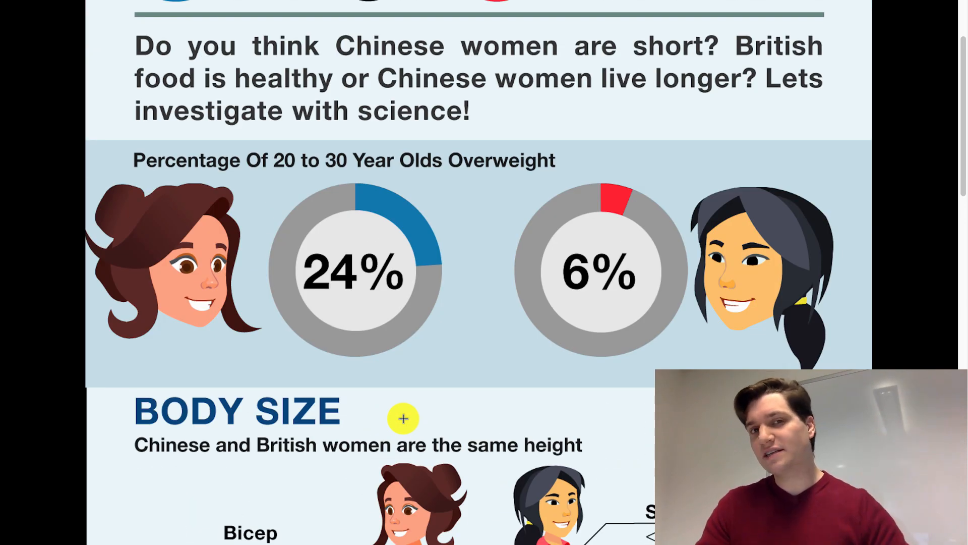
Return to the template, start placing a file, and show the DSB014 - Design Communication folder as a list
key("ctrl+Left")
left_click(247, 284)
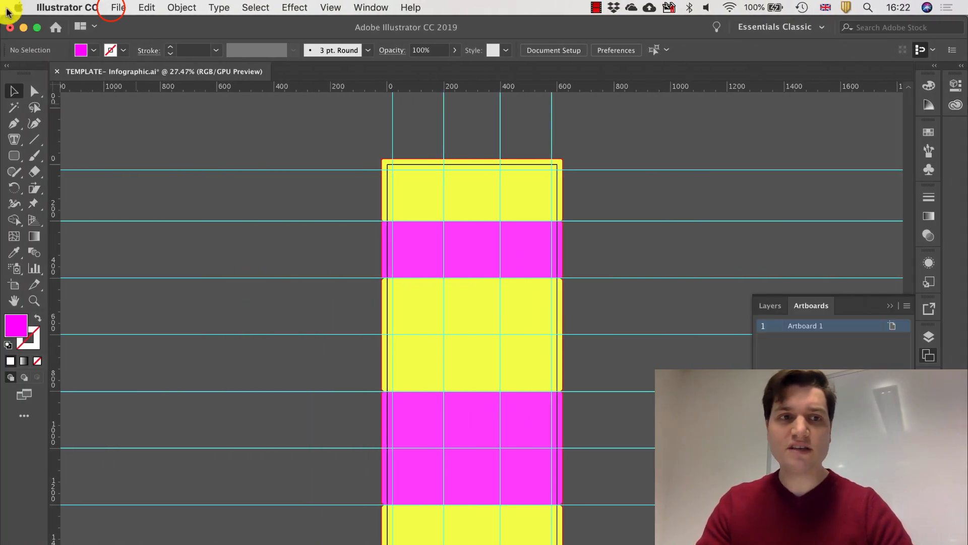
left_click(107, 7)
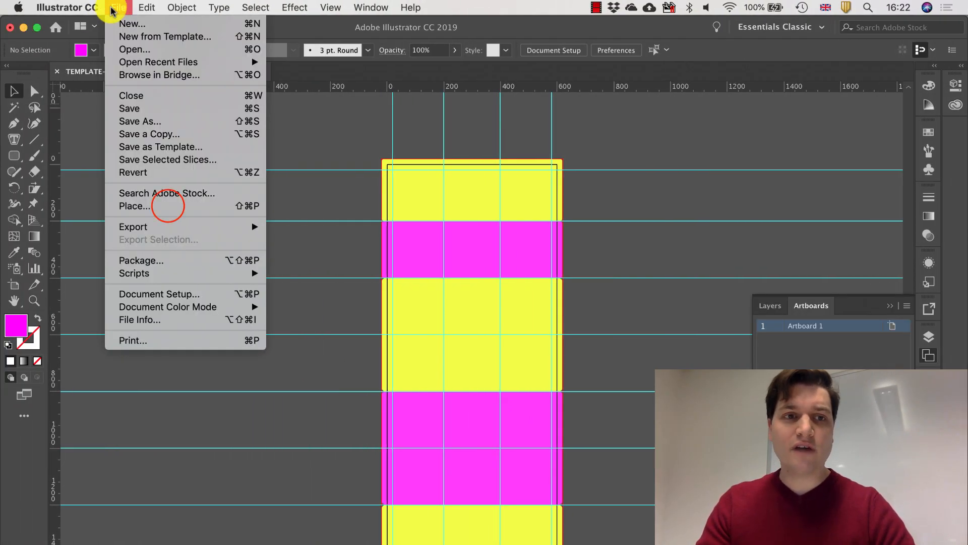
left_click(162, 205)
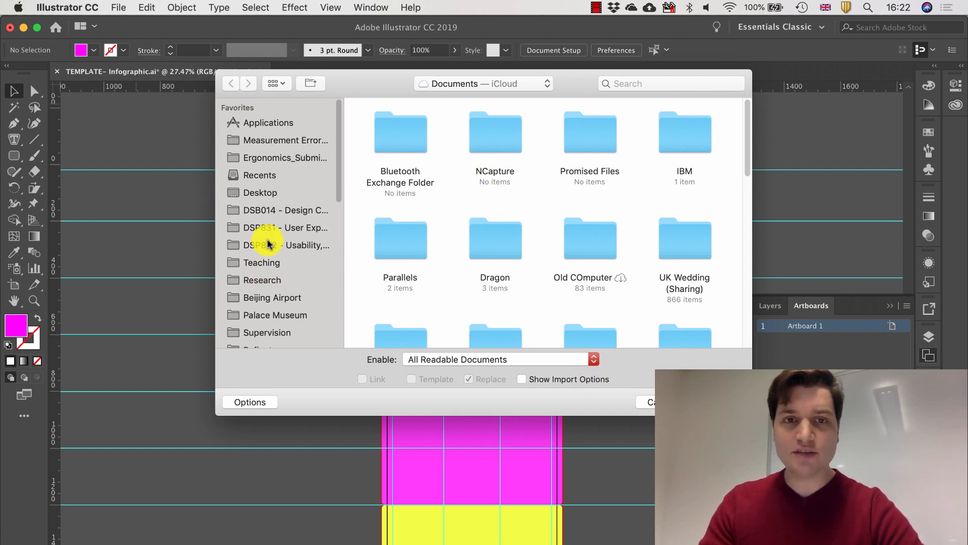
left_click(269, 255)
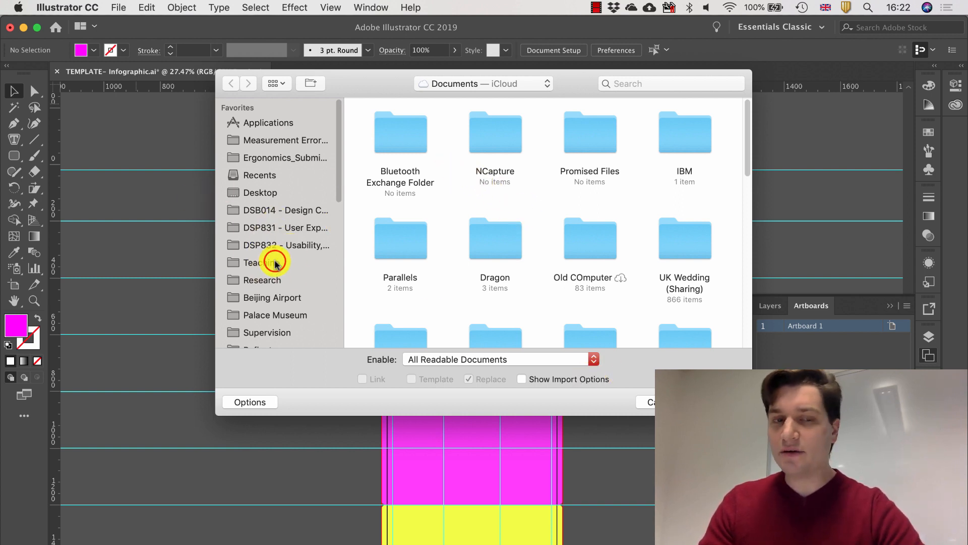
left_click(279, 211)
left_click(276, 83)
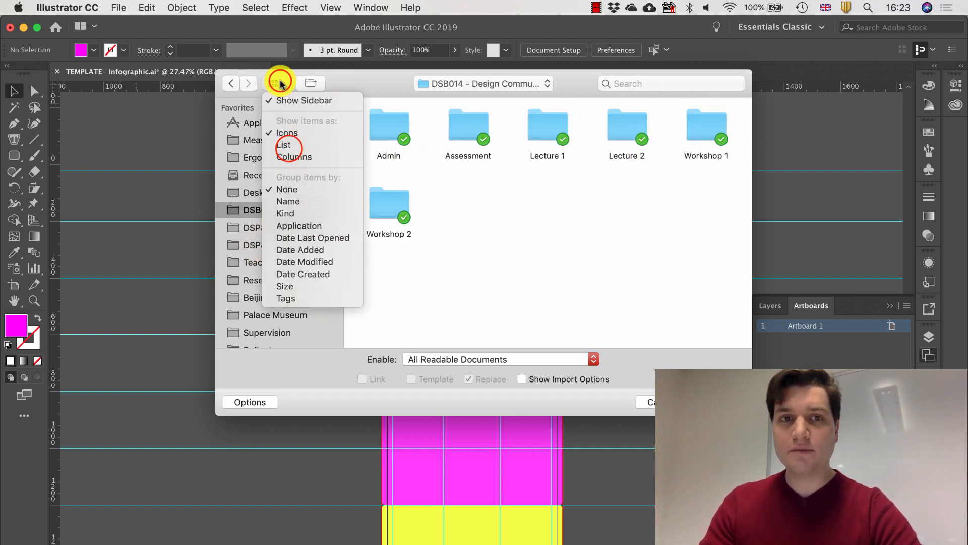
left_click(284, 145)
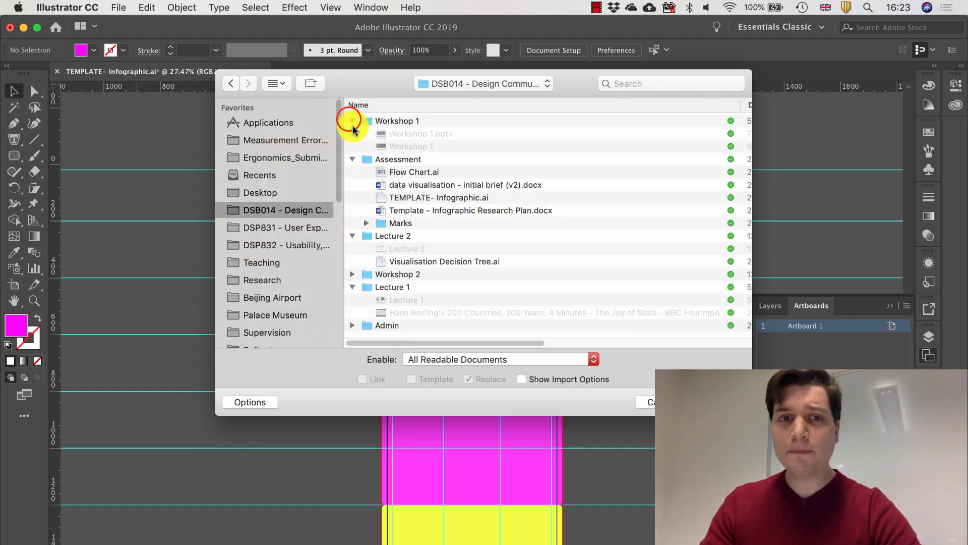
Place Assets.ai from Workshop 2's Workshop Files folder onto the upper magenta band
left_click(349, 121)
left_click(350, 134)
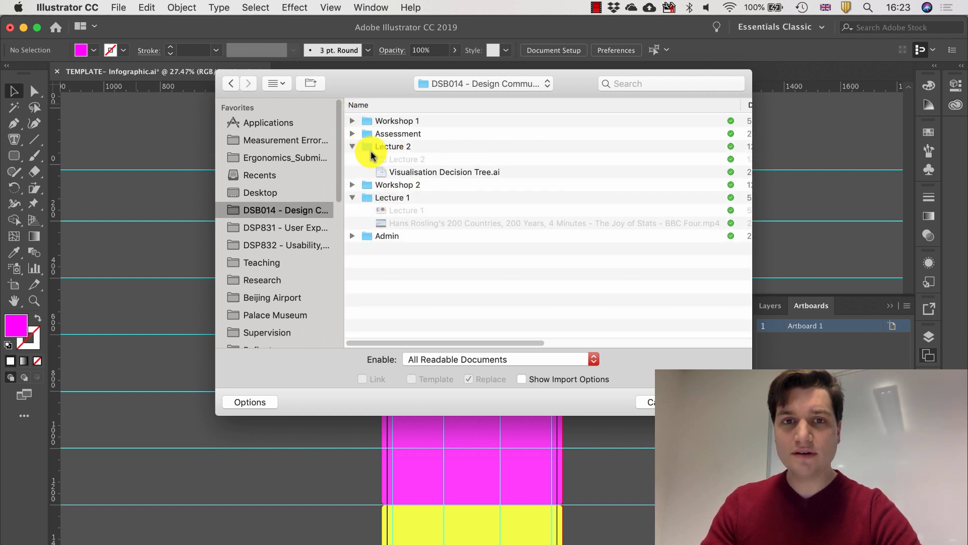
left_click(351, 185)
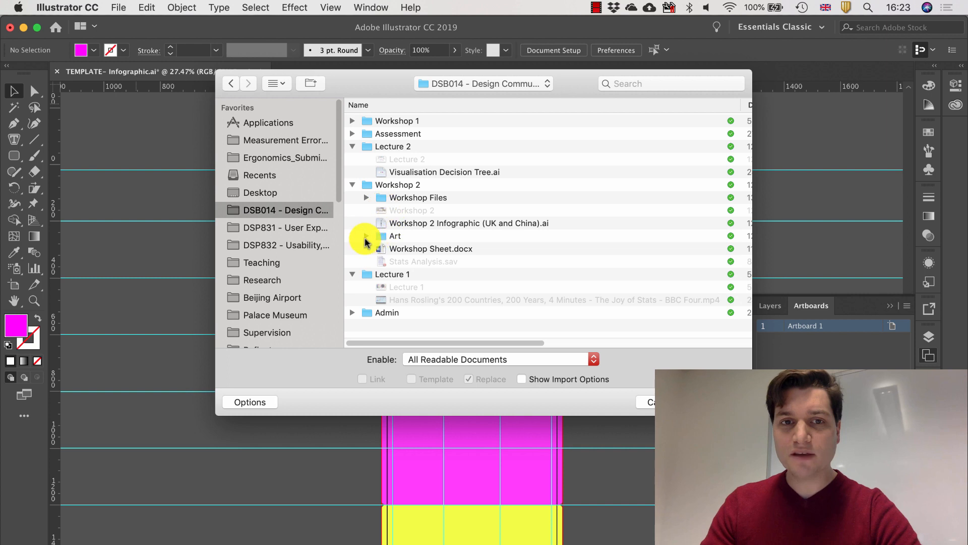
left_click(367, 197)
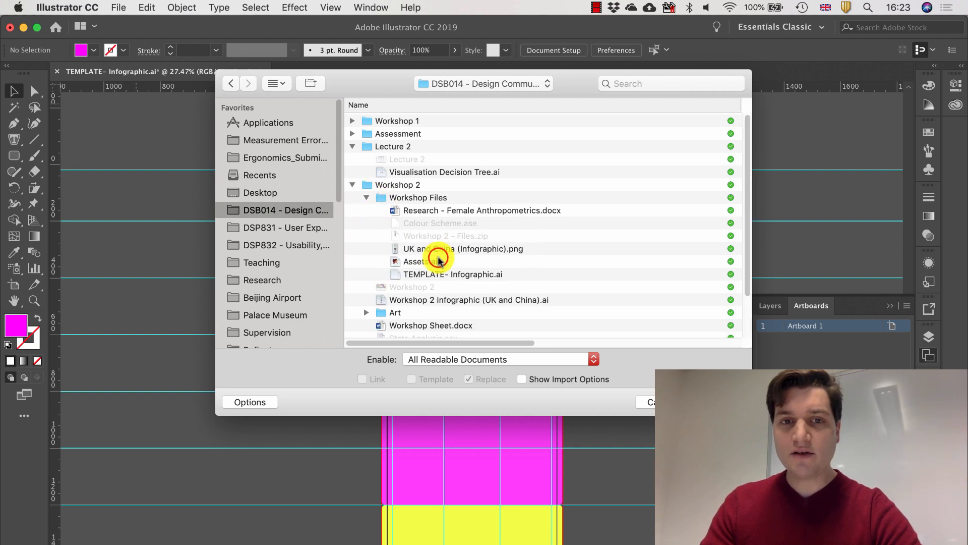
left_click(416, 261)
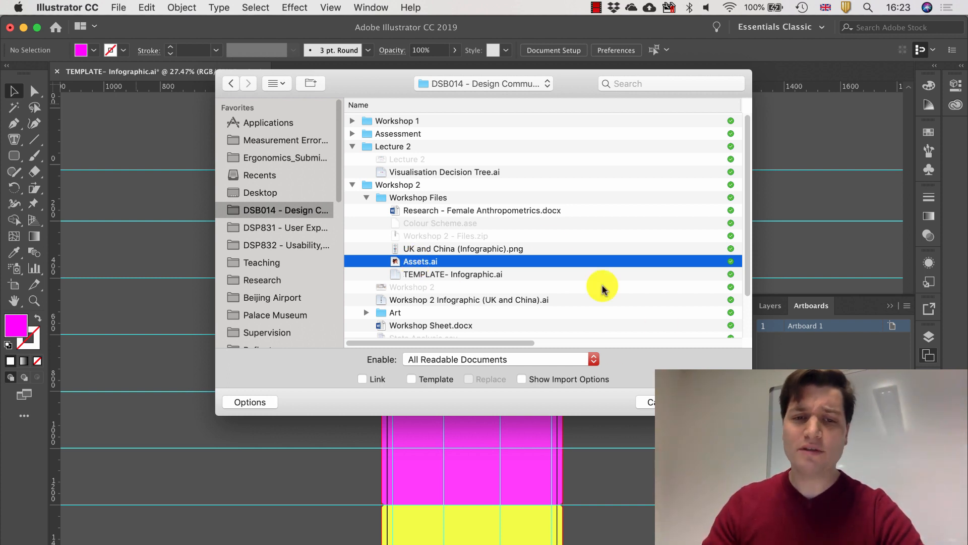
key("Return")
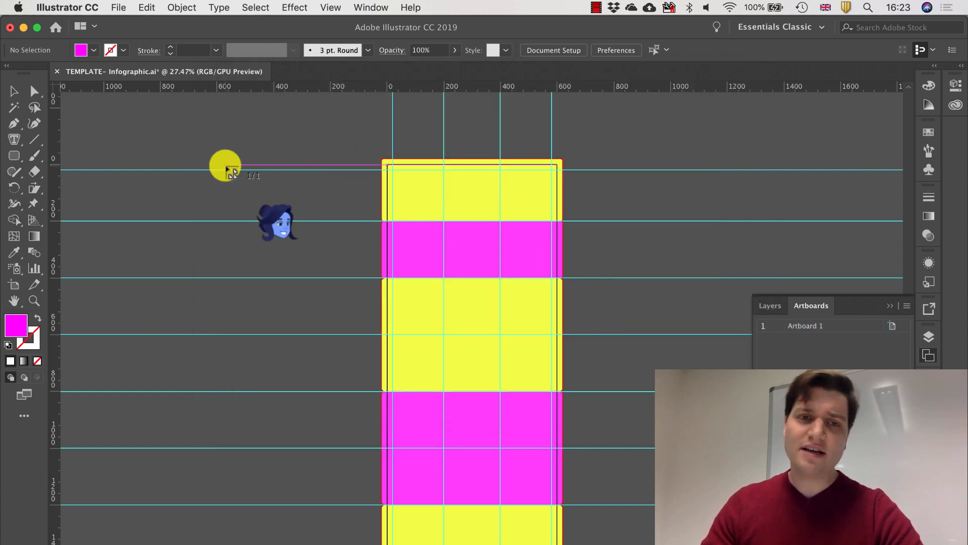
left_click(442, 231)
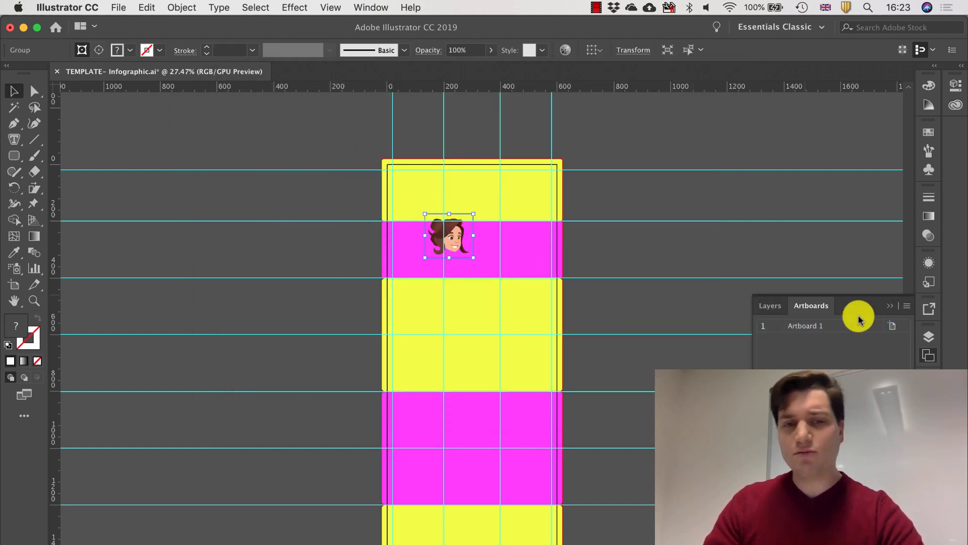
Deselect the placed head illustration and open Assets.ai from the Workshop Files folder in Finder
scroll(495, 209, "up", 5)
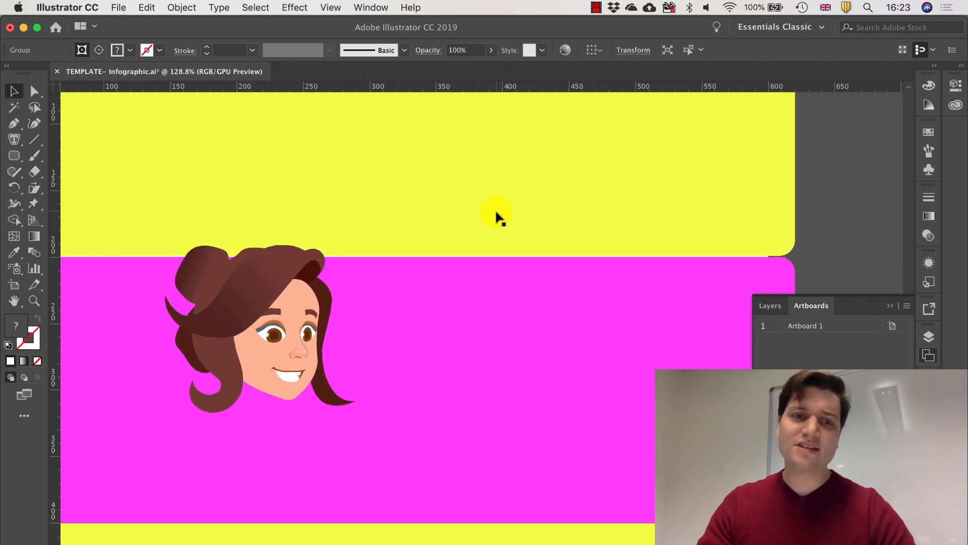
scroll(558, 232, "down", 1)
left_click(777, 234)
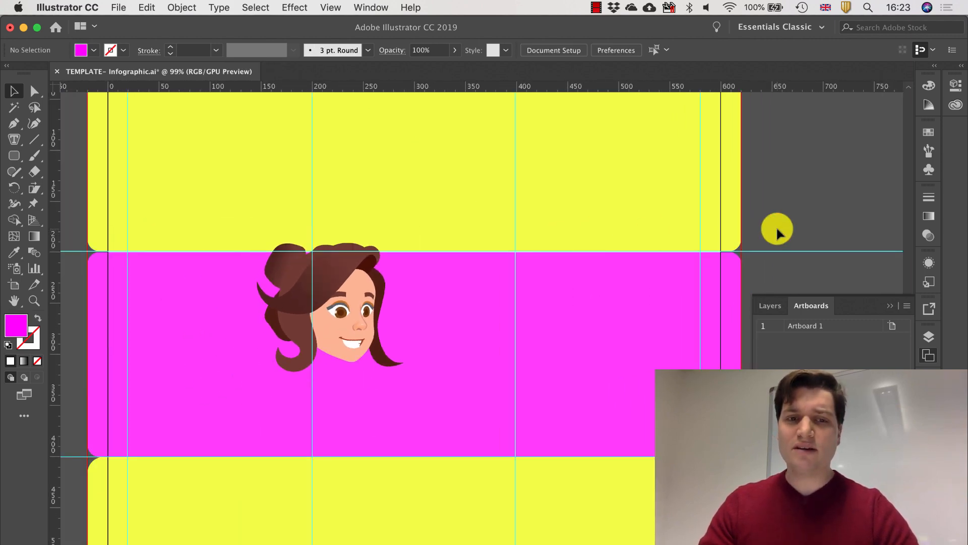
left_click(260, 537)
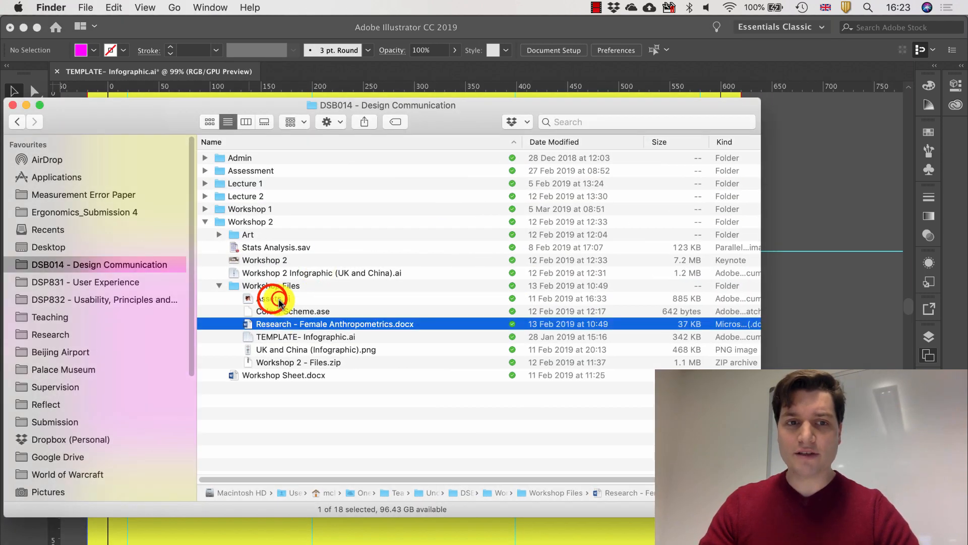
double_click(276, 299)
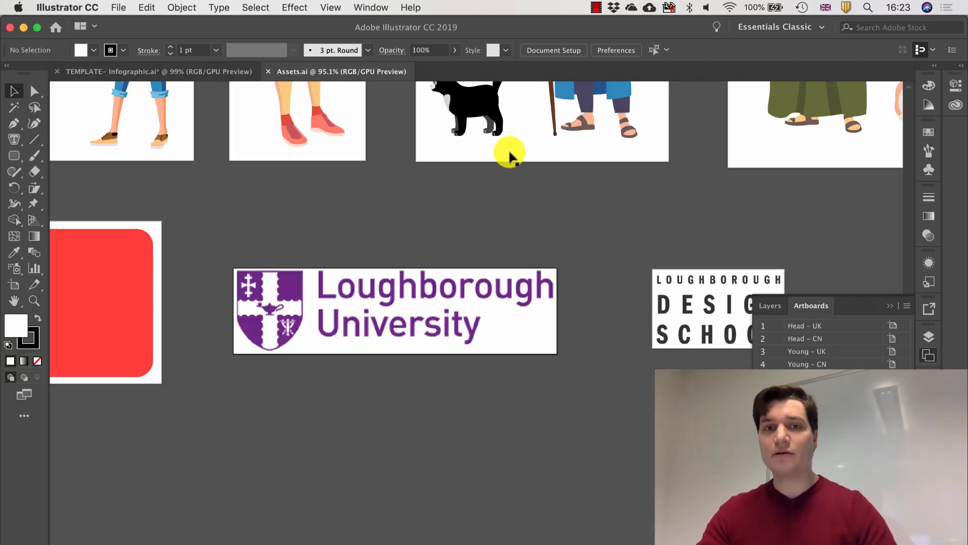
Look over the artboards in Assets.ai, then return to the template and delete the head illustration overlapping the upper magenta band
scroll(497, 206, "down", 3)
scroll(499, 210, "up", 4)
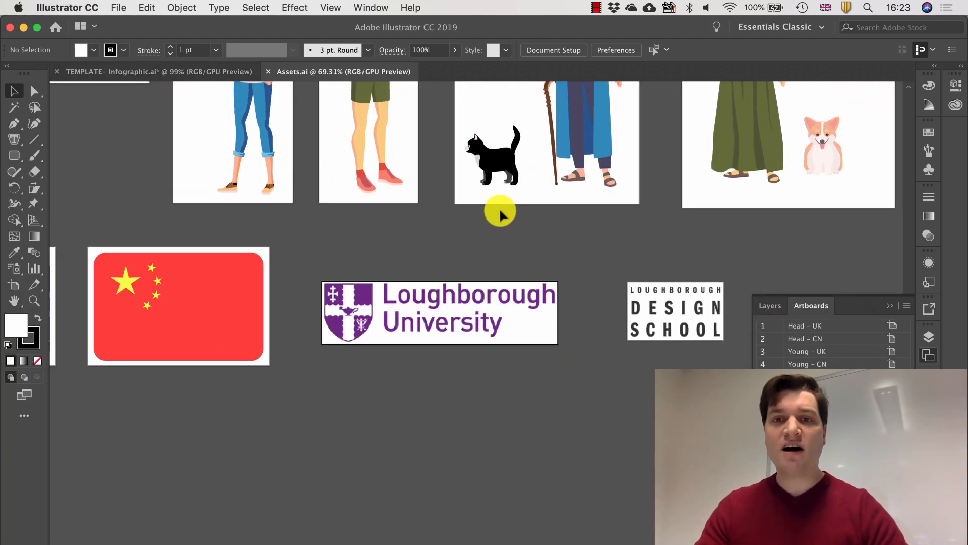
scroll(501, 212, "down", 3)
scroll(500, 212, "up", 3)
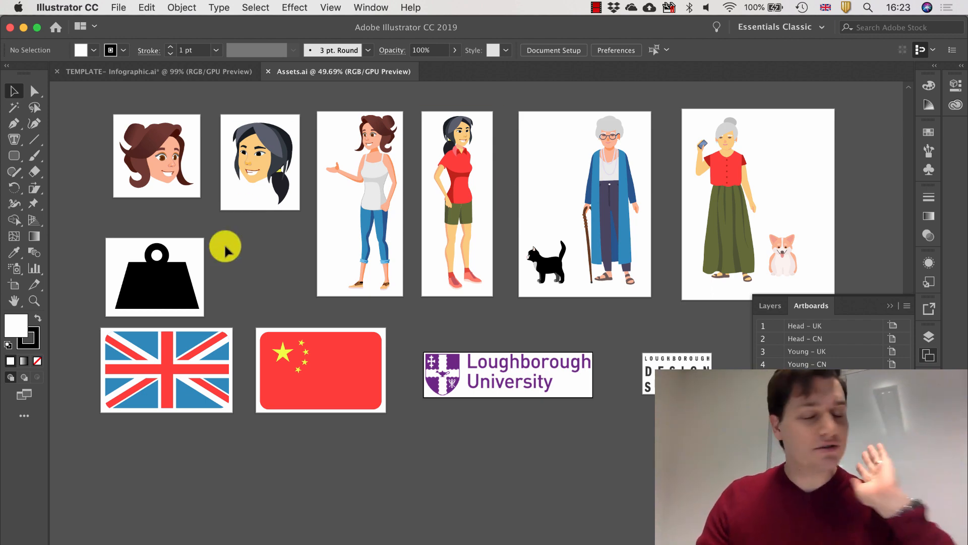
left_click(141, 70)
left_click(318, 254)
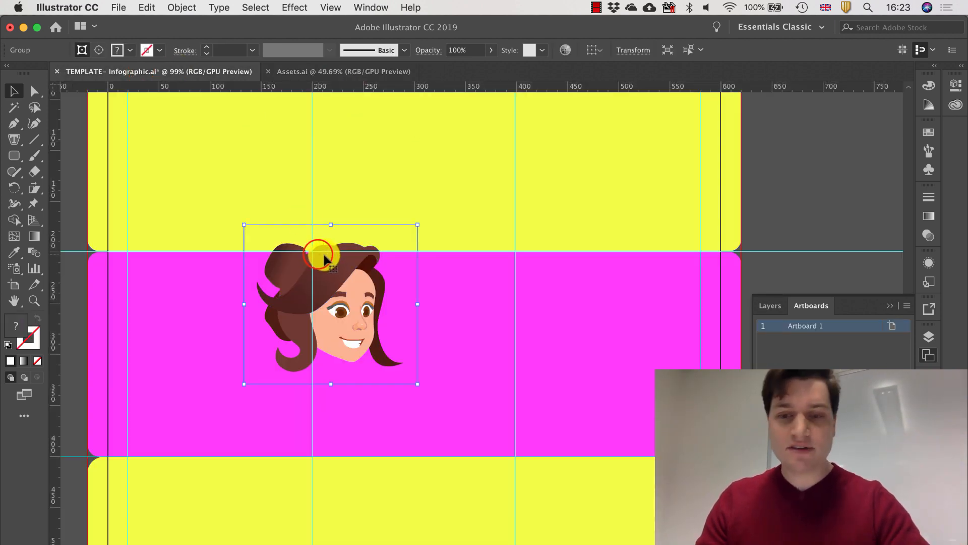
key("Delete")
scroll(325, 252, "down", 1)
Start placing Assets.ai from Workshop 2's Workshop Files folder as a linked file with import options shown
left_click(126, 8)
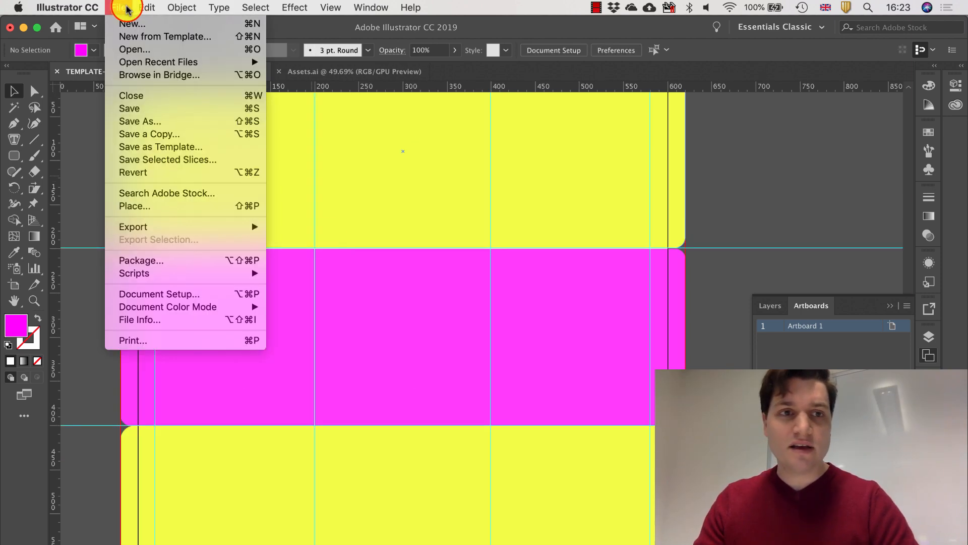
left_click(157, 206)
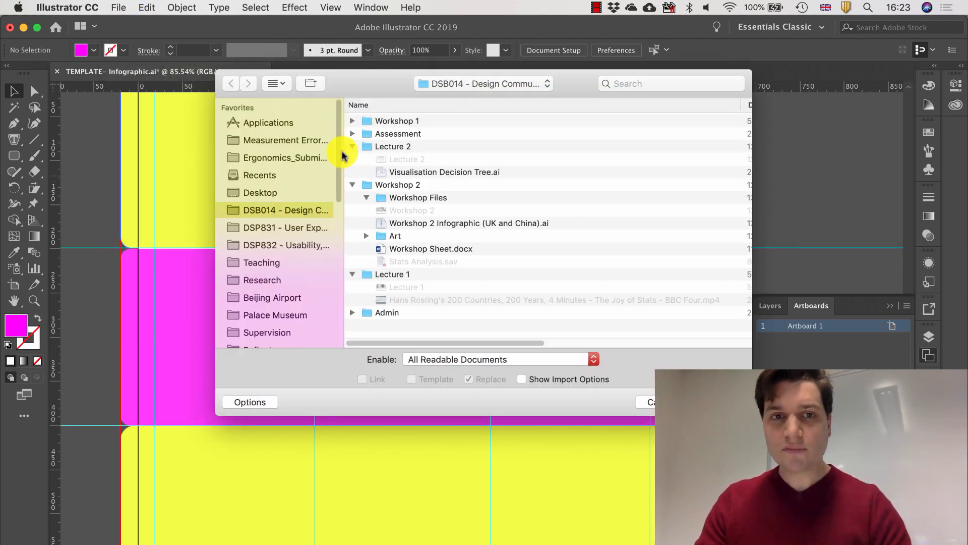
left_click(366, 197)
left_click(423, 261)
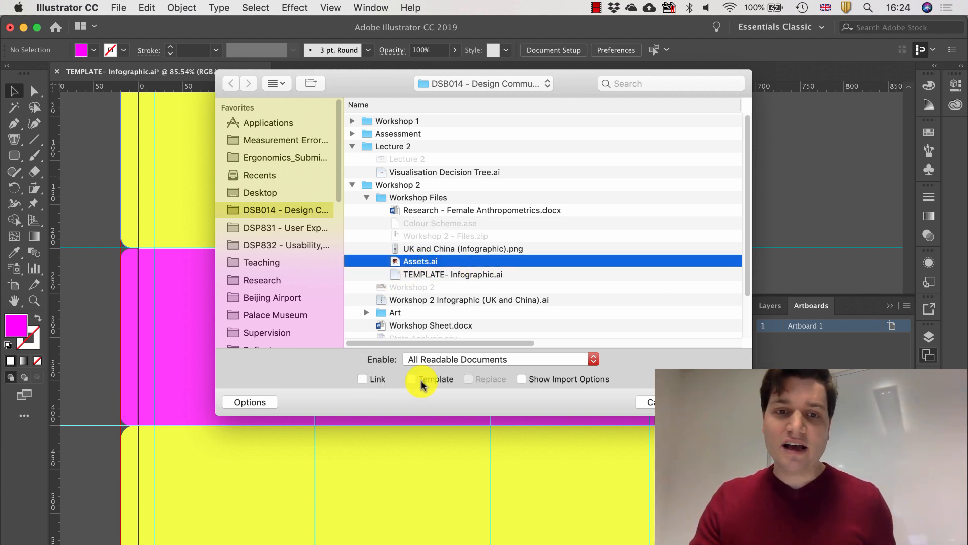
left_click(530, 380)
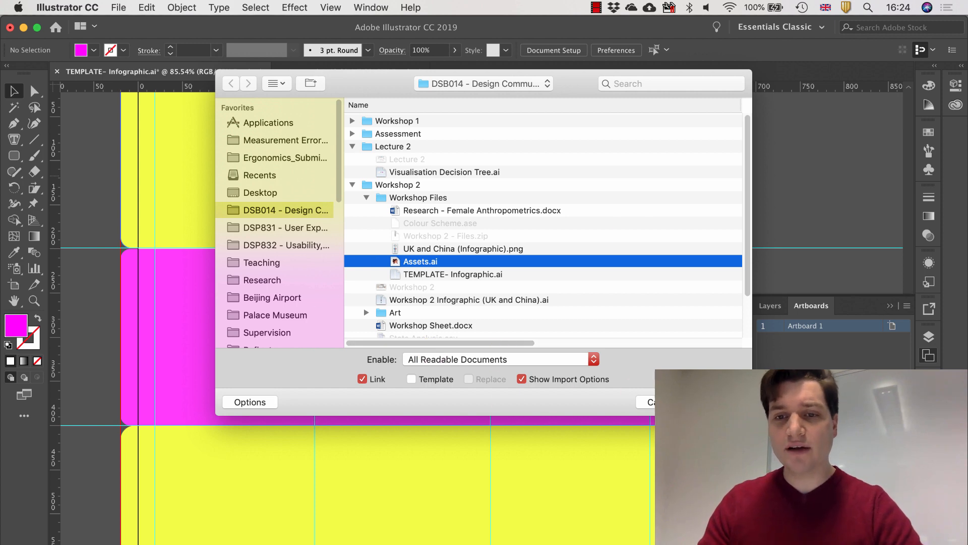
left_click(718, 402)
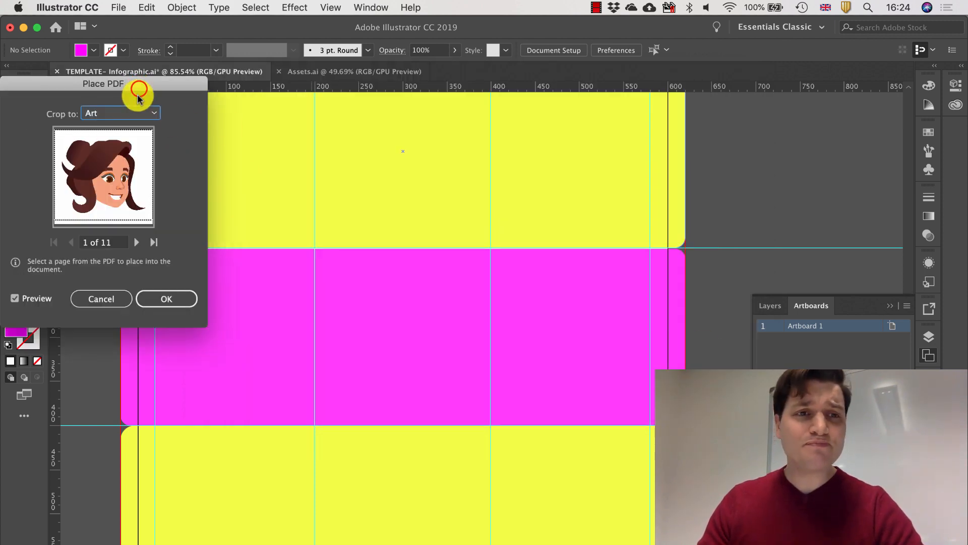
Look through the pages of Assets.ai in the Place PDF preview and return to the first page
left_click_drag(138, 97, 382, 120)
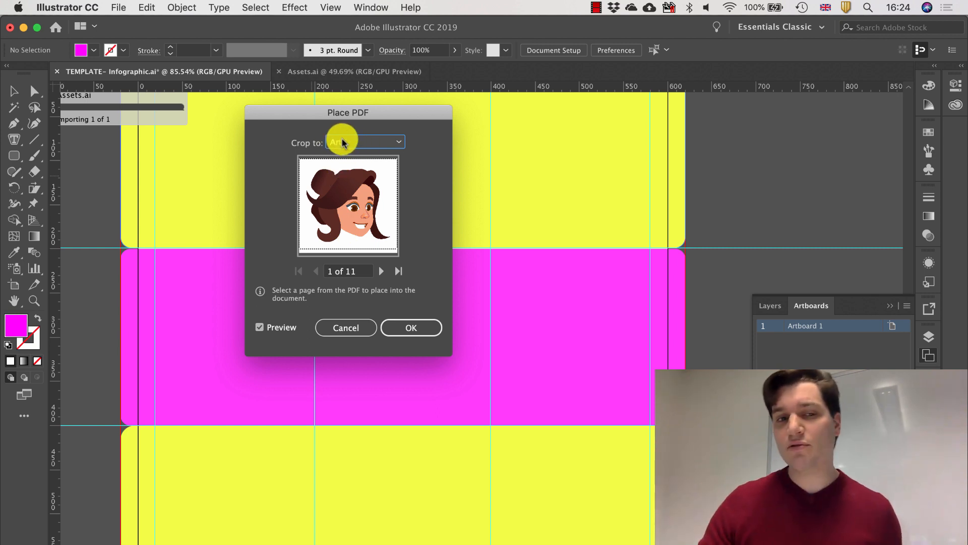
left_click(381, 272)
left_click(381, 272)
left_click(381, 271)
left_click(381, 272)
left_click(381, 272)
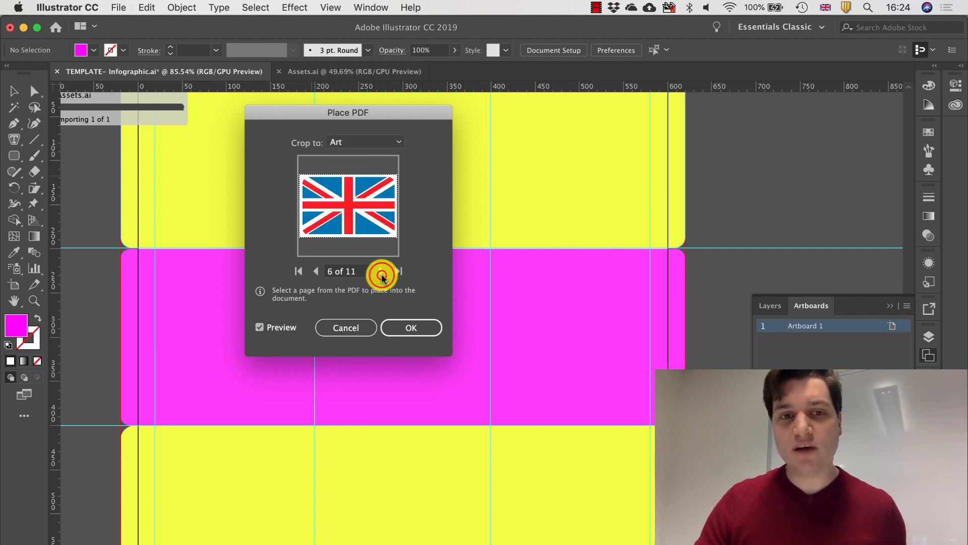
left_click(381, 272)
left_click(381, 272)
left_click(381, 272)
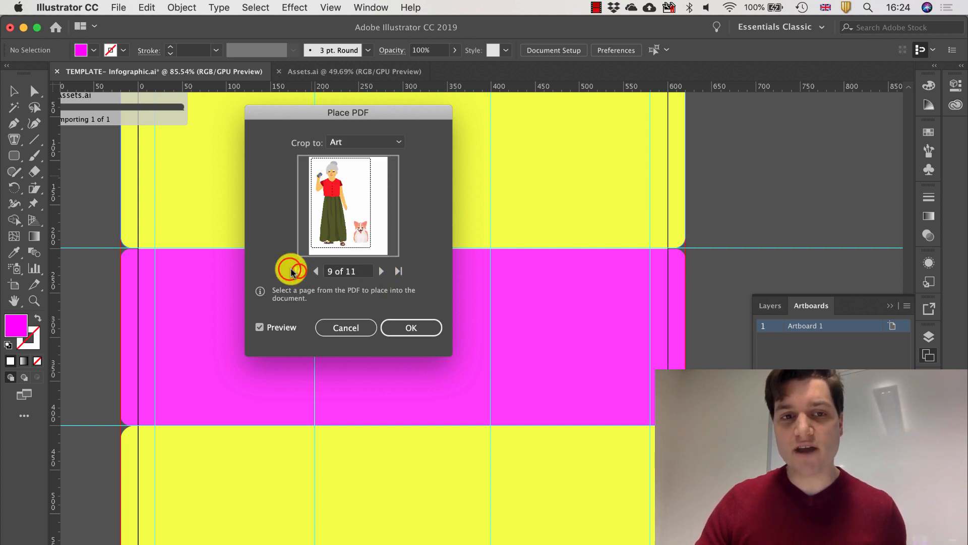
left_click(291, 271)
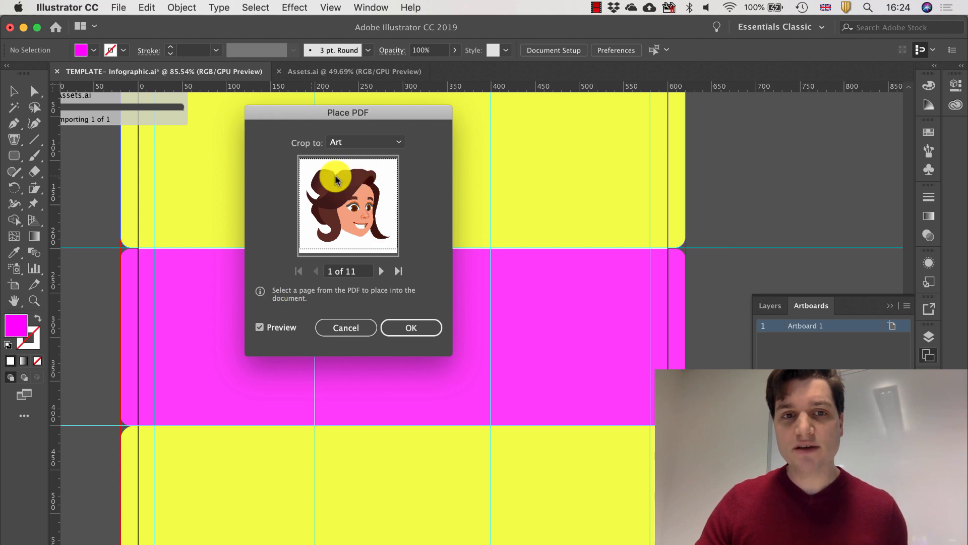
Place page 1, the brown-haired head, in the upper magenta band and move it into the band's left column
left_click(422, 329)
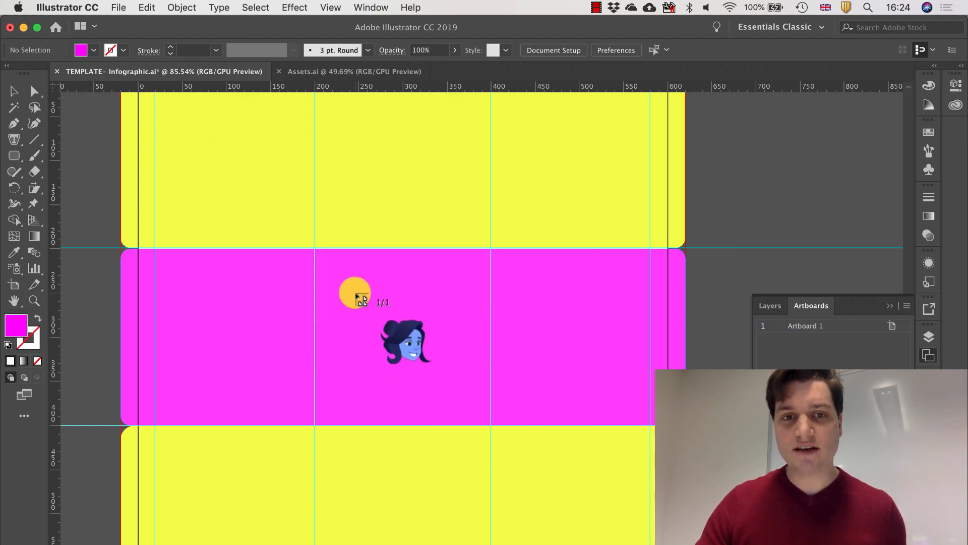
scroll(361, 297, "up", 5)
scroll(361, 300, "down", 7)
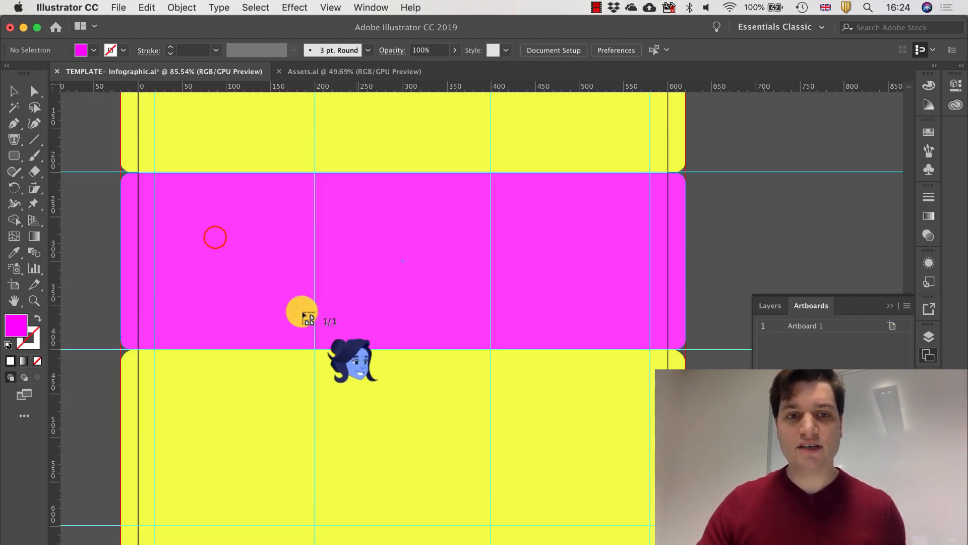
left_click(215, 237)
left_click_drag(259, 292, 201, 243)
left_click(110, 135)
Place page 2 of Assets.ai, the black-haired head, as a linked file in the right column of the upper magenta band
left_click(107, 6)
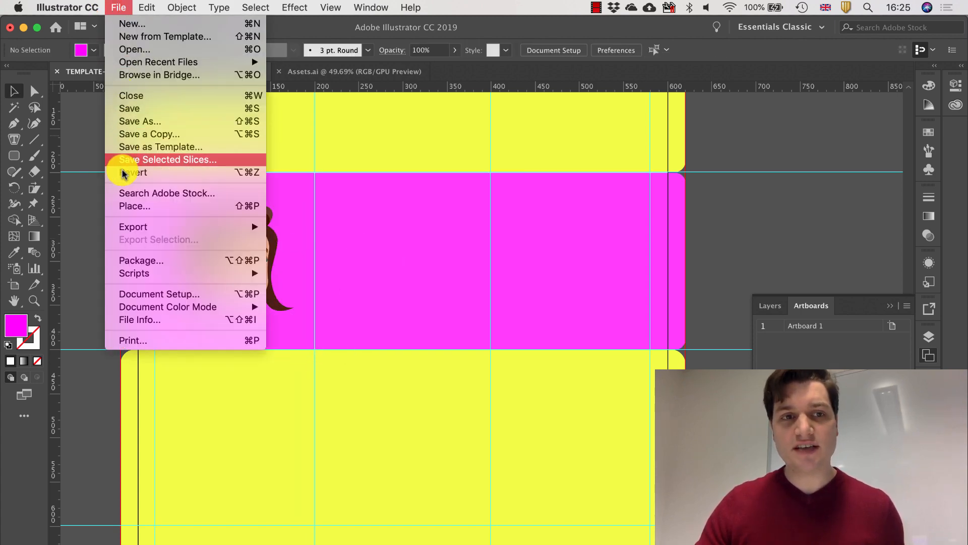
left_click(127, 207)
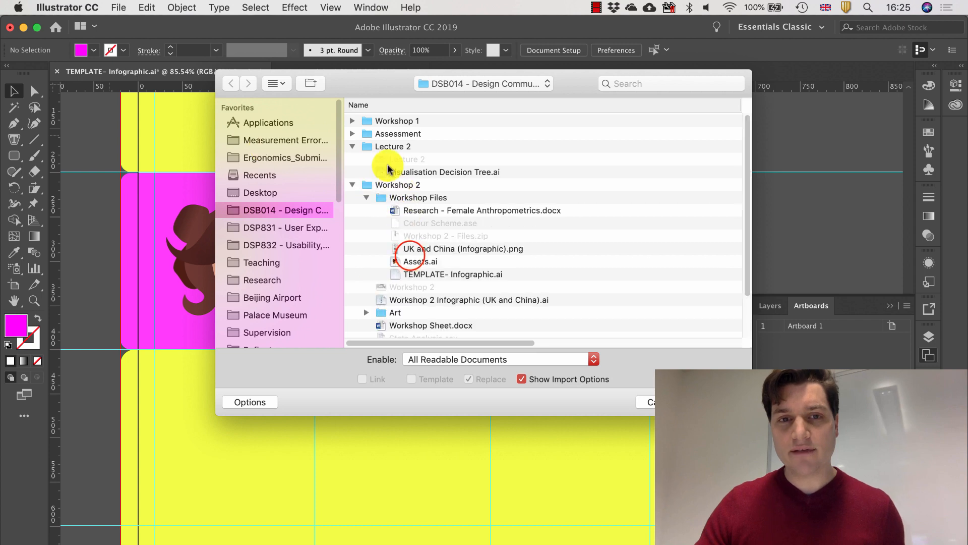
left_click(406, 261)
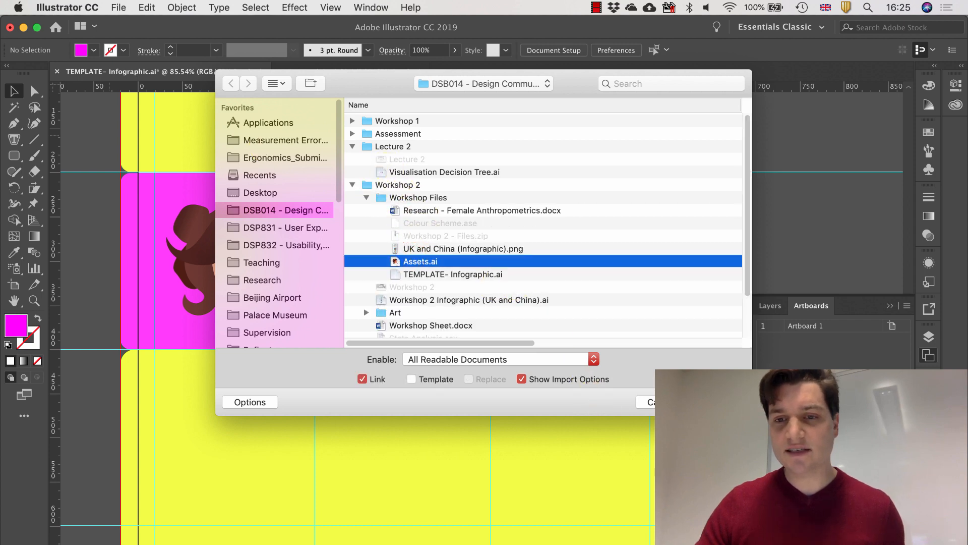
left_click(718, 401)
left_click(382, 271)
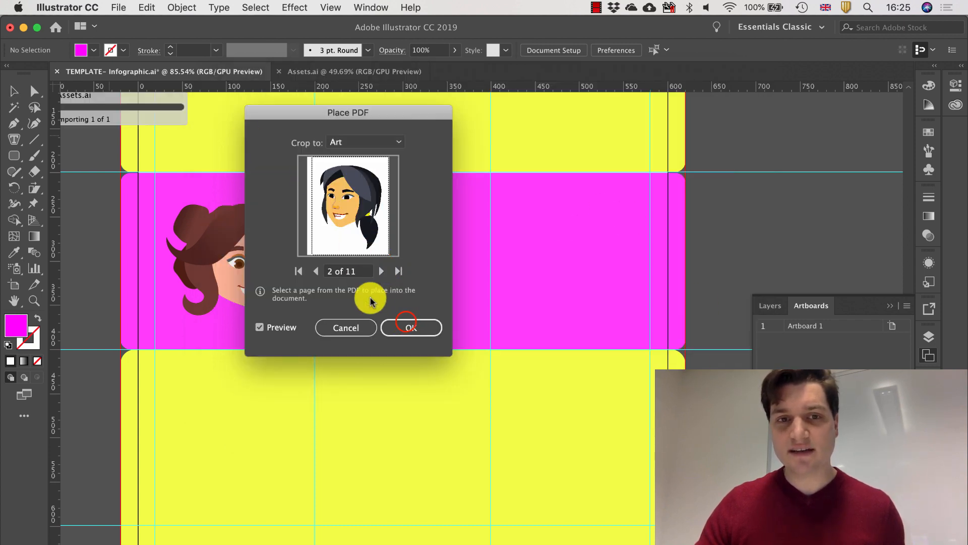
left_click(410, 327)
left_click(557, 196)
left_click_drag(614, 280, 576, 261)
left_click(745, 262)
Load page 3 of Assets.ai, the young woman in a white top, for placing as a linked file cropped to Art
left_click(118, 7)
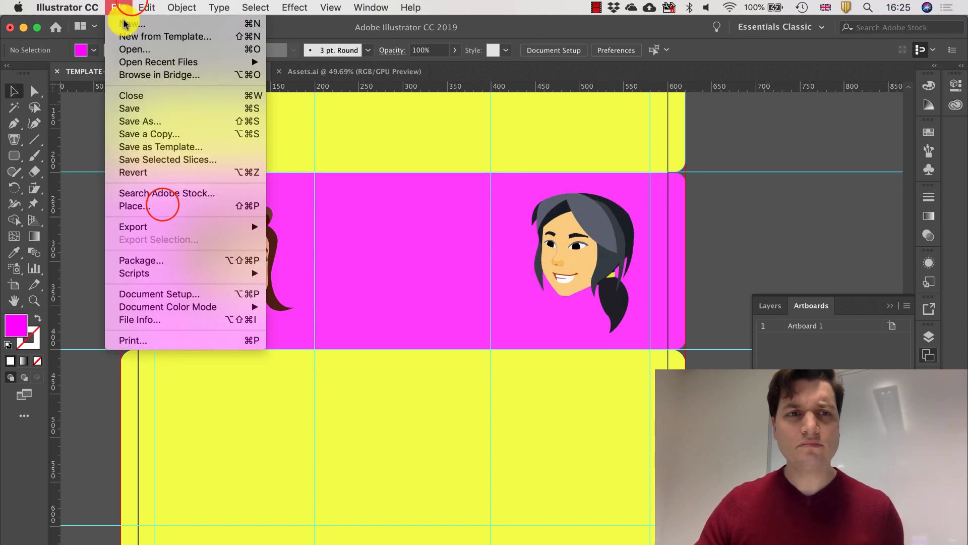
left_click(162, 207)
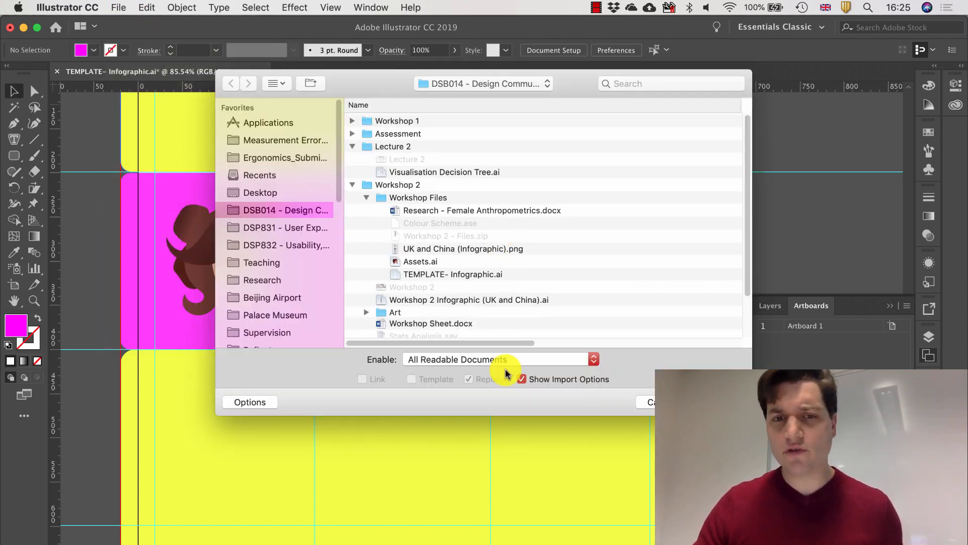
left_click(480, 359)
left_click(625, 362)
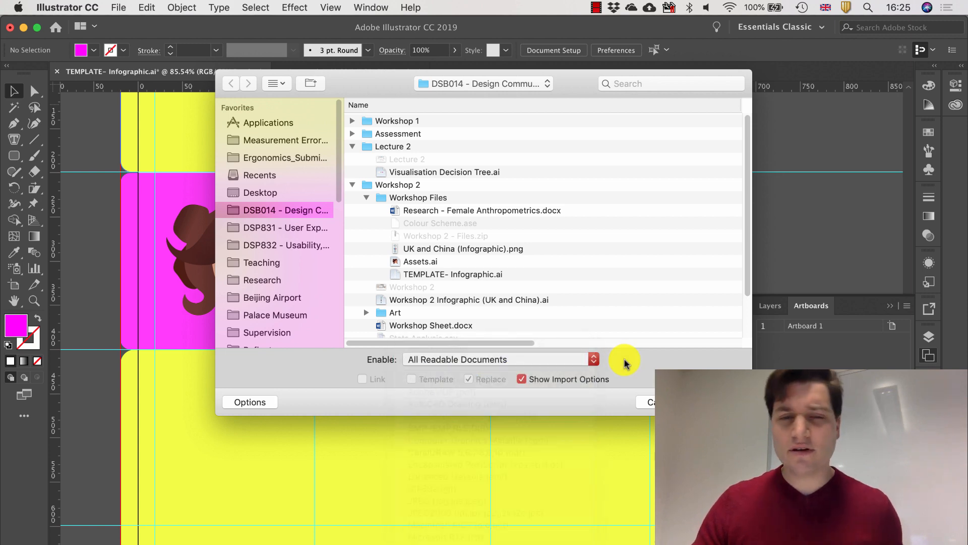
left_click(426, 261)
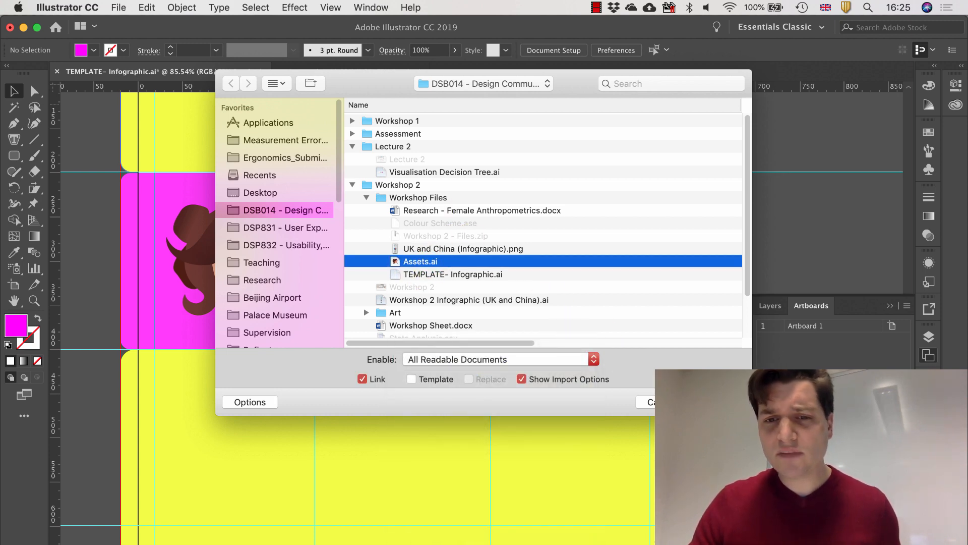
key("Return")
left_click(386, 271)
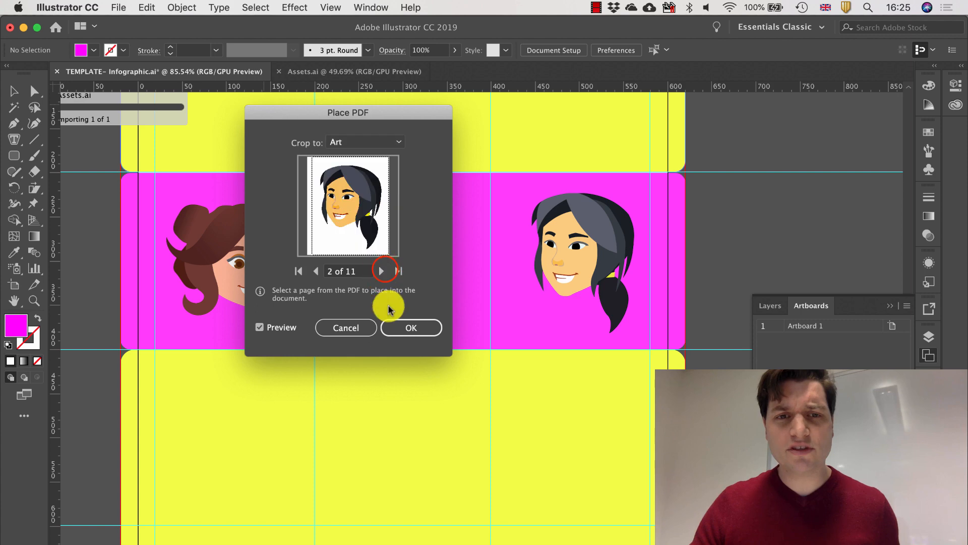
left_click(385, 271)
left_click(385, 271)
left_click(407, 328)
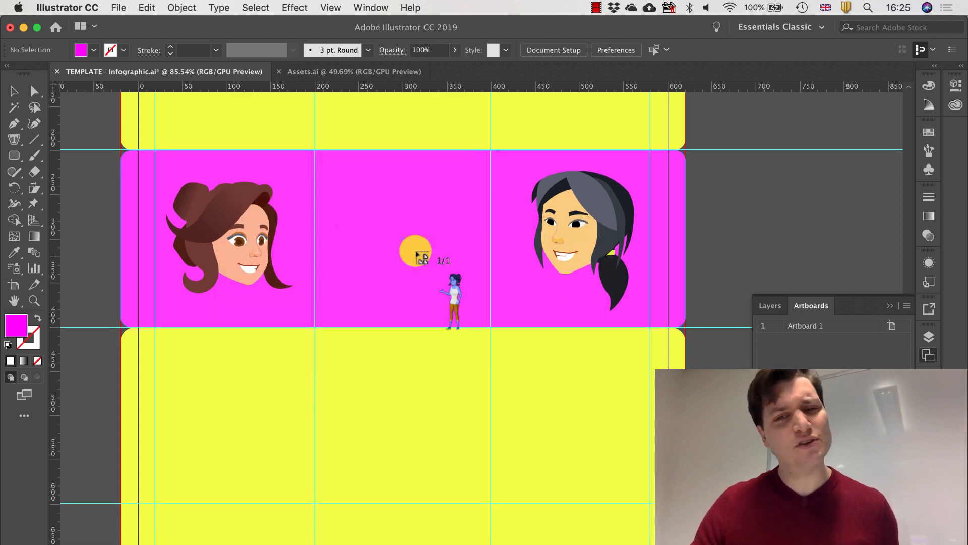
Place the woman in the white top in the template and move her into the yellow band beneath the heads
scroll(303, 182, "down", 10)
left_click(287, 130)
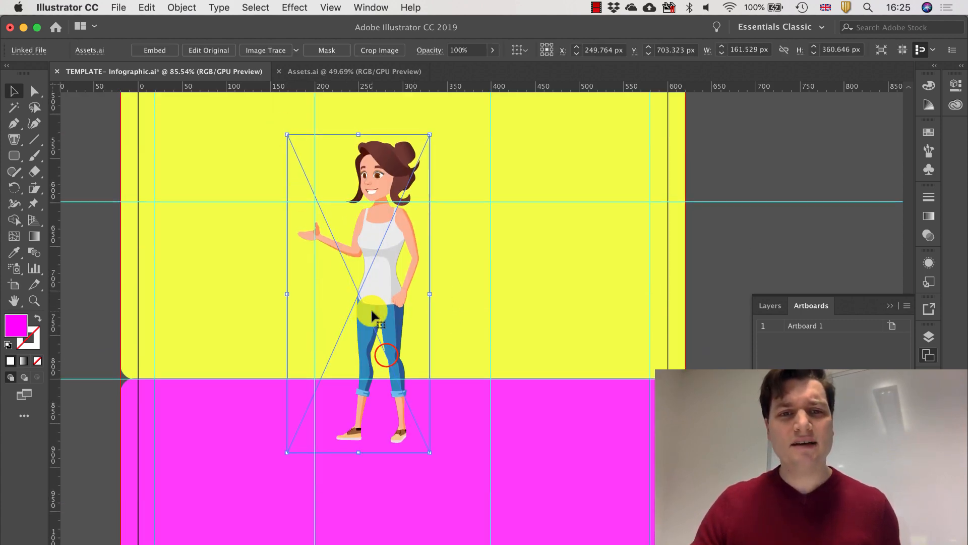
scroll(373, 318, "up", 5)
left_click_drag(378, 328, 309, 259)
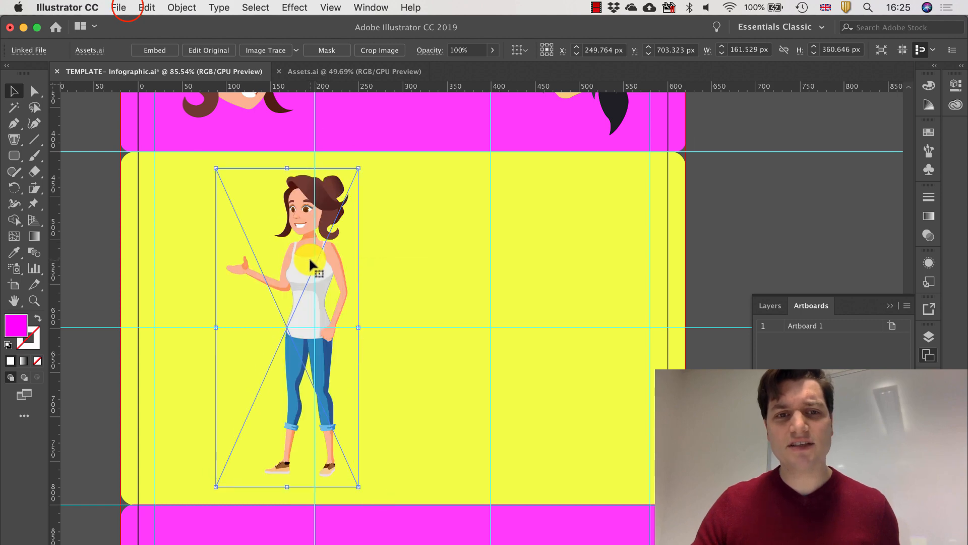
Place page 4 of Assets.ai, the young woman in a red shirt, in the yellow band level with the first woman
left_click(127, 9)
left_click(156, 208)
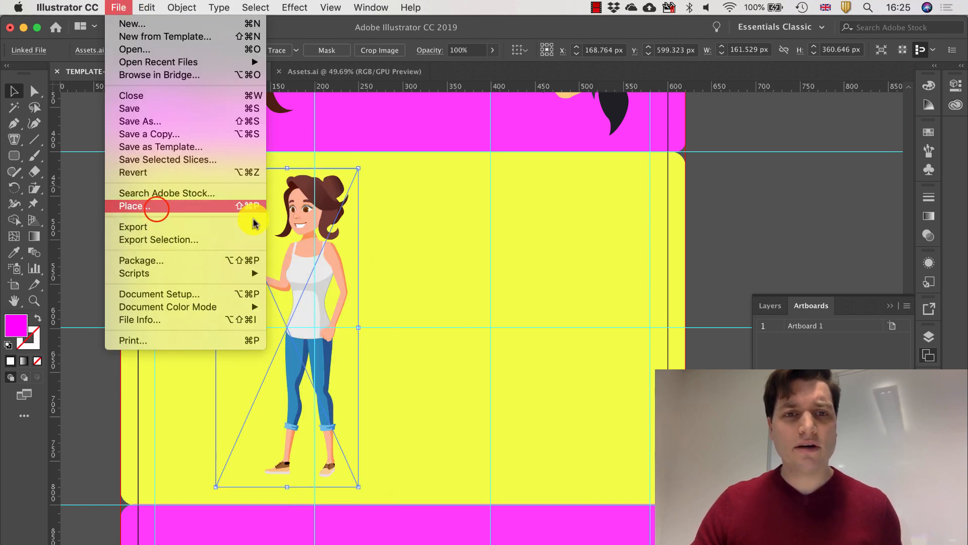
left_click(424, 260)
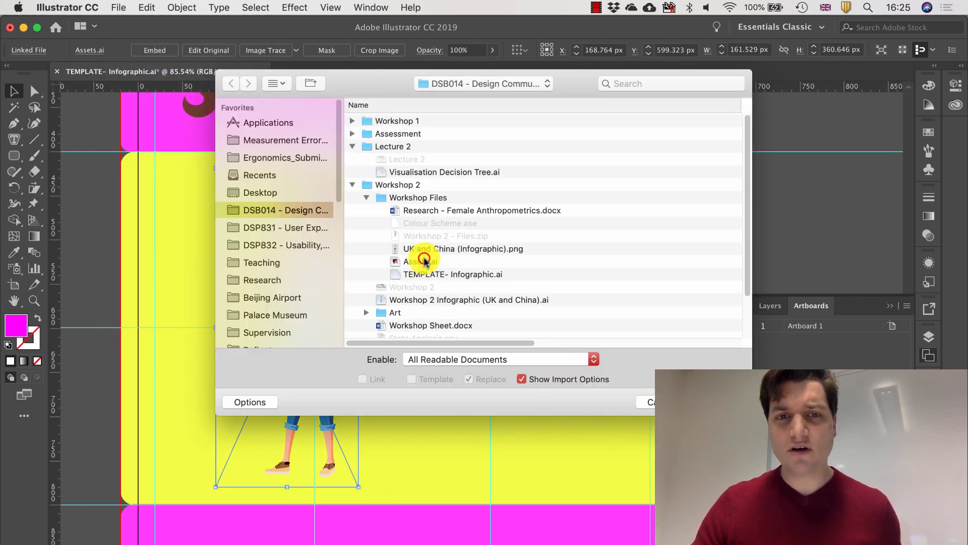
key("Return")
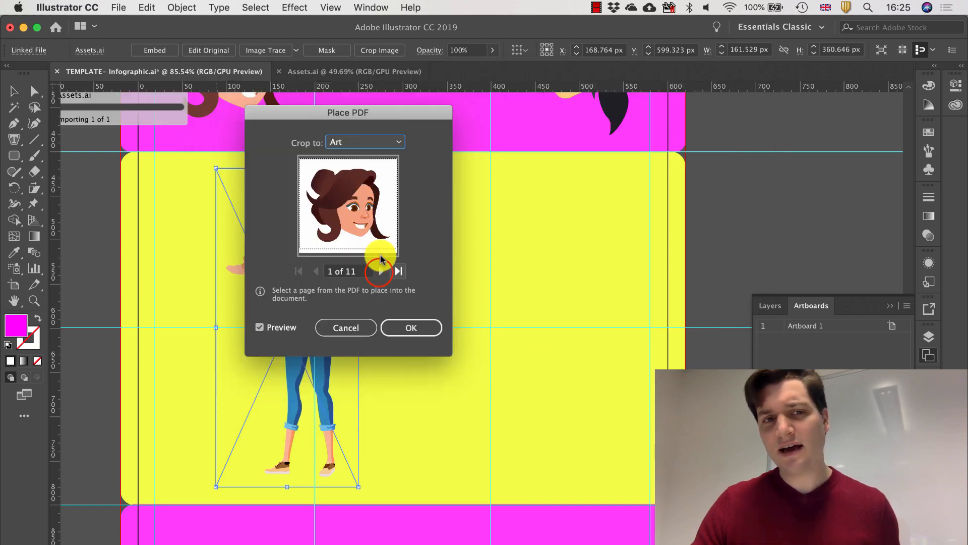
left_click(379, 271)
left_click(379, 271)
left_click(379, 271)
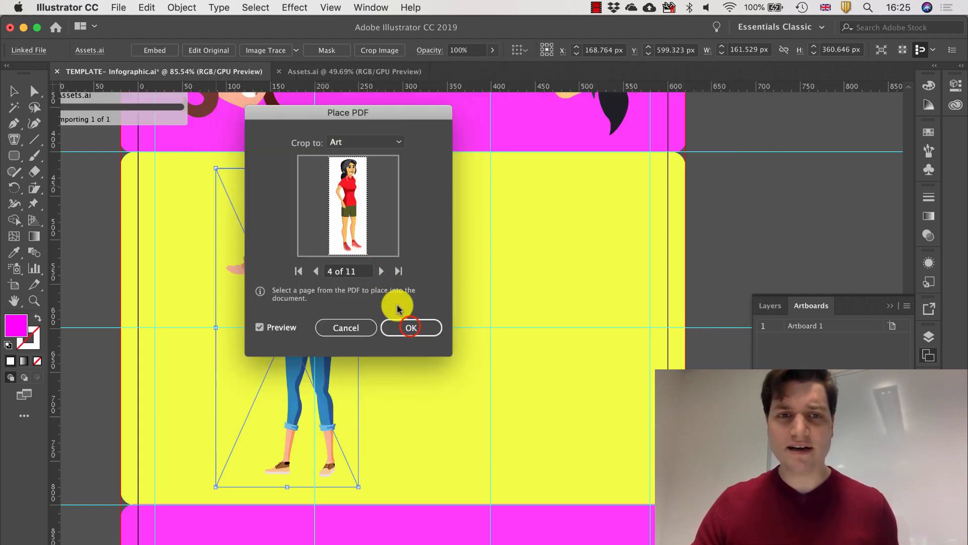
left_click(411, 327)
left_click(467, 194)
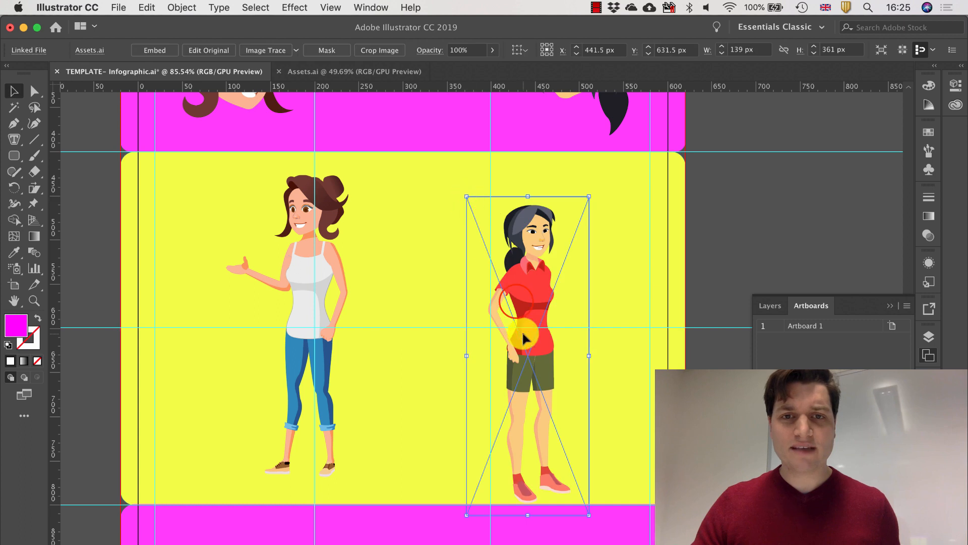
left_click_drag(519, 335, 492, 305)
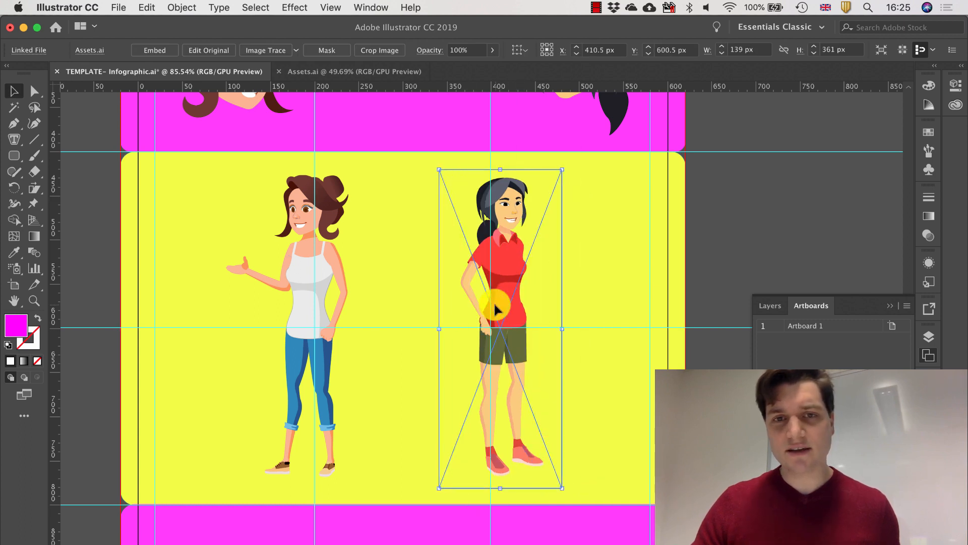
Fine-tune the positions of the two standing women around the vertical guides at 200 and 400 px, then deselect them
left_click_drag(310, 298, 317, 299)
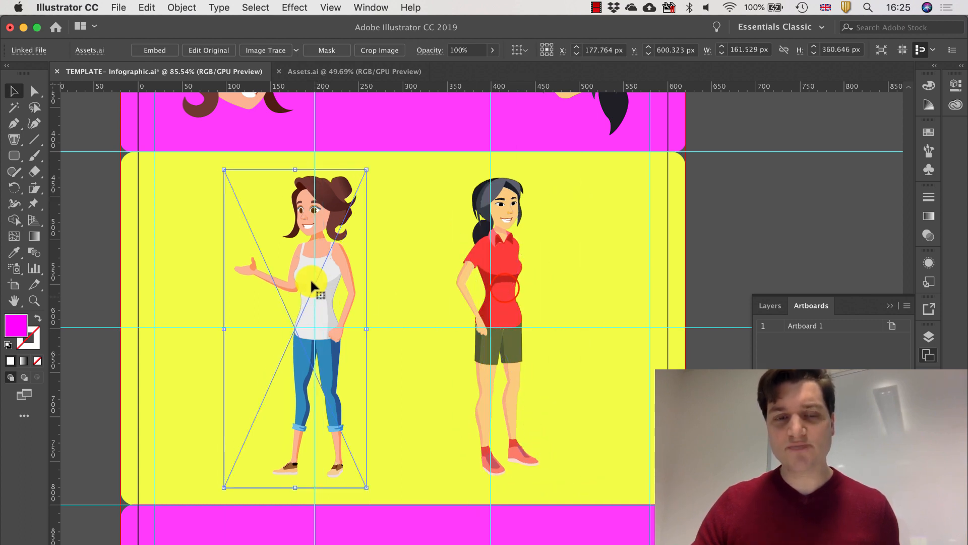
left_click_drag(503, 288, 496, 286)
left_click_drag(313, 237, 306, 238)
left_click(823, 241)
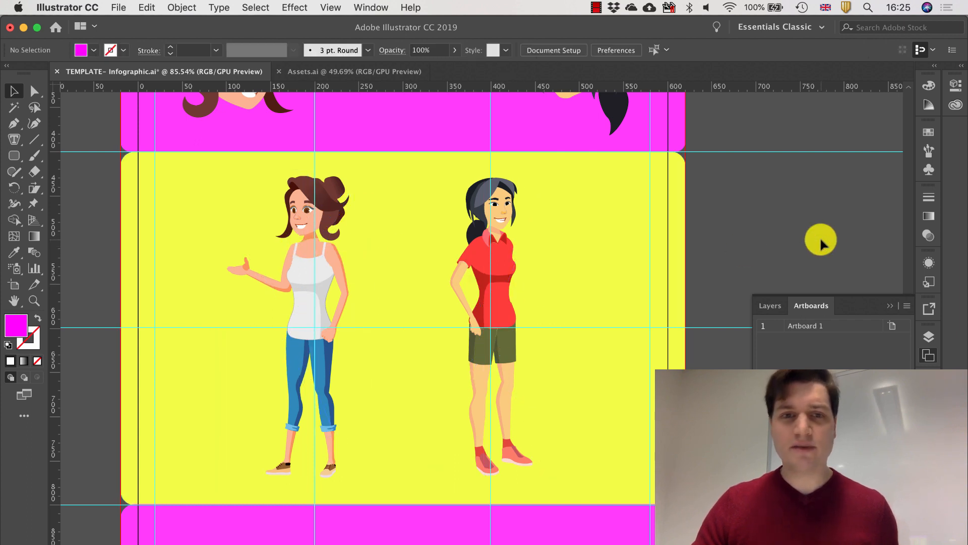
scroll(311, 237, "down", 5)
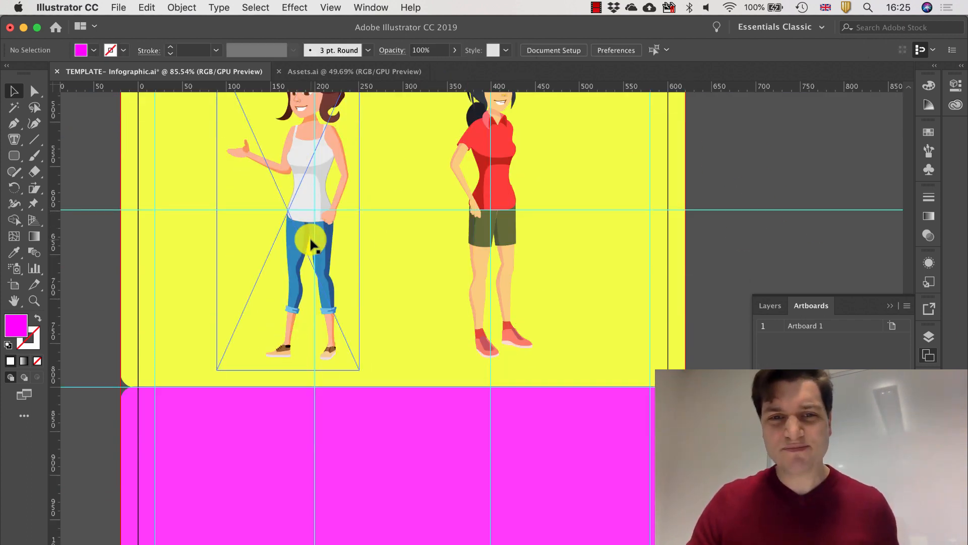
Load page 5 of Assets.ai, the black weight symbol, for placing with the crop set to Art
left_click(126, 7)
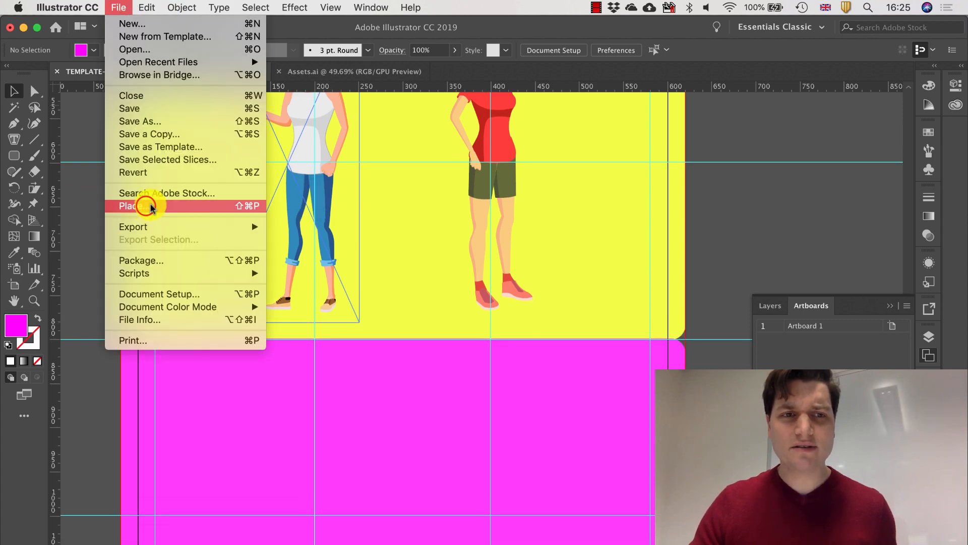
left_click(144, 203)
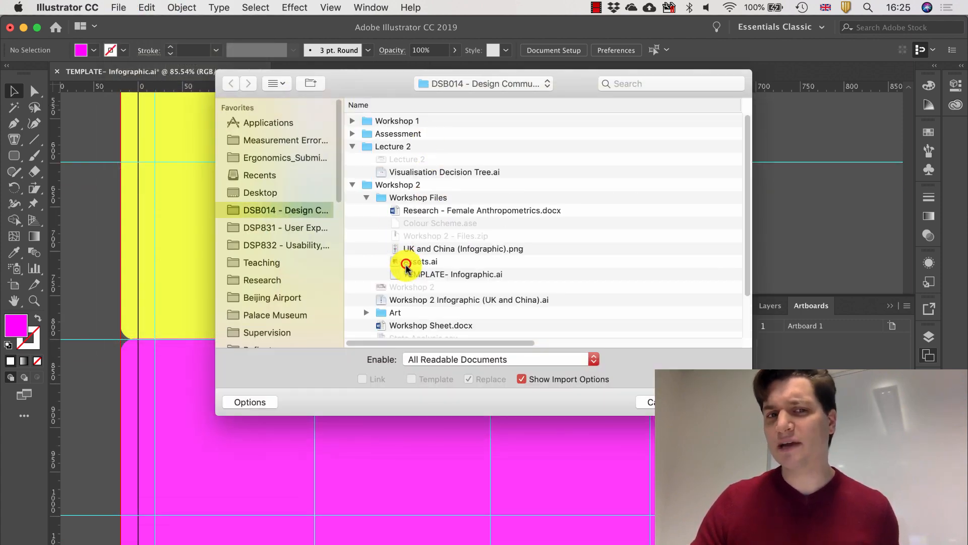
left_click(404, 261)
key("Return")
left_click(378, 271)
left_click(379, 271)
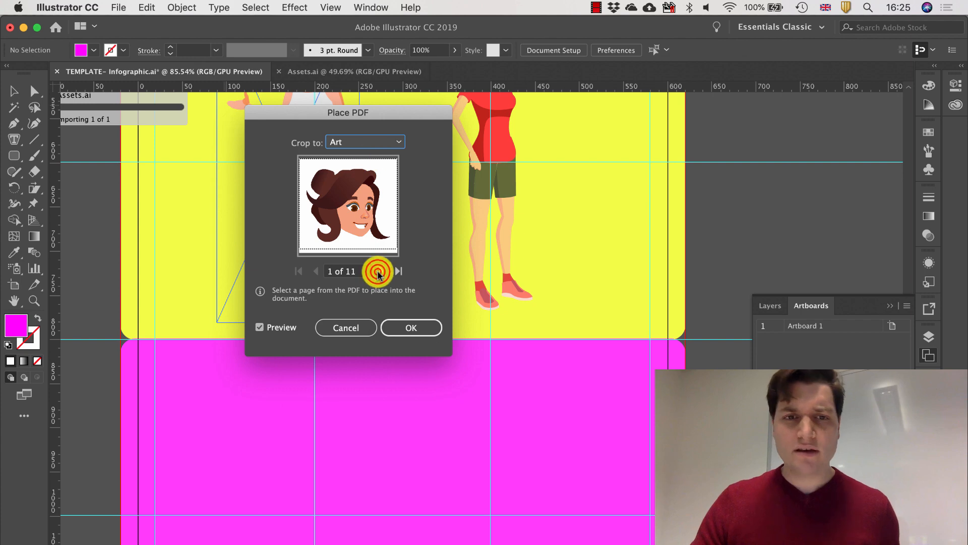
left_click(379, 271)
left_click(379, 271)
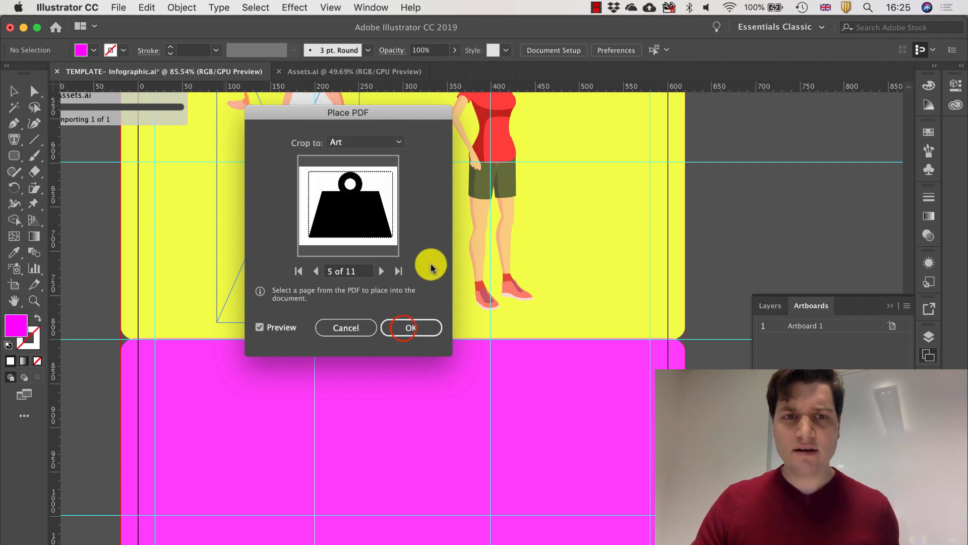
left_click(407, 328)
Place the black weight in the magenta band beneath the two standing women, then deselect it
scroll(423, 297, "down", 10)
scroll(411, 298, "up", 5)
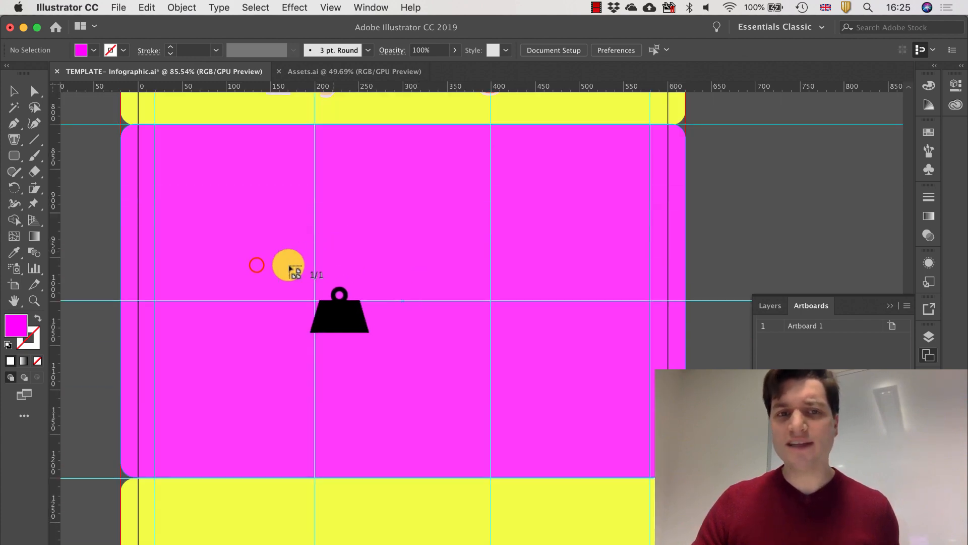
left_click(273, 272)
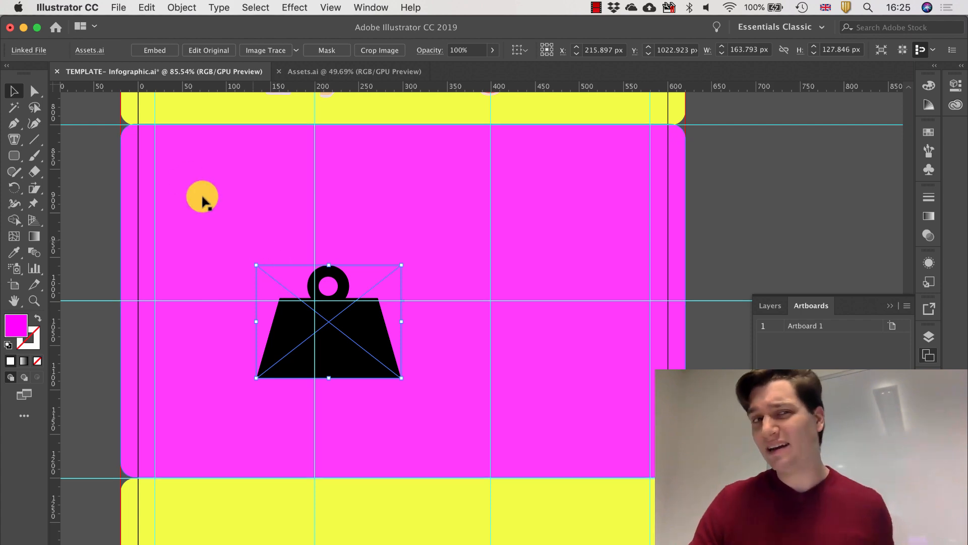
left_click(105, 132)
Place page 6 of Assets.ai, the UK flag cropped to Art, in the magenta band overlapping the top of the weight
left_click(117, 7)
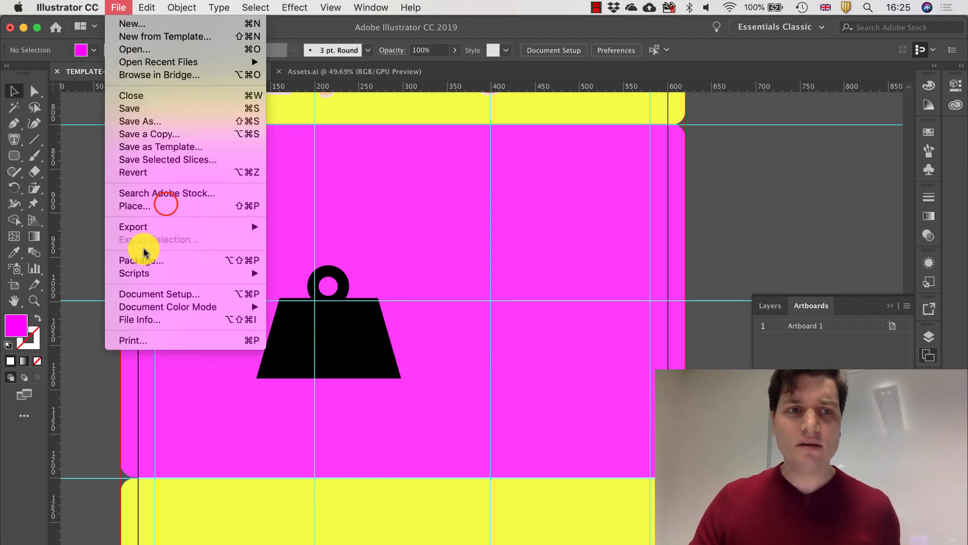
left_click(167, 202)
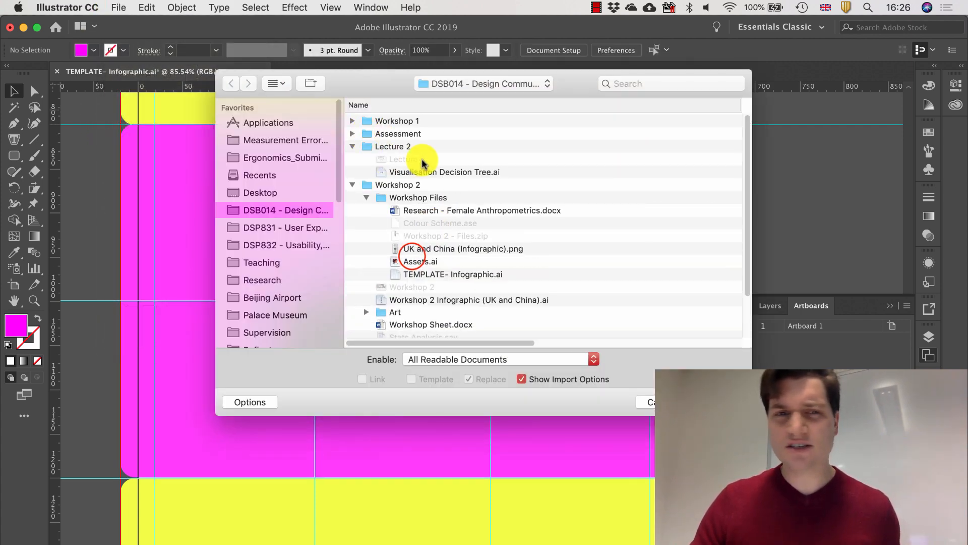
left_click(411, 260)
double_click(373, 265)
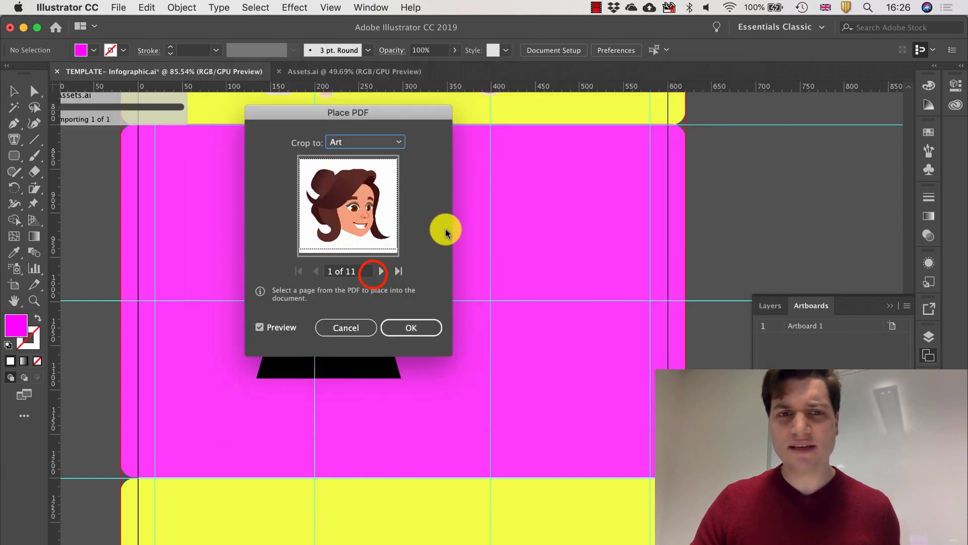
left_click(377, 272)
left_click(378, 272)
left_click(379, 272)
left_click(379, 272)
left_click(380, 271)
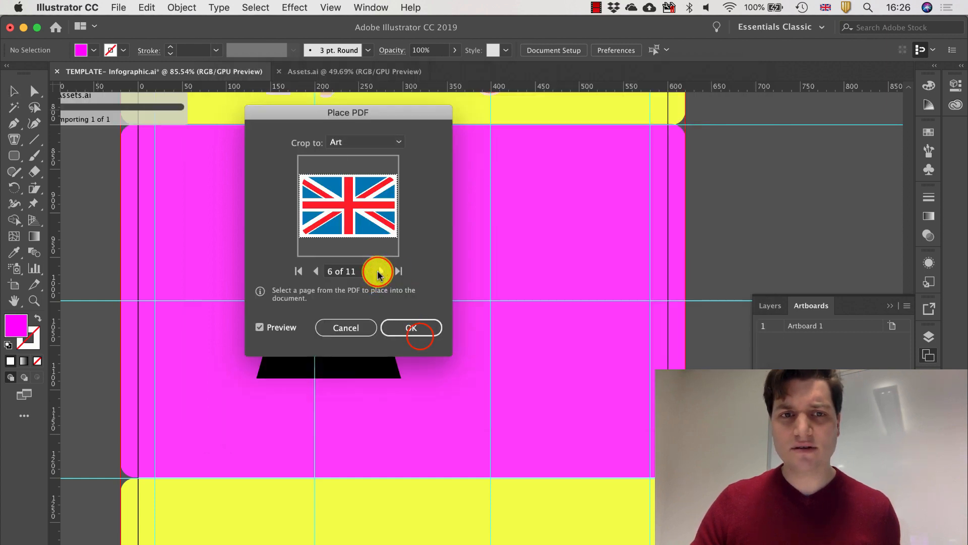
left_click(412, 327)
left_click(275, 181)
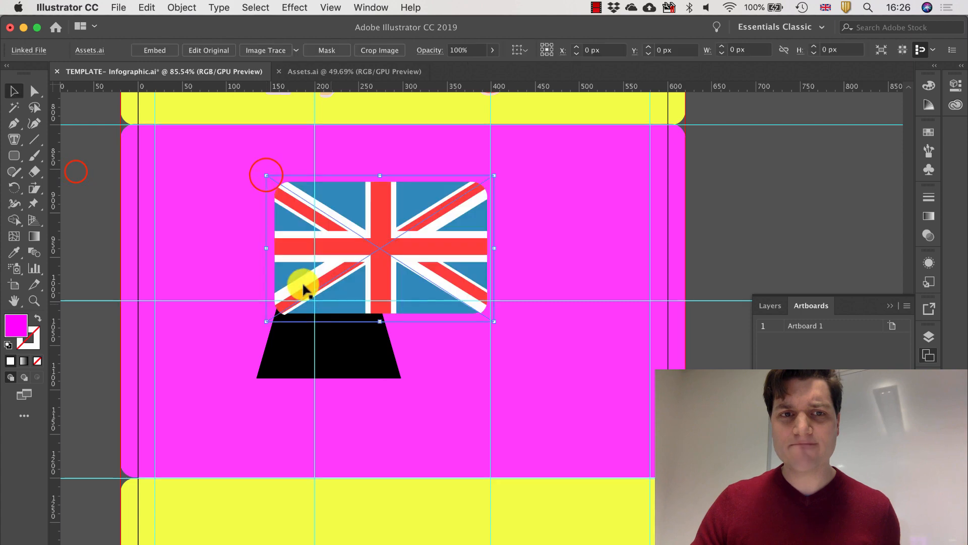
left_click(77, 168)
Place page 7 of Assets.ai, the Chinese flag cropped to Art, over the right side of the magenta band and deselect it
left_click(119, 7)
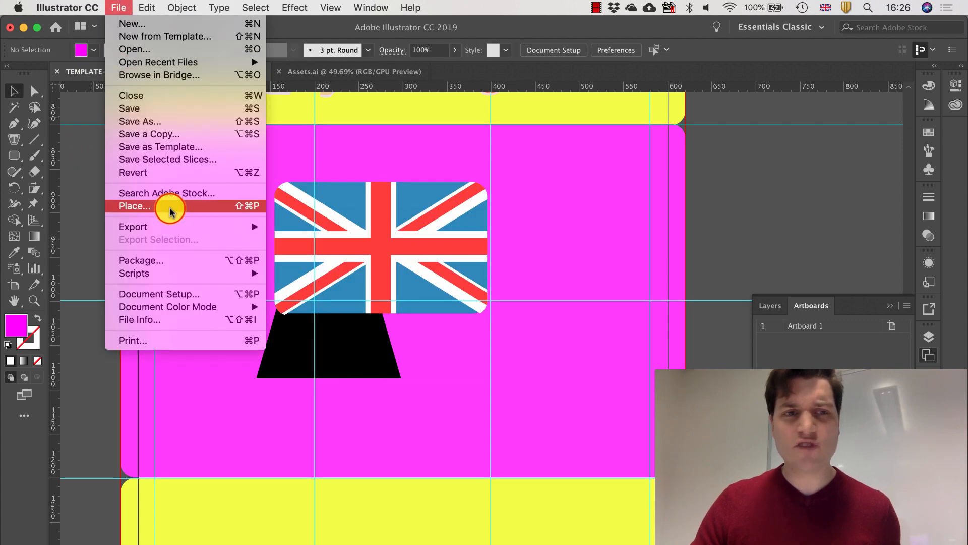
left_click(170, 209)
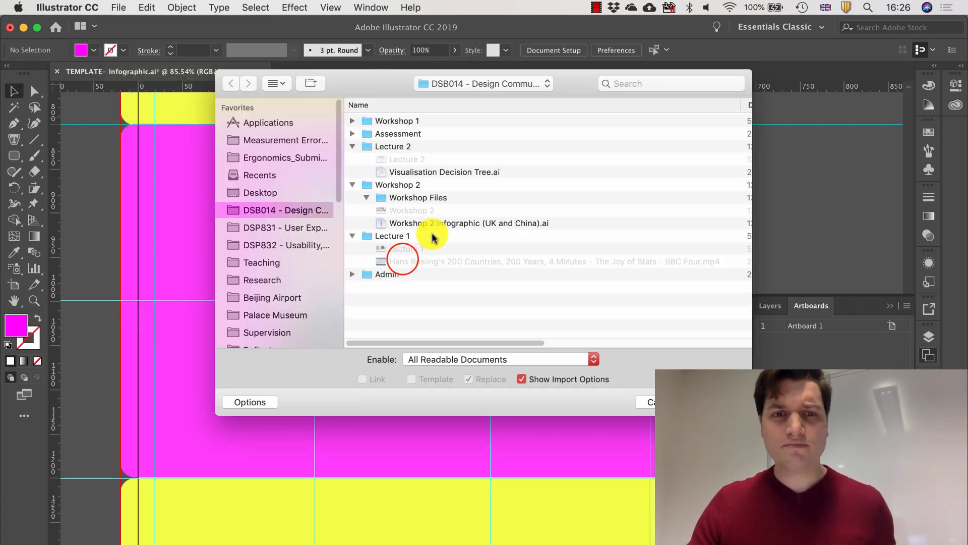
left_click(402, 261)
double_click(391, 263)
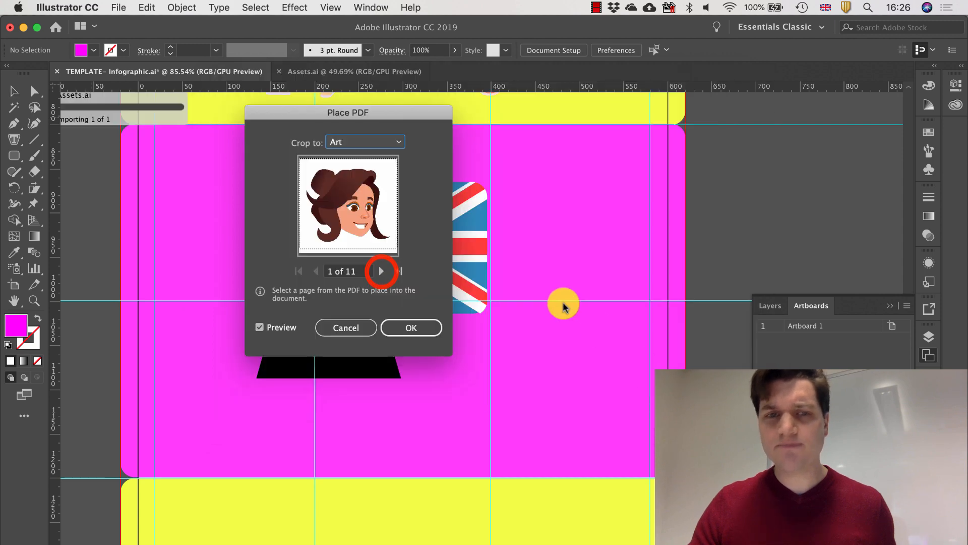
left_click(381, 271)
left_click(381, 272)
left_click(381, 271)
left_click(381, 271)
left_click(382, 272)
left_click(381, 272)
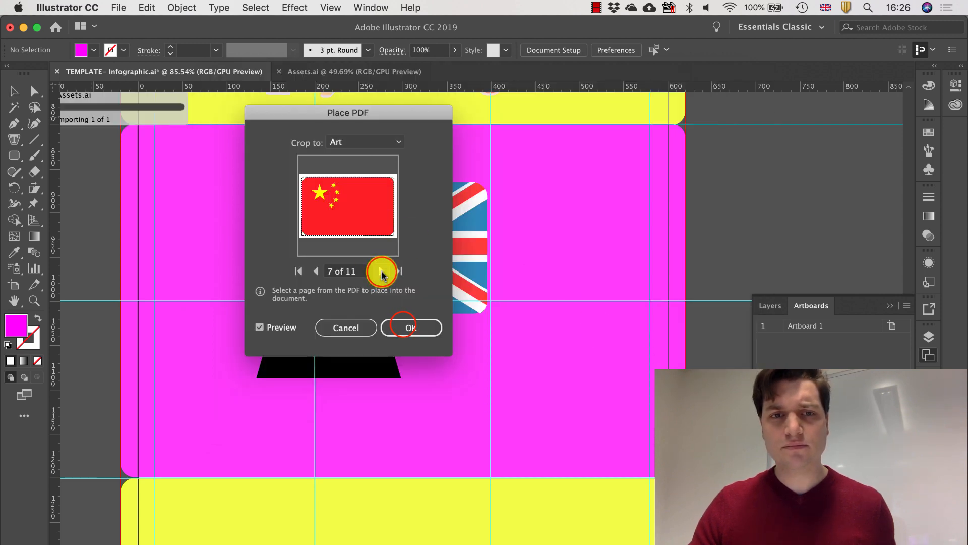
left_click(403, 326)
left_click(546, 318)
left_click(798, 225)
Load page 8 of Assets.ai, the elderly woman with a cane and black cat, for placing cropped to Art
scroll(536, 319, "down", 10)
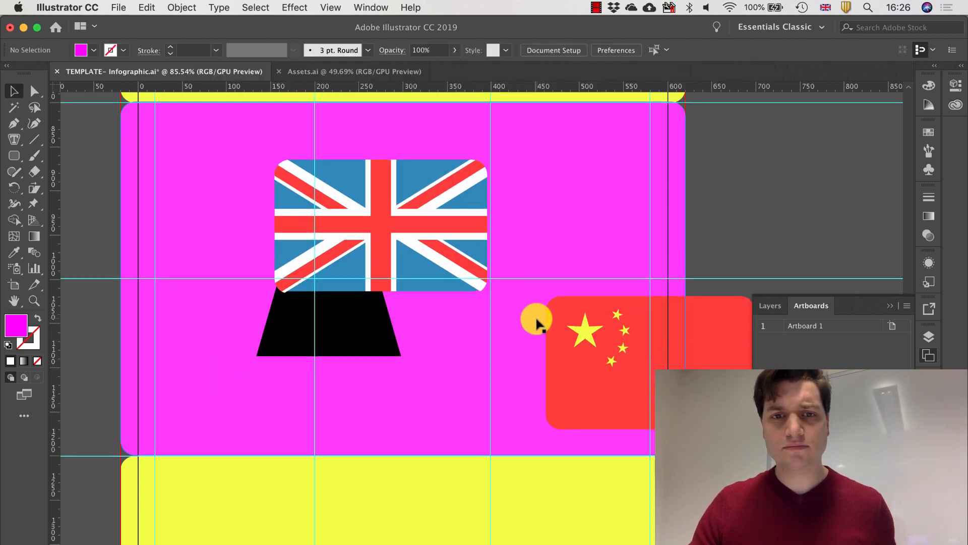
left_click(119, 7)
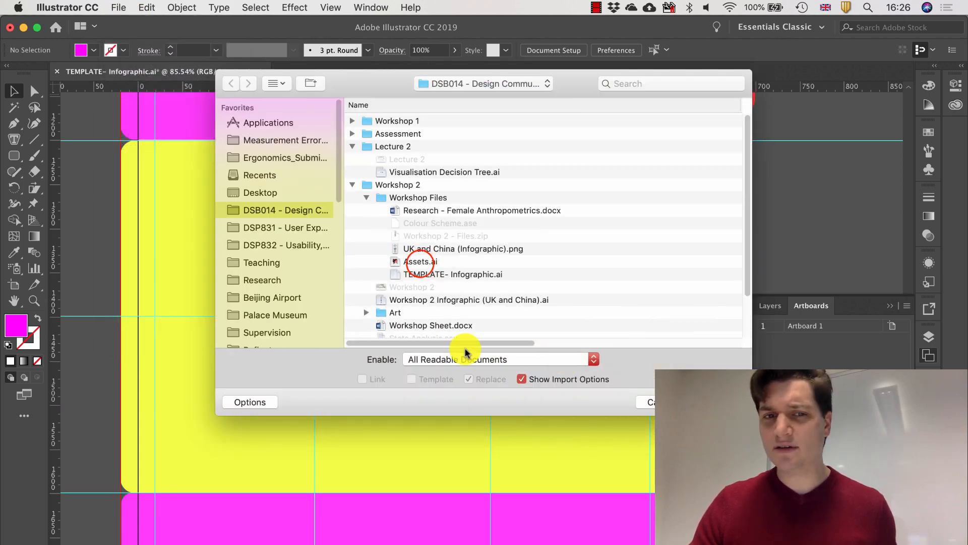
left_click(420, 263)
key("Return")
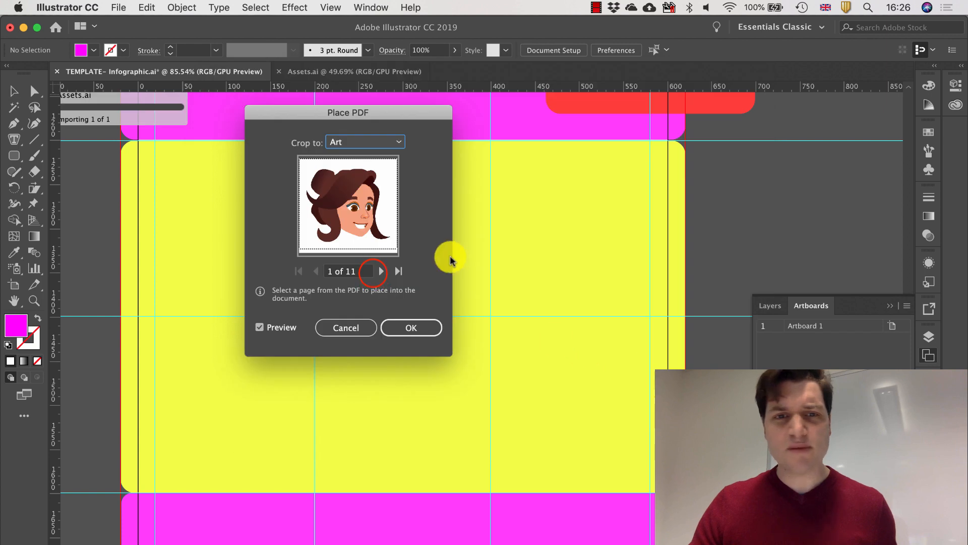
left_click(372, 272)
left_click(379, 271)
left_click(378, 271)
left_click(378, 271)
left_click(378, 272)
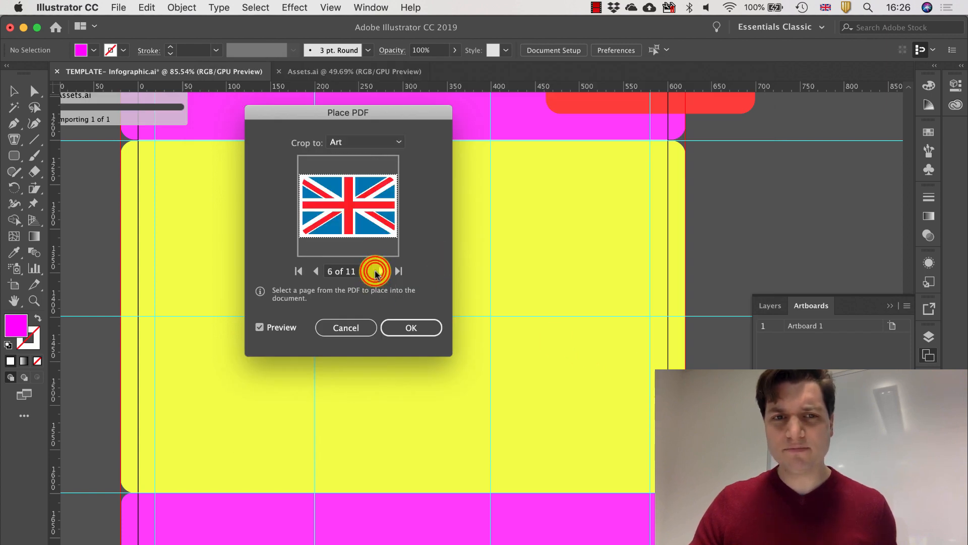
left_click(378, 271)
left_click(378, 272)
left_click(411, 328)
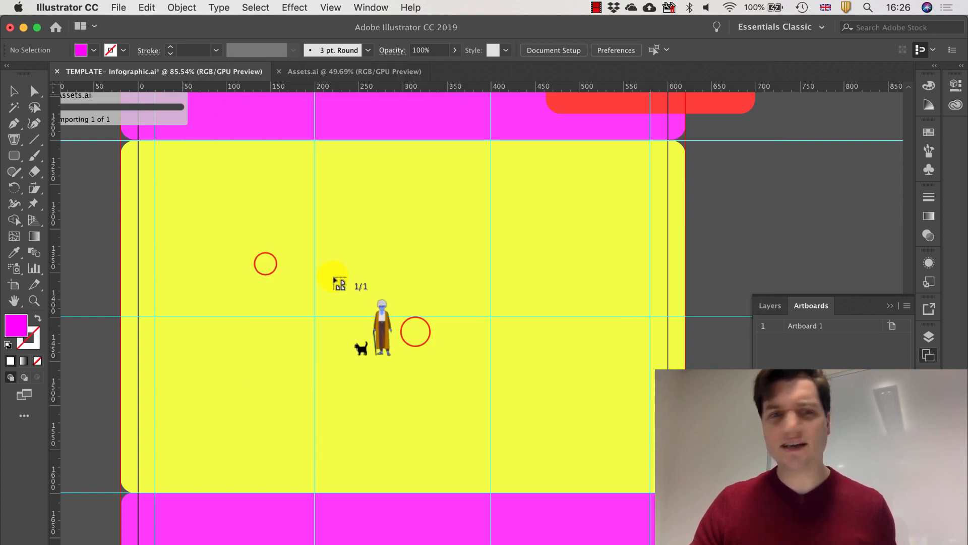
Place the elderly woman with the cat and move her into the left half of the yellow band below the flags
left_click(266, 264)
left_click_drag(381, 318, 305, 222)
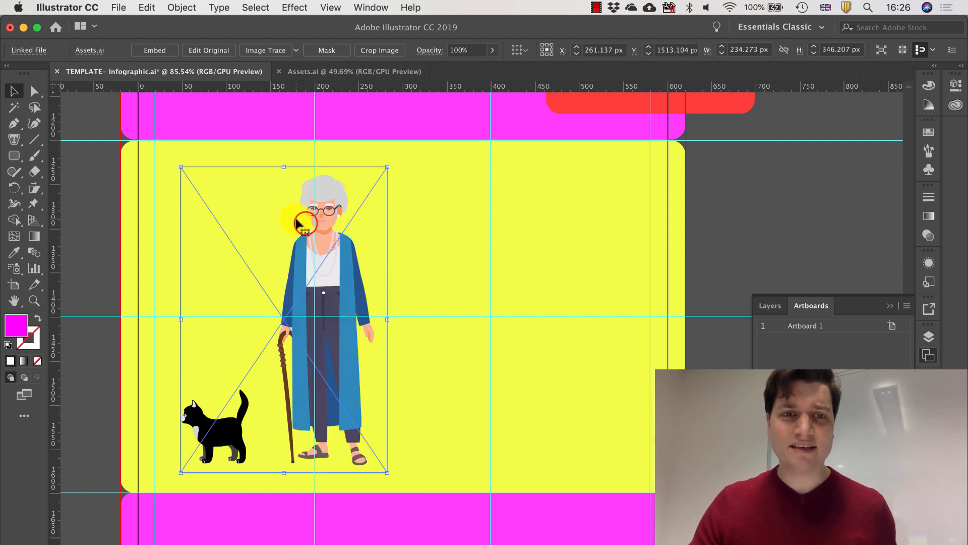
left_click(123, 221)
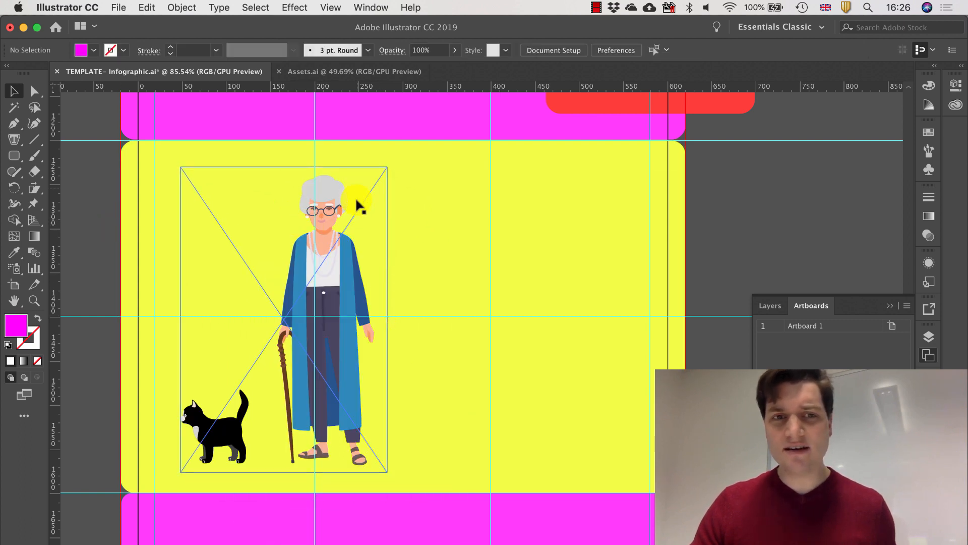
Load page 9 of Assets.ai, the elderly woman in a red top with a corgi, for placing cropped to Art
left_click(119, 8)
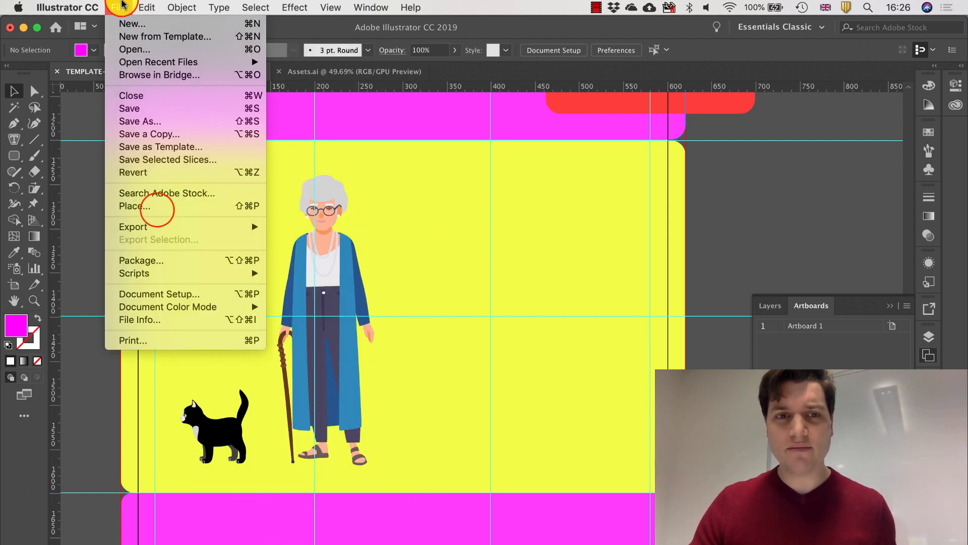
left_click(157, 211)
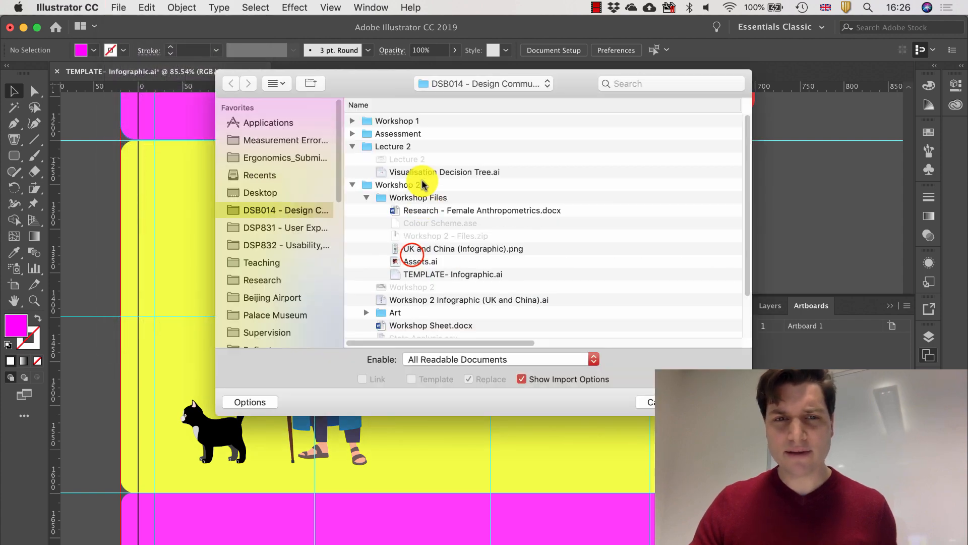
left_click(412, 259)
key("Return")
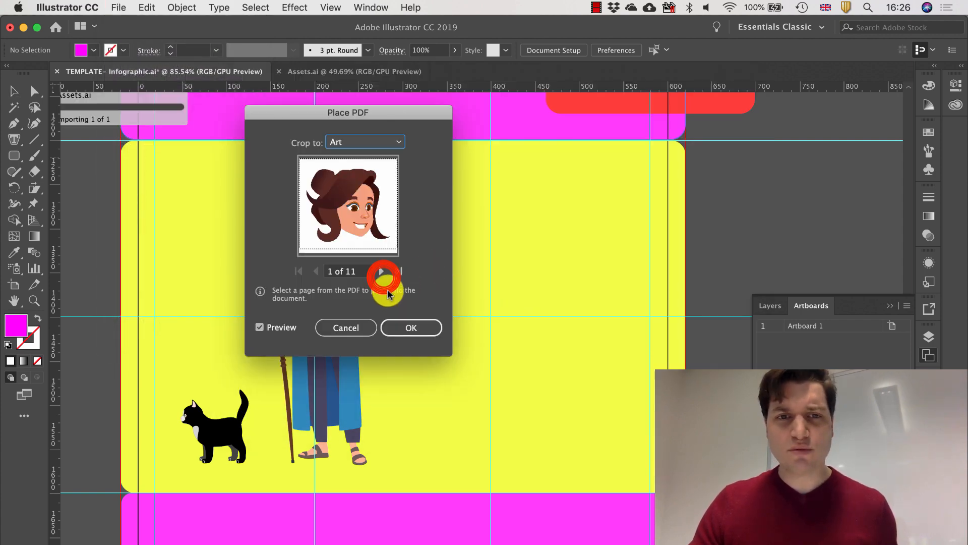
left_click(384, 276)
left_click(384, 276)
left_click(384, 276)
left_click(384, 276)
left_click(383, 277)
left_click(384, 277)
left_click(383, 276)
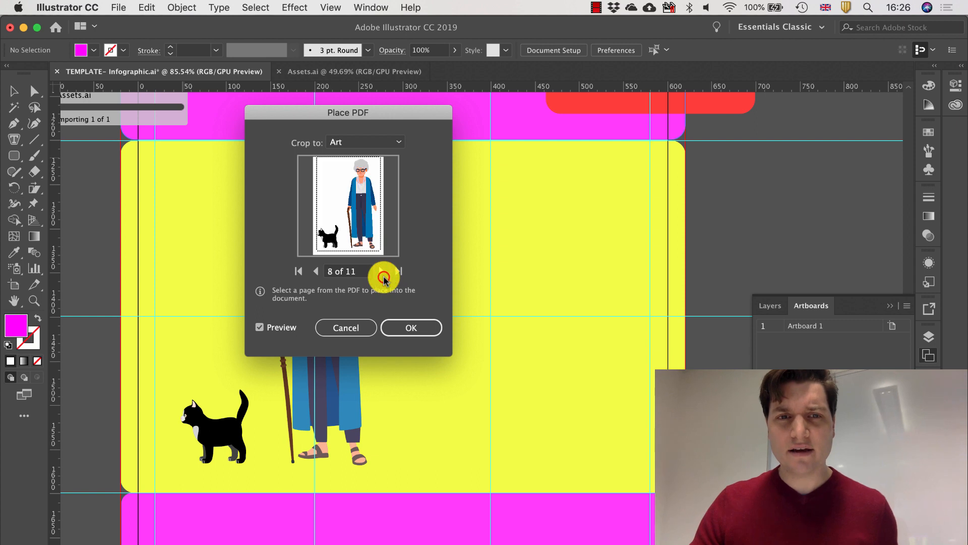
left_click(383, 277)
left_click(422, 328)
Place the elderly woman with the corgi and move her beside the woman with the cat in the yellow band
left_click(472, 243)
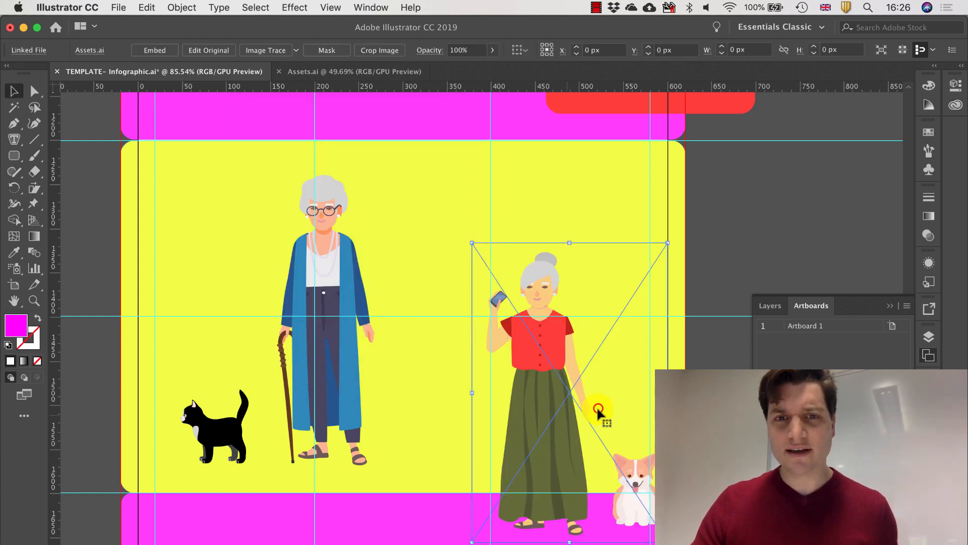
left_click_drag(593, 401, 549, 326)
left_click(811, 260)
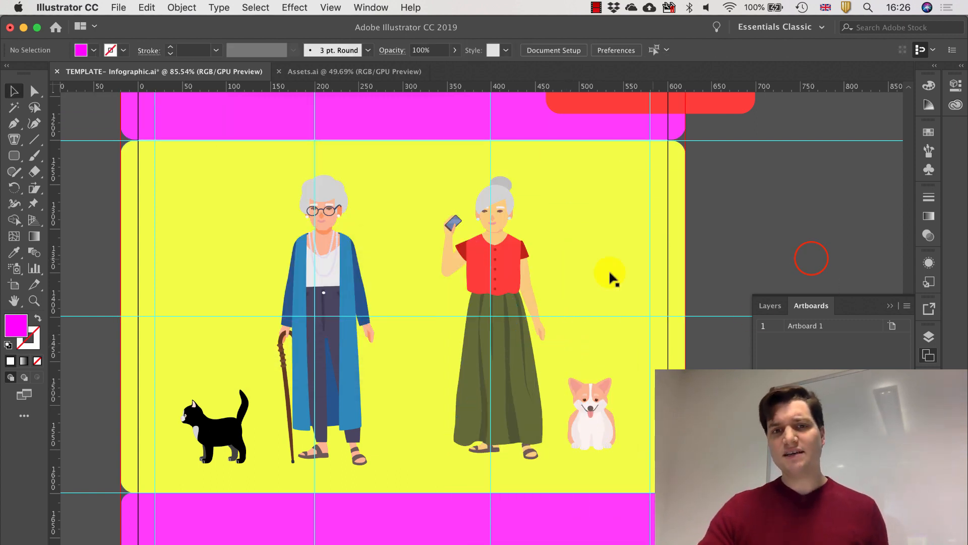
Move the Chinese flag fully inside the magenta band, overlapping the UK flag, and deselect it
scroll(520, 321, "down", 5)
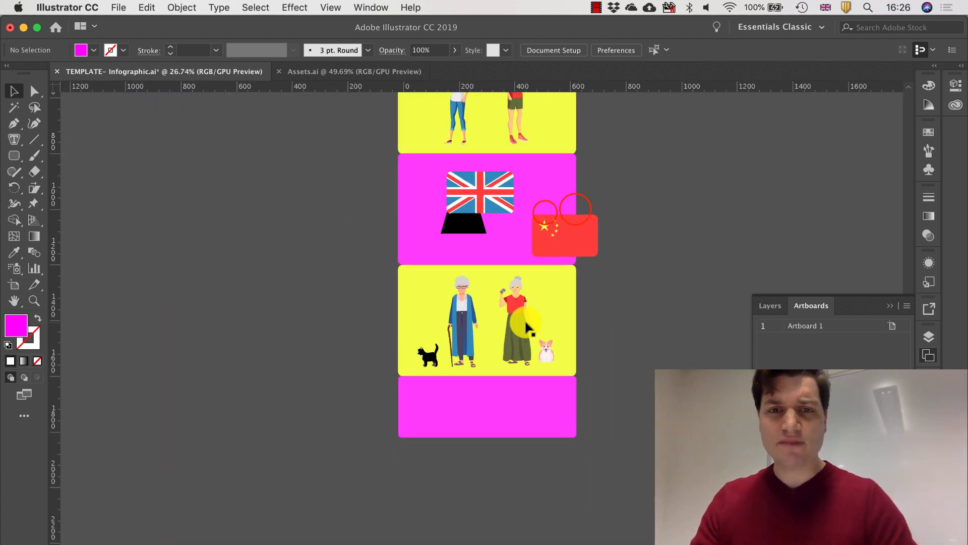
left_click_drag(545, 214, 498, 153)
left_click(624, 159)
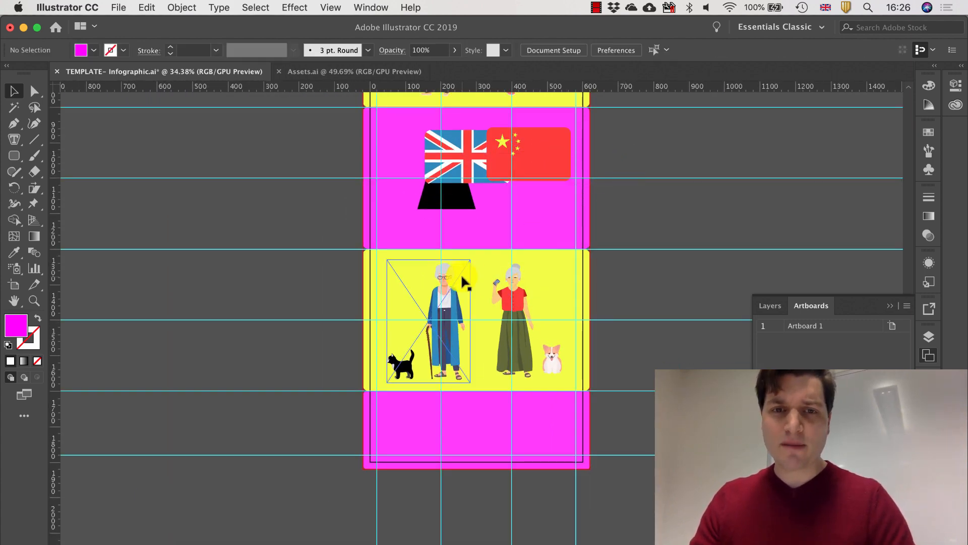
Collapse the floating Layers and Artboards panel group to clear the workspace around the two young standing women
scroll(463, 278, "up", 3)
scroll(462, 278, "up", 2)
scroll(461, 277, "up", 3)
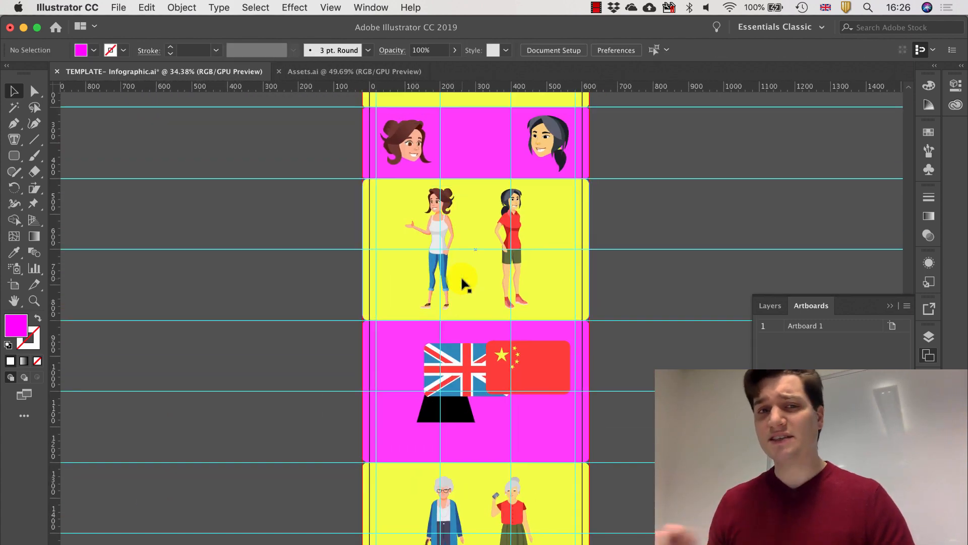
scroll(460, 276, "up", 3)
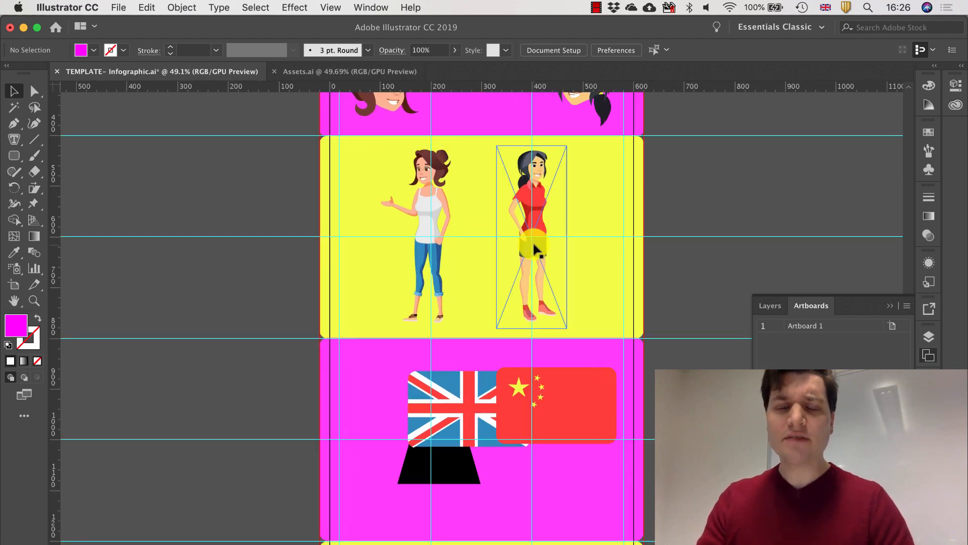
scroll(524, 262, "up", 3)
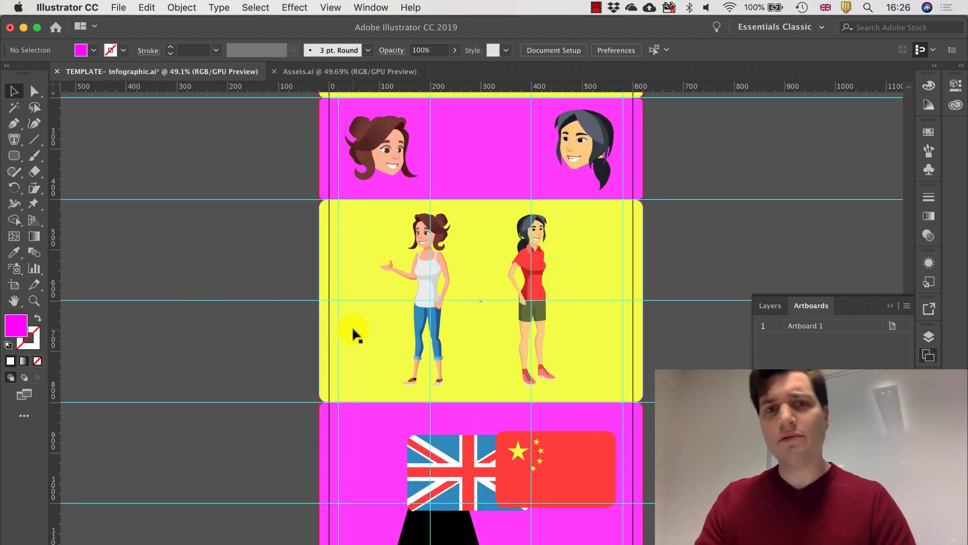
scroll(352, 326, "up", 6)
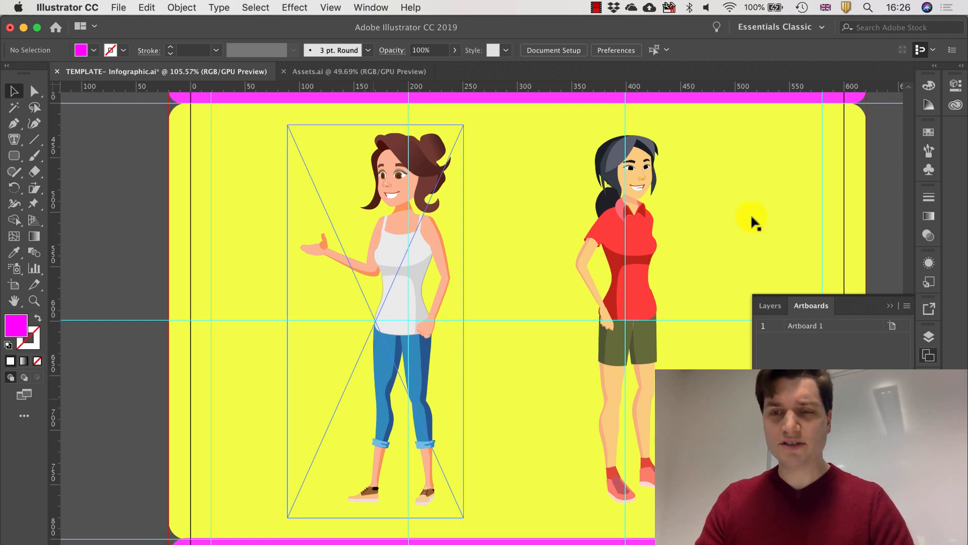
left_click(890, 305)
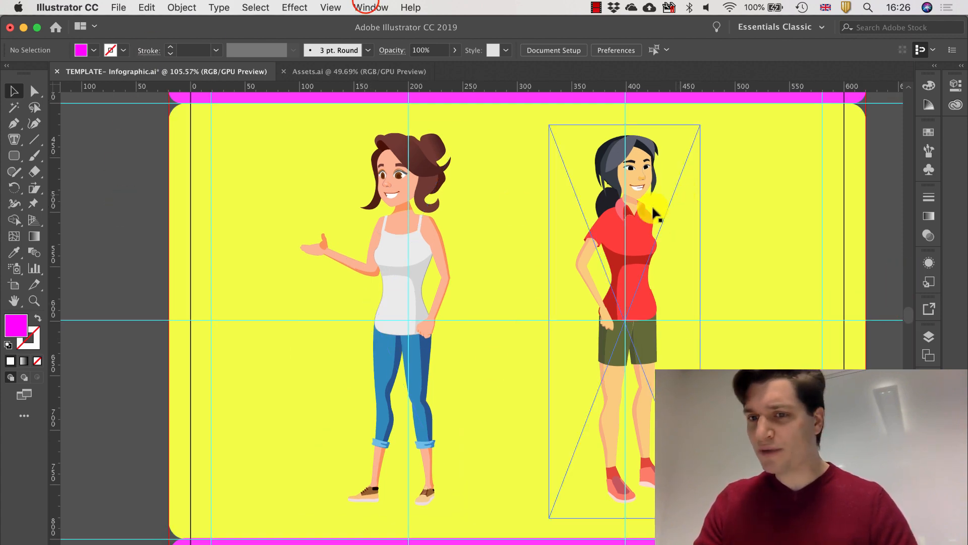
Show the Swatches panel and detach it as a floating panel beside the woman in the white top
left_click(371, 7)
scroll(392, 145, "down", 3)
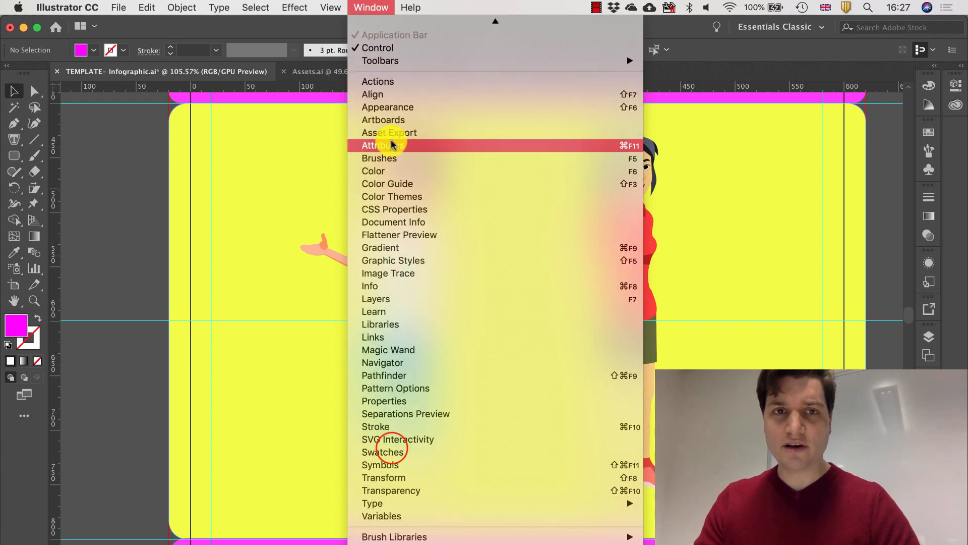
left_click(392, 452)
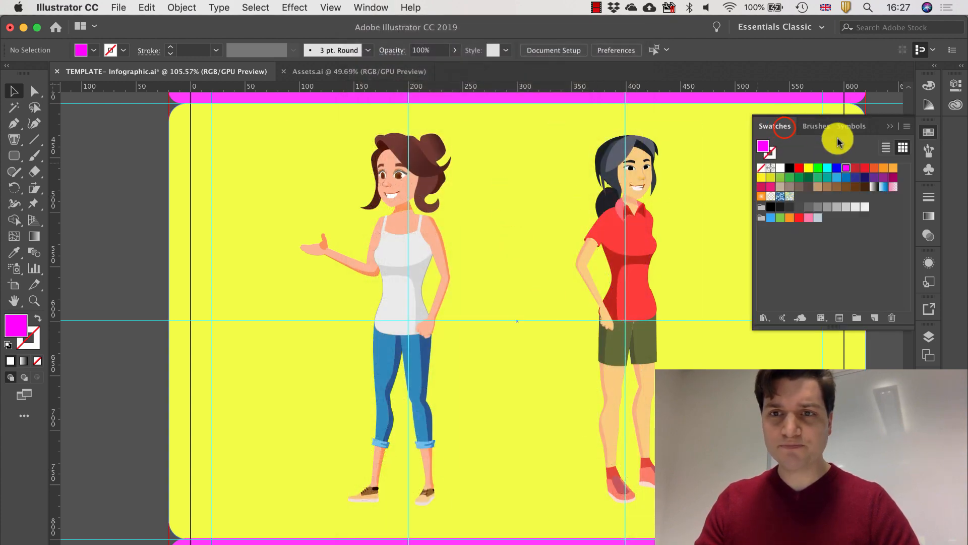
mouse_move(774, 126)
left_mouse_down()
mouse_move(512, 136)
mouse_move(123, 123)
mouse_move(173, 118)
left_mouse_up()
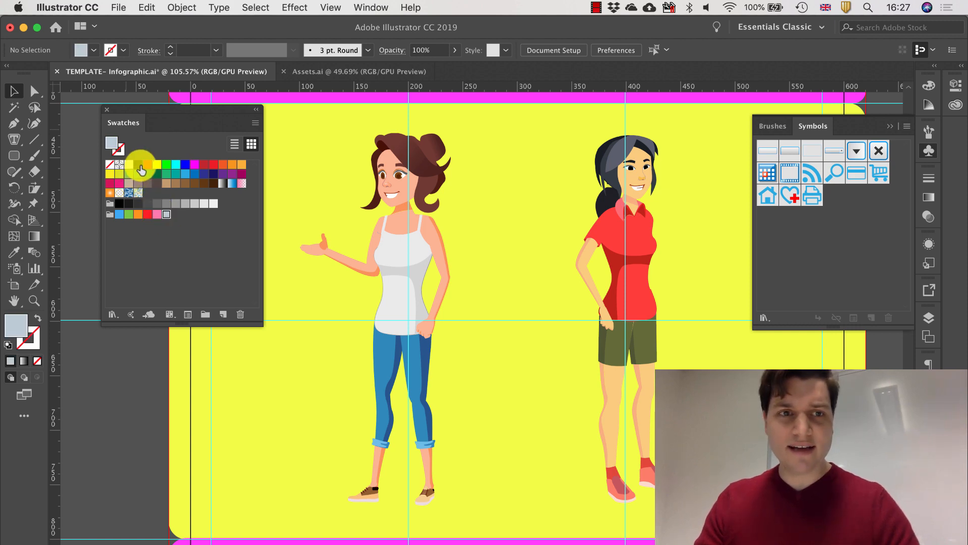
Delete all default swatches and colour groups except None, Registration, white and black, and collapse the Symbols panel
left_click(110, 164, "shift")
left_click(243, 315)
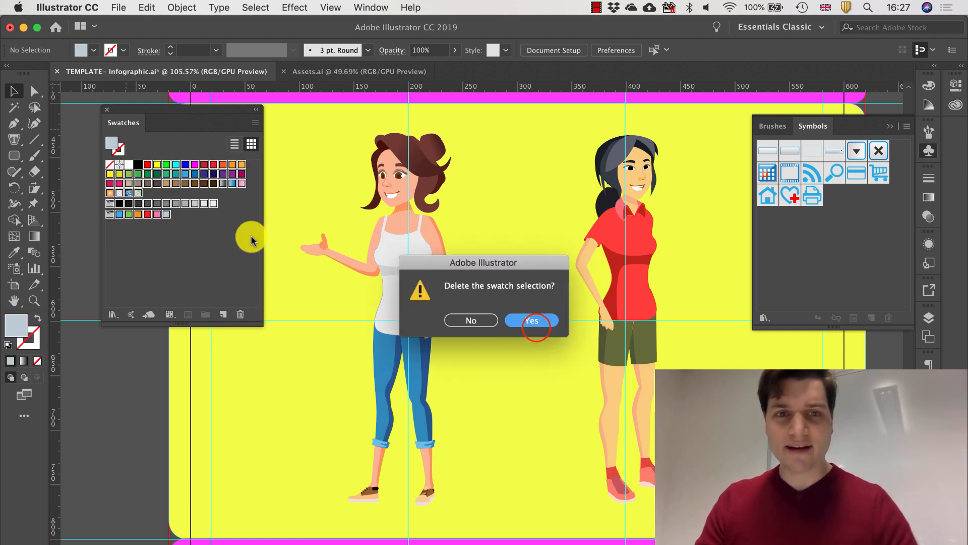
left_click(533, 322)
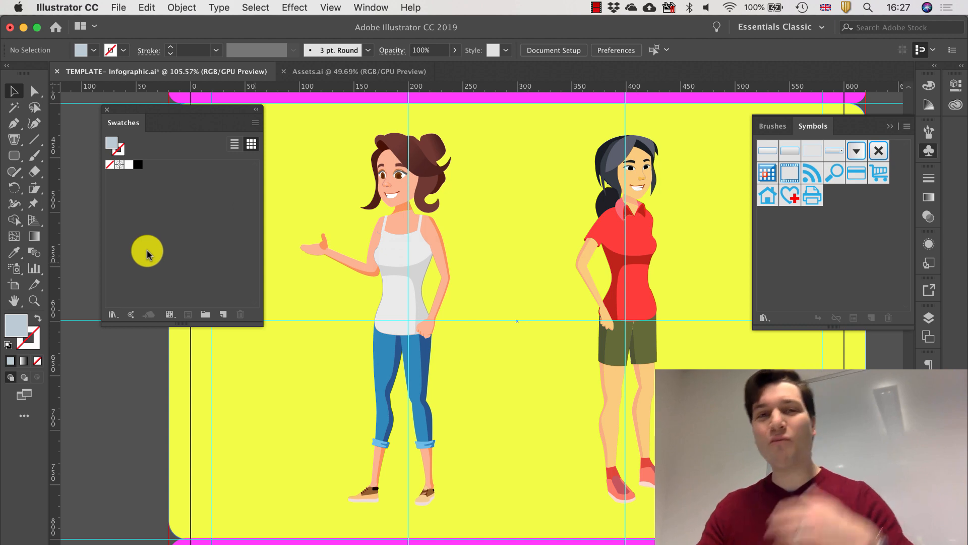
left_click(880, 125)
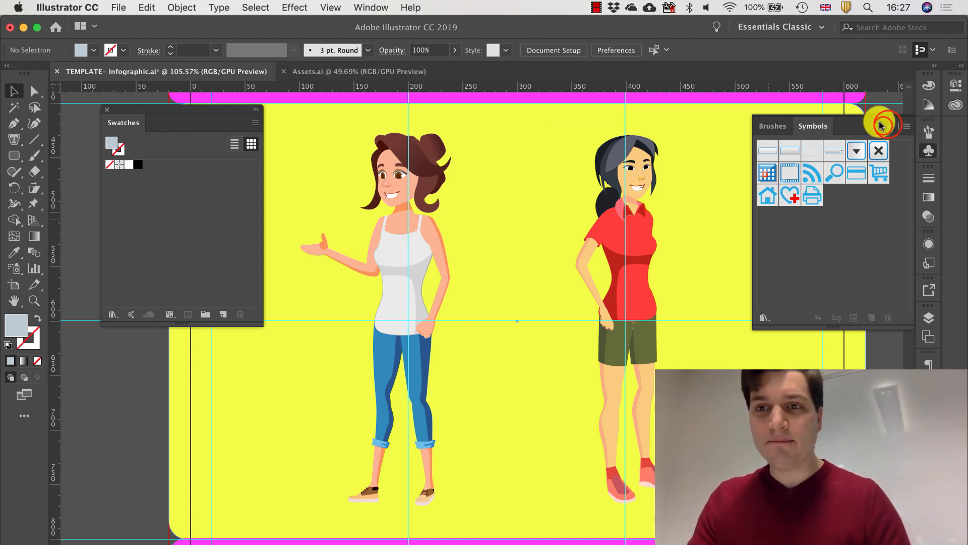
left_click(224, 311)
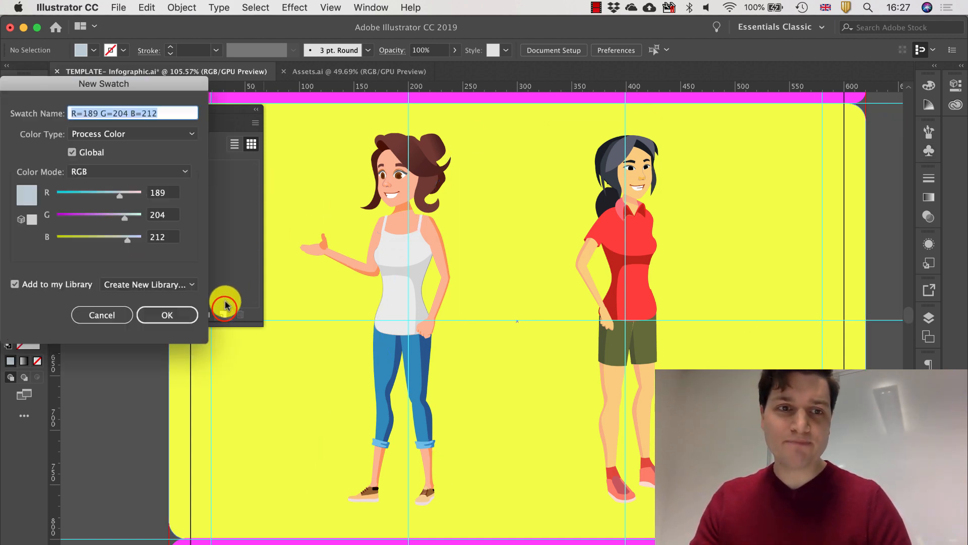
left_click(166, 314)
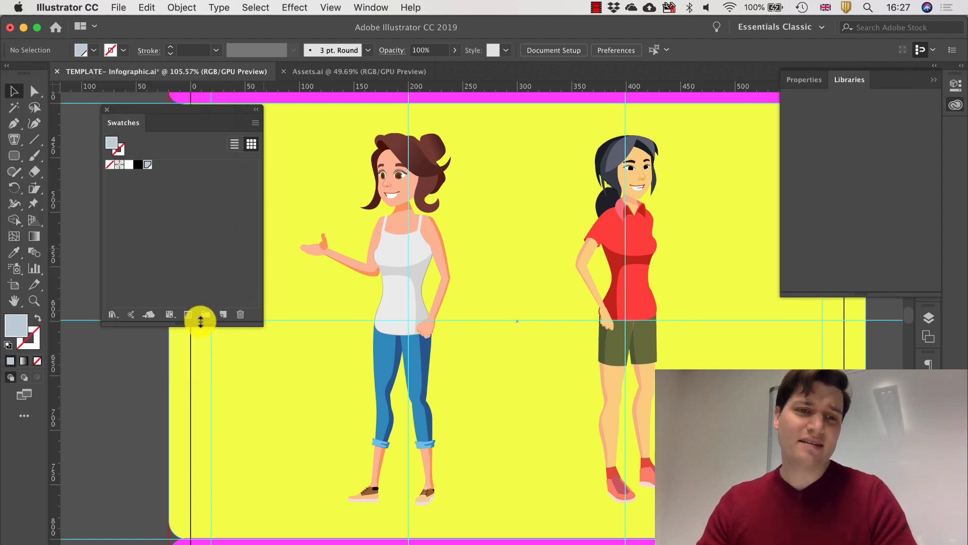
left_click(240, 314)
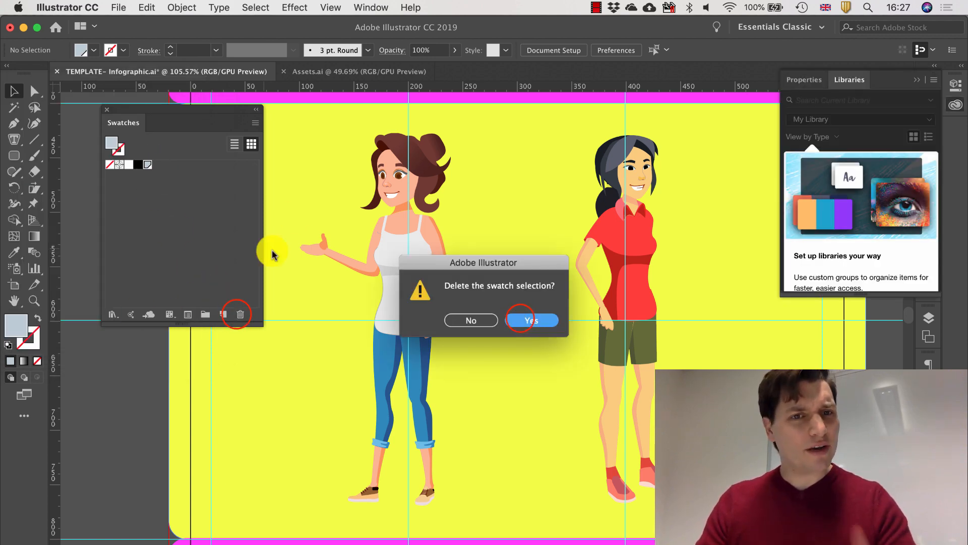
left_click(520, 320)
left_click(914, 79)
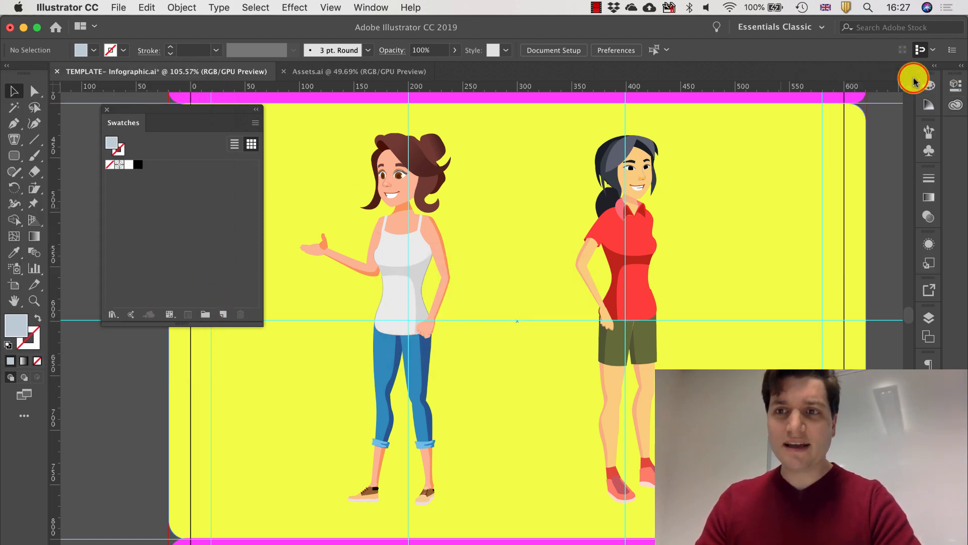
left_click(40, 28)
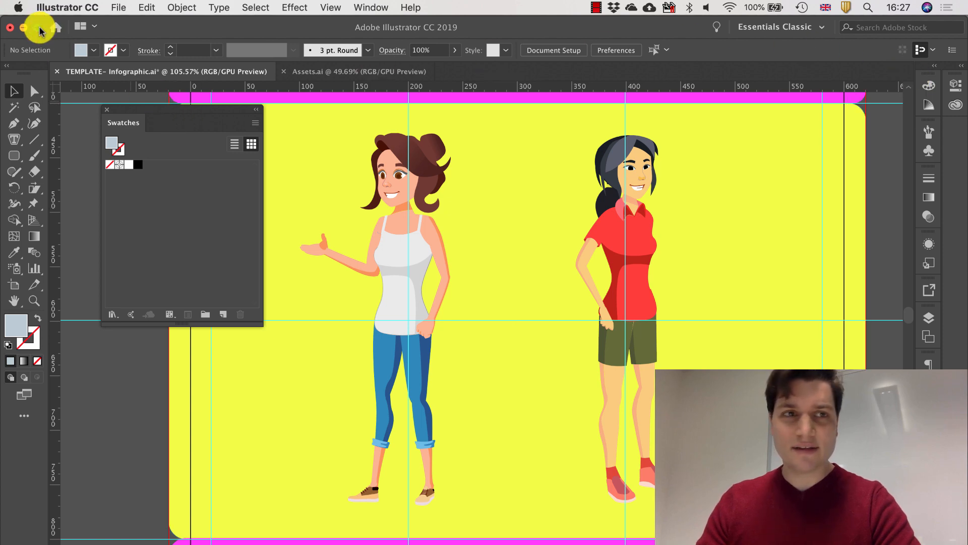
left_click(221, 315)
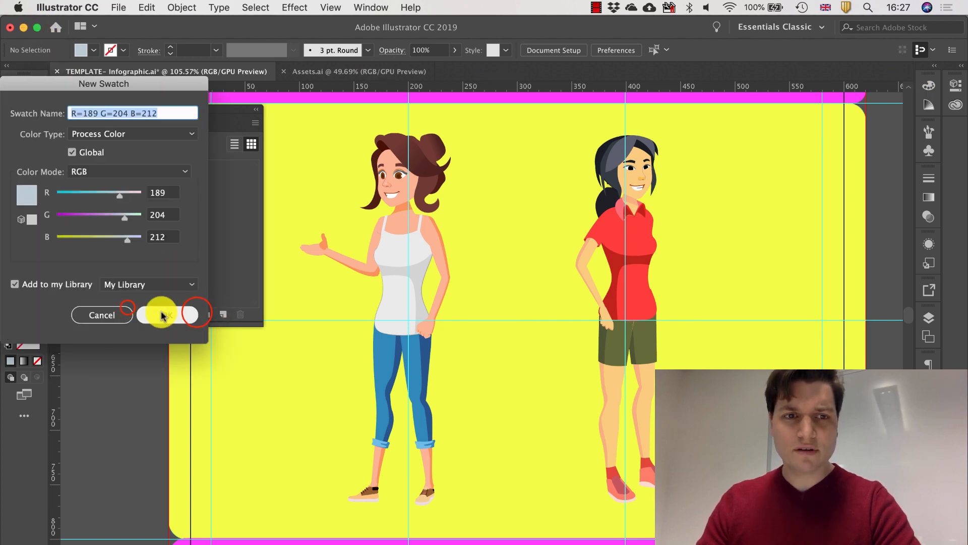
left_click(172, 313)
Create a new empty colour group named Infographic in the swatches
left_click(204, 314)
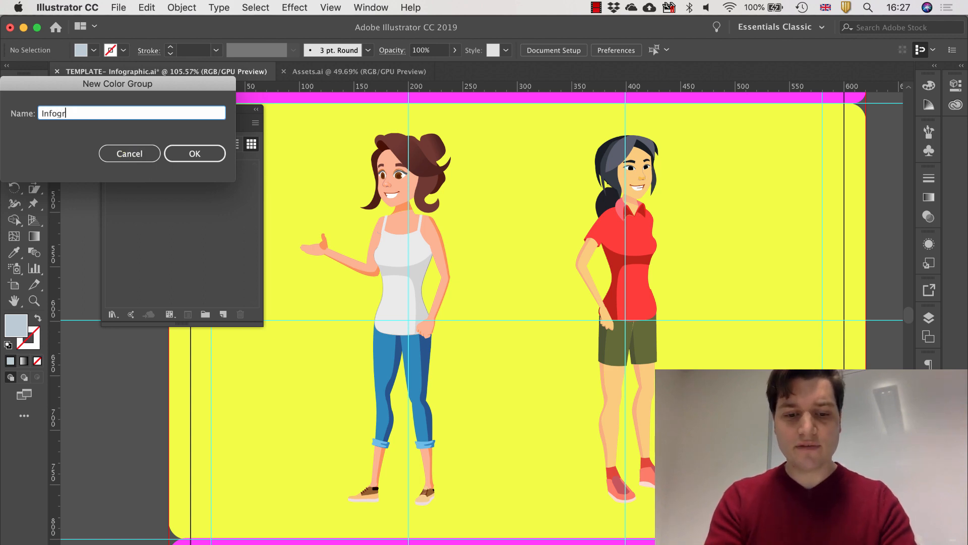
type("Infographi")
key("Return")
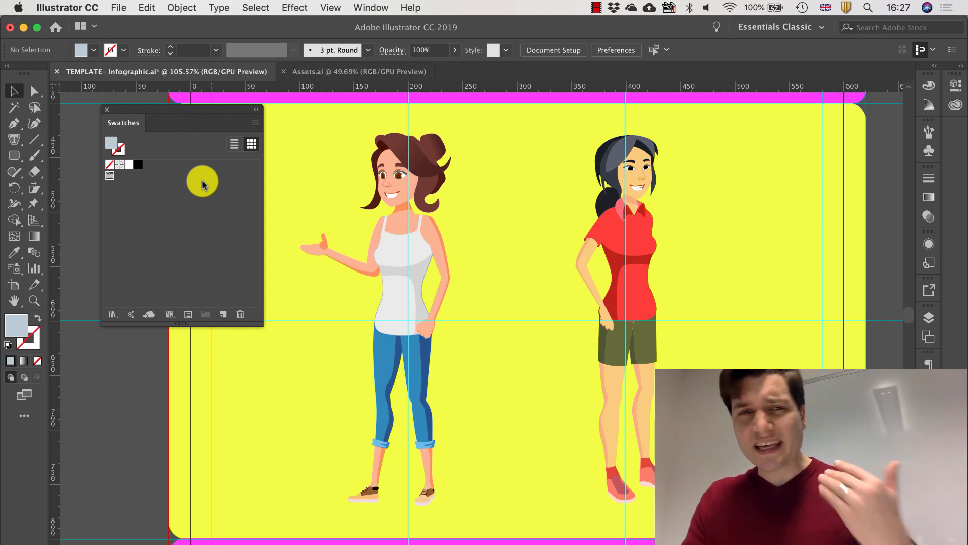
Sample the lighter blue of the jeans on the woman in the white top with the Eyedropper as the fill colour
scroll(381, 428, "up", 5)
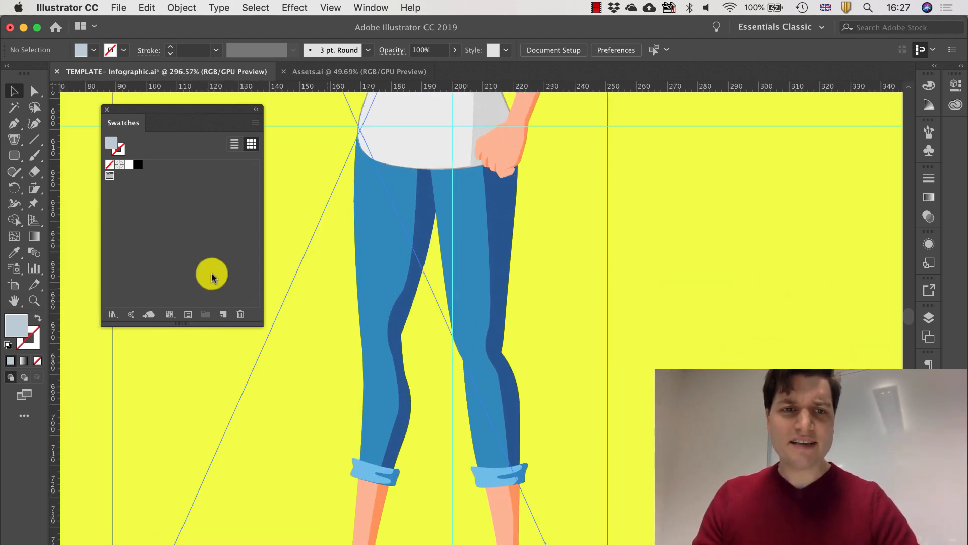
left_click(11, 260)
left_click(370, 204)
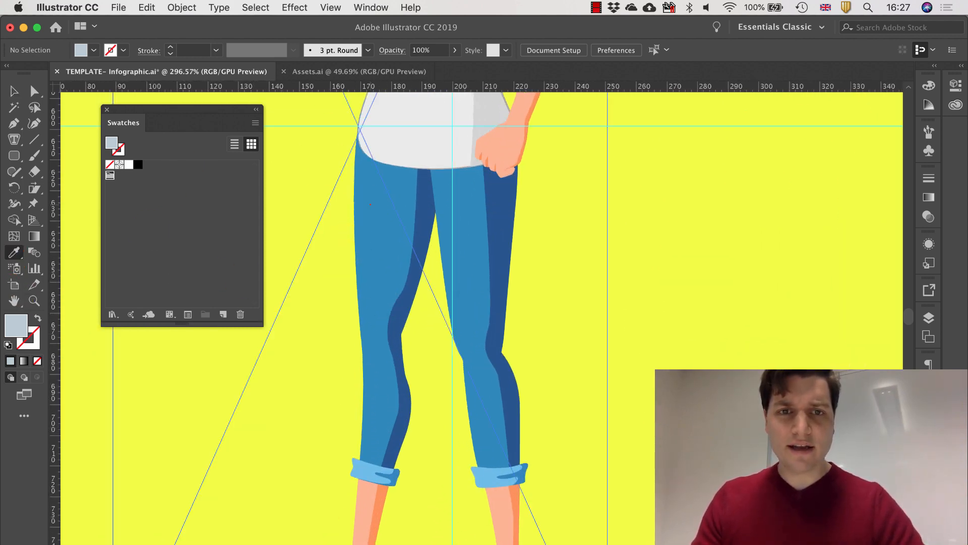
left_click(398, 230)
left_click(17, 257)
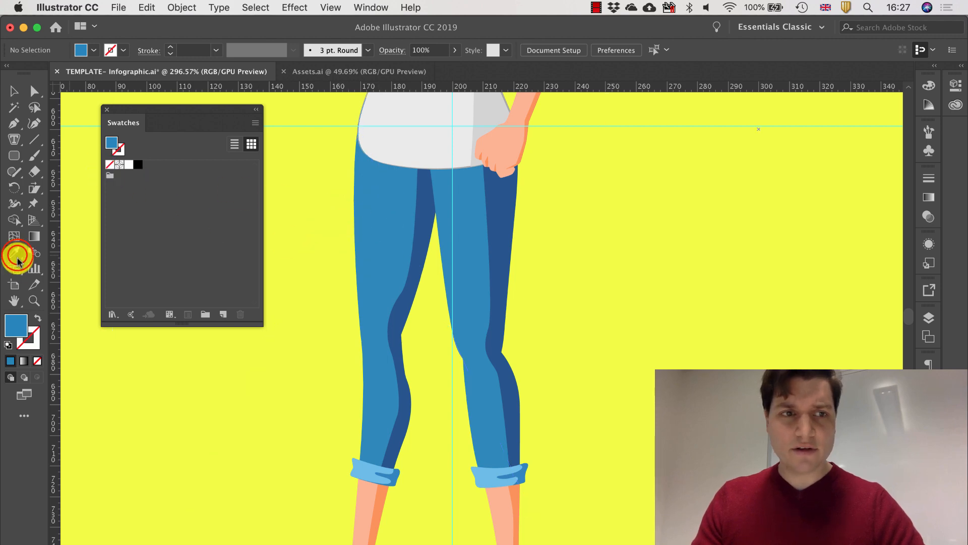
double_click(16, 257)
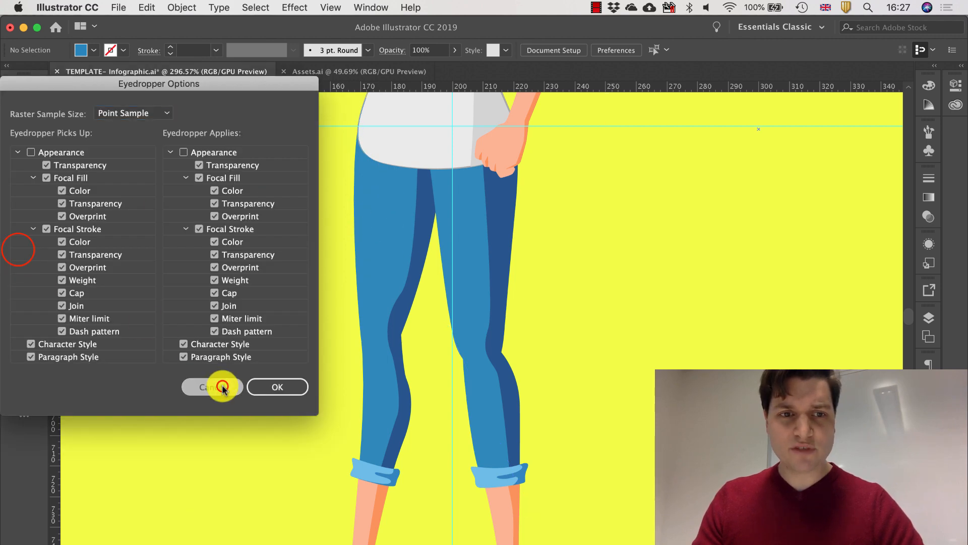
left_click(214, 386)
left_click(18, 250)
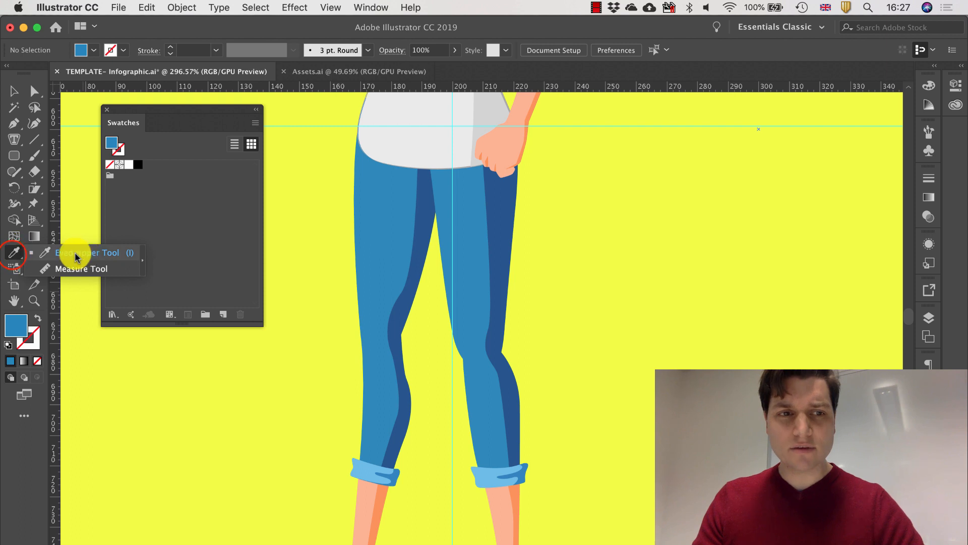
left_click(386, 217)
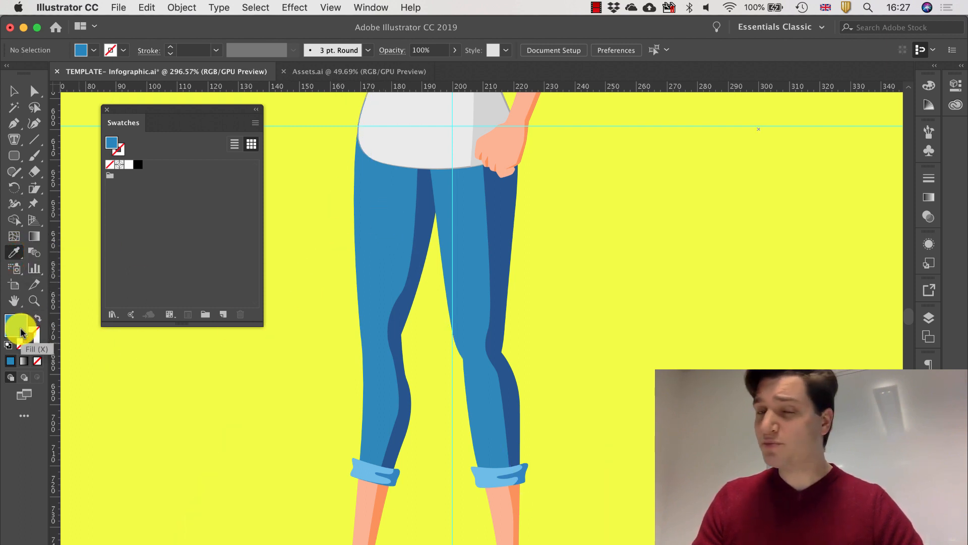
Save the sampled lighter blue as a new swatch inside the Infographic colour group and collapse the Libraries panel
left_click(111, 177)
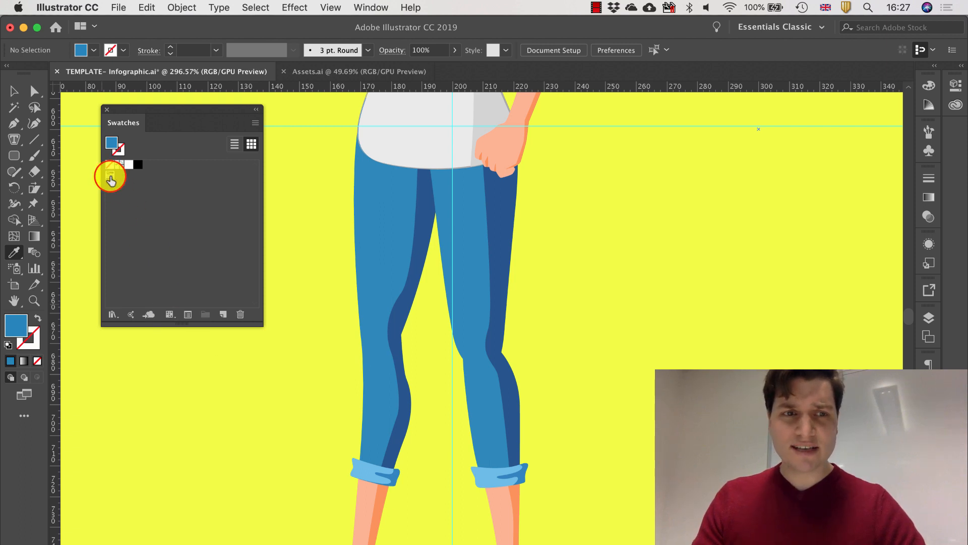
left_click(220, 316)
left_click(166, 319)
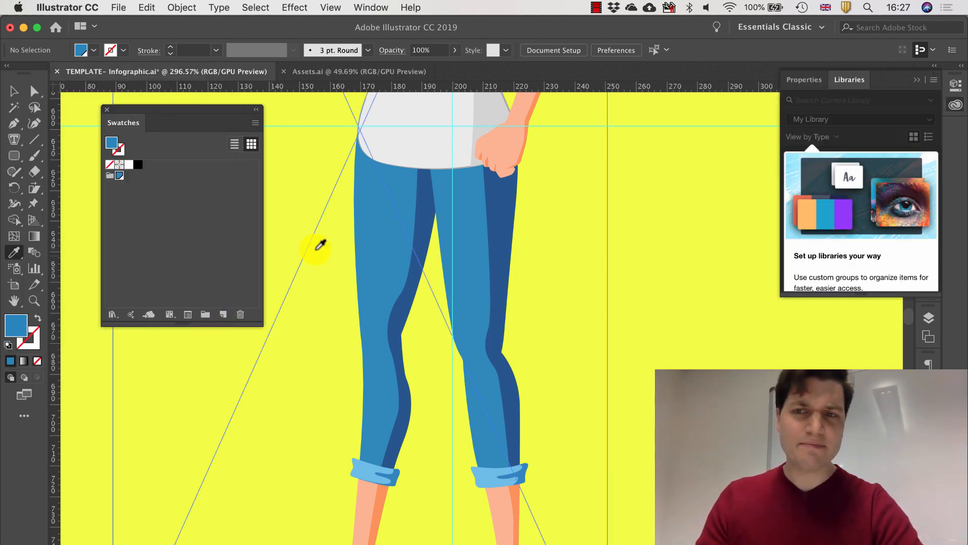
left_click(920, 79)
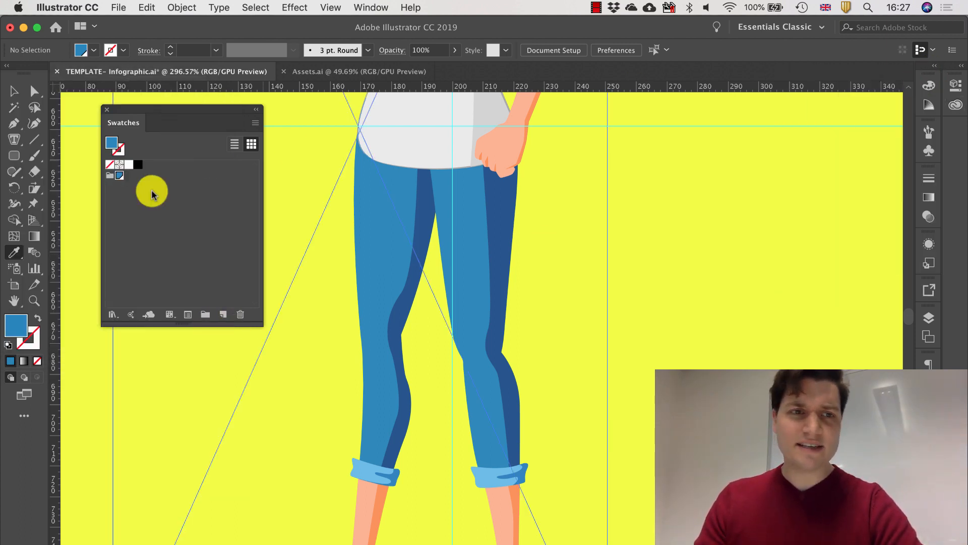
Sample the dark blue shading of the jeans and save it as a new swatch in the Infographic colour group
left_click(430, 214)
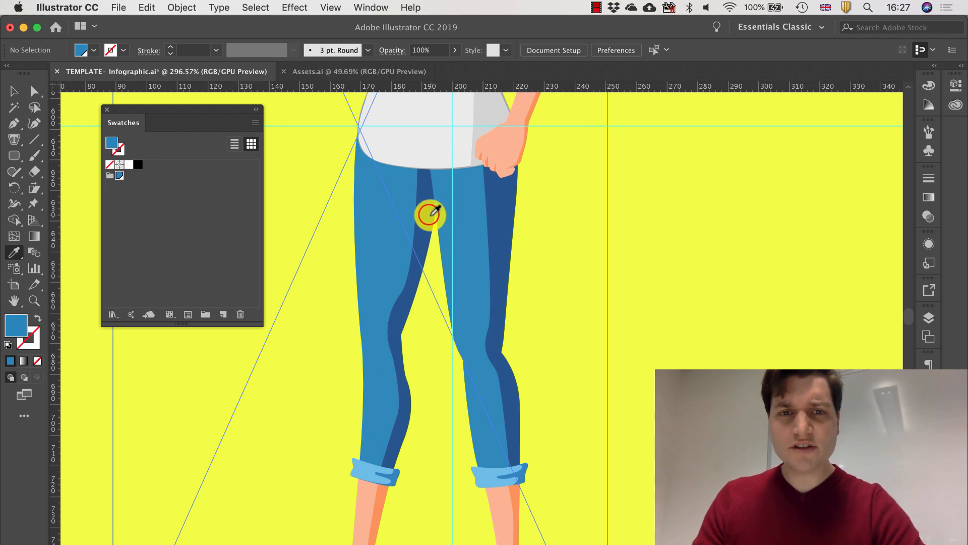
left_click(105, 178)
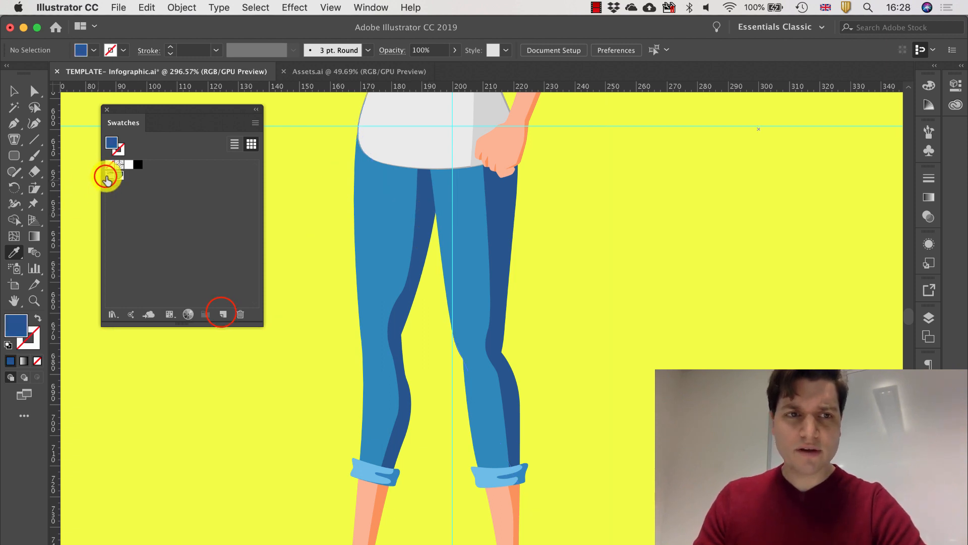
left_click(223, 313)
left_click(166, 312)
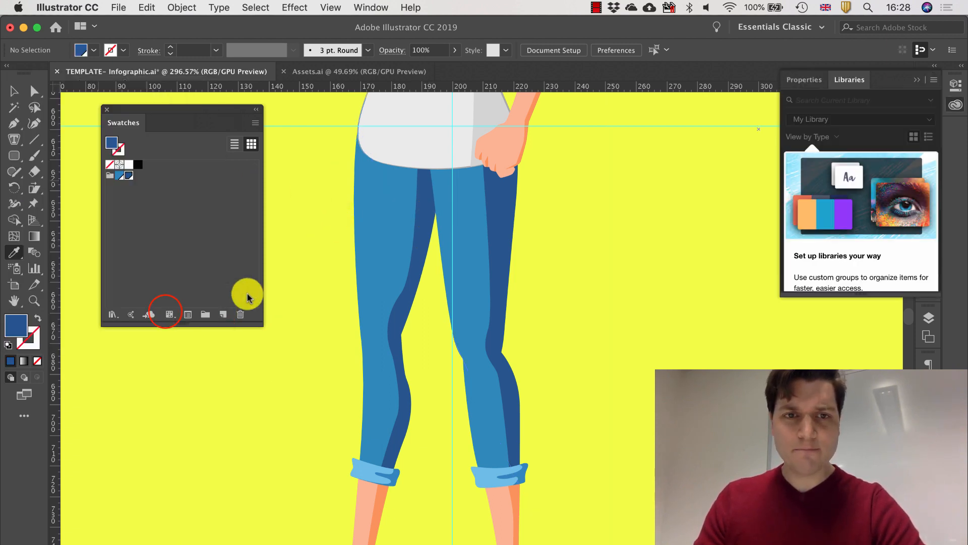
Sample the bright red of the second woman's polo shirt and save it as a new swatch in the Infographic colour group
left_click(514, 304)
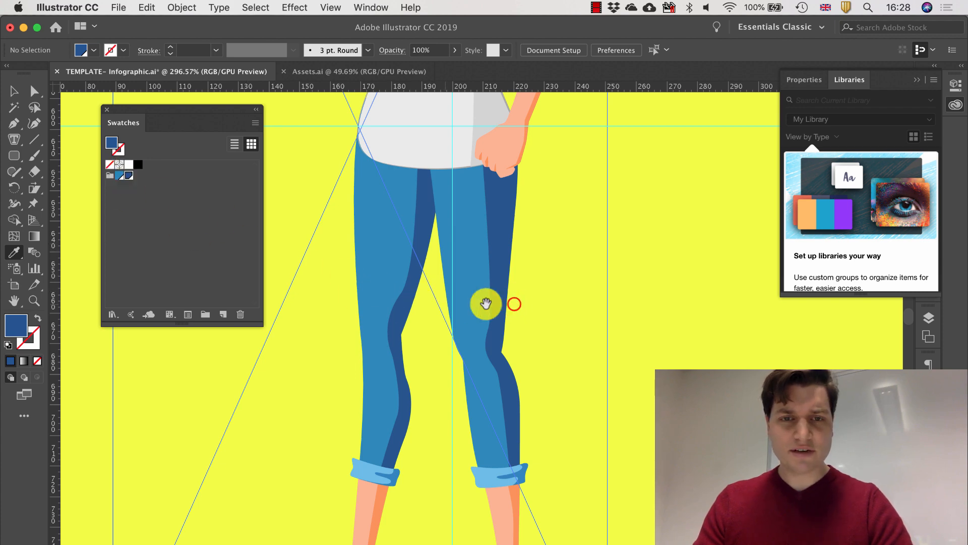
left_click_drag(515, 304, 215, 314)
left_click_drag(631, 318, 313, 377)
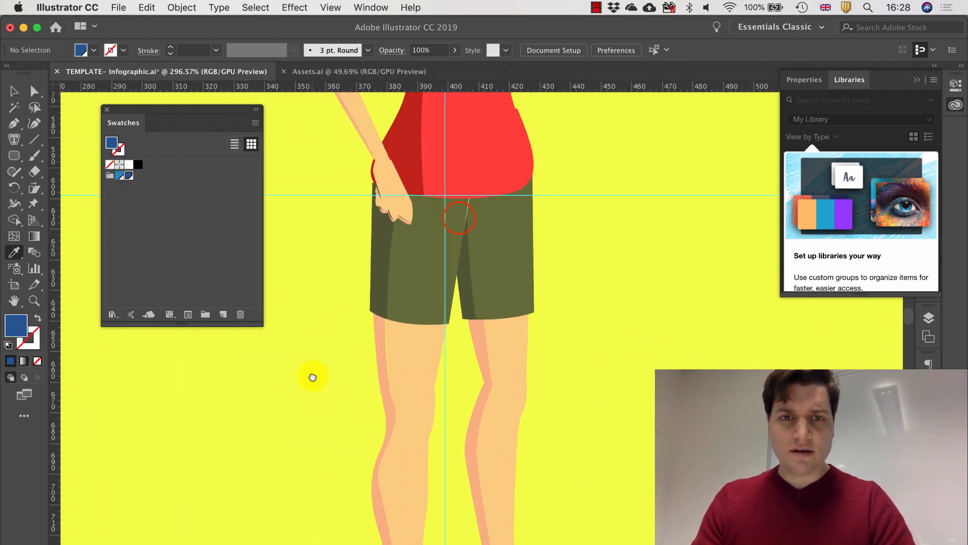
left_click_drag(512, 262, 443, 430)
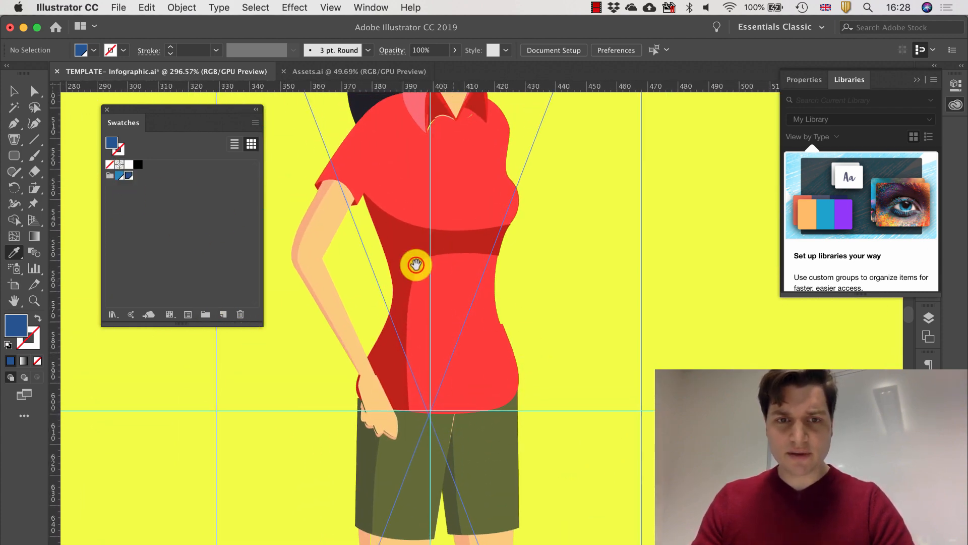
left_click_drag(416, 265, 486, 341)
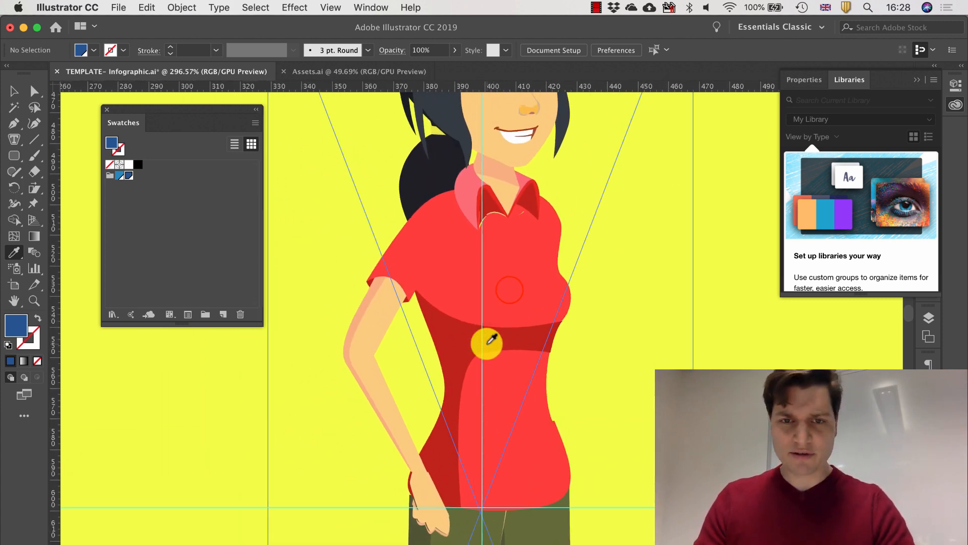
left_click(511, 286)
left_click(110, 175)
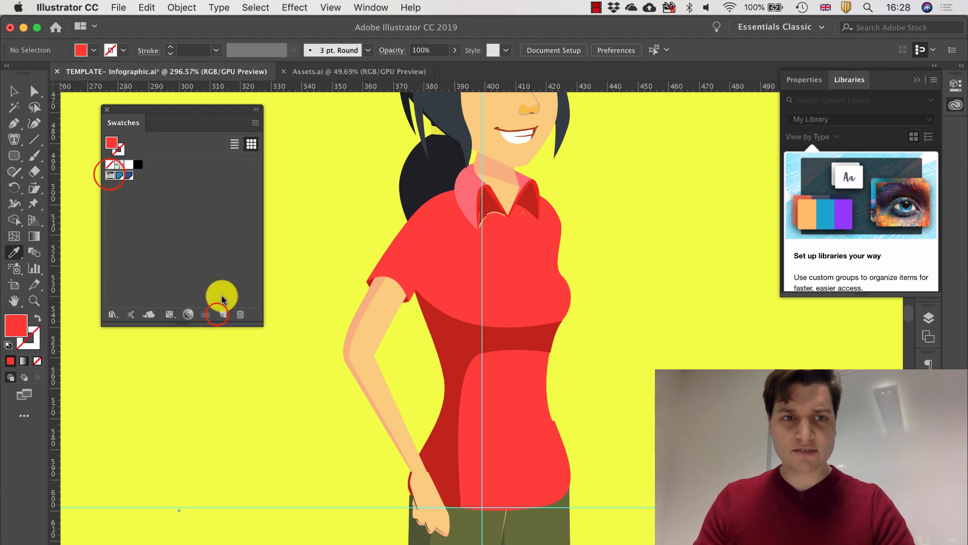
left_click(221, 315)
left_click(164, 314)
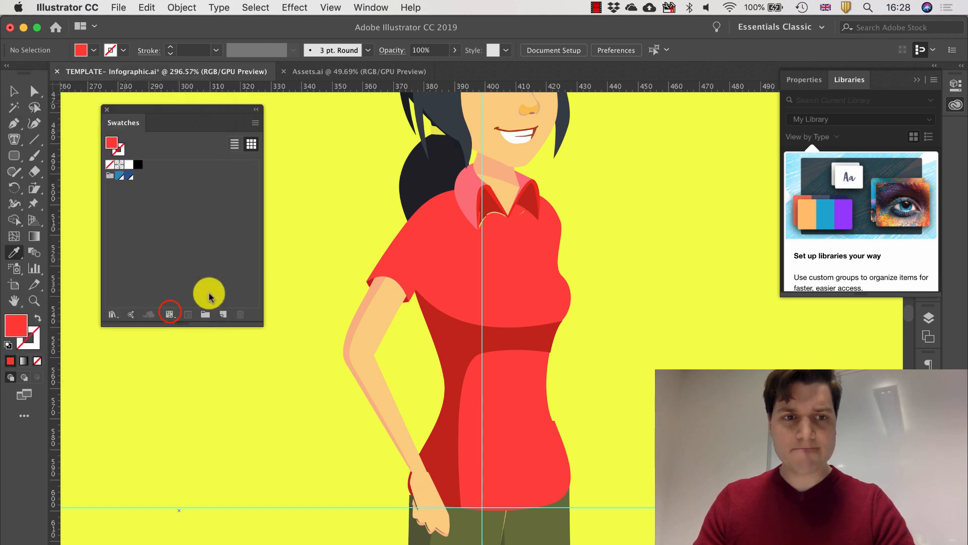
Sample the dark red shading of the polo shirt, save it as a swatch in the Infographic colour group and deselect it
left_click(462, 330)
left_click(109, 175)
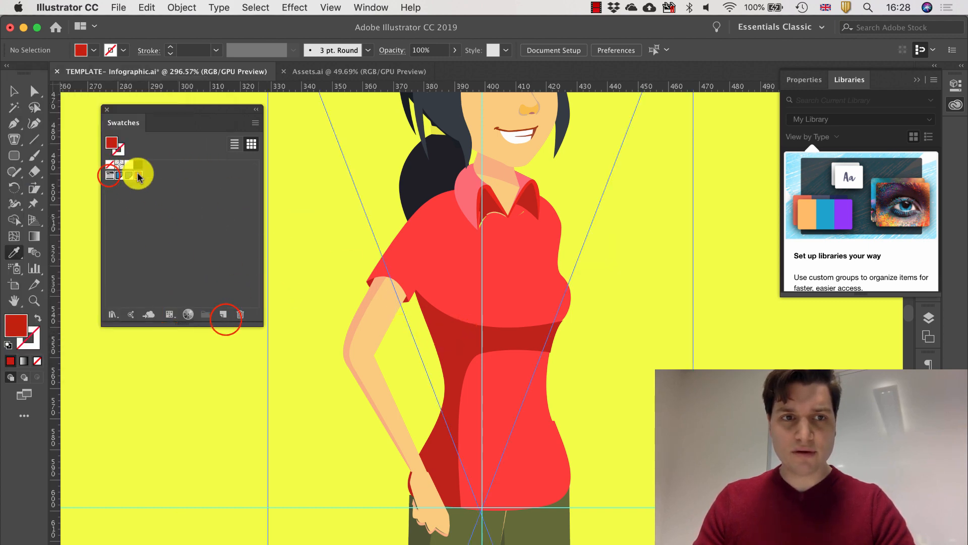
left_click(224, 317)
left_click(169, 313)
left_click(191, 226)
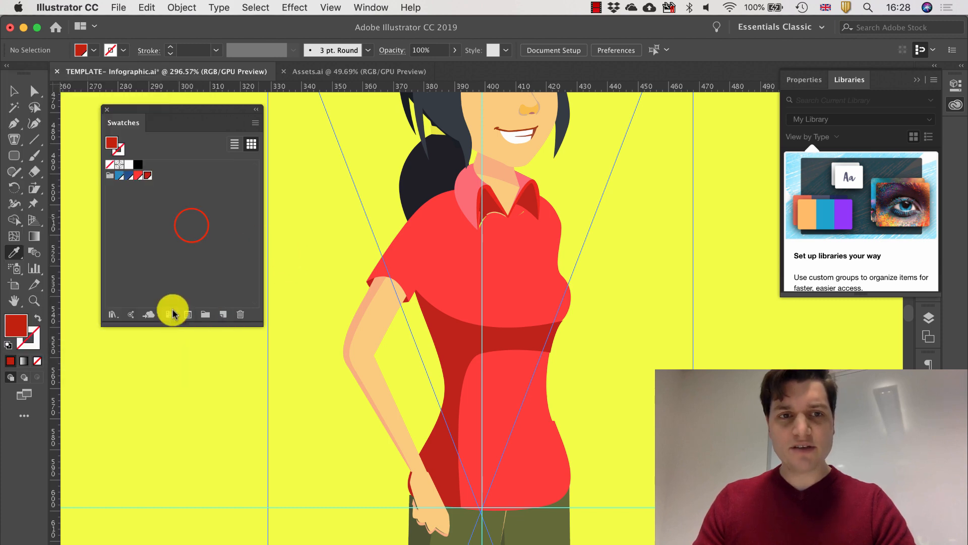
left_click(191, 226)
left_click(923, 82)
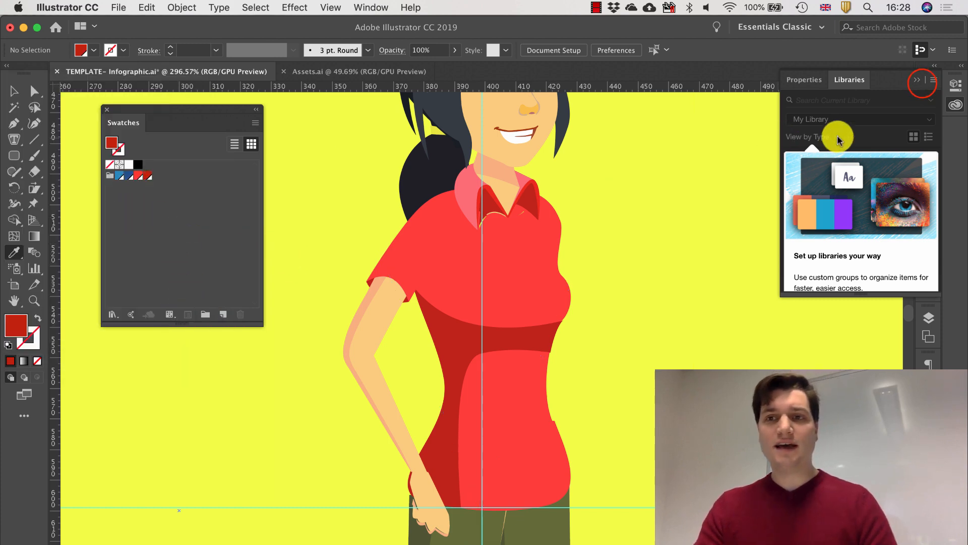
Collapse the Libraries panel and examine the finished infographic's section backgrounds and charts for the colours they use
left_click(921, 80)
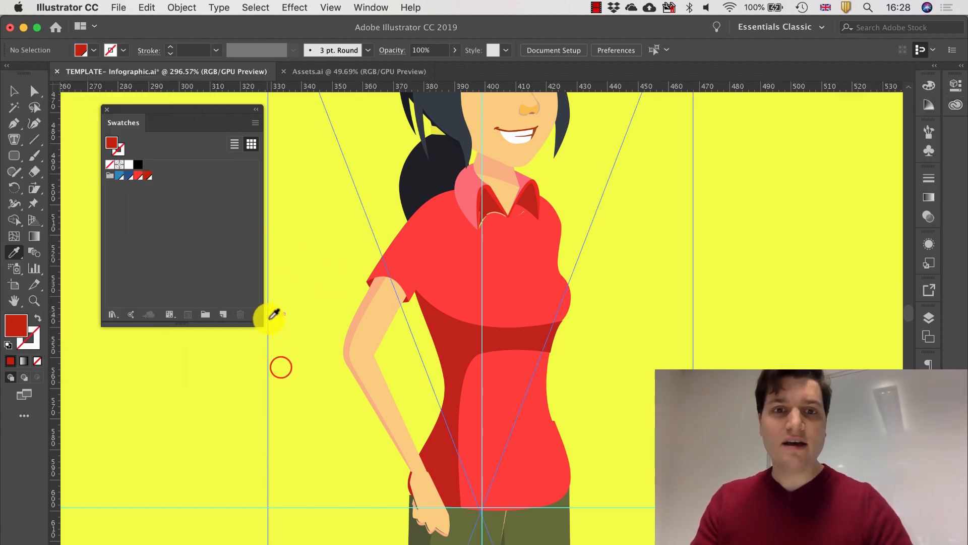
left_click_drag(281, 369, 615, 329)
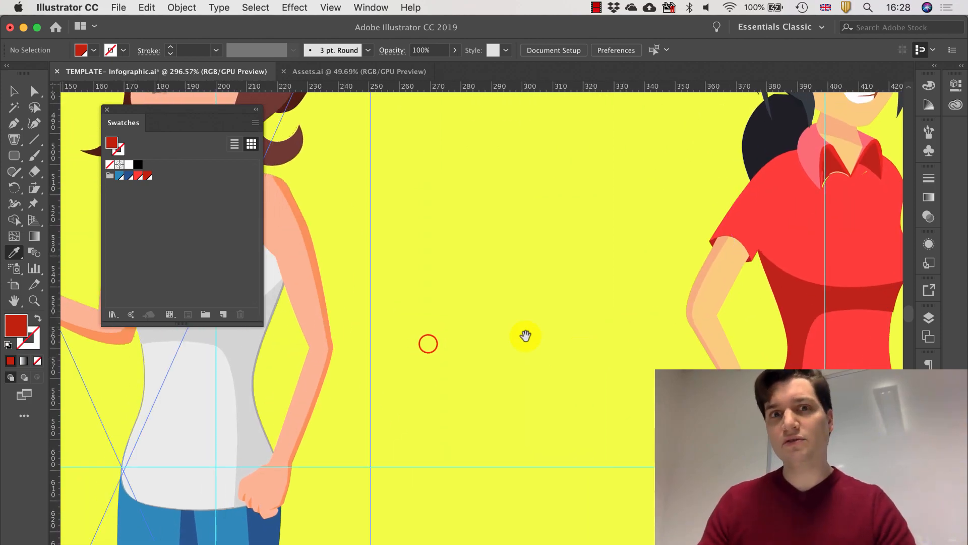
left_click_drag(428, 344, 655, 267)
key("ctrl+Left")
key("ctrl+Right")
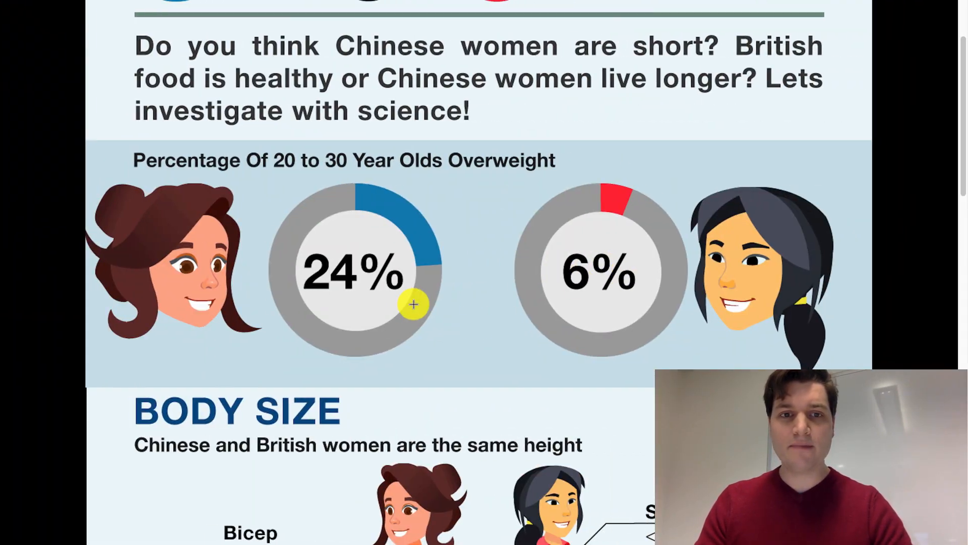
scroll(413, 302, "down", 3)
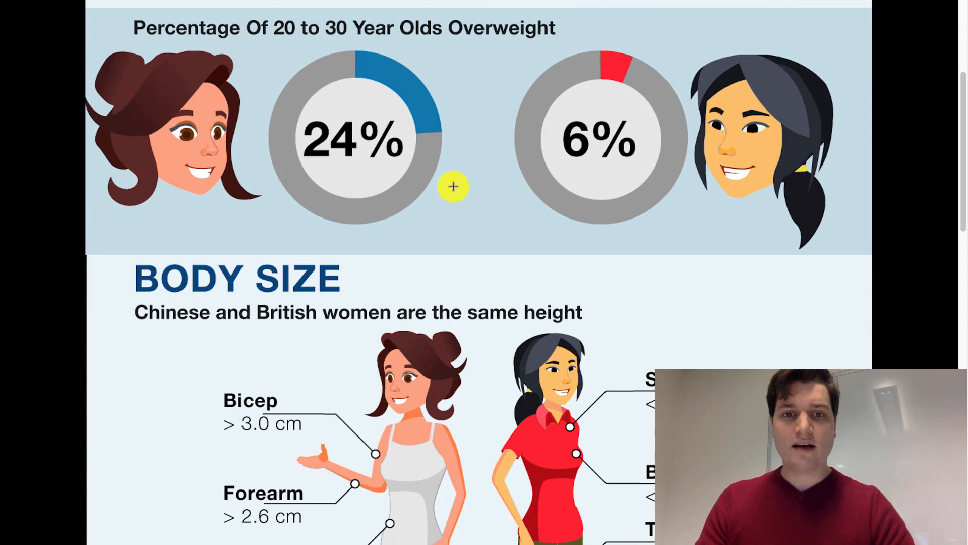
scroll(764, 348, "up", 1)
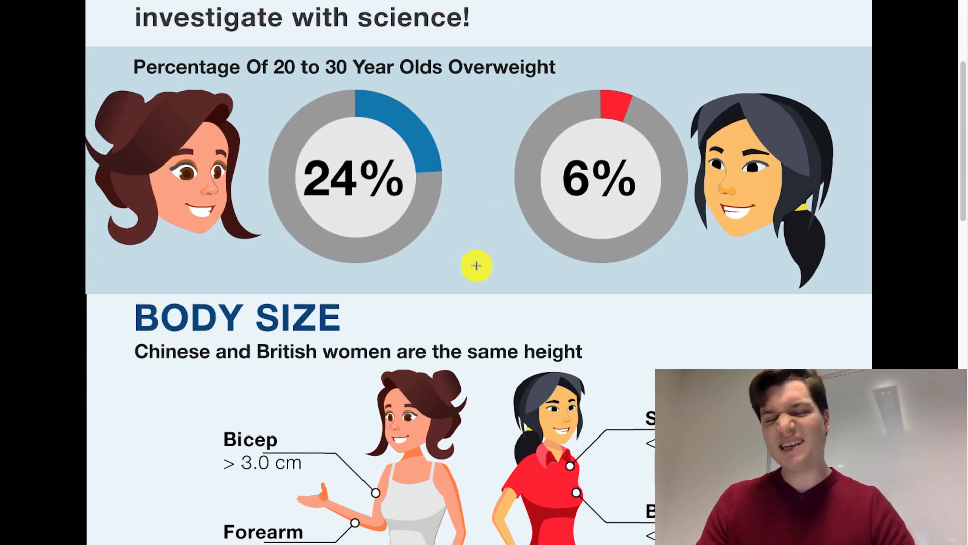
key("ctrl+Left")
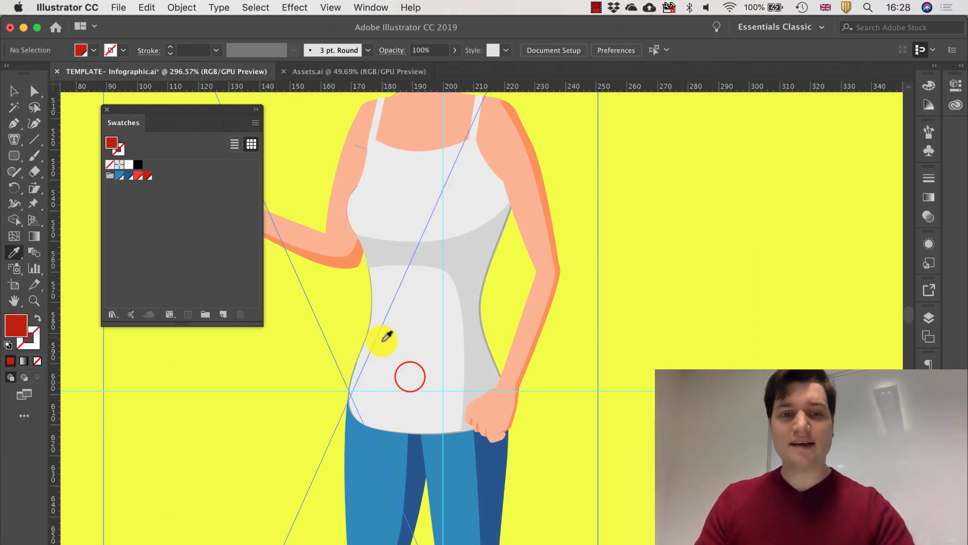
Sample the lighter blue of the jeans, lighten it to #7FBBD6 and save it as a swatch in the Infographic colour group
left_click_drag(409, 376, 446, 243)
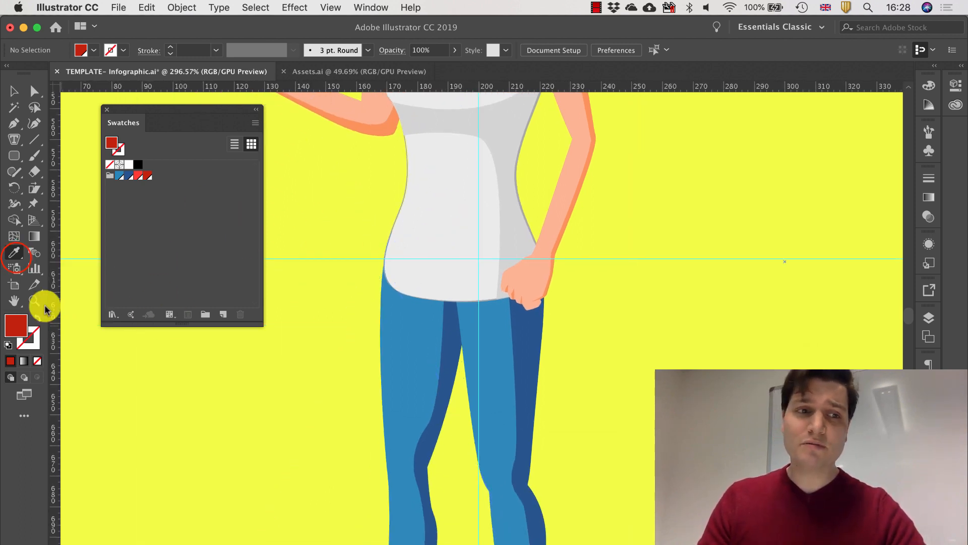
left_click(389, 372)
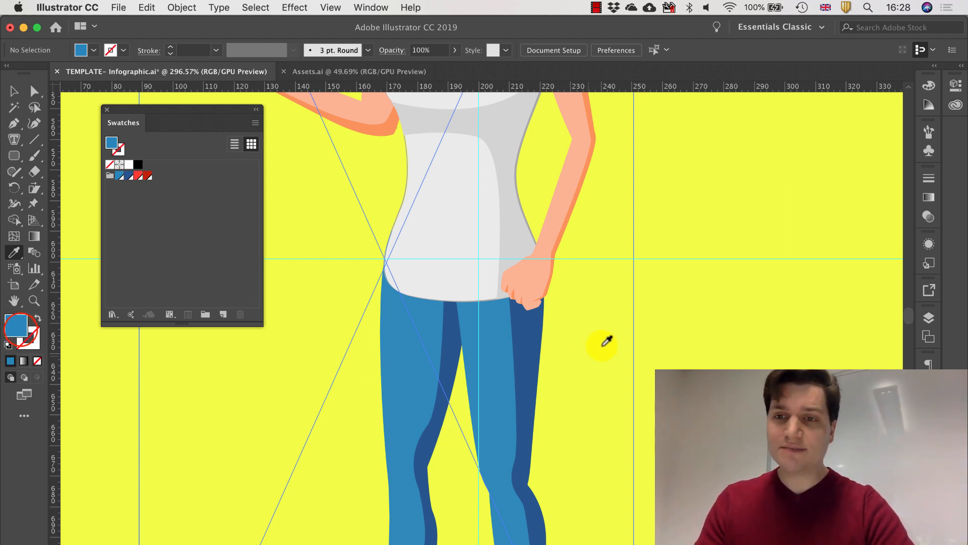
double_click(21, 331)
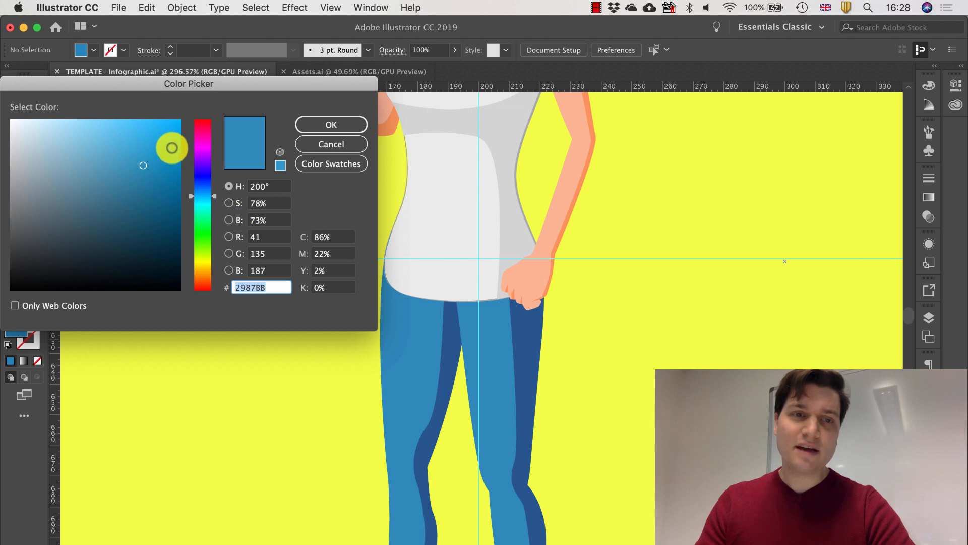
left_click_drag(172, 87, 200, 91)
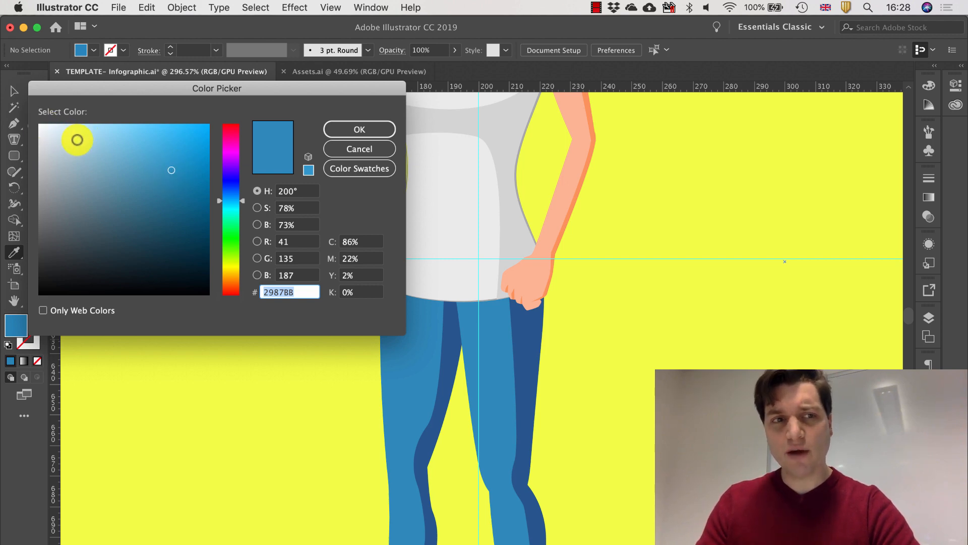
left_click(109, 150)
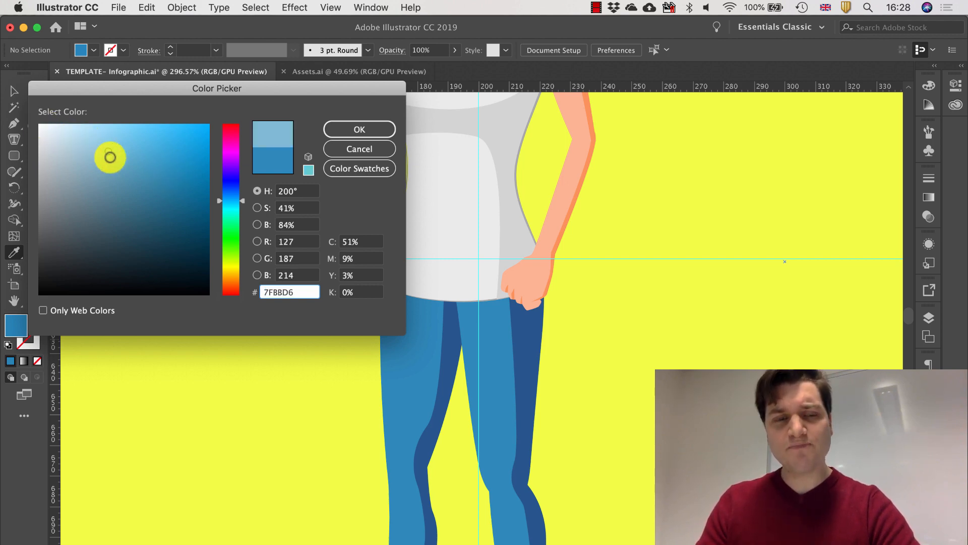
left_click(365, 126)
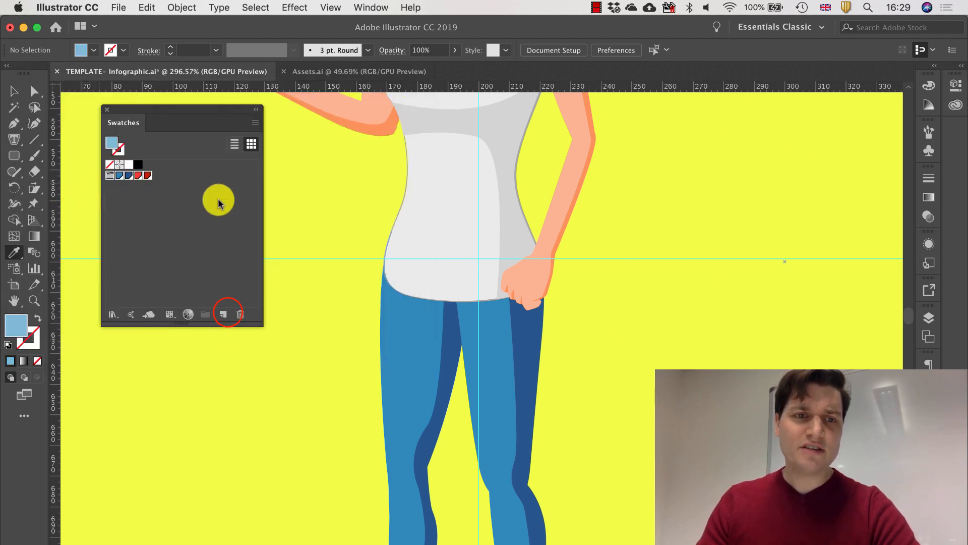
left_click(223, 314)
left_click(160, 311)
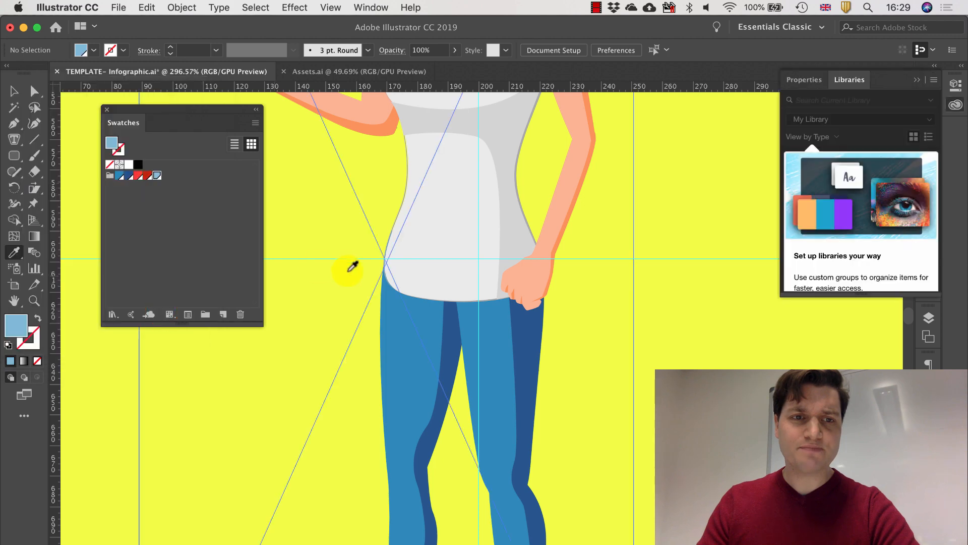
Lighten the fill colour further to a very pale blue and save it as a swatch in the Infographic colour group
double_click(14, 328)
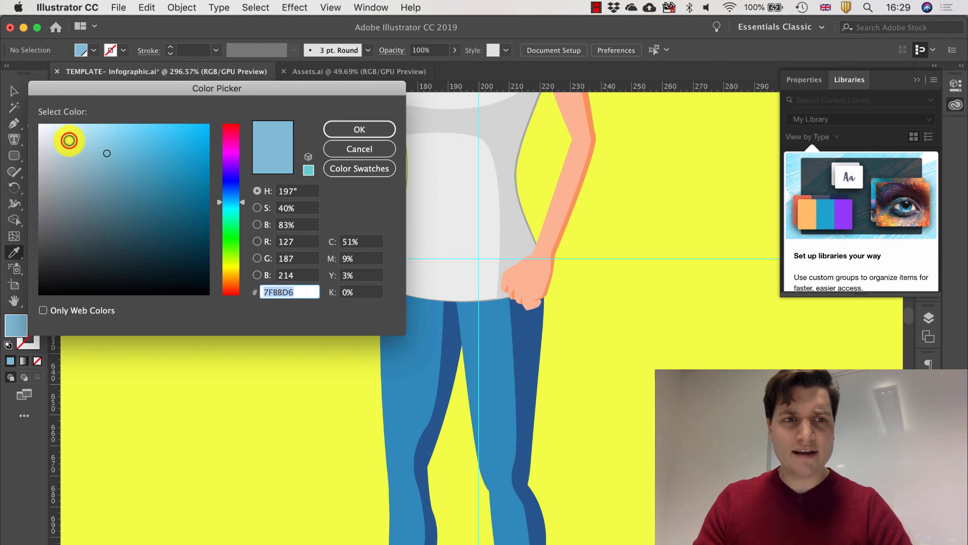
left_click(69, 140)
left_click(332, 128)
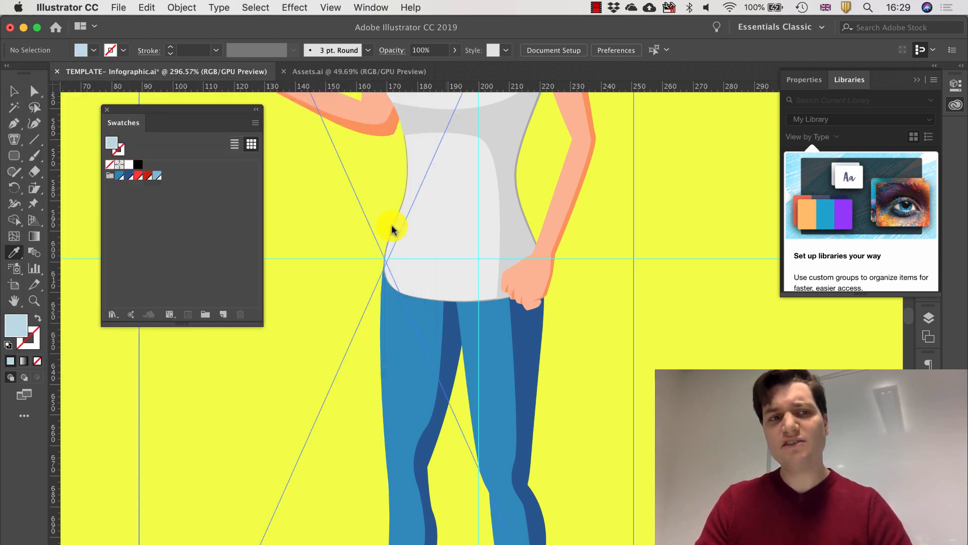
left_click(106, 178)
left_click(225, 314)
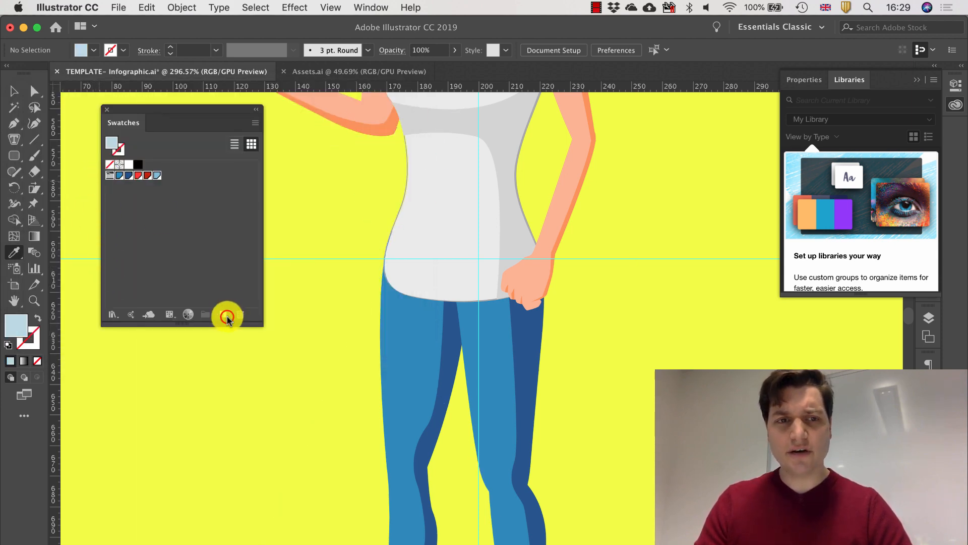
left_click(166, 313)
left_click(205, 259)
Reorder the Infographic colour group so the two light blue swatches sit between the dark blue and the reds
left_click(153, 177)
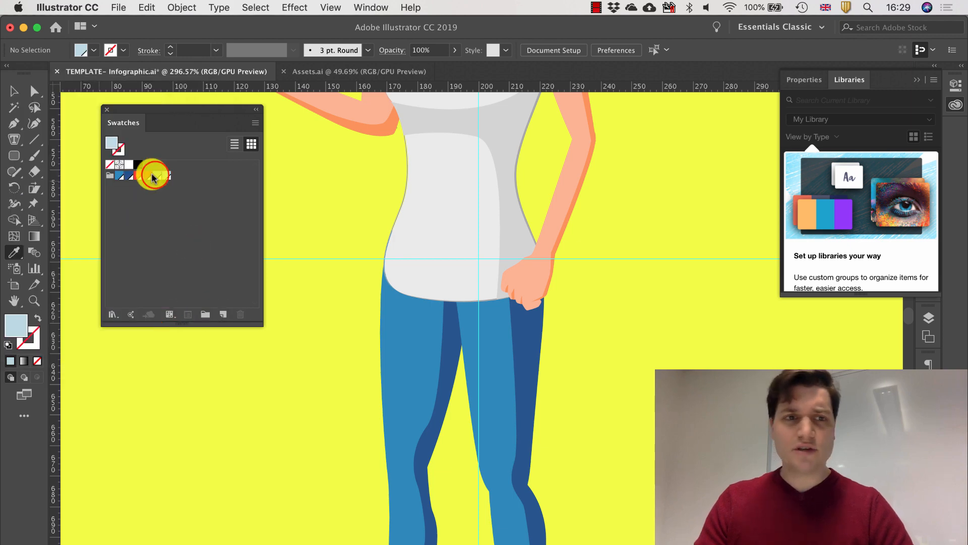
left_click_drag(155, 177, 144, 176)
left_click(156, 222)
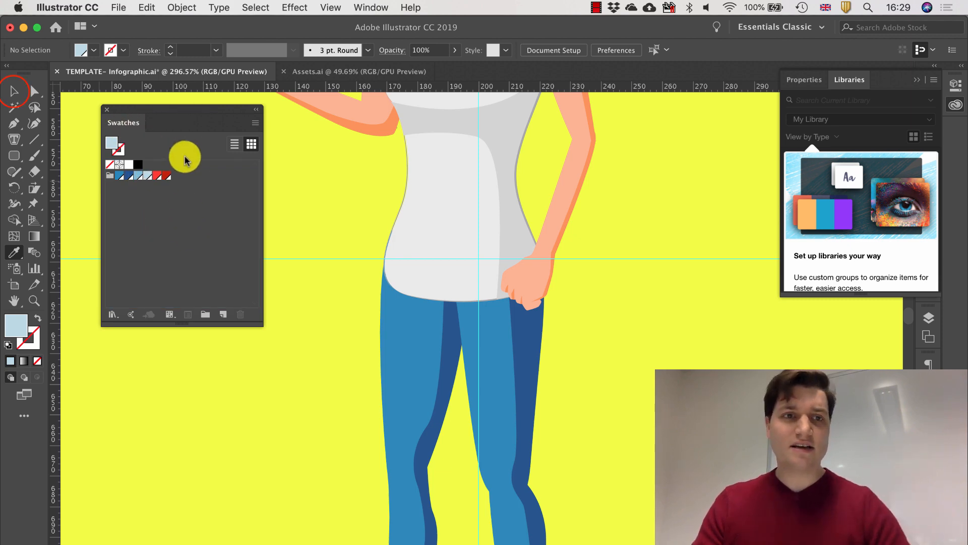
Switch to the Selection tool and collapse the Libraries panel
left_click(13, 91)
scroll(341, 243, "down", 5)
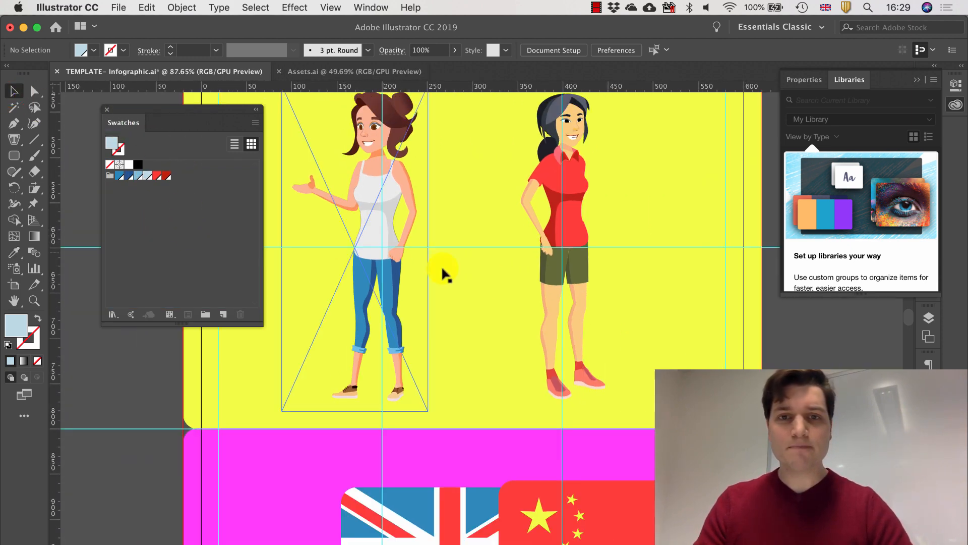
scroll(495, 295, "up", 5)
left_click(922, 79)
left_click(918, 79)
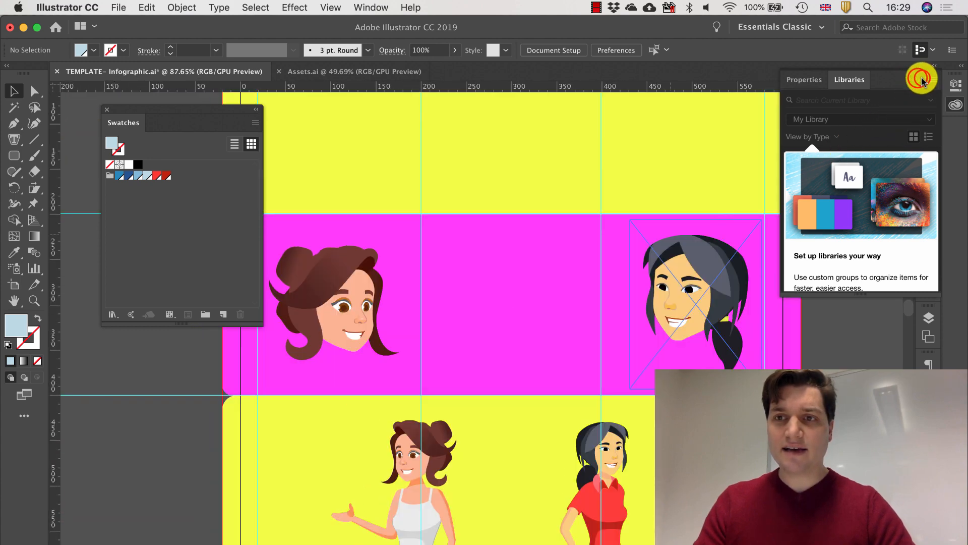
left_click(916, 79)
Fill the yellow header rectangle at the top of the infographic with the palest blue swatch, following the finished example
scroll(770, 167, "down", 4)
scroll(728, 202, "up", 4)
scroll(727, 202, "right", 2)
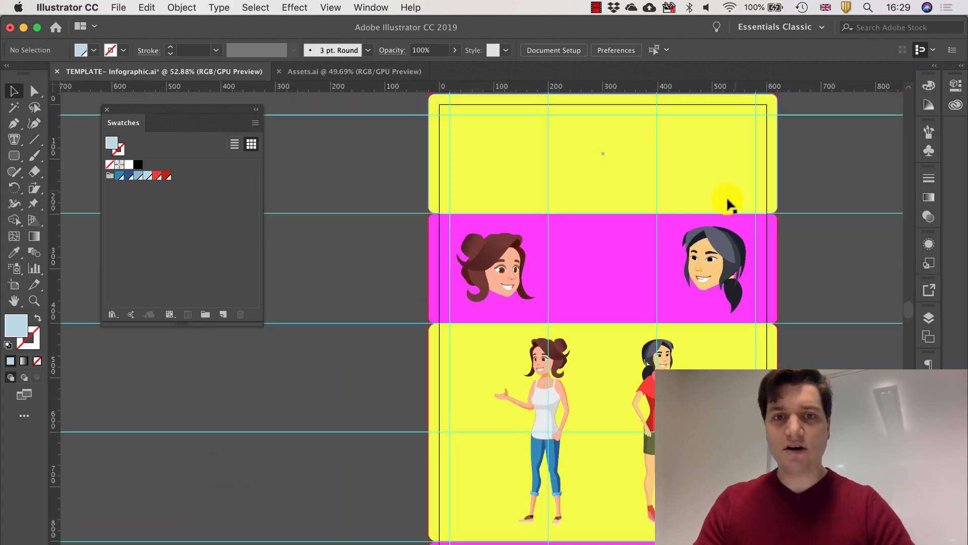
scroll(605, 287, "up", 3)
scroll(605, 288, "right", 1)
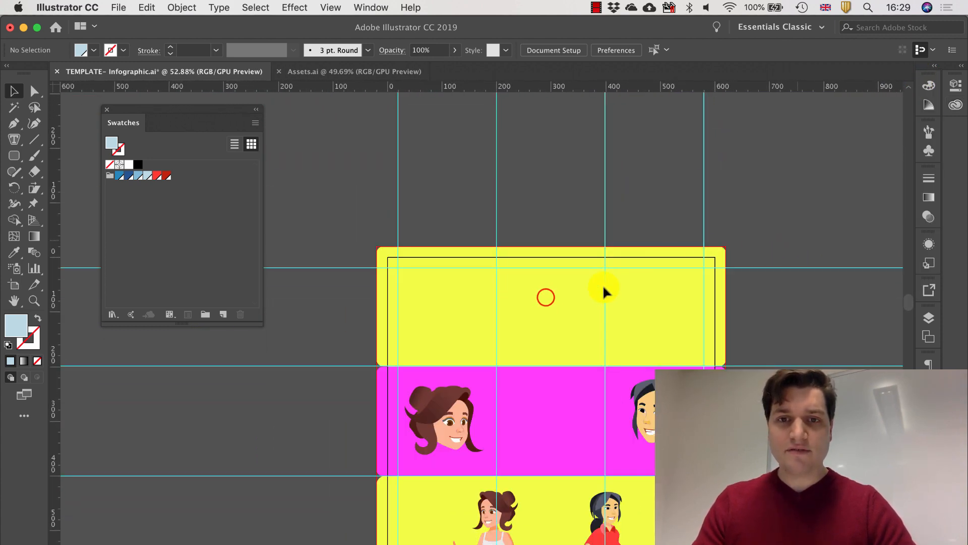
left_click(484, 297)
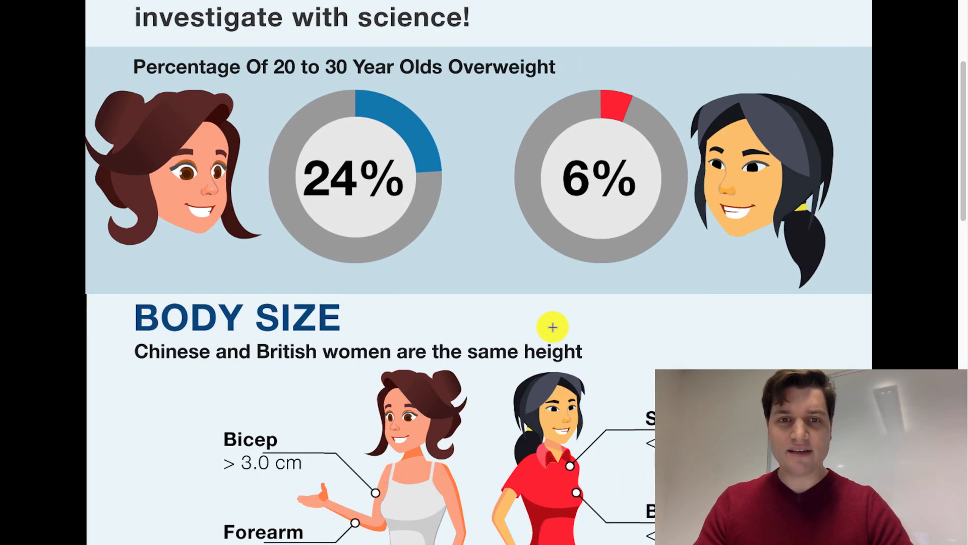
scroll(520, 289, "up", 5)
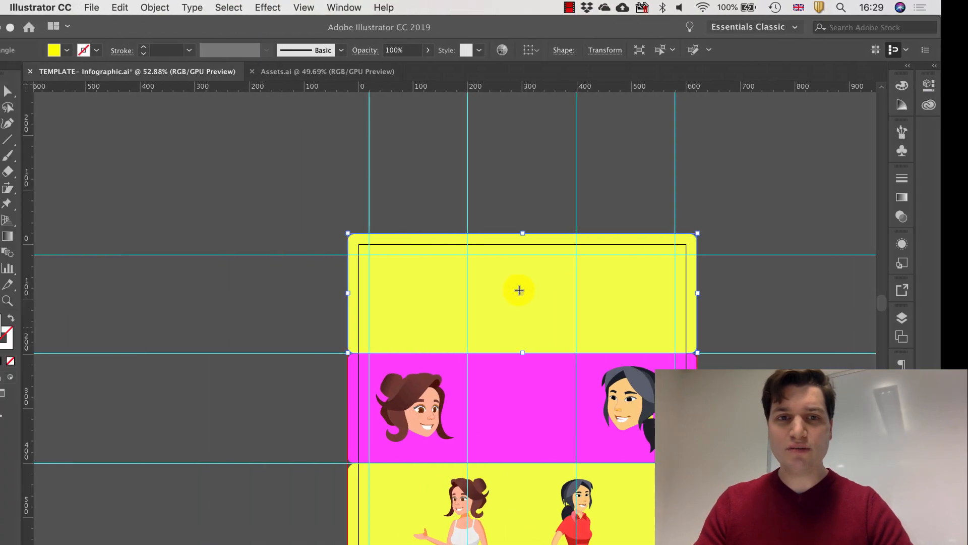
left_click(133, 177)
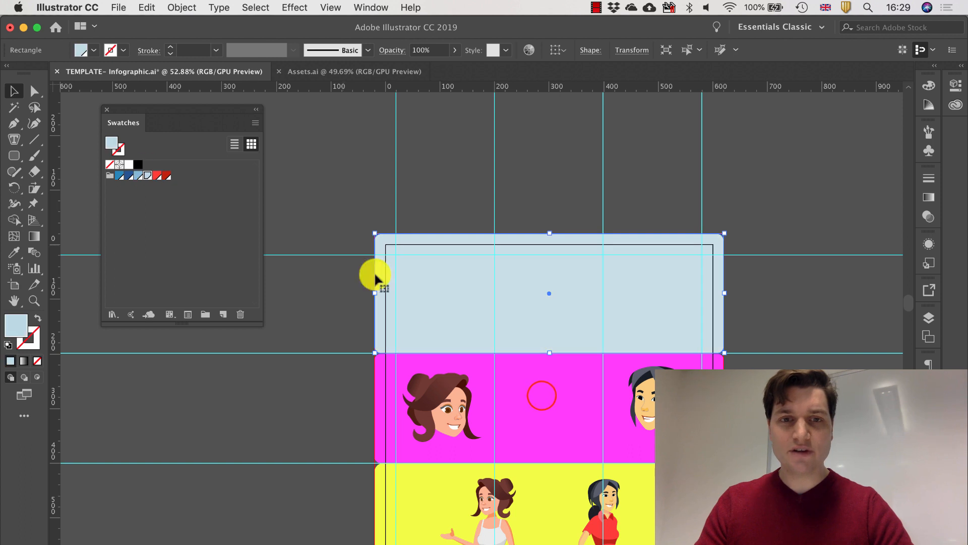
Fill the magenta rectangle behind the two women's heads with the light blue #7FBBD6 swatch
left_click(540, 395)
scroll(540, 396, "down", 2)
scroll(541, 396, "right", 1)
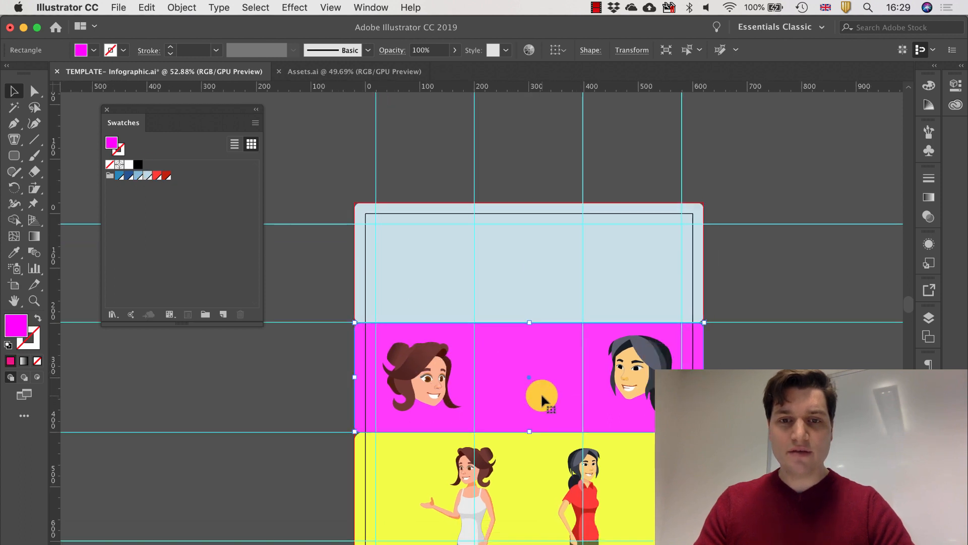
left_click(138, 174)
Fill the yellow rectangle behind the two standing young women with the palest blue swatch
scroll(504, 356, "down", 2)
scroll(504, 356, "right", 1)
scroll(524, 391, "down", 2)
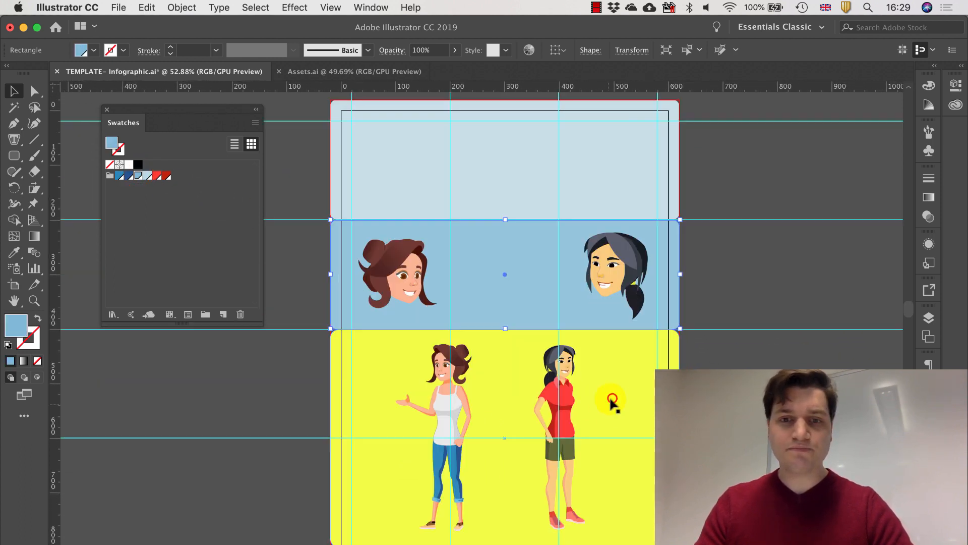
left_click(611, 399)
left_click(147, 175)
Fill the rectangle behind the flags with the light blue #7FBBD6 swatch and the one behind the elderly women with the palest blue
scroll(635, 409, "down", 3)
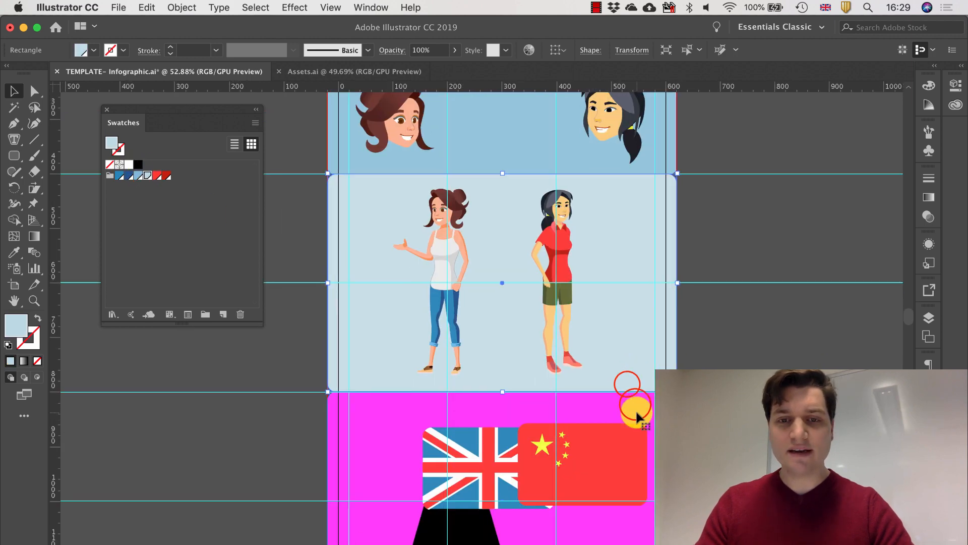
left_click(636, 403)
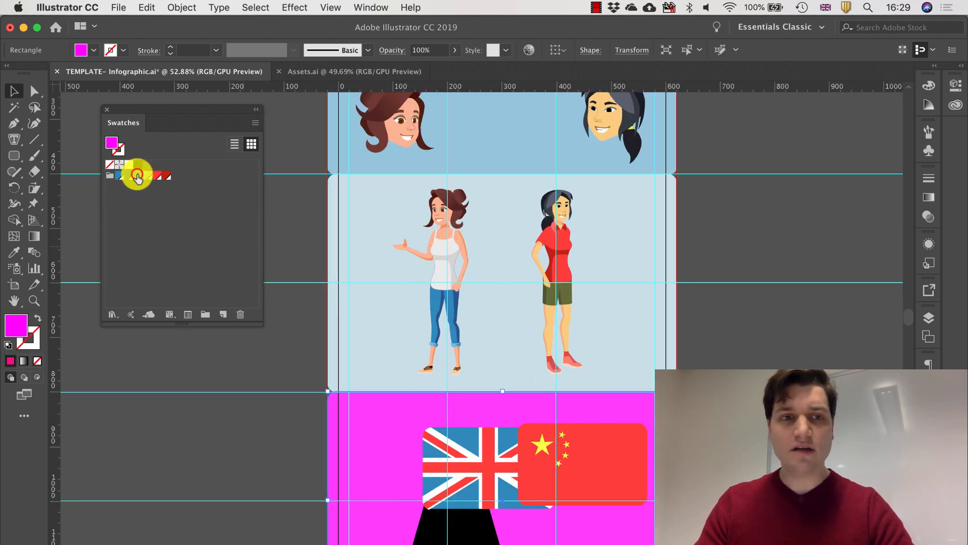
left_click(138, 175)
scroll(646, 407, "down", 5)
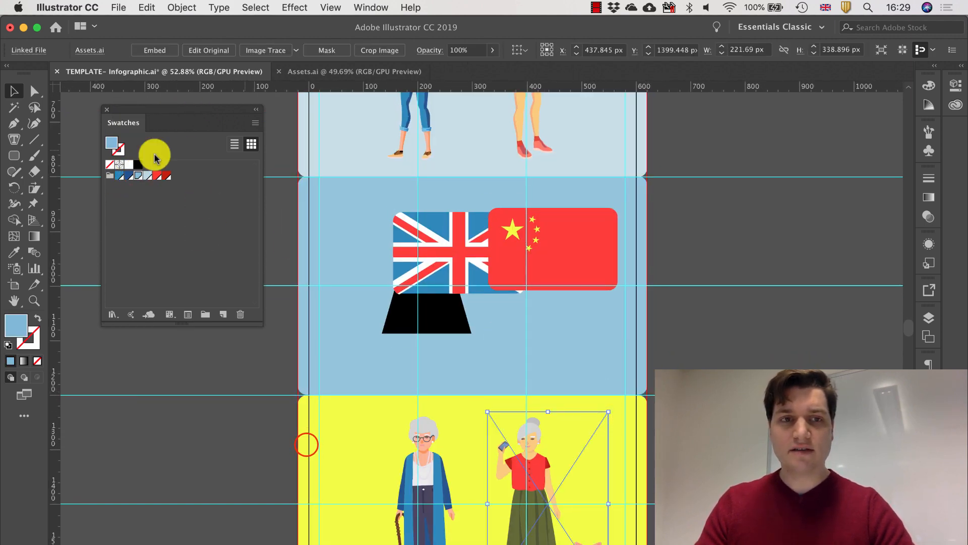
left_click(305, 442)
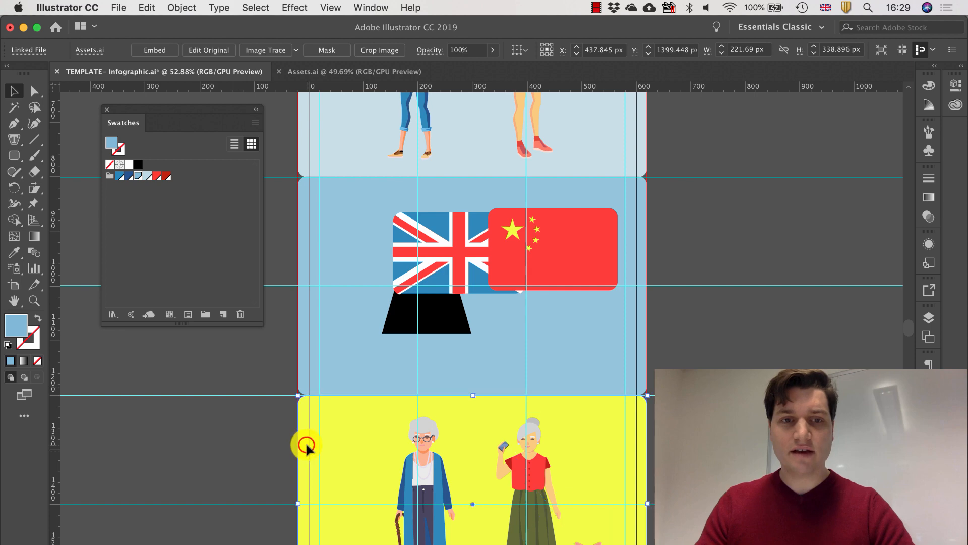
left_click(146, 175)
Fill the magenta footer rectangle with the light blue #7FBBD6 swatch and clear the selection
scroll(425, 432, "down", 3)
left_click(353, 506)
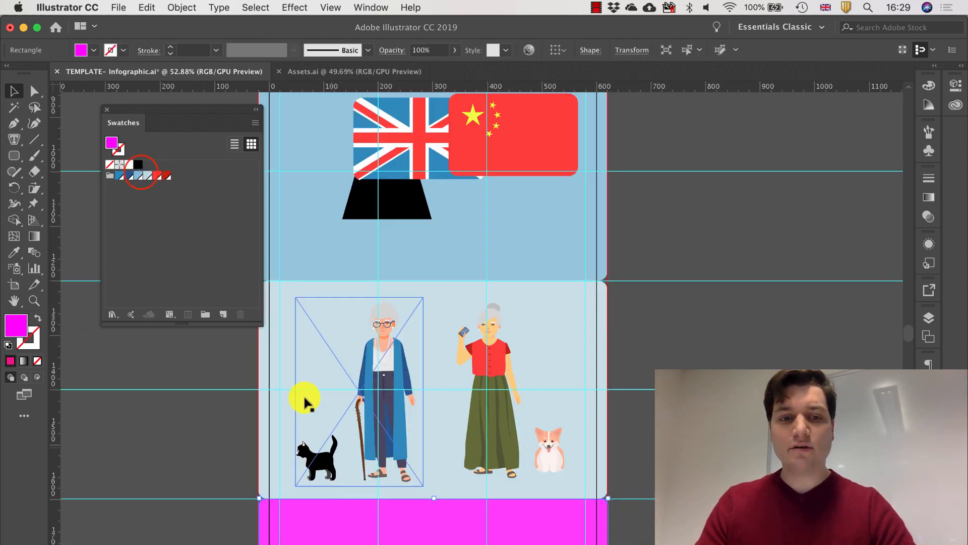
left_click(140, 175)
scroll(479, 414, "down", 3)
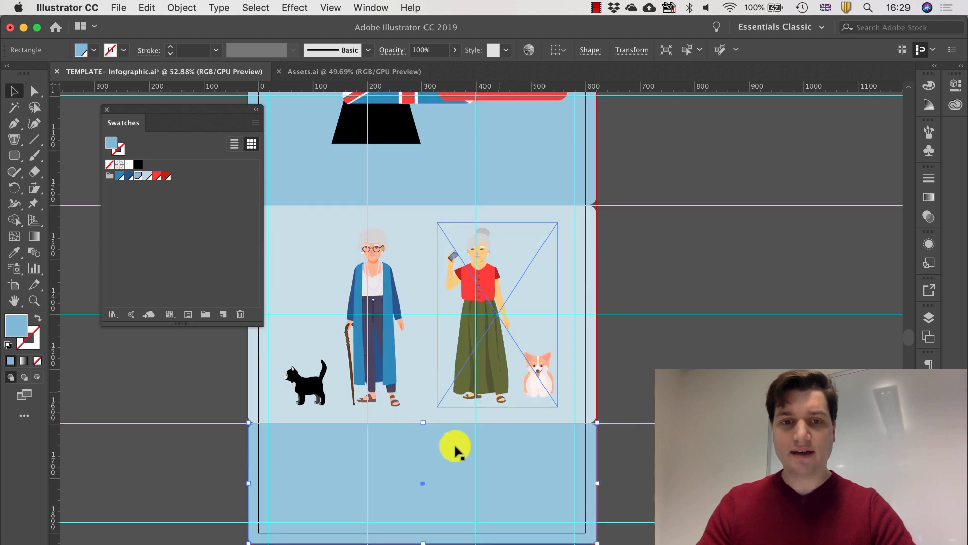
left_click(648, 409)
scroll(349, 366, "up", 3)
scroll(350, 368, "up", 5)
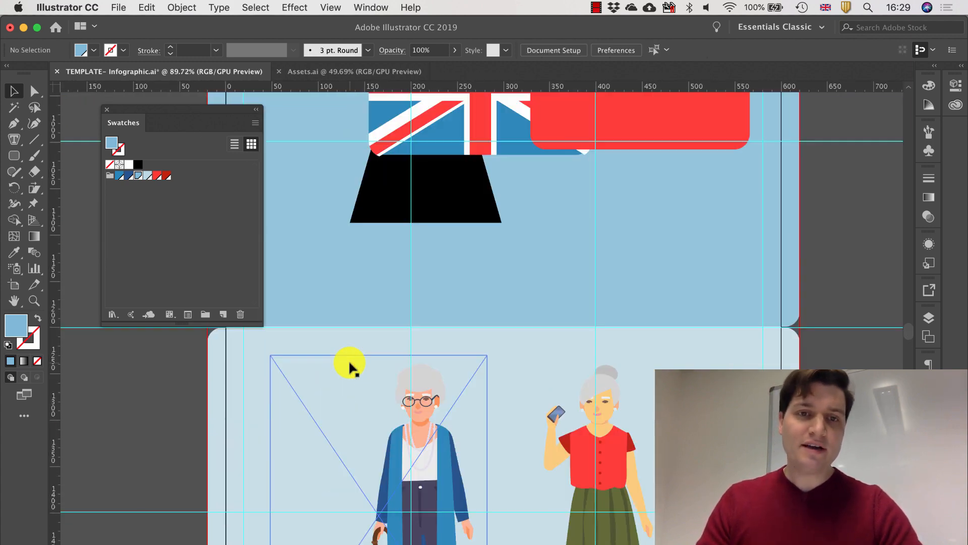
scroll(366, 312, "down", 3)
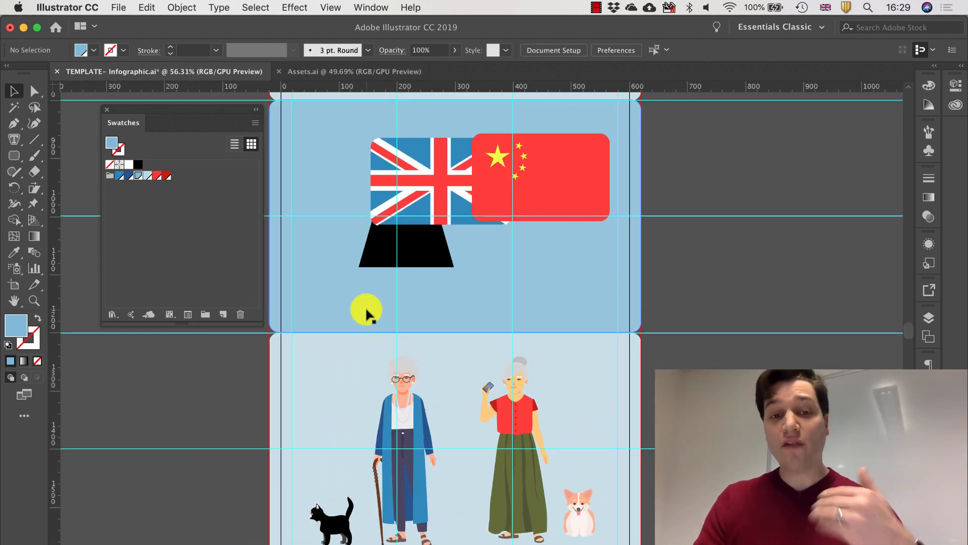
Examine the two elderly women's clothing colours against the custom swatch group and their pale blue background
scroll(367, 309, "up", 6)
scroll(366, 314, "down", 6)
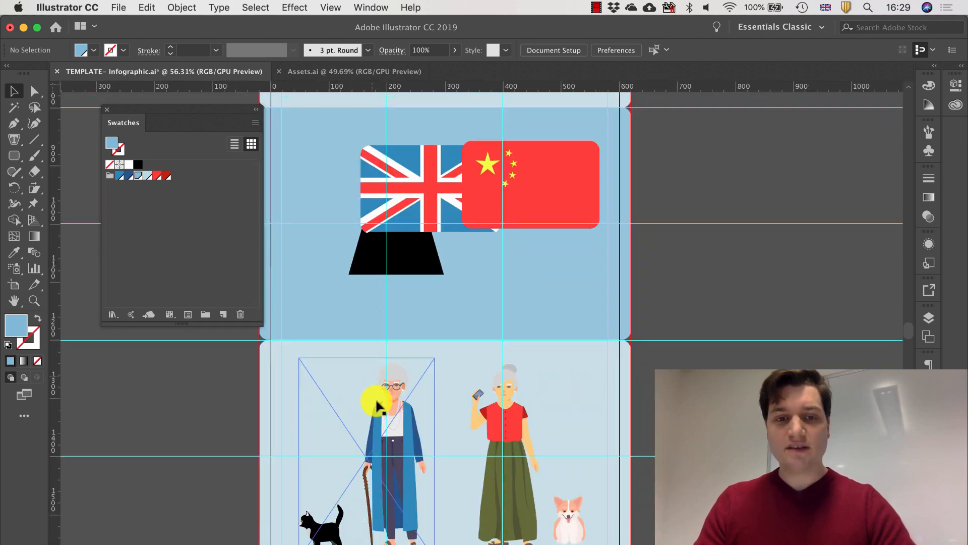
scroll(378, 403, "down", 1)
scroll(382, 407, "up", 8)
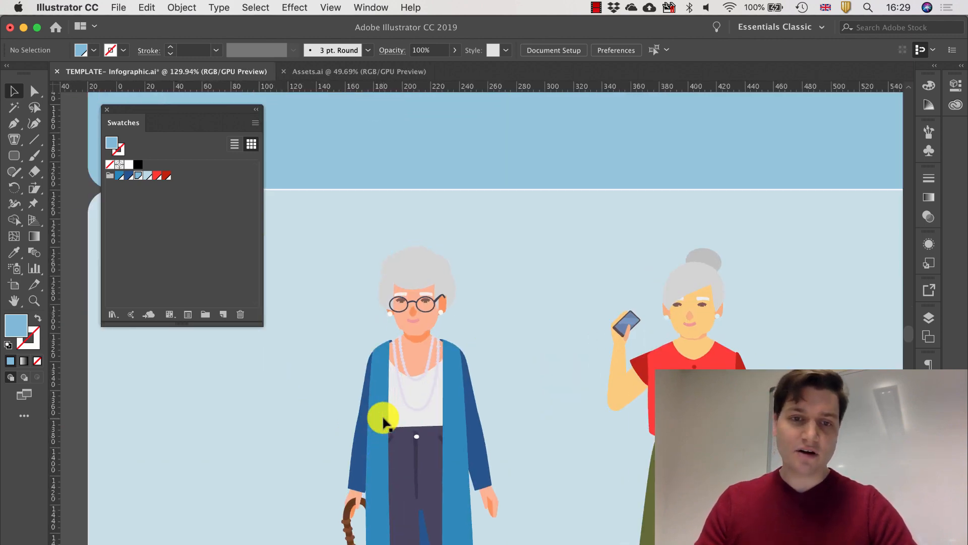
scroll(345, 429, "down", 2)
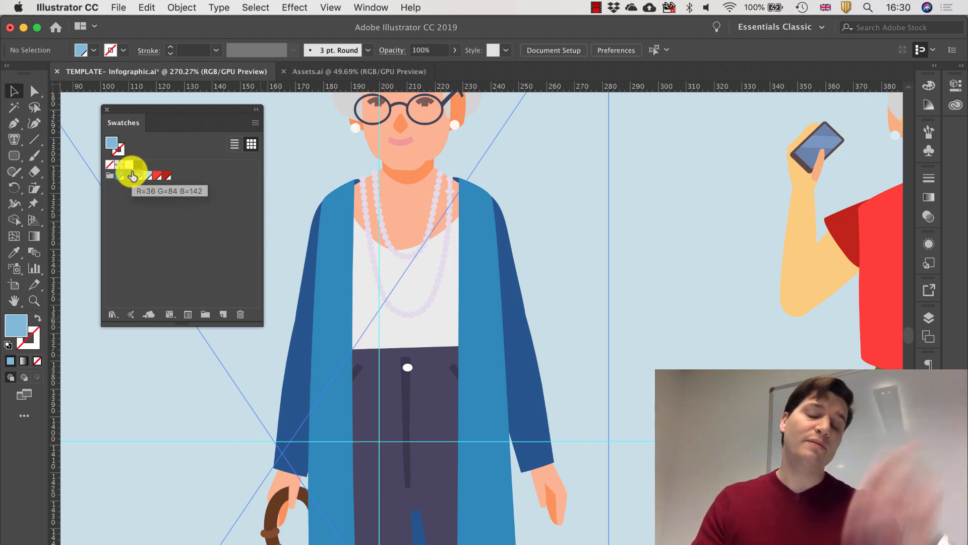
scroll(653, 241, "right", 4)
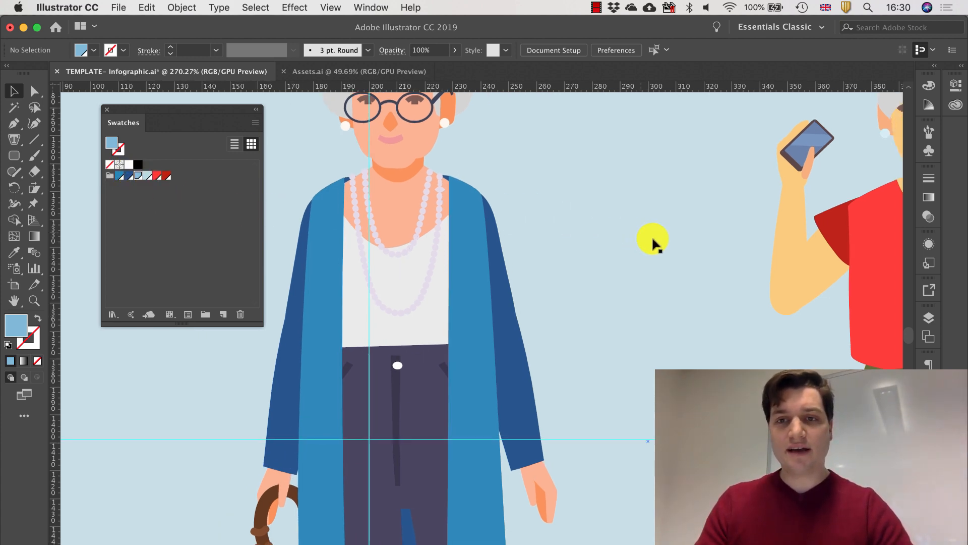
scroll(652, 235, "right", 10)
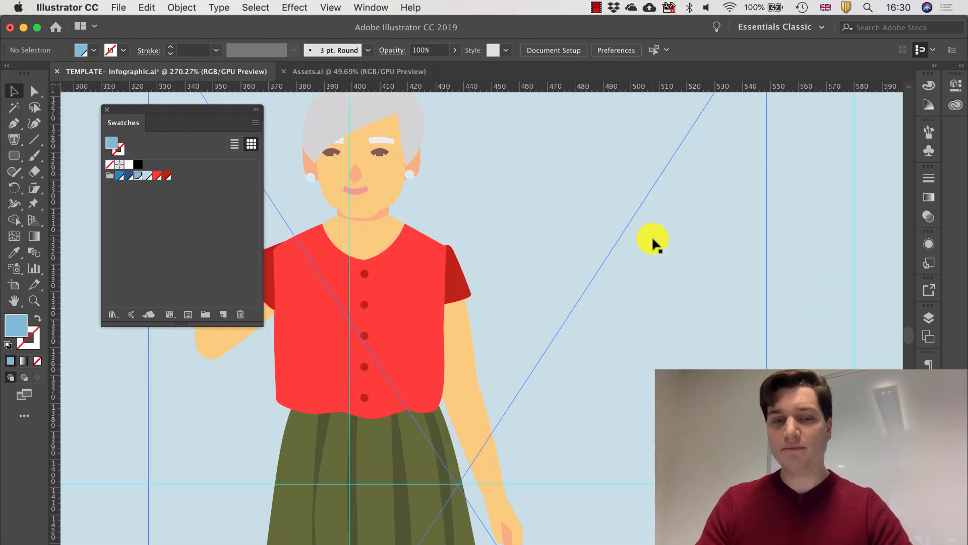
scroll(456, 345, "down", 5)
scroll(457, 345, "up", 5)
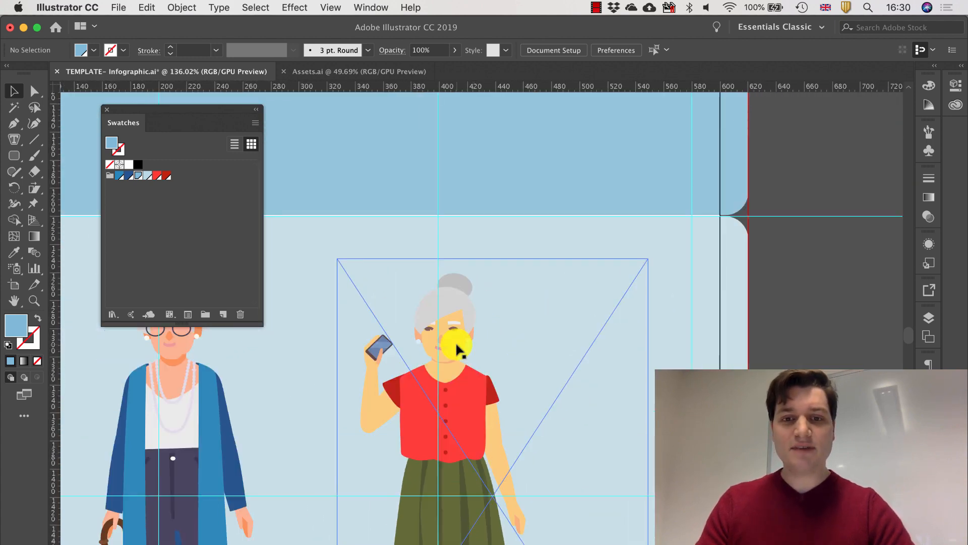
Review the young women, flags and elderly women to compare illustration colours and contrast with the blue section backgrounds
scroll(455, 342, "up", 15)
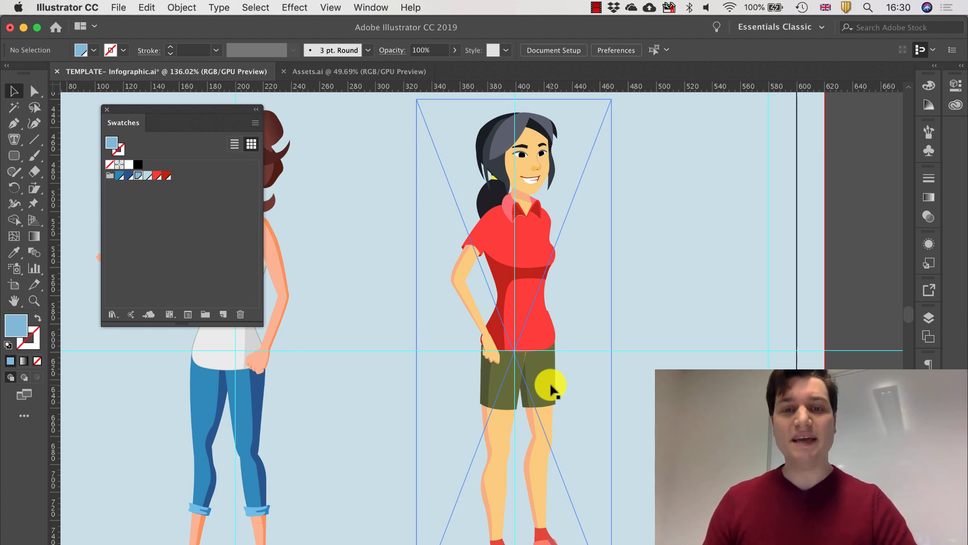
scroll(603, 409, "down", 5)
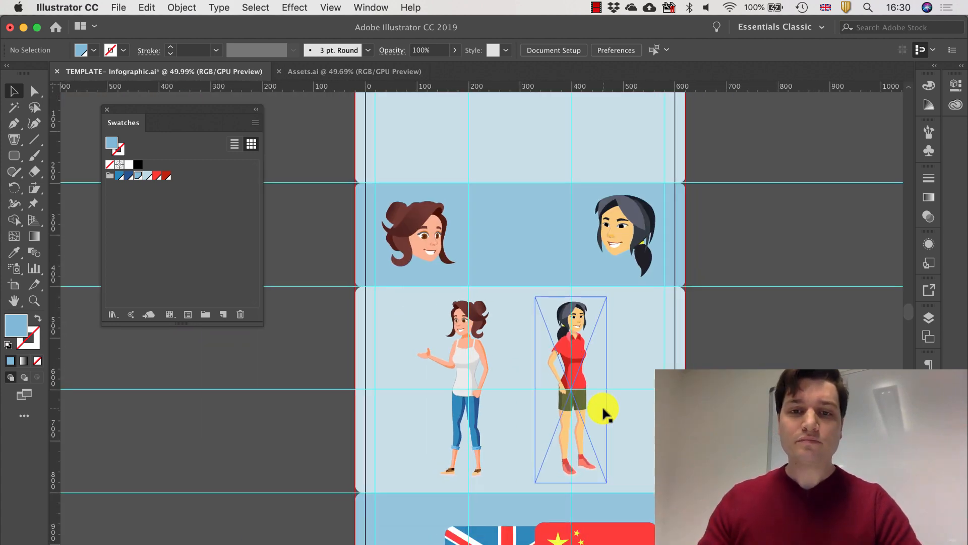
scroll(605, 406, "up", 2)
scroll(602, 398, "down", 8)
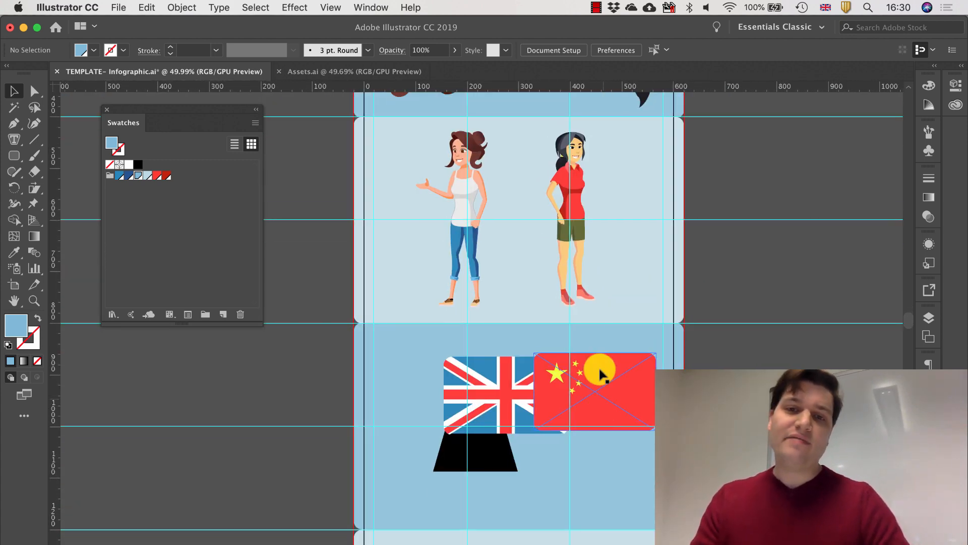
scroll(599, 453, "down", 5)
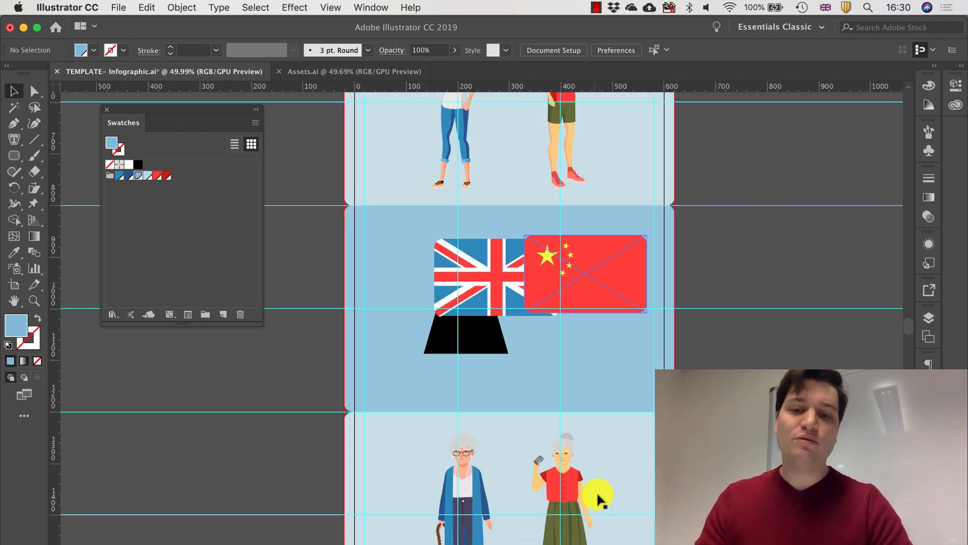
scroll(597, 491, "down", 5)
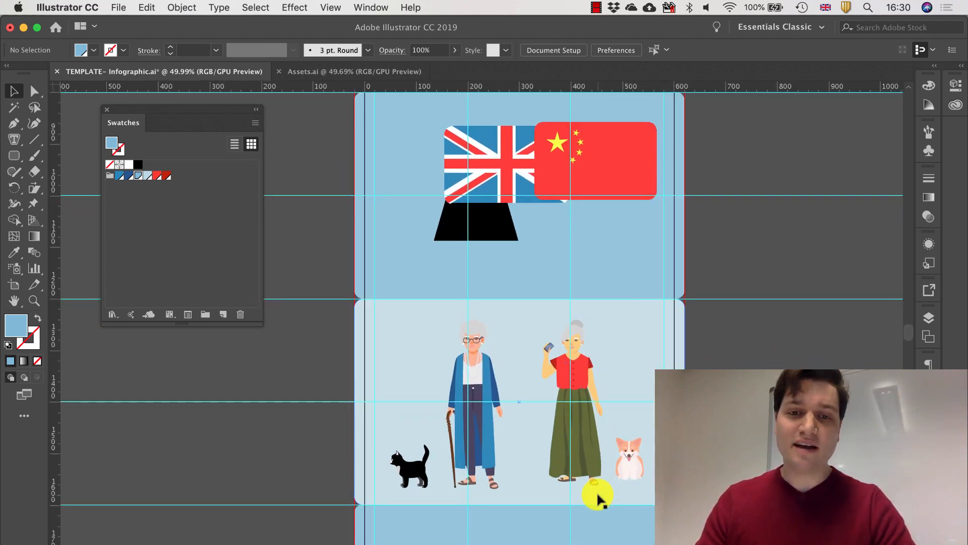
scroll(597, 491, "up", 2)
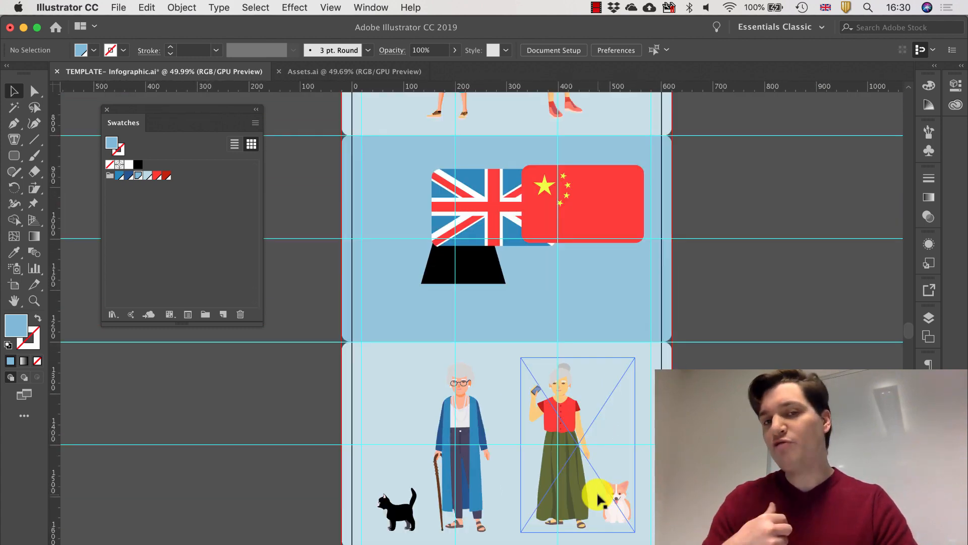
scroll(597, 491, "up", 8)
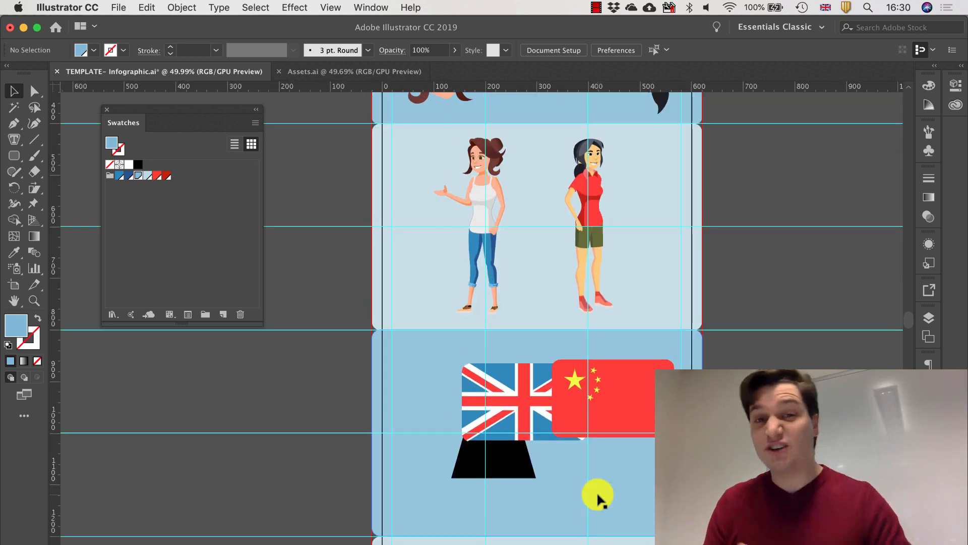
scroll(597, 491, "right", 3)
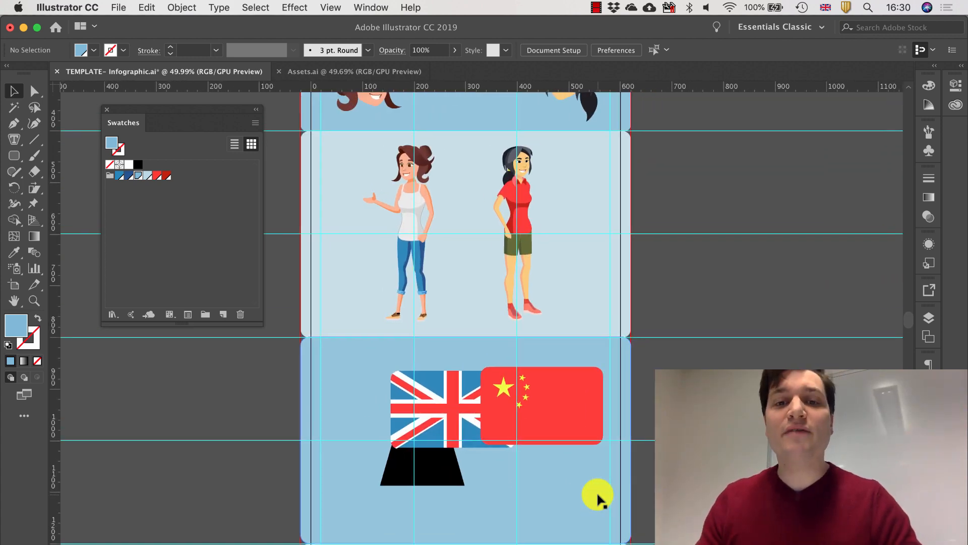
scroll(597, 491, "up", 2)
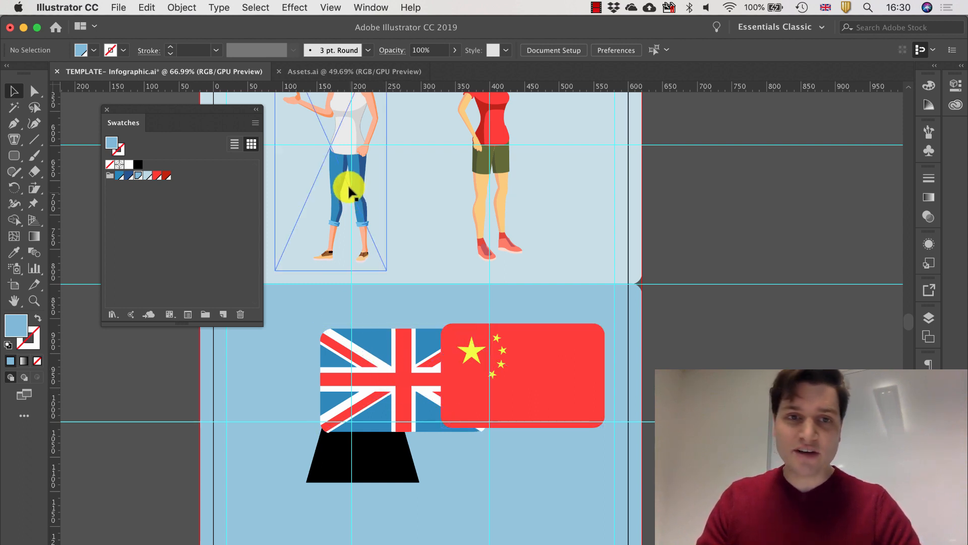
scroll(346, 192, "up", 3)
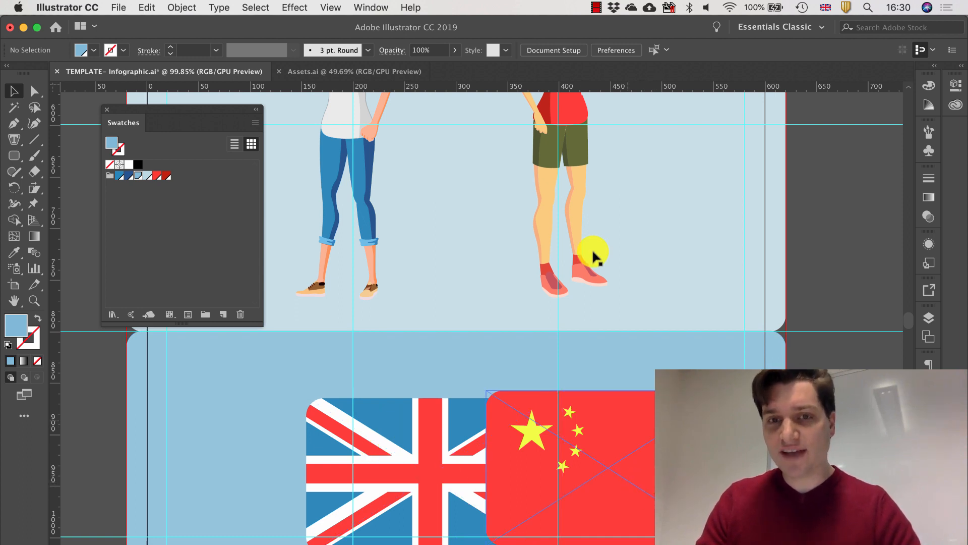
scroll(569, 121, "up", 2)
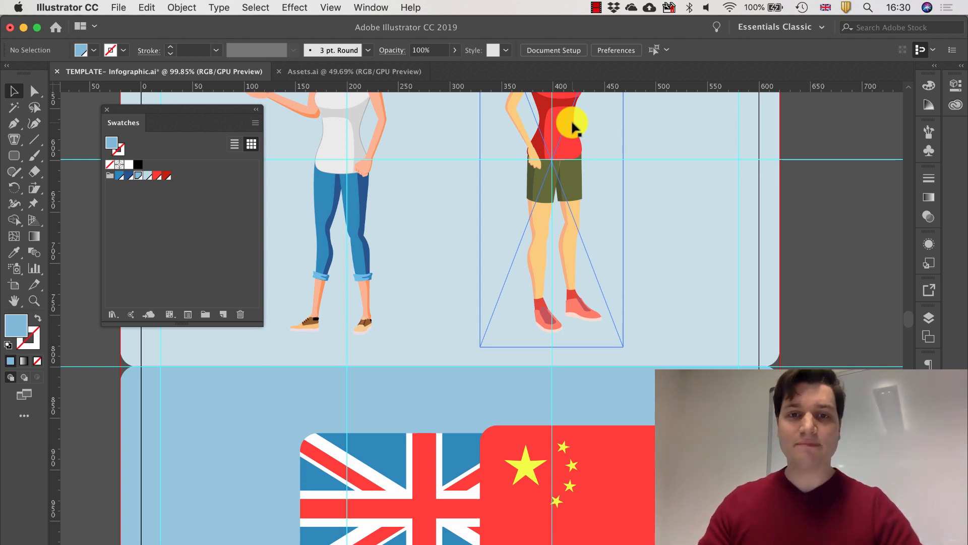
scroll(568, 183, "down", 5)
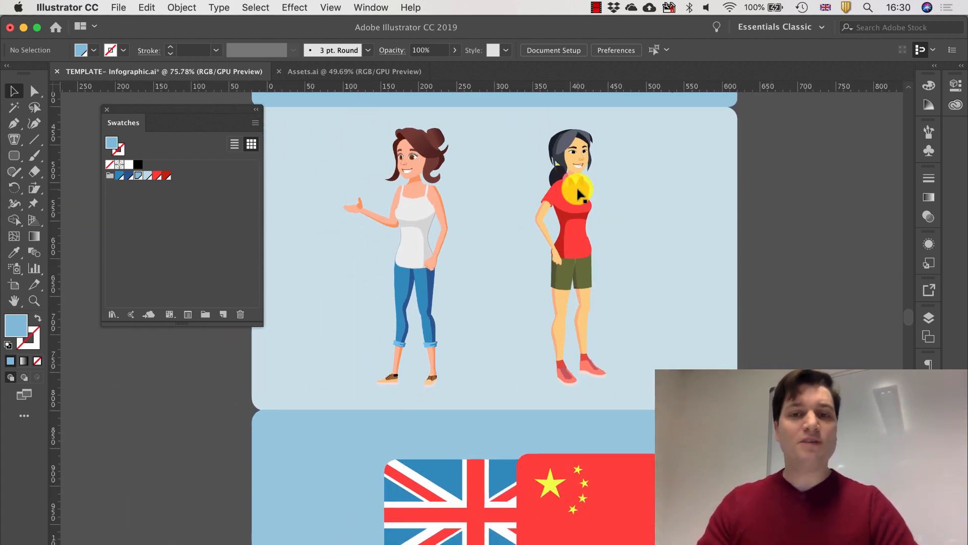
scroll(577, 192, "down", 5)
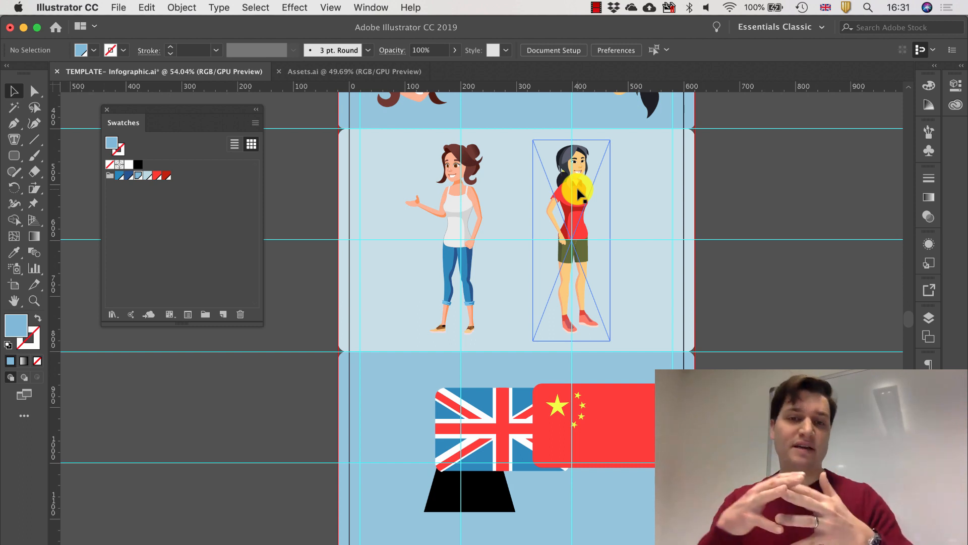
scroll(578, 192, "up", 3)
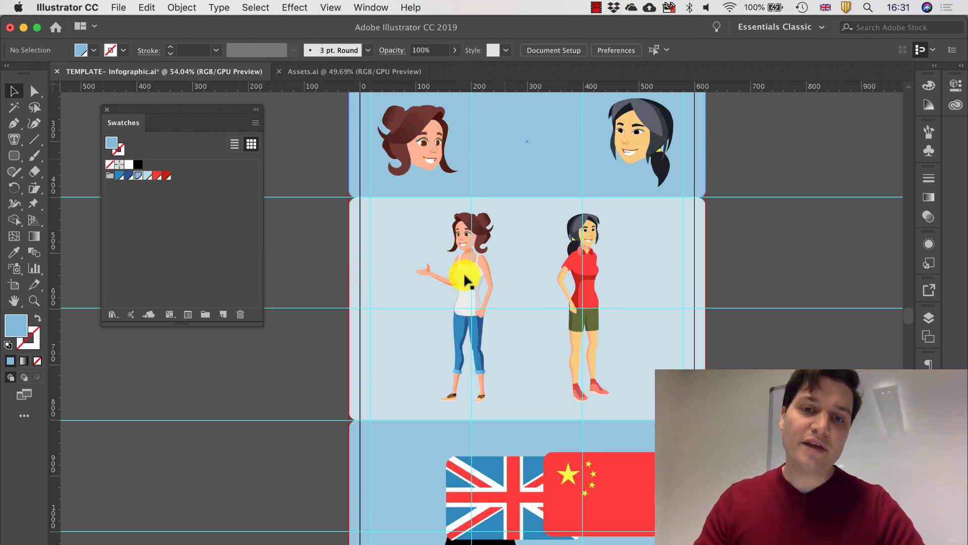
Move both women's heads slightly inward in their band, to about X 115 px and X 494 px, and clear the selection
left_click(406, 148)
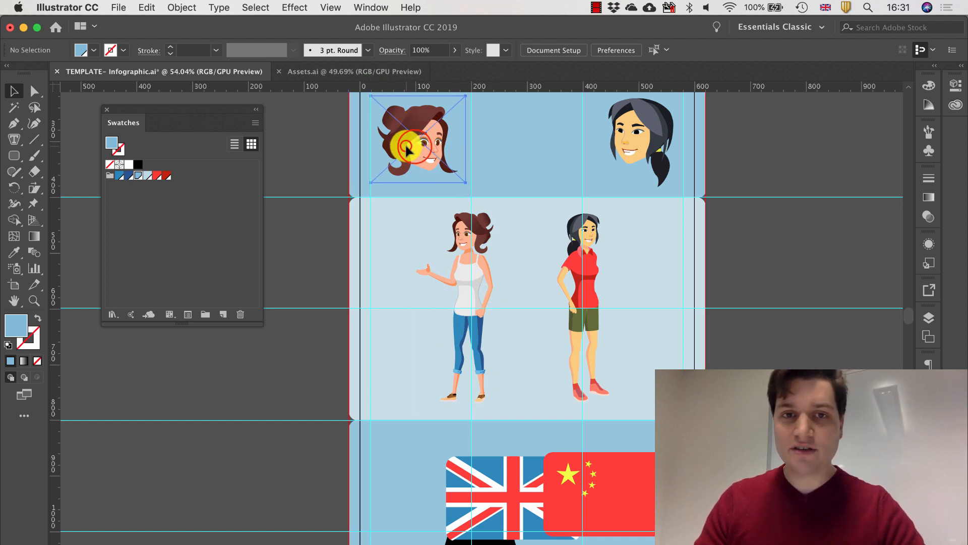
left_click_drag(406, 148, 408, 149)
left_click(627, 136)
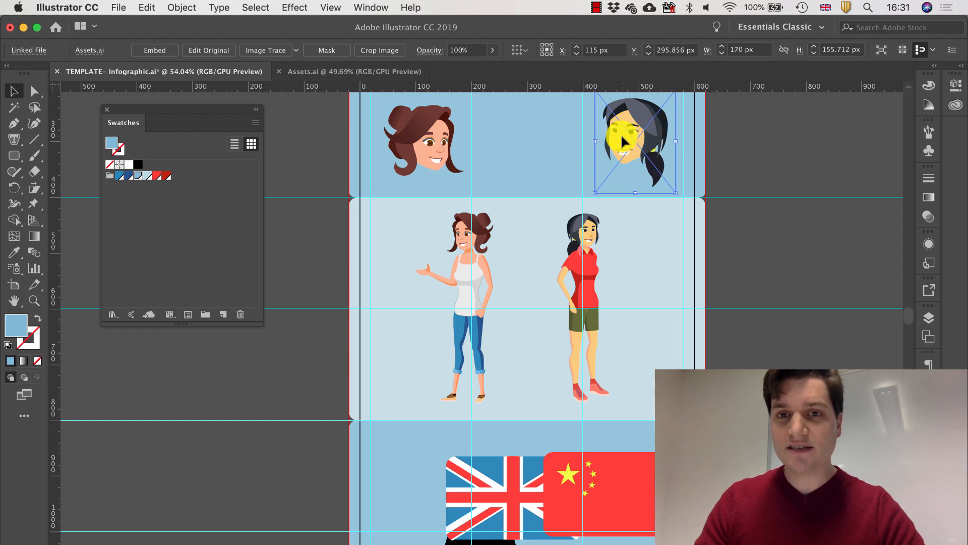
scroll(615, 168, "down", 1)
scroll(567, 311, "down", 5)
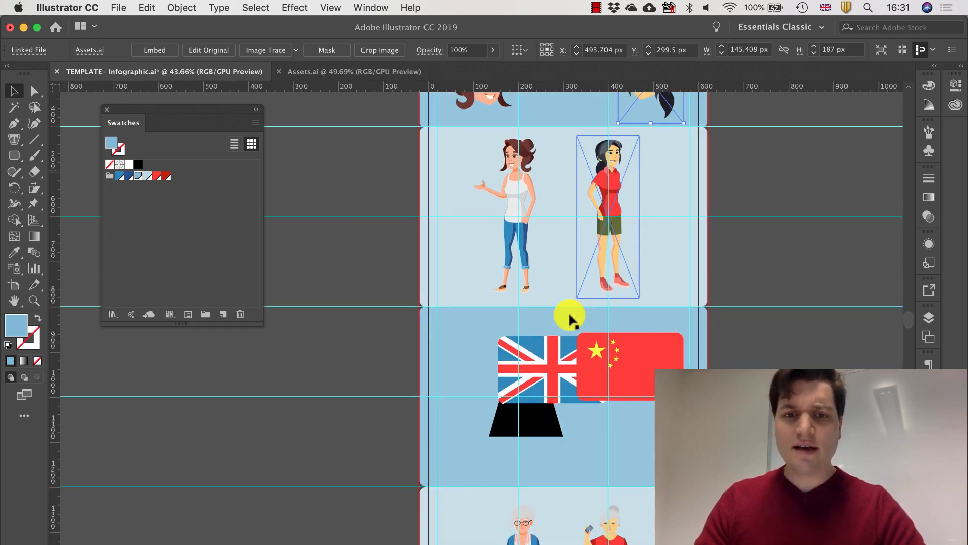
scroll(568, 316, "up", 2)
left_click(619, 517)
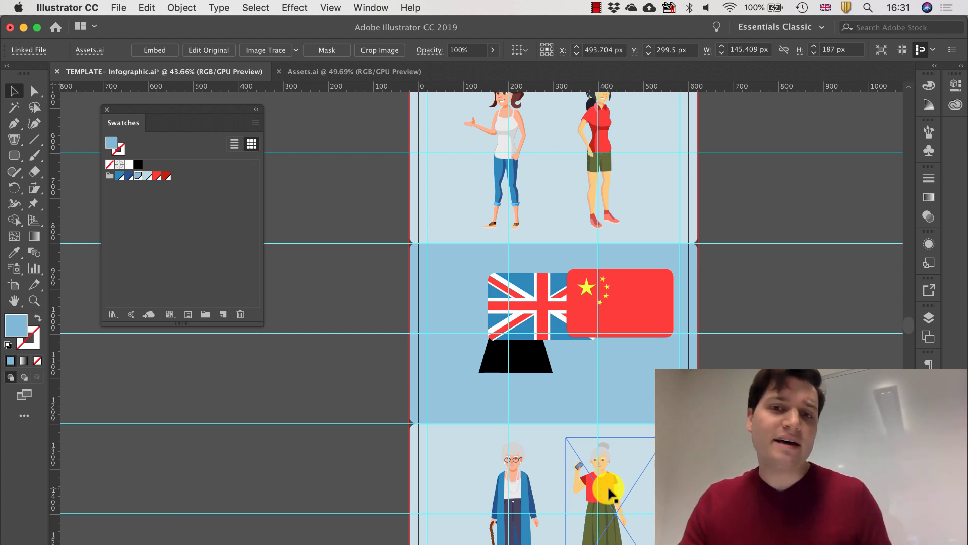
left_click(645, 379)
Examine the figure sizes and label layout in the Body Size section of the finished reference infographic
scroll(650, 383, "up", 5)
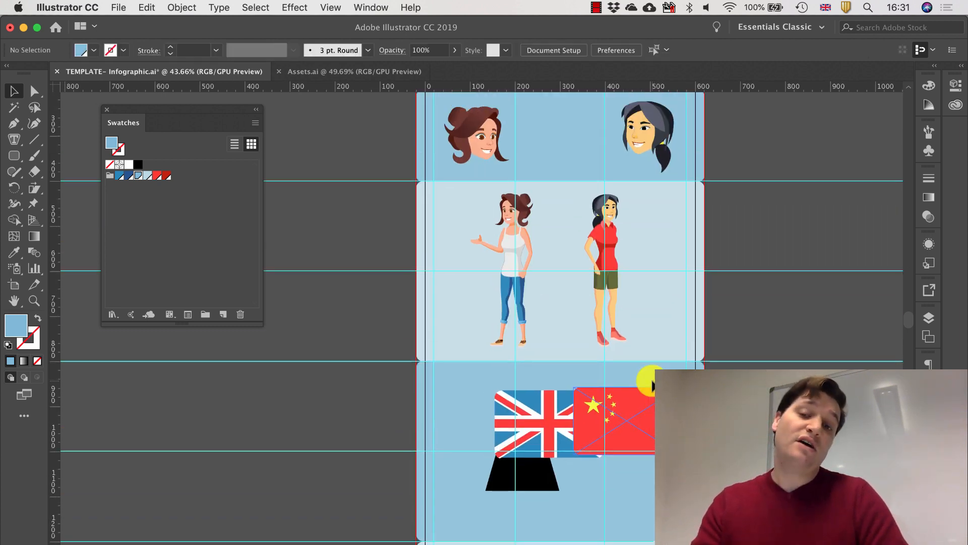
scroll(651, 384, "up", 2)
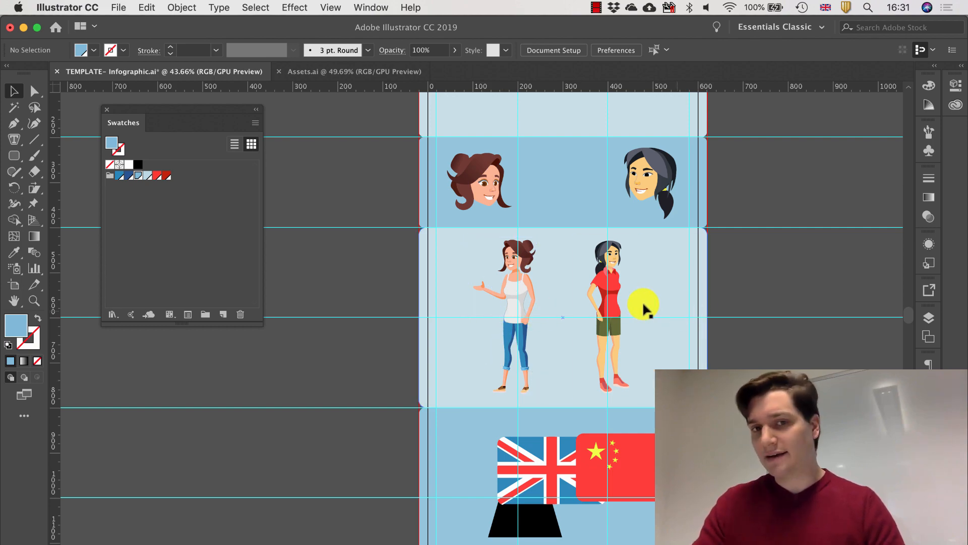
scroll(578, 309, "up", 3)
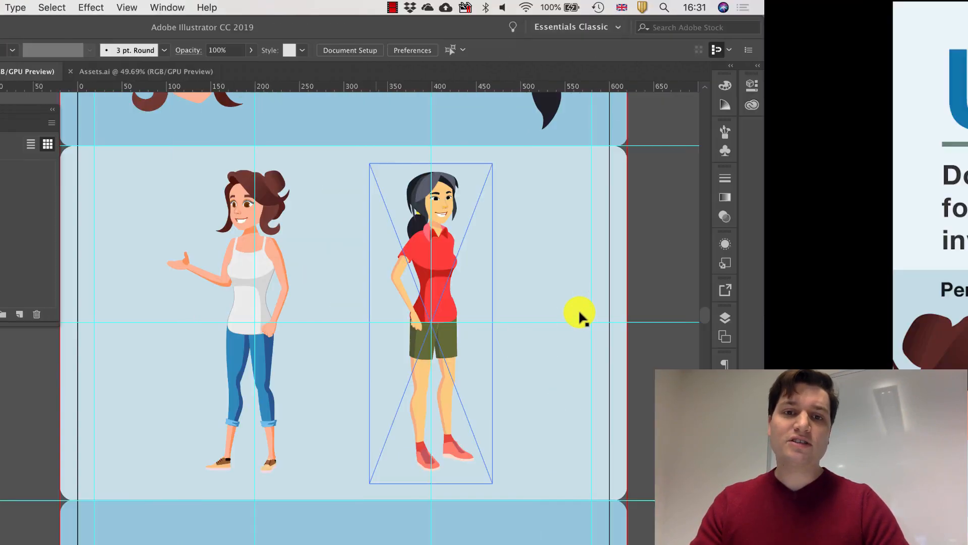
scroll(529, 320, "down", 10)
scroll(533, 319, "down", 1)
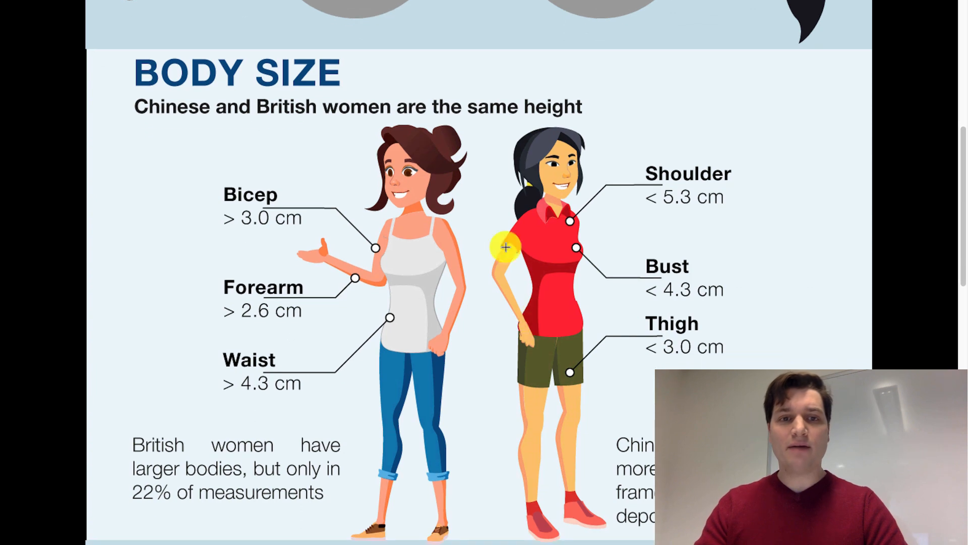
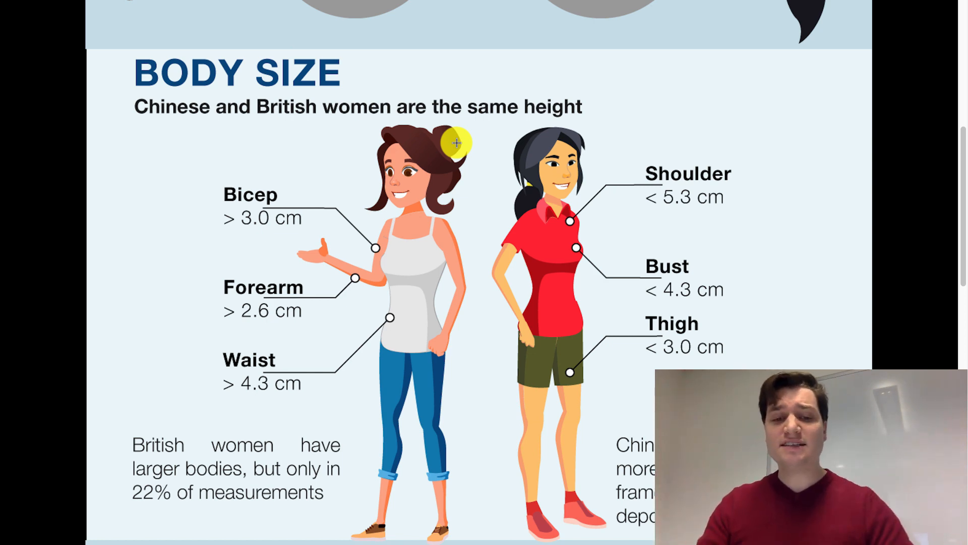
scroll(456, 142, "down", 3)
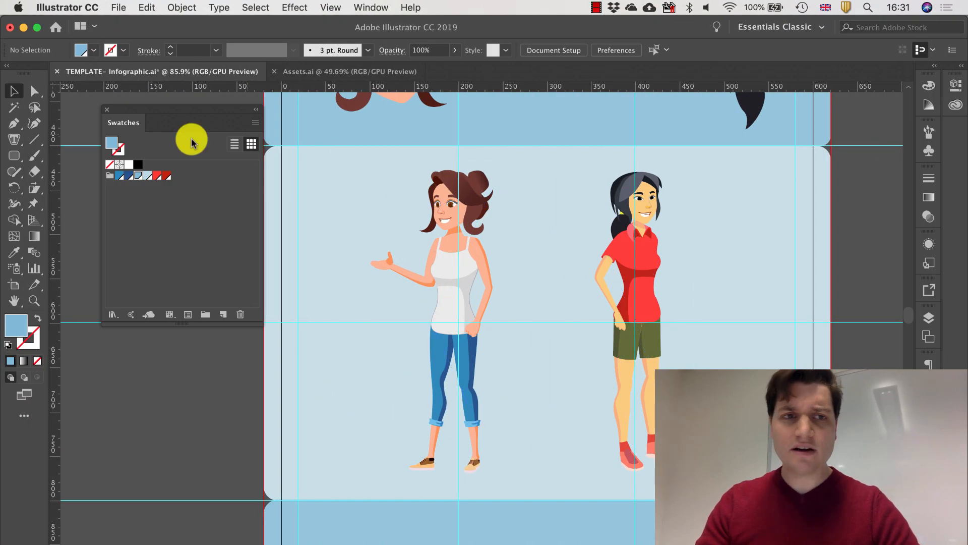
Enlarge the standing woman in the white top to about 176 × 392 px within her section and clear the selection
left_click(480, 263)
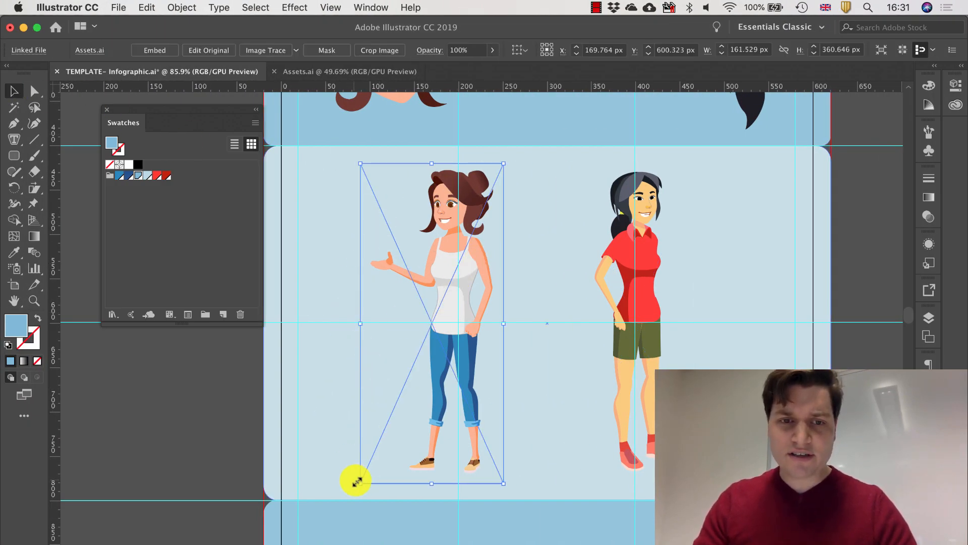
mouse_move(357, 482)
left_mouse_down()
mouse_move(339, 512)
mouse_move(359, 501)
mouse_move(363, 479)
mouse_move(356, 495)
left_mouse_up()
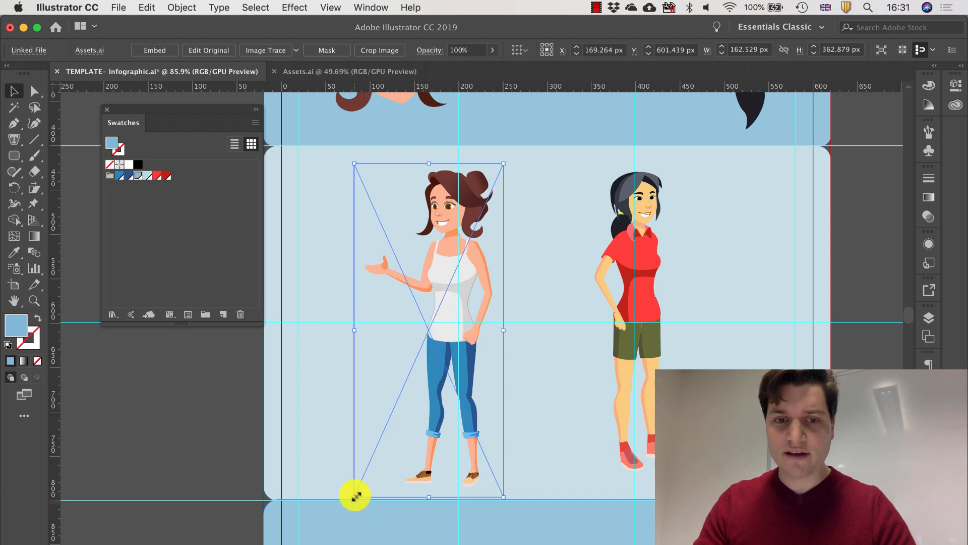
mouse_move(354, 163)
left_mouse_down()
mouse_move(329, 149)
mouse_move(347, 149)
left_mouse_up()
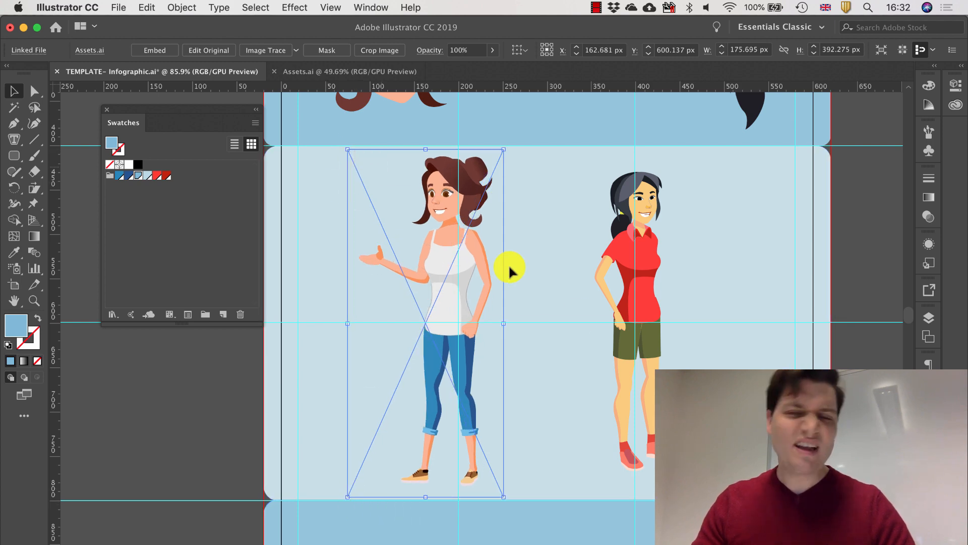
scroll(562, 160, "up", 1)
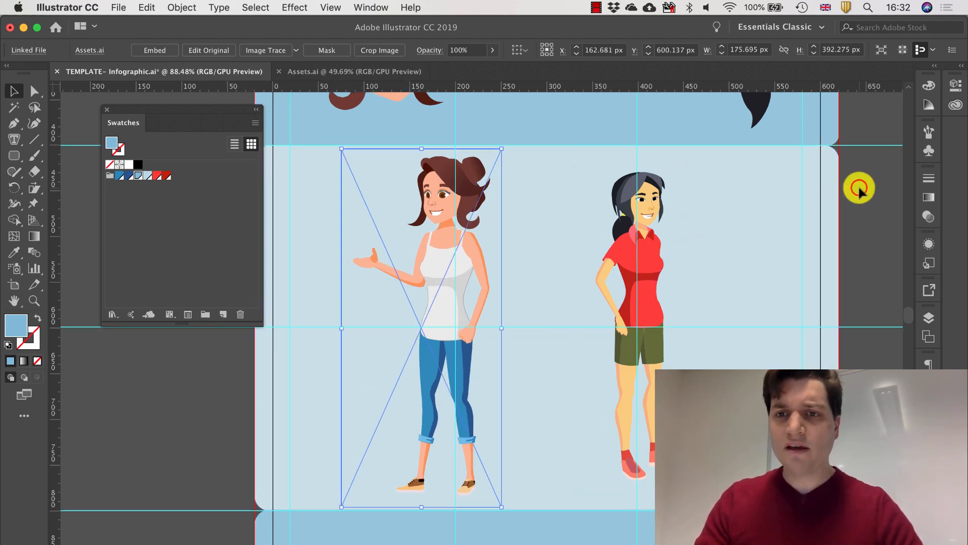
left_click(858, 189)
scroll(375, 156, "up", 3)
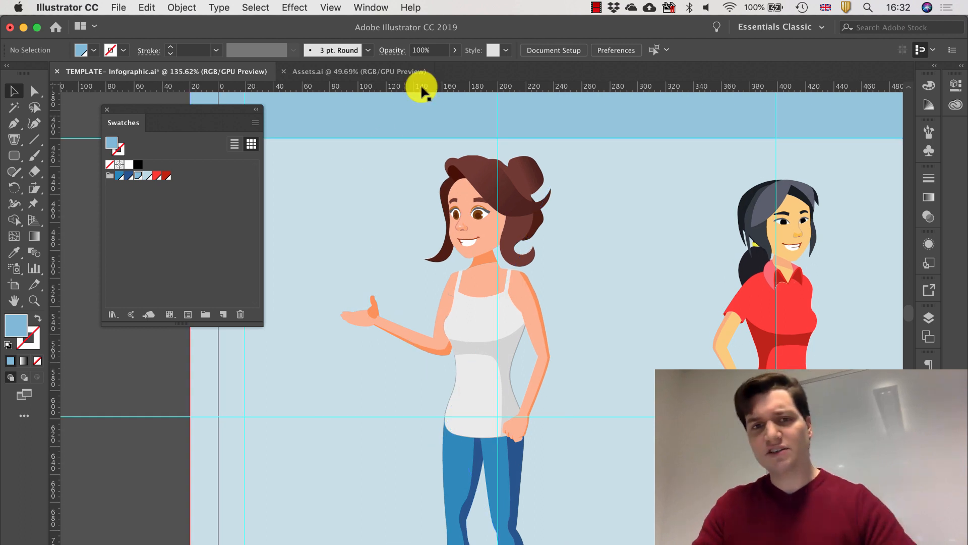
Add two horizontal ruler guides in the standing women's section, one at the white-top woman's eye level and one at her shoes
left_click_drag(507, 85, 479, 214)
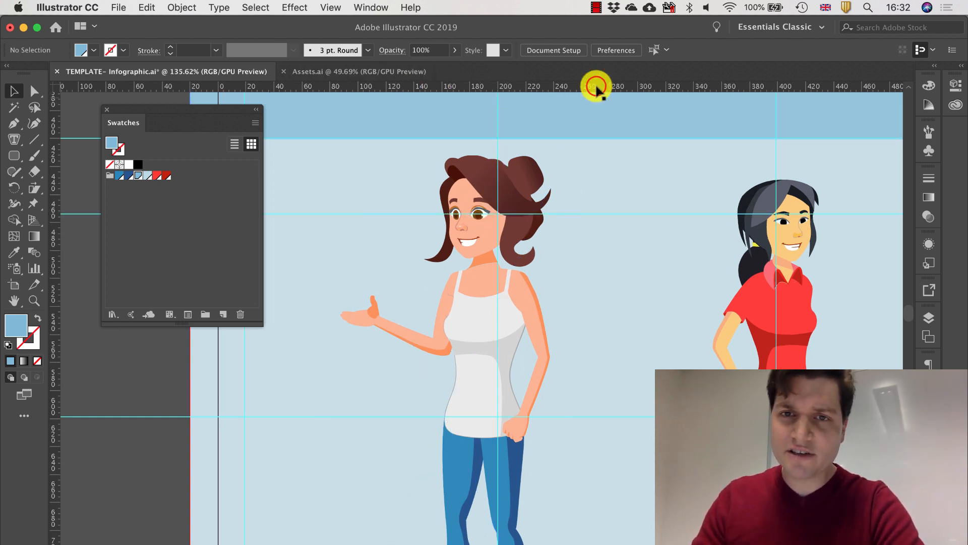
left_click_drag(595, 83, 539, 491)
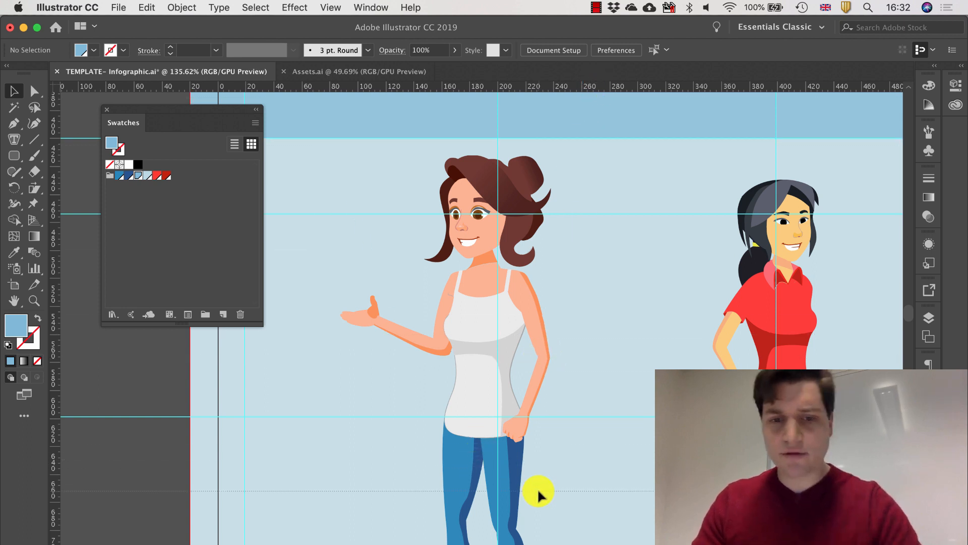
scroll(488, 506, "down", 7)
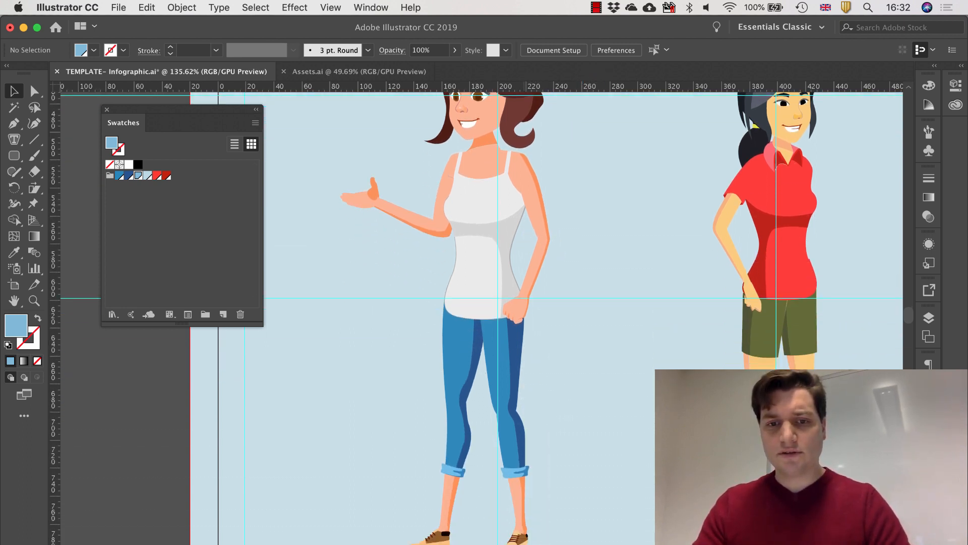
left_click_drag(465, 487, 465, 485)
scroll(464, 482, "down", 1)
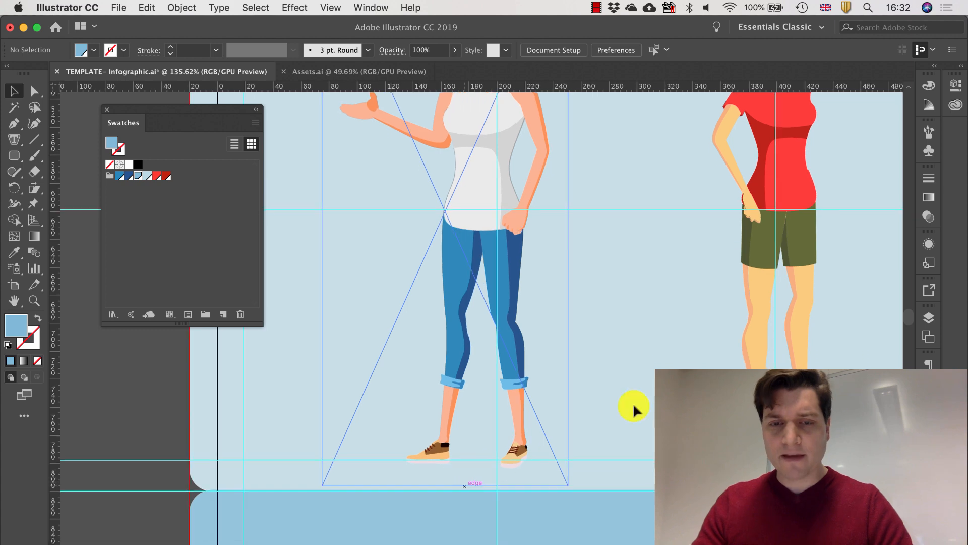
Examine the view options for hiding rulers and changing to artboard rulers, leaving the settings as they are
left_click(331, 7)
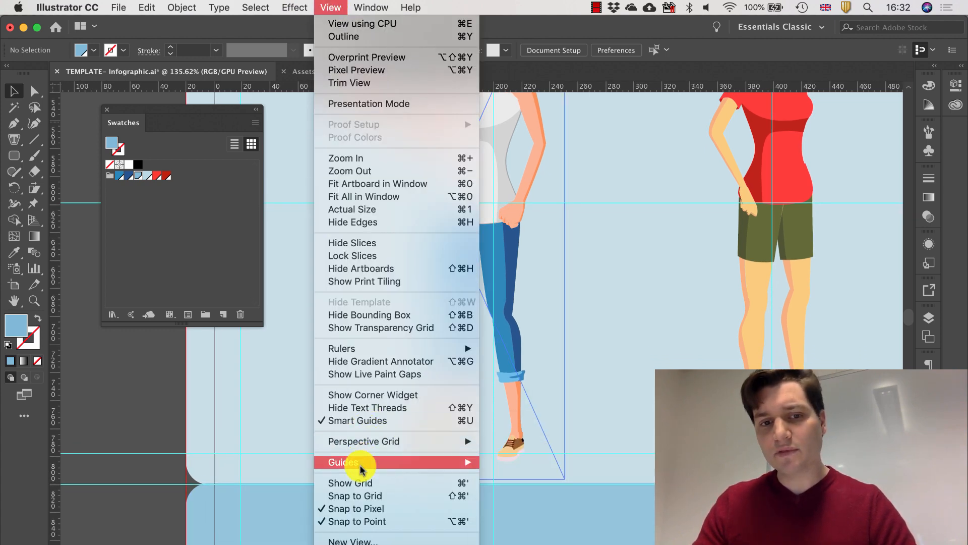
mouse_move(360, 465)
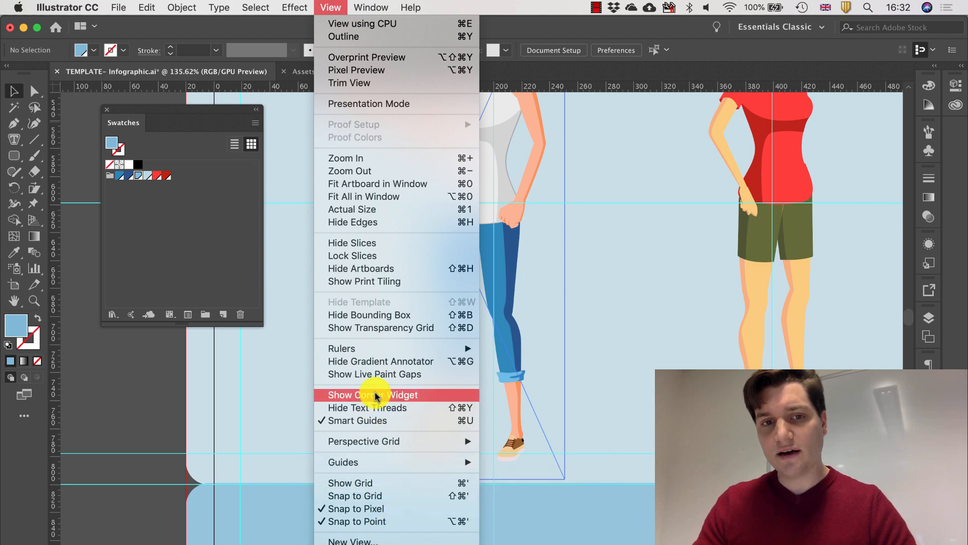
mouse_move(368, 347)
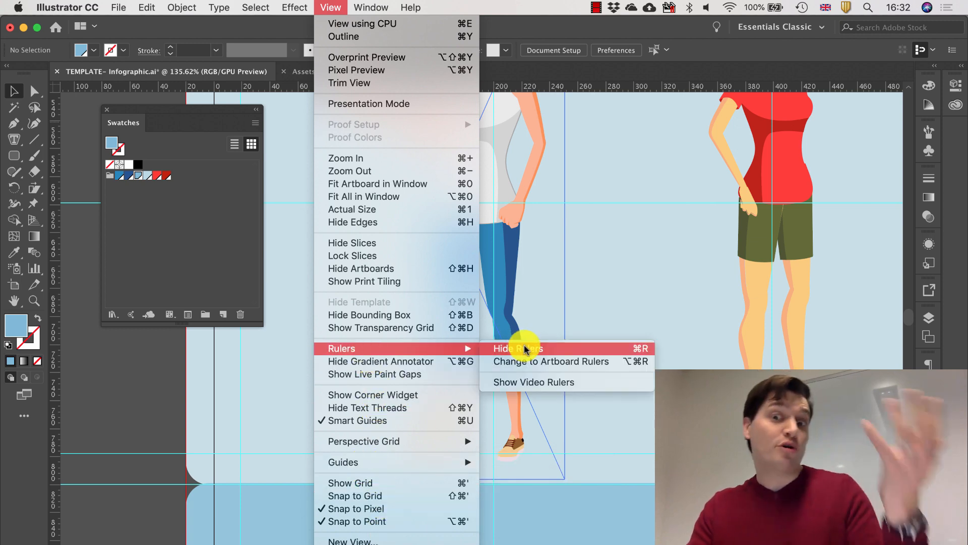
left_click(182, 372)
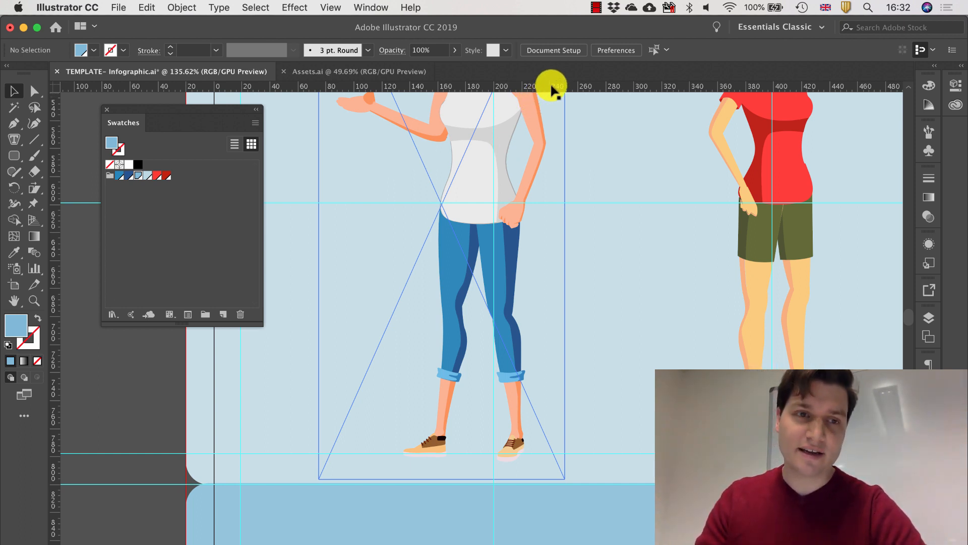
scroll(691, 304, "up", 3)
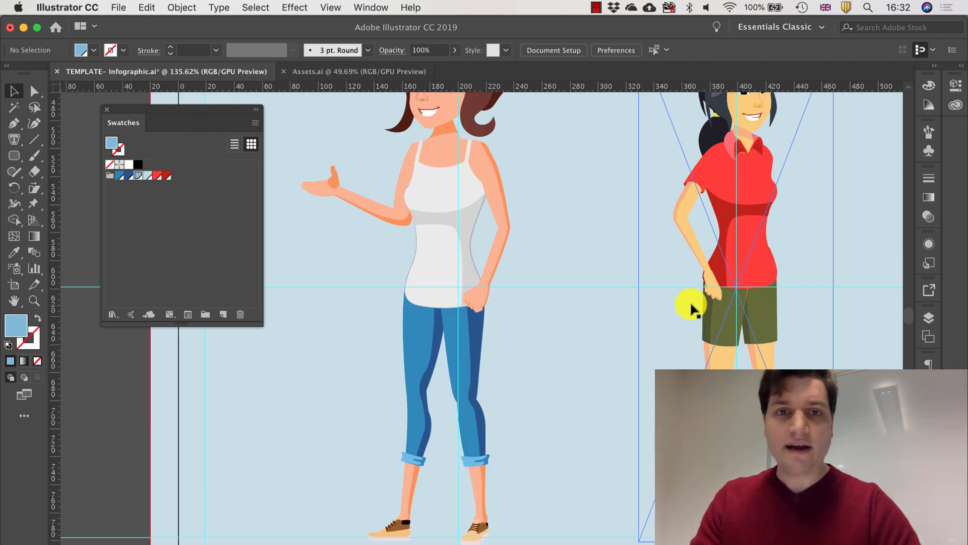
Enlarge the linked image of the woman in the red shirt to about 154 by 401 px
scroll(691, 304, "down", 2)
scroll(548, 230, "right", 1)
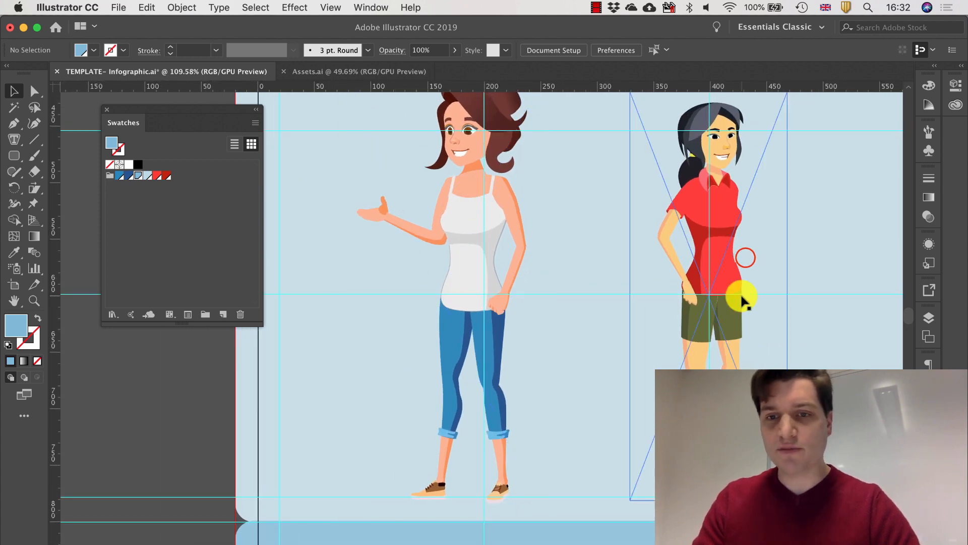
left_click(745, 261)
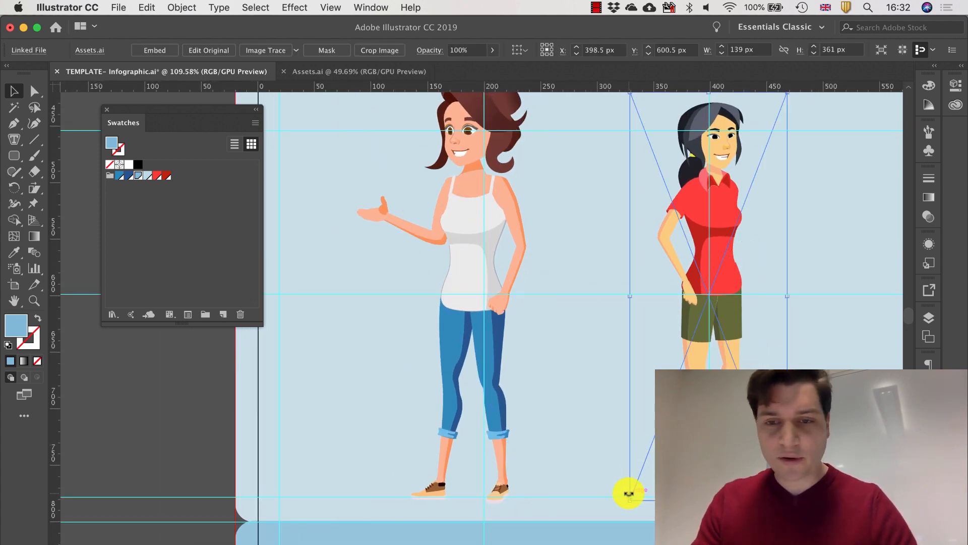
left_click_drag(628, 500, 604, 528)
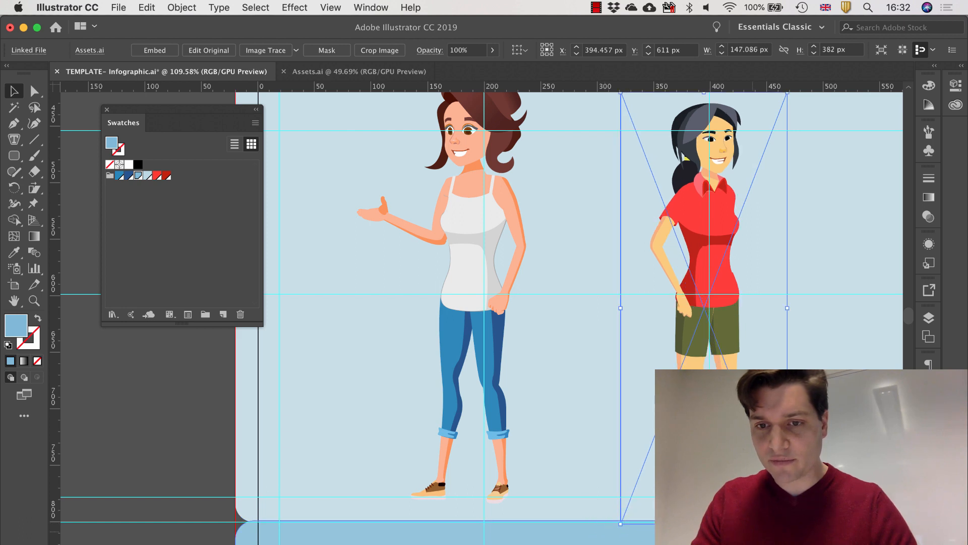
scroll(786, 222, "up", 2)
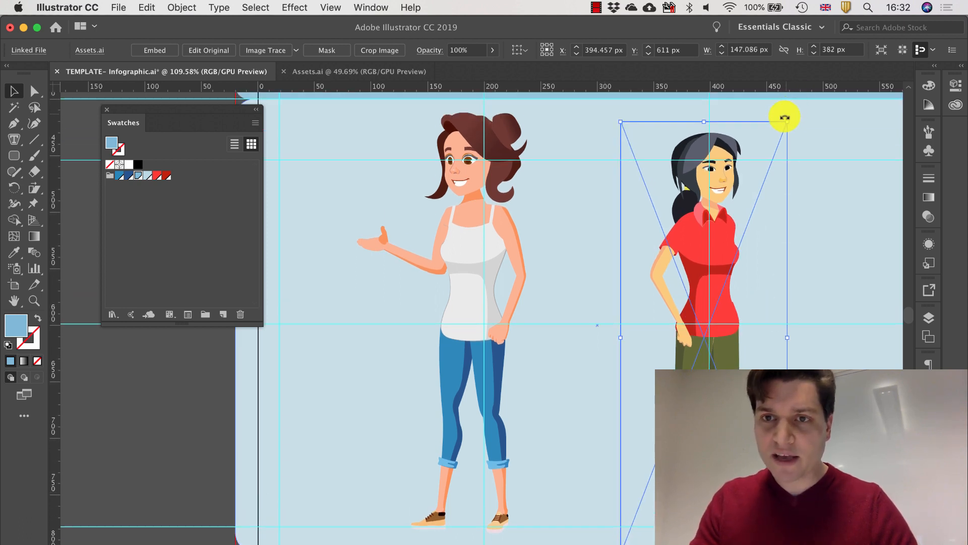
left_click_drag(784, 120, 792, 114)
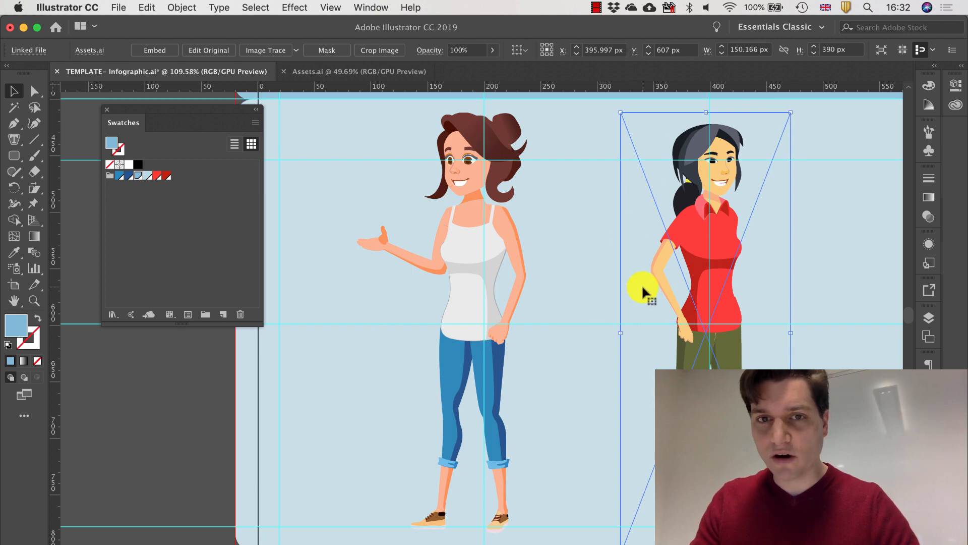
scroll(642, 283, "down", 2)
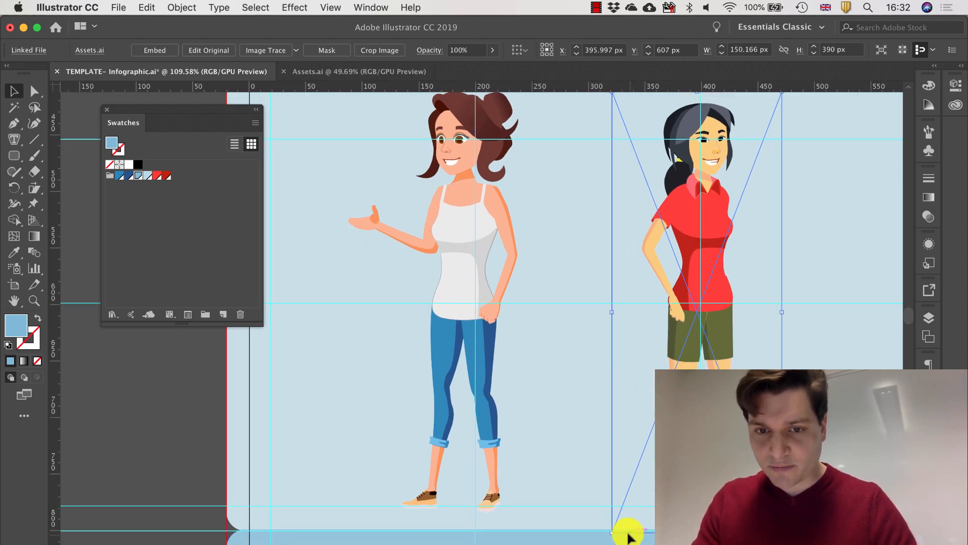
left_click_drag(613, 530, 607, 541)
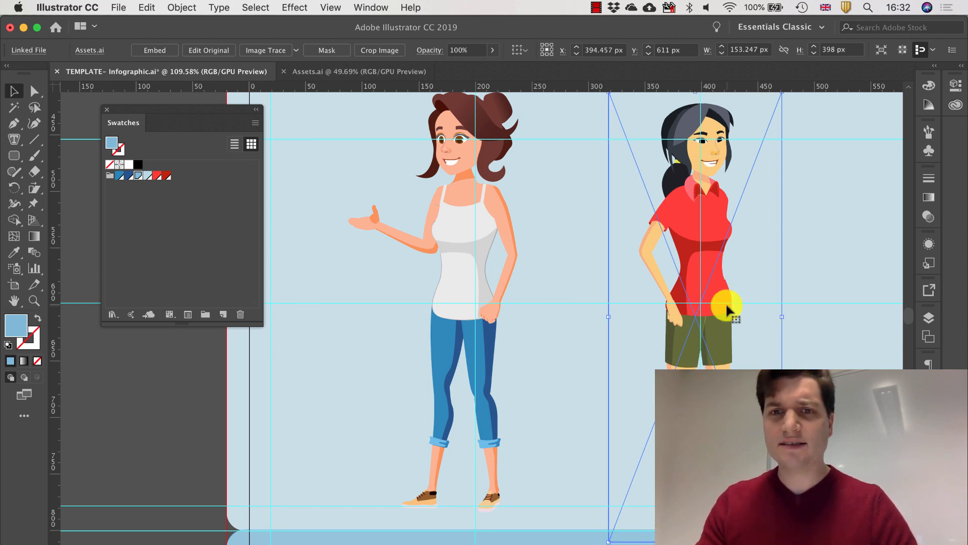
scroll(728, 317, "up", 1)
left_click_drag(779, 103, 783, 101)
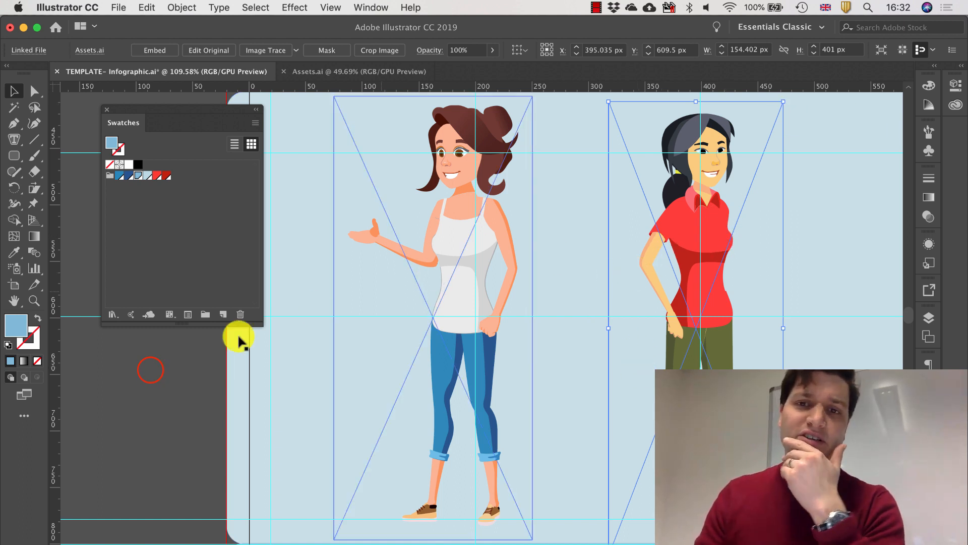
left_click(151, 370)
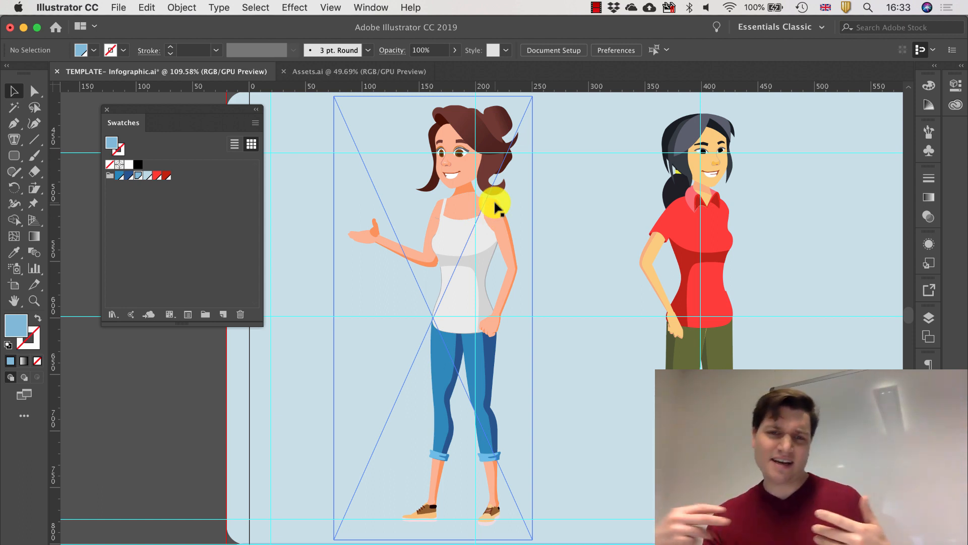
Float the open documents to minimise the Assets.ai window, and dock the infographic template again
left_click_drag(548, 77, 526, 102)
left_click(164, 96)
left_click_drag(166, 74, 181, 72)
left_click(111, 59)
left_click_drag(111, 59, 136, 86)
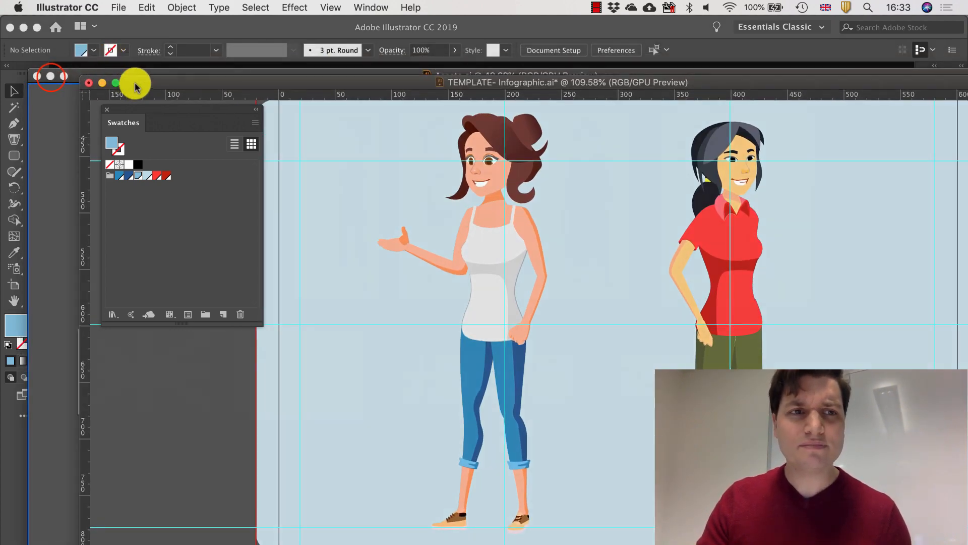
left_click(51, 76)
left_click_drag(248, 86, 231, 65)
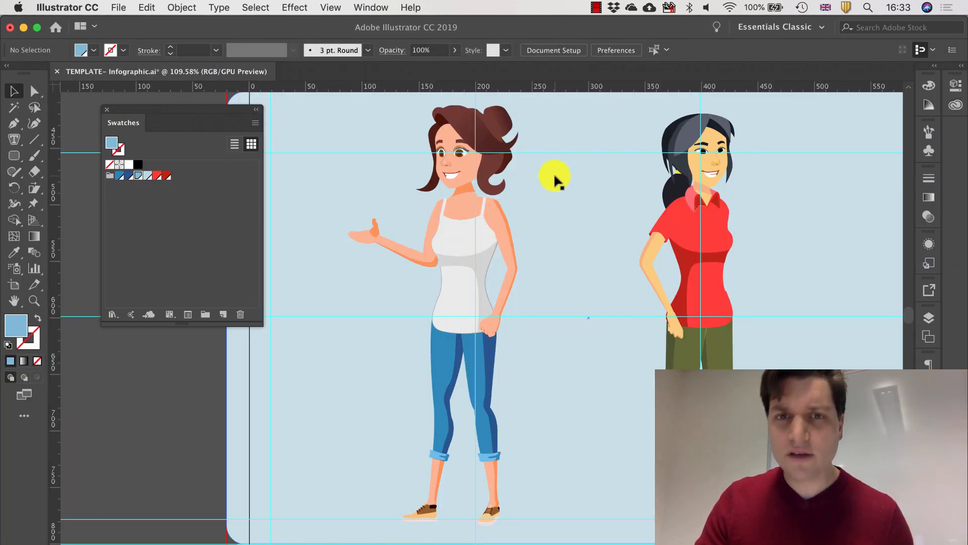
Add a horizontal guide level with the top of the head of the woman in the white top
scroll(554, 177, "down", 2)
scroll(562, 244, "up", 3)
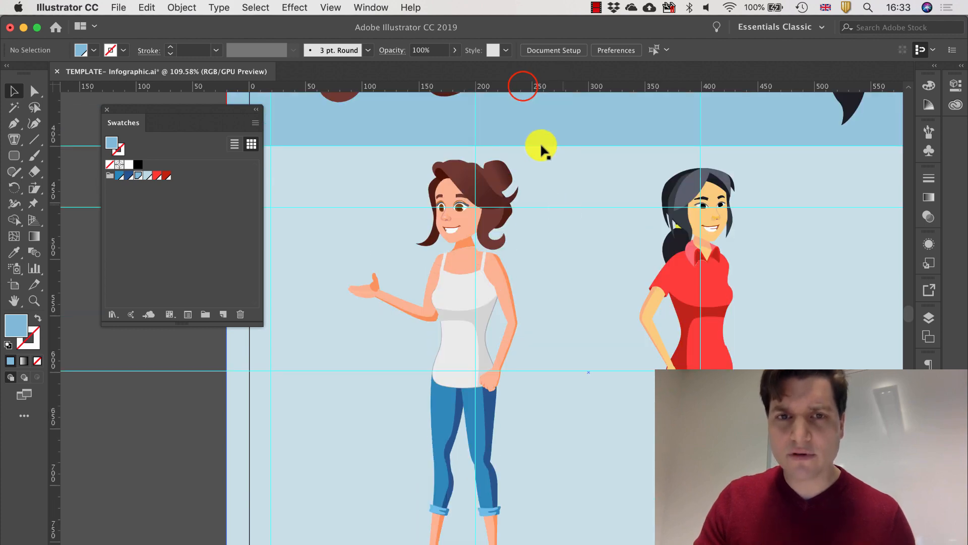
left_click_drag(522, 142, 508, 160)
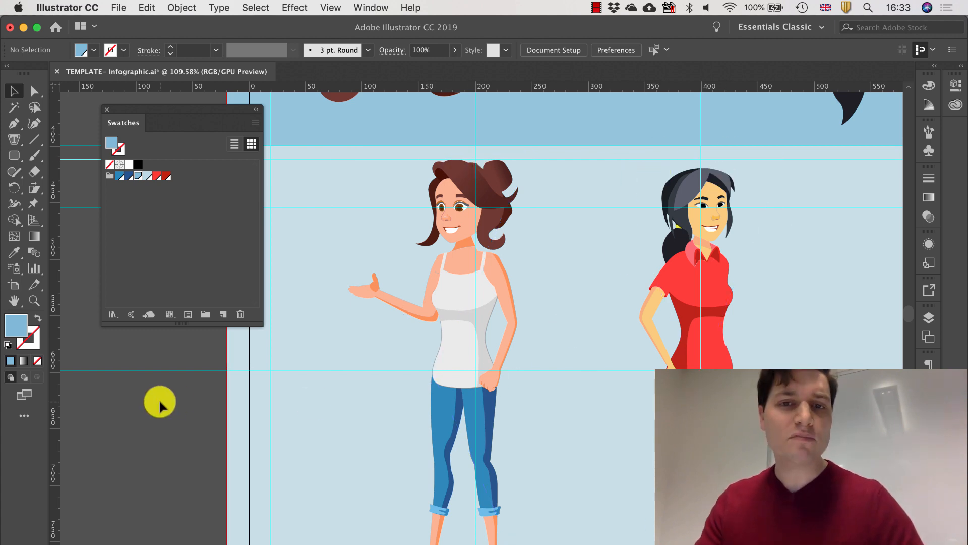
Draw an open callout path with the Pen tool from the red shirt's waist diagonally up to X 442 px, ending horizontally at X 489 px
scroll(422, 335, "down", 3)
scroll(421, 335, "right", 2)
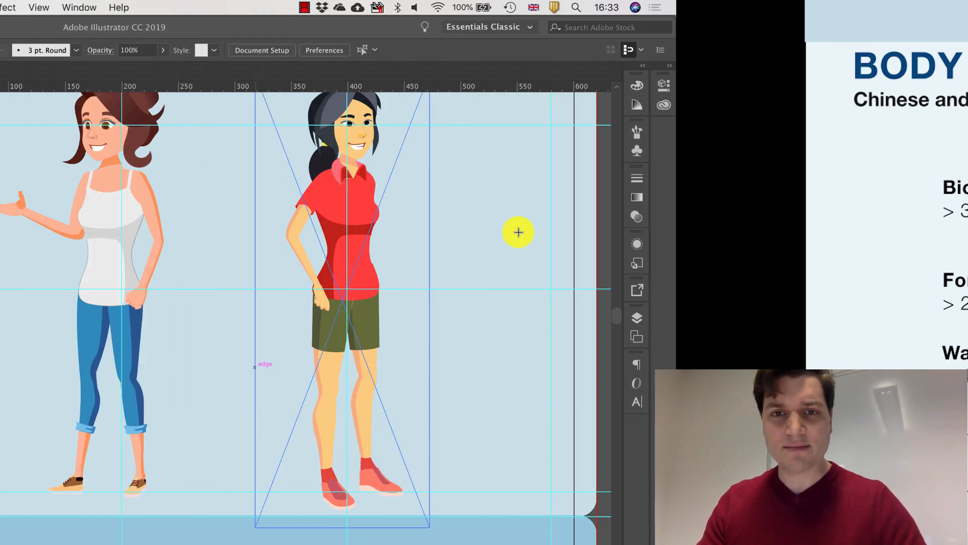
scroll(707, 197, "up", 6)
scroll(684, 384, "right", 2)
scroll(683, 385, "down", 1)
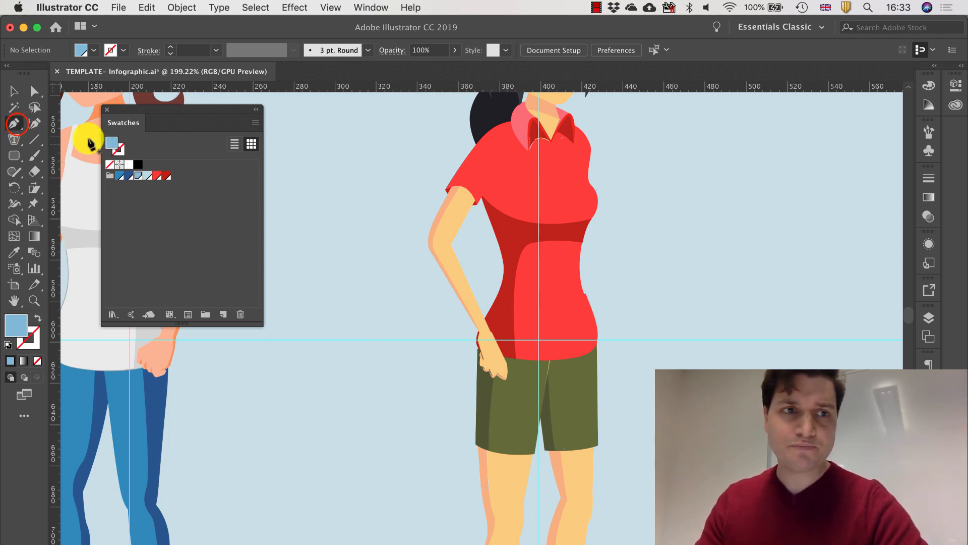
left_click(16, 124)
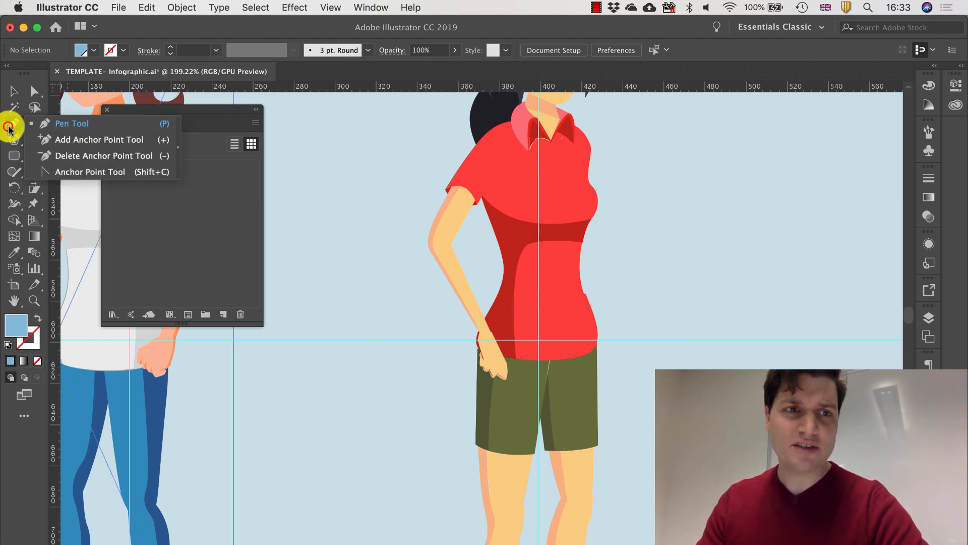
left_click(12, 124)
left_click(565, 287)
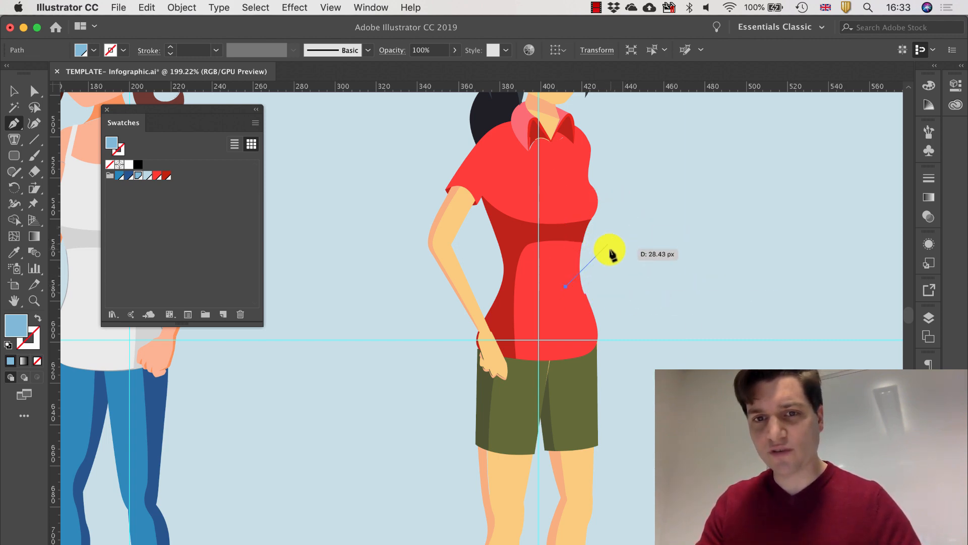
left_click(628, 225)
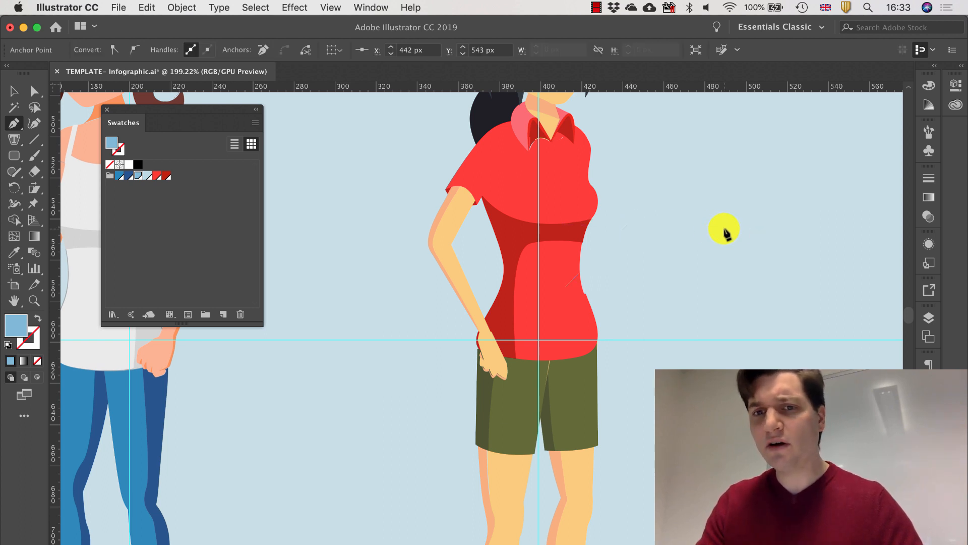
left_click(724, 228)
Remove the callout path's fill and give it a black stroke
left_click(16, 91)
left_click(672, 186)
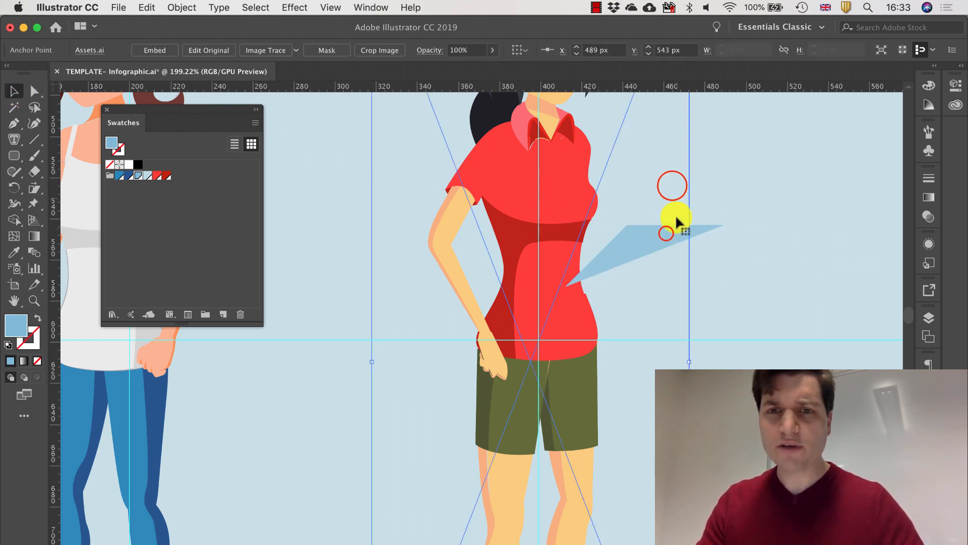
left_click(666, 233)
left_click(92, 50)
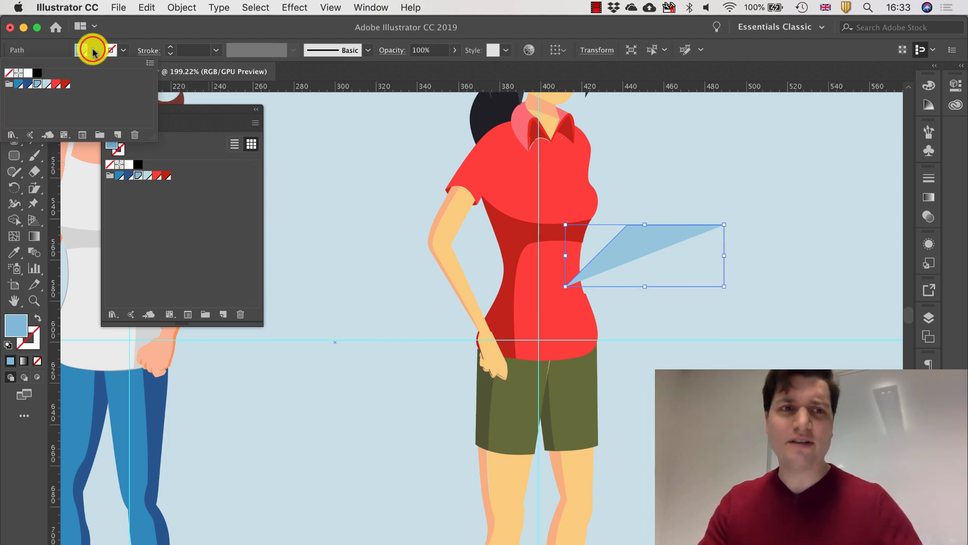
left_click(124, 50)
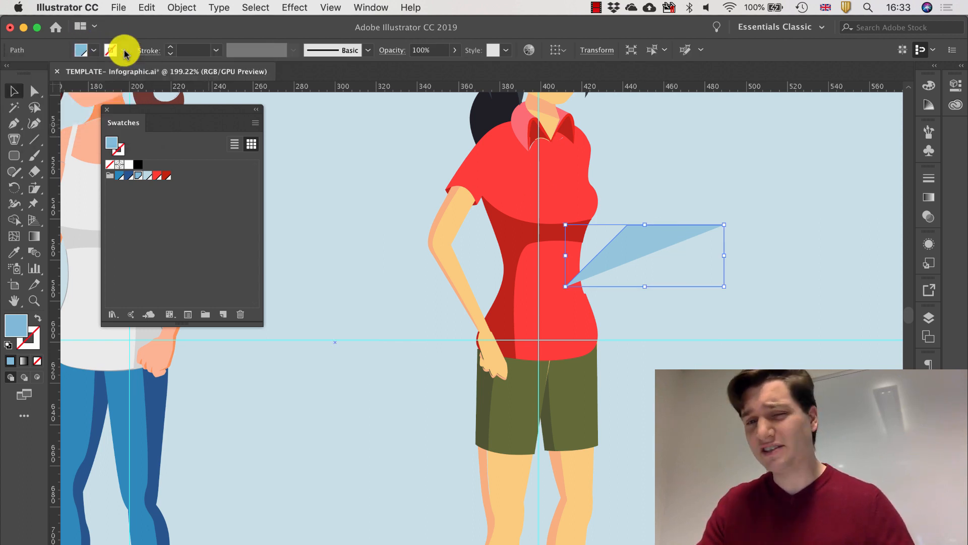
left_click(96, 49)
left_click(96, 49)
left_click(11, 73)
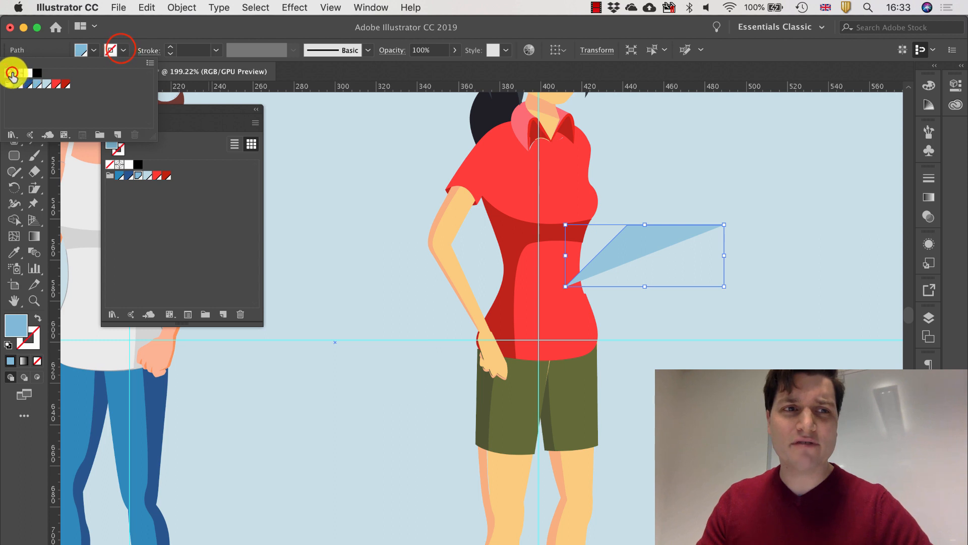
left_click(96, 49)
left_click(124, 50)
left_click(37, 73)
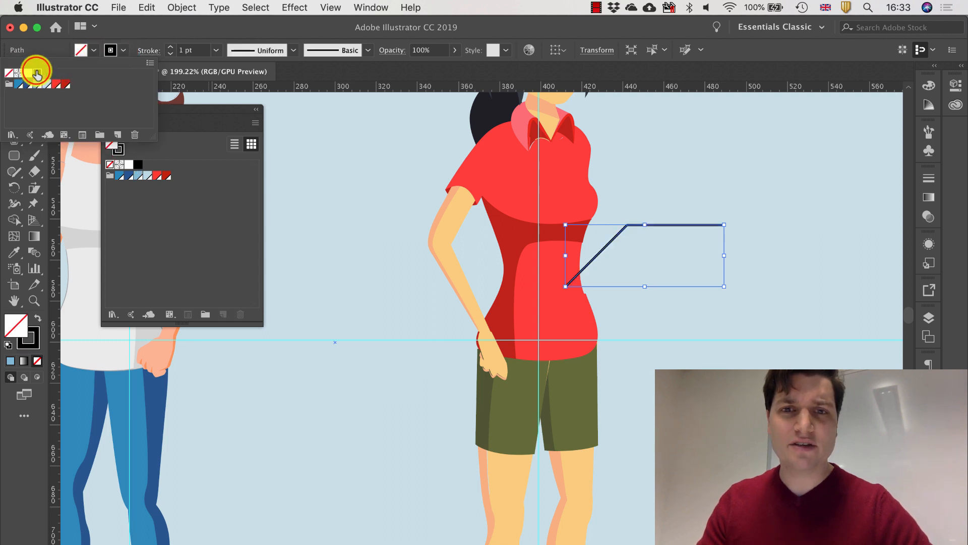
left_click(141, 36)
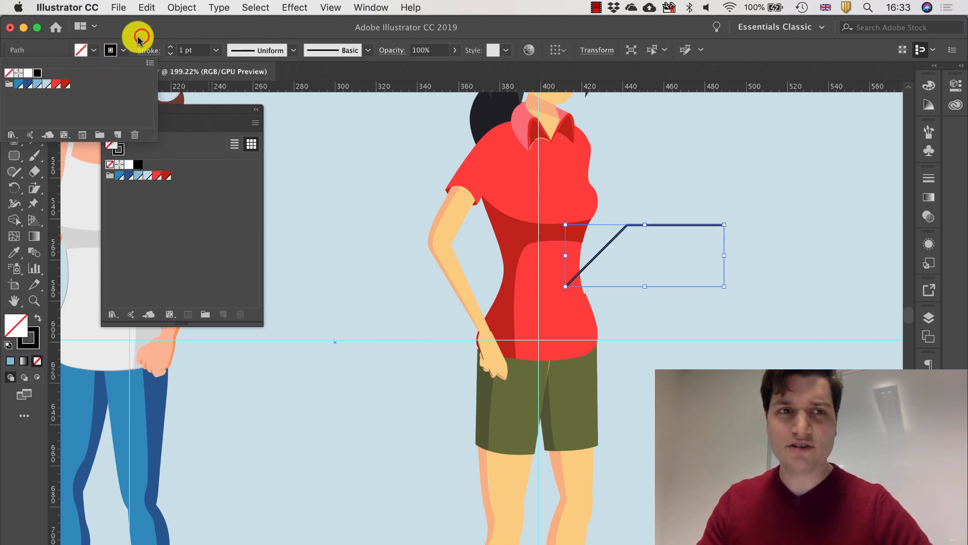
Add an open-circle arrowhead to the start of the callout path at the woman's waist and deselect the path
left_click(143, 50)
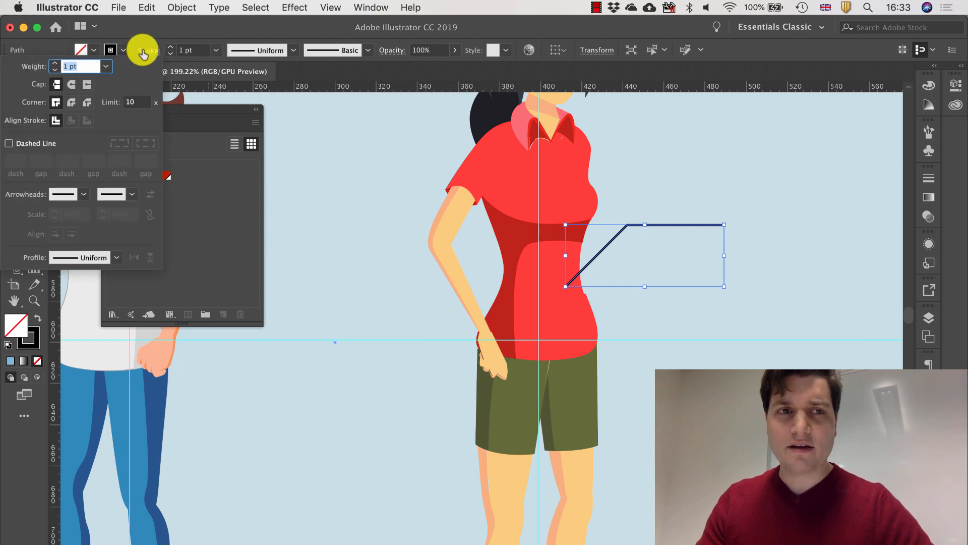
left_click(84, 194)
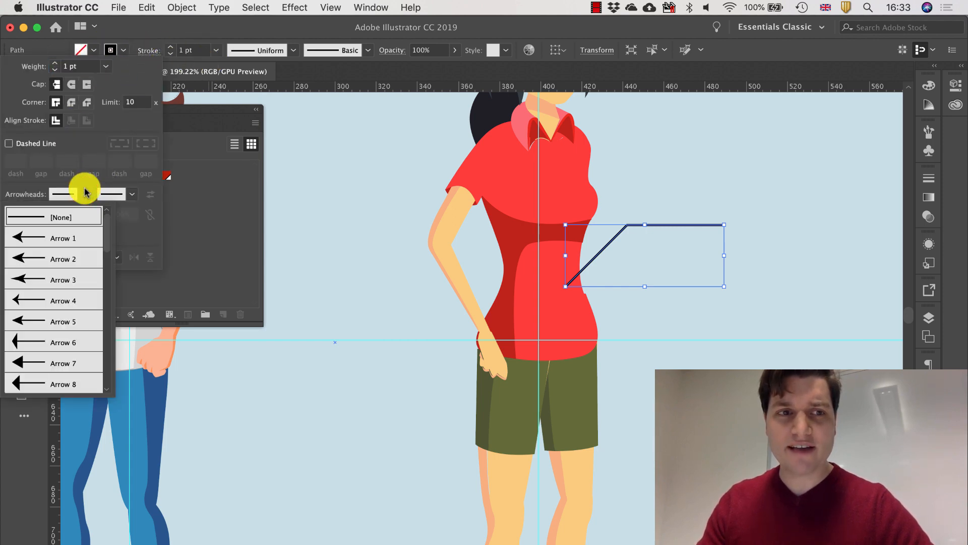
scroll(82, 243, "down", 3)
scroll(81, 264, "down", 5)
left_click(45, 309)
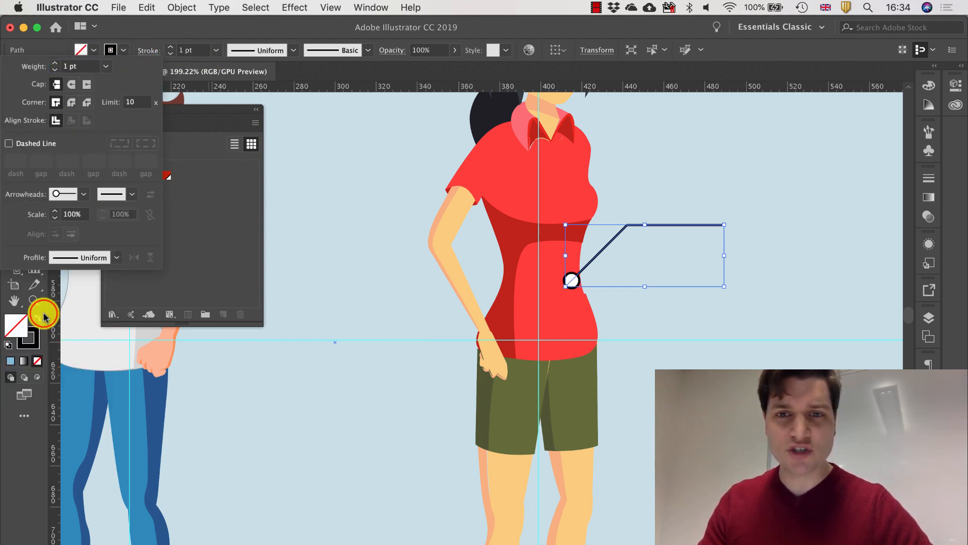
left_click(262, 26)
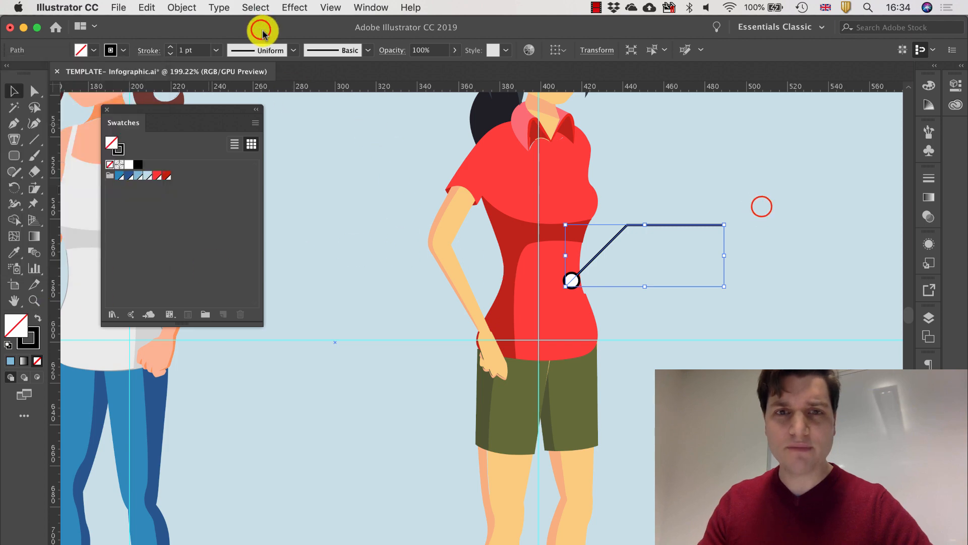
left_click(761, 206)
Place an area text box over the callout's horizontal segment reading "Write Something"
scroll(785, 292, "up", 3)
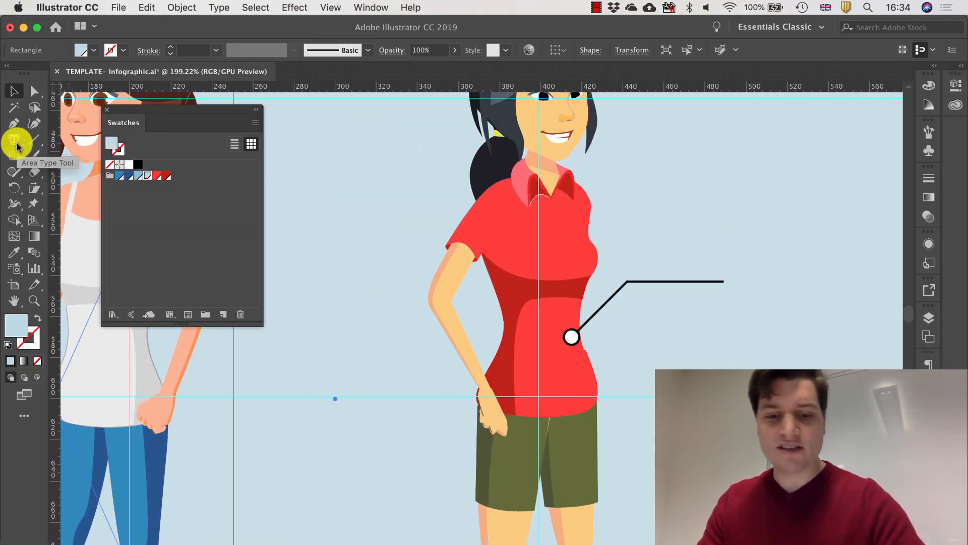
key("t")
left_click(19, 157)
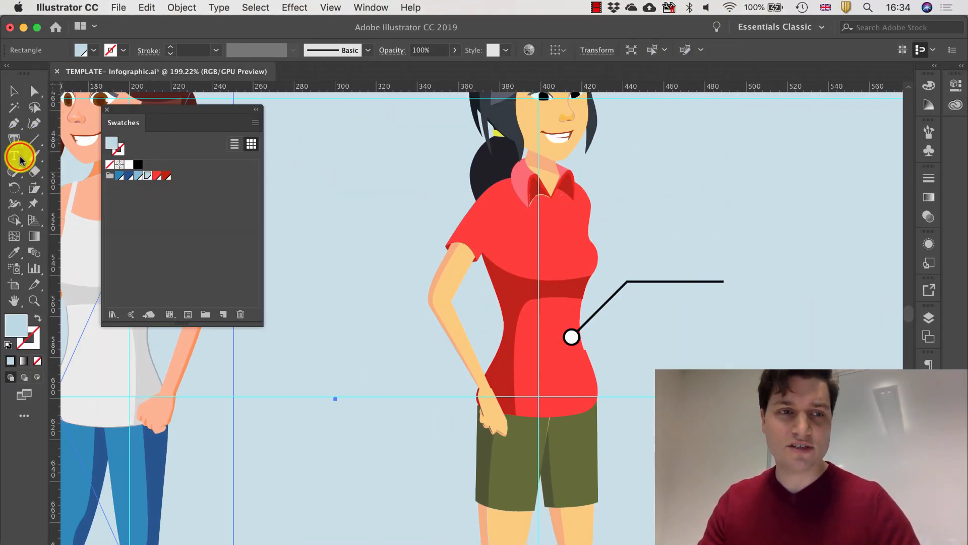
left_click(641, 240)
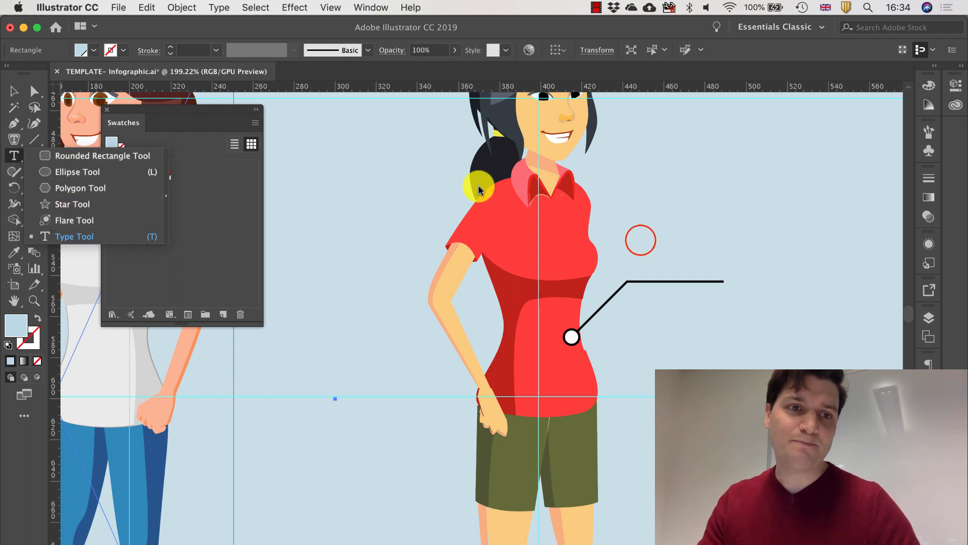
left_click_drag(640, 240, 776, 326)
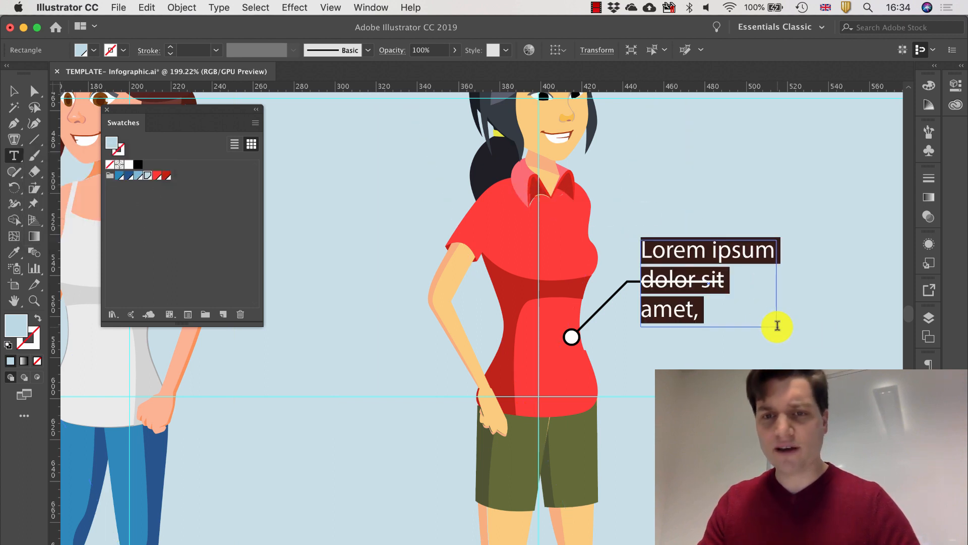
type("Write Some-")
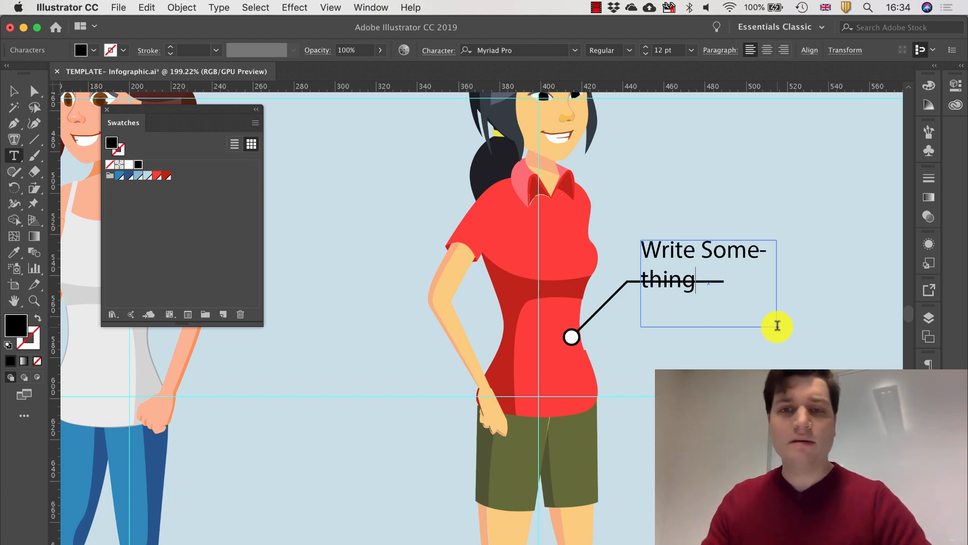
Delete the "Write Something" text box
left_click(14, 91)
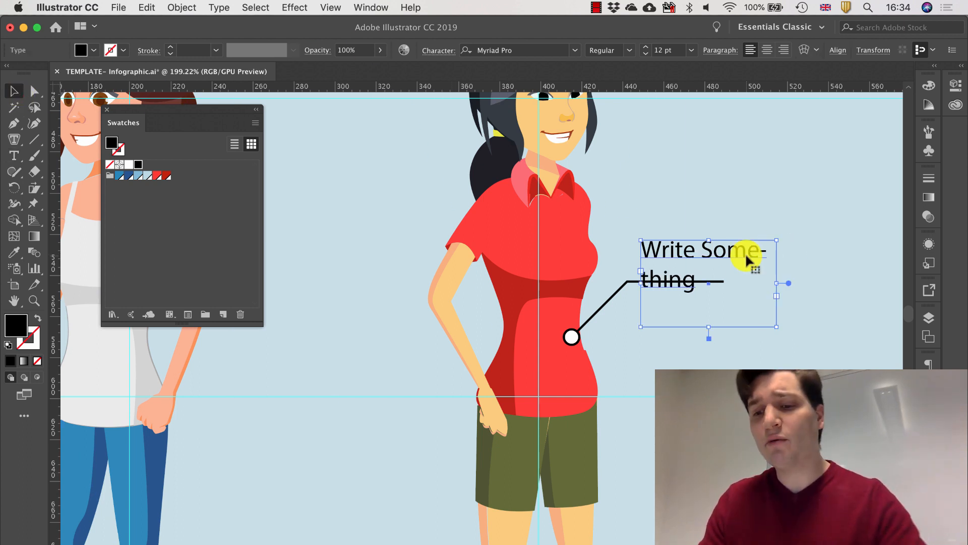
key("Delete")
scroll(674, 289, "down", 1)
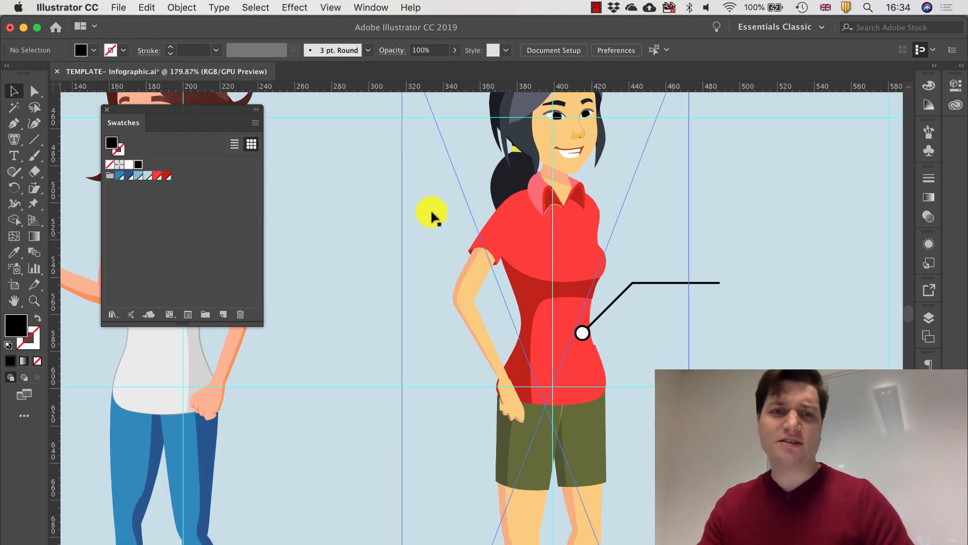
Examine the finished infographic's body callouts, health section and life expectancy section as a reference, and return to the working document
scroll(455, 224, "down", 2)
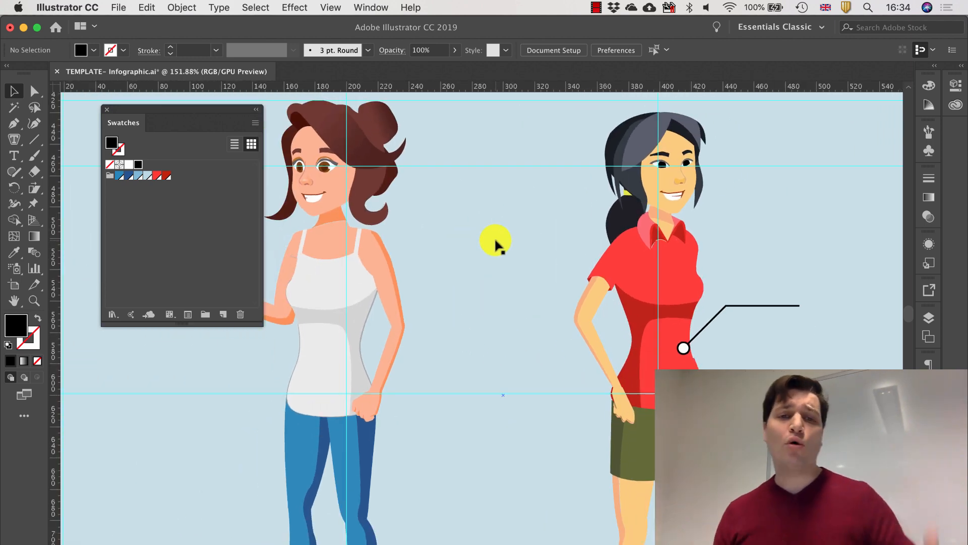
scroll(496, 242, "down", 1)
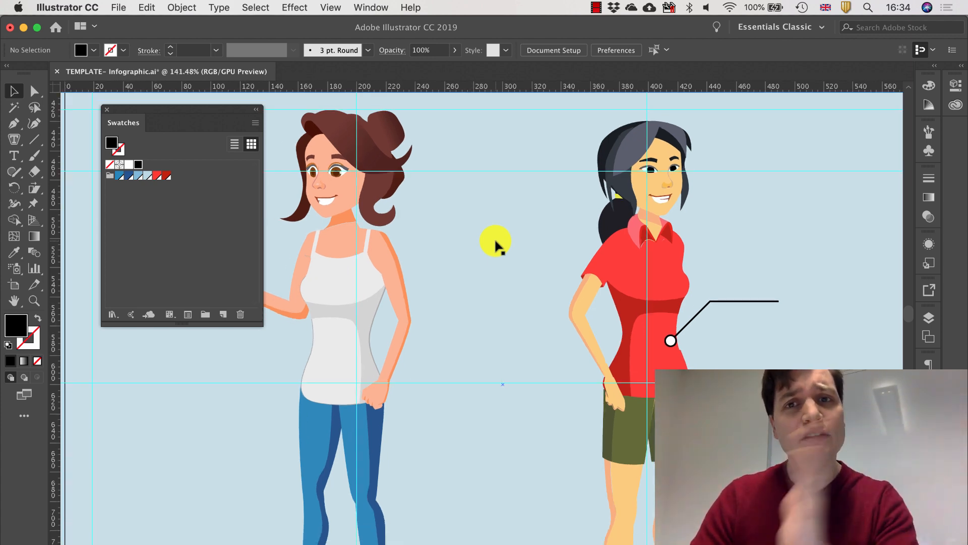
scroll(493, 245, "down", 4)
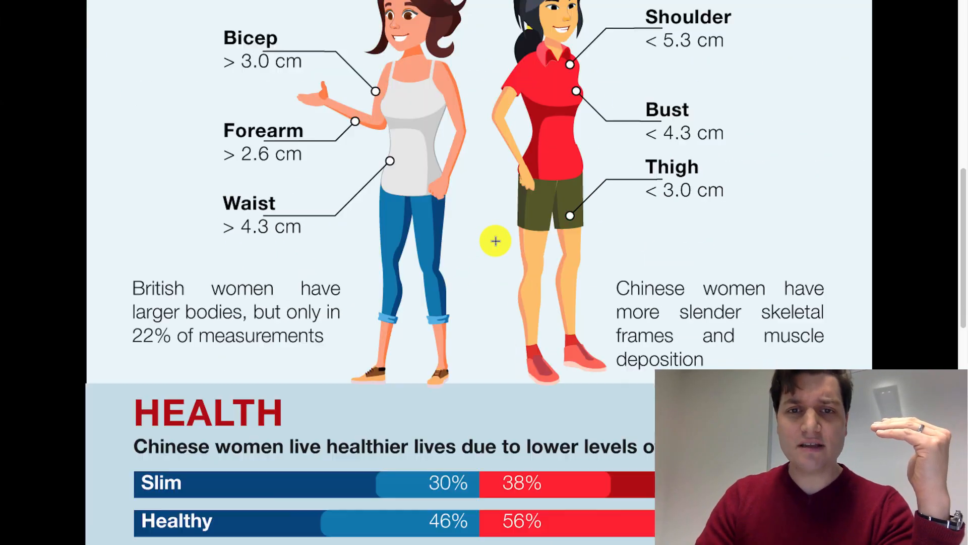
scroll(496, 241, "down", 15)
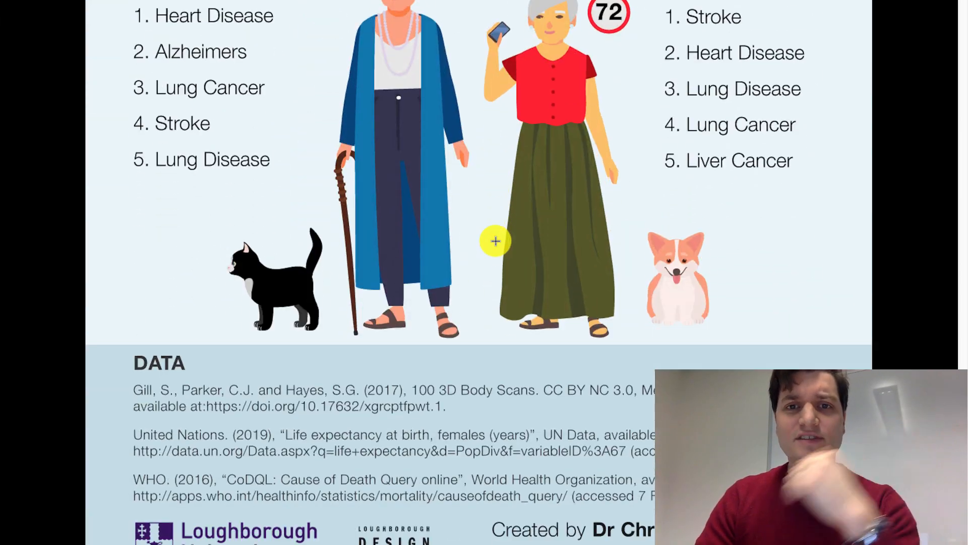
scroll(495, 241, "up", 3)
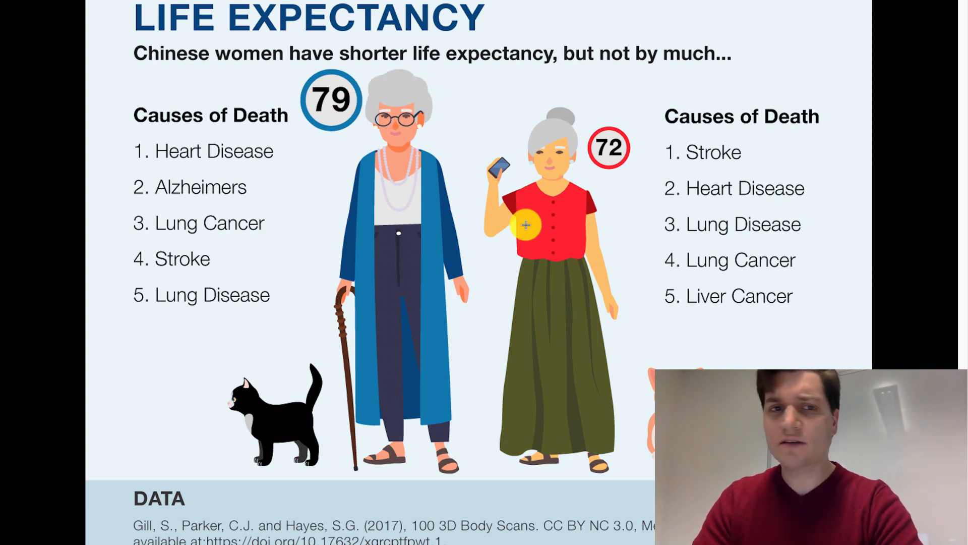
key("ctrl+Left")
Close the floating swatches and add two horizontal guides across the elderly women's section, at eye level and at the feet
scroll(526, 225, "down", 5)
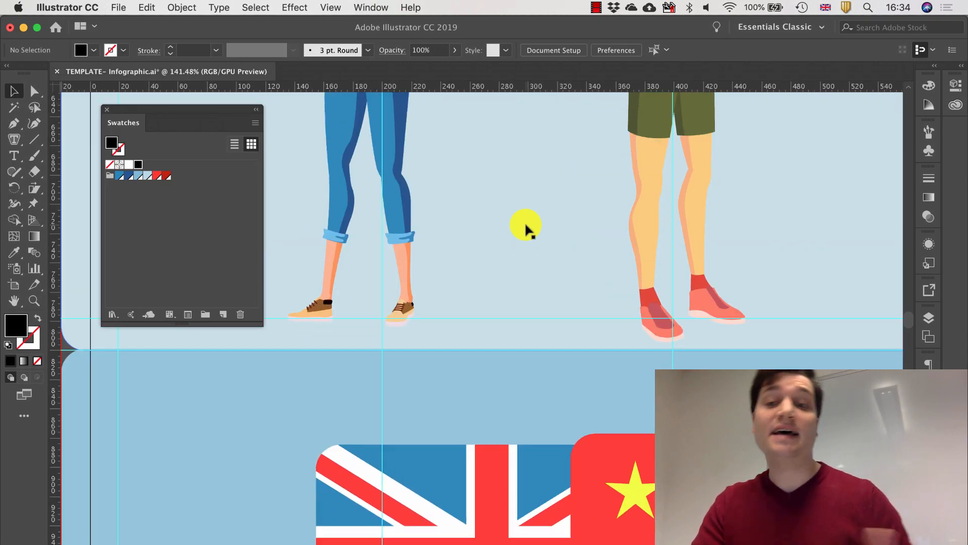
scroll(525, 224, "down", 15)
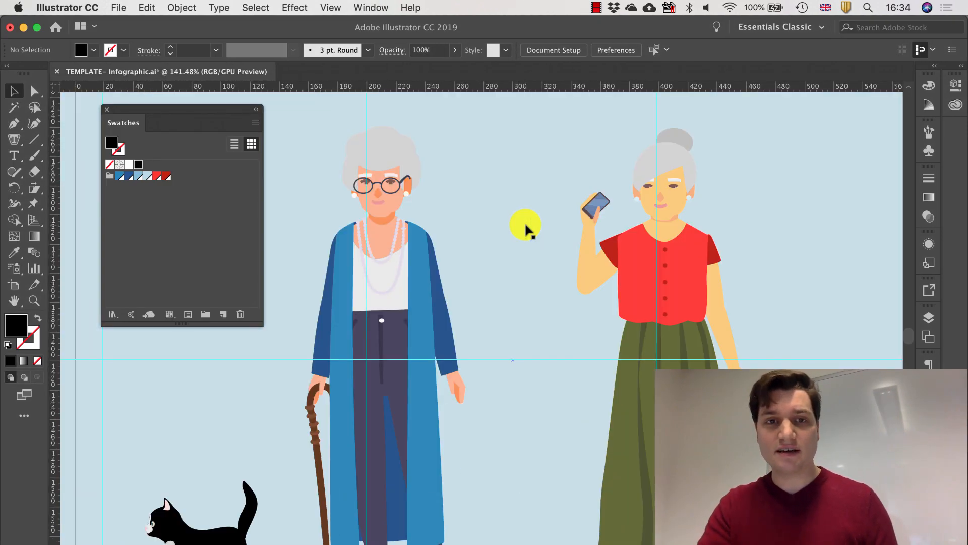
scroll(526, 227, "down", 3)
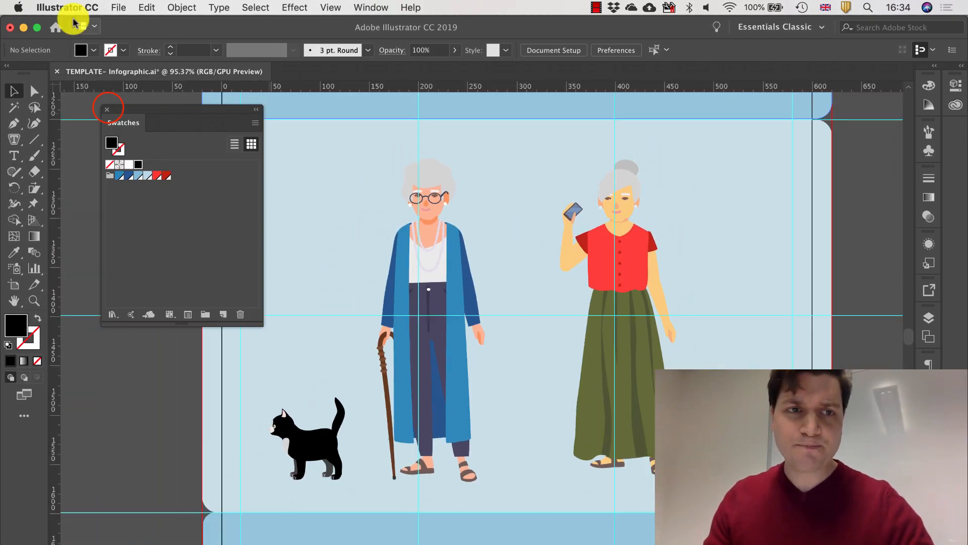
left_click(106, 110)
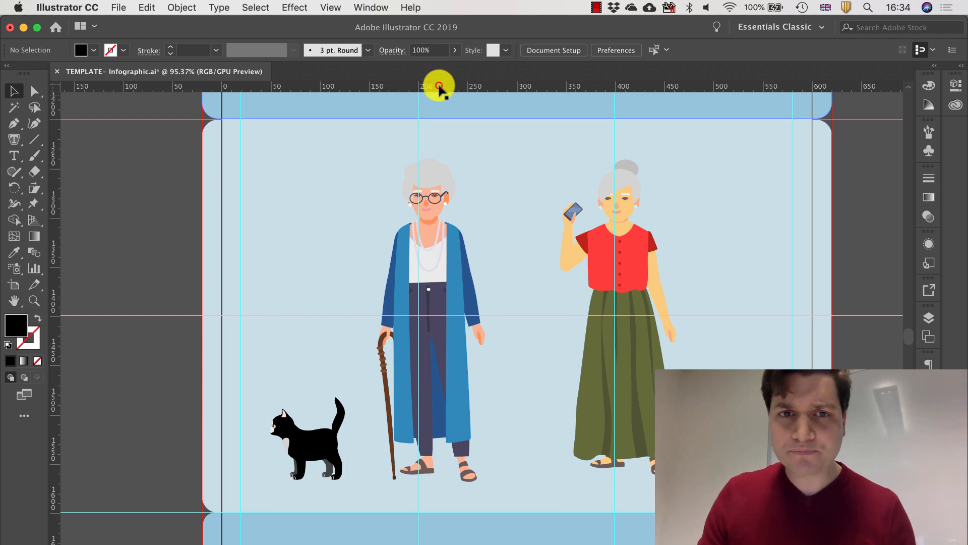
left_click_drag(439, 86, 433, 197)
left_click_drag(451, 86, 429, 471)
Enlarge the elderly woman in the red top to about 228 by 349 px, fitting her eyes and feet to the guides
left_click(640, 306)
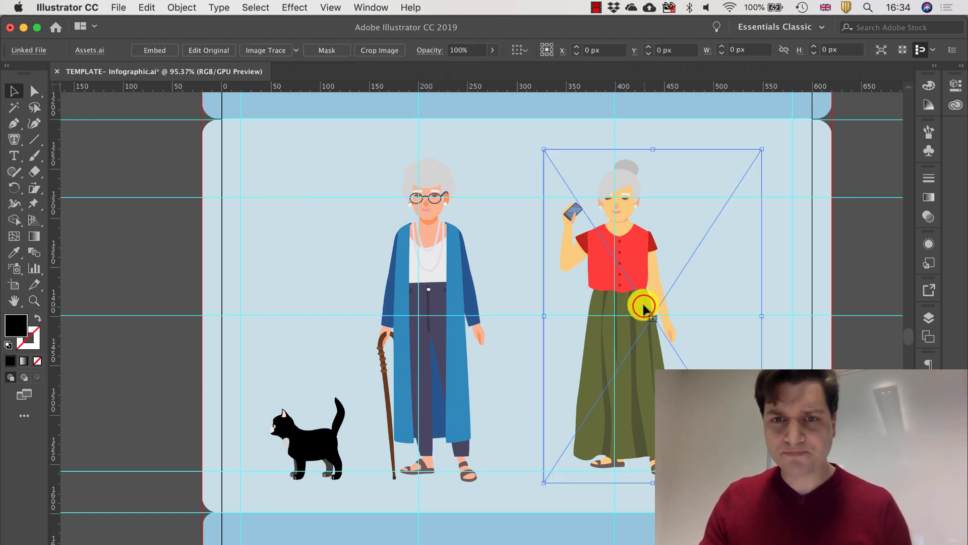
left_click_drag(542, 487, 537, 485)
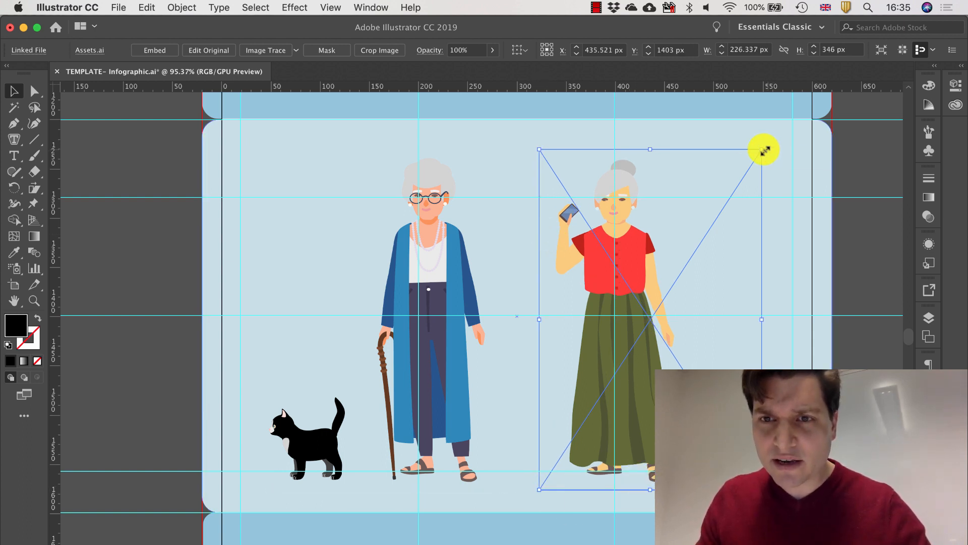
left_click_drag(764, 150, 765, 146)
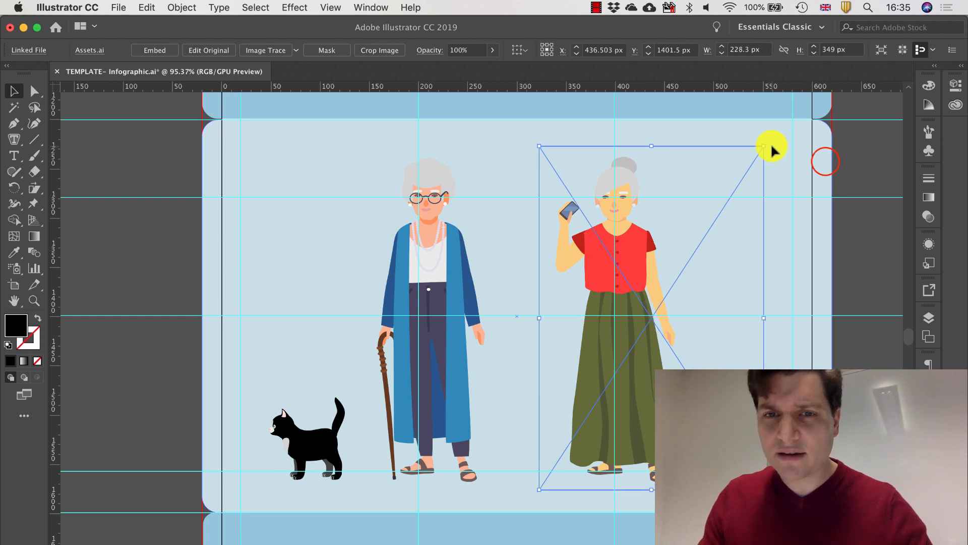
left_click(819, 168)
Scale the elderly woman in the blue coat uniformly to 79%
scroll(843, 206, "right", 5)
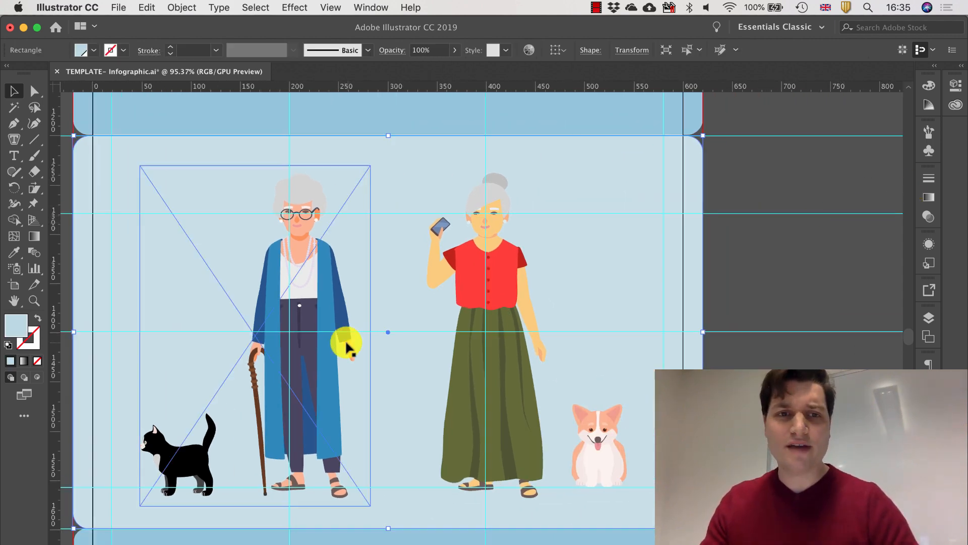
scroll(347, 342, "up", 1)
left_click(328, 222)
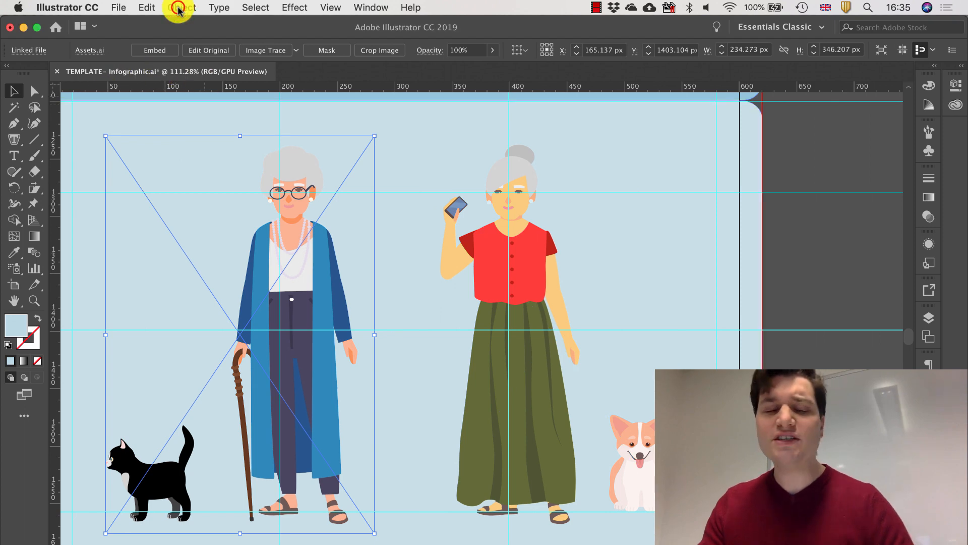
left_click(178, 8)
mouse_move(195, 25)
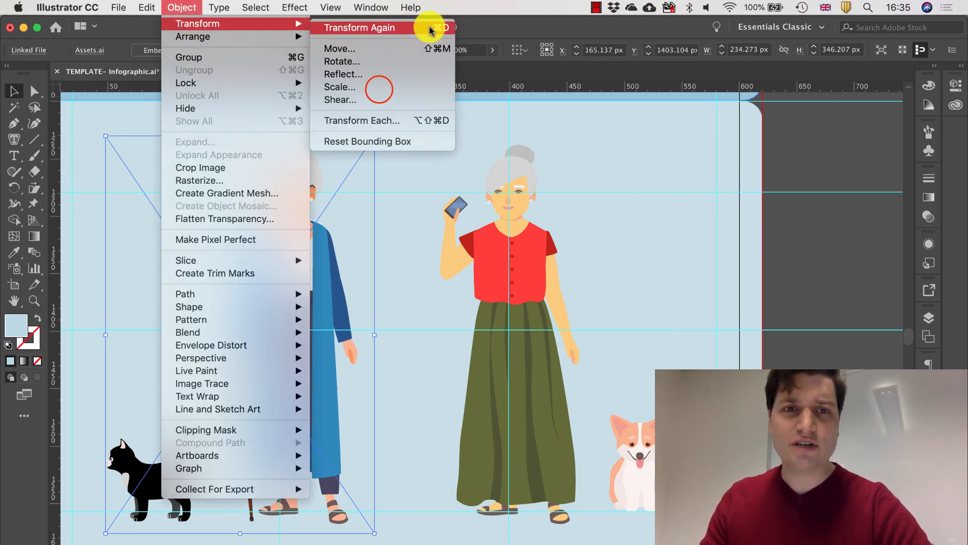
left_click(377, 87)
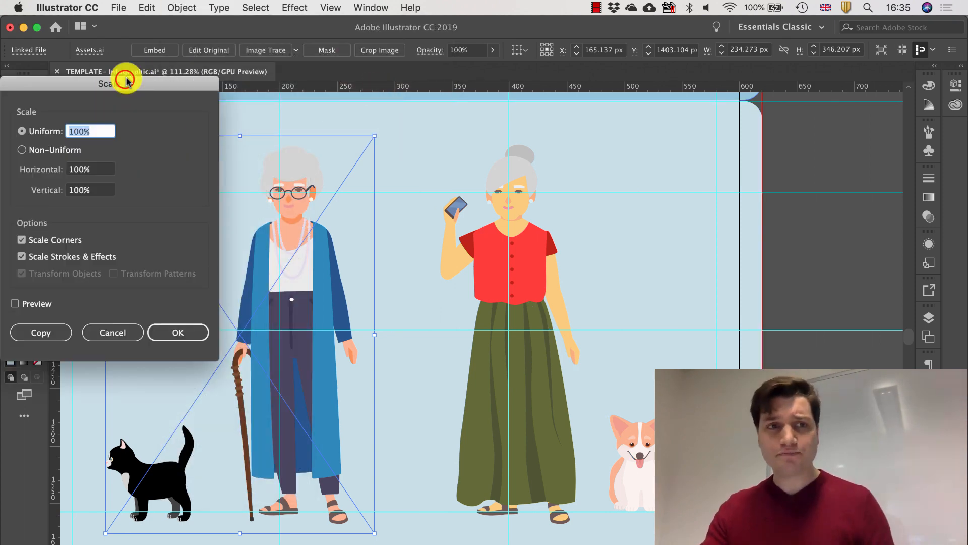
left_click_drag(123, 81, 445, 204)
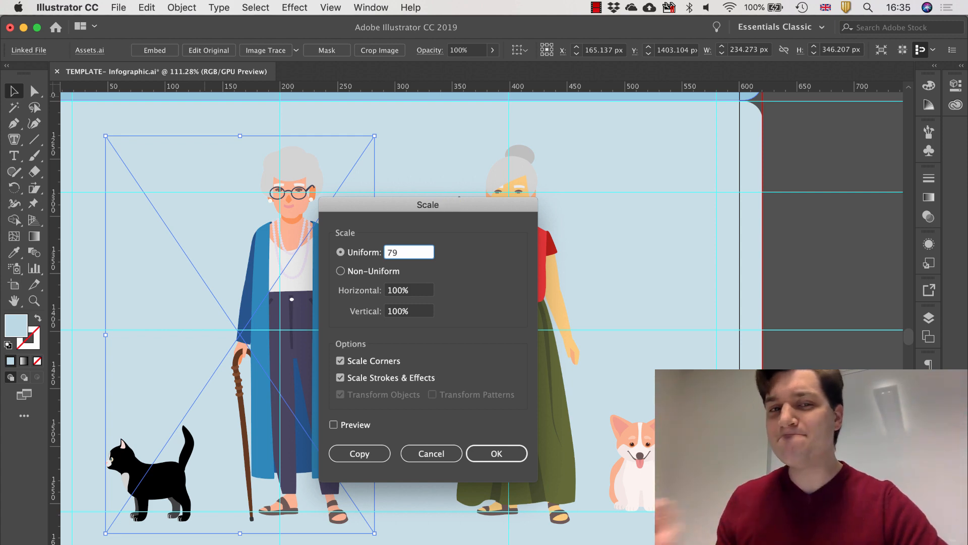
left_click(498, 453)
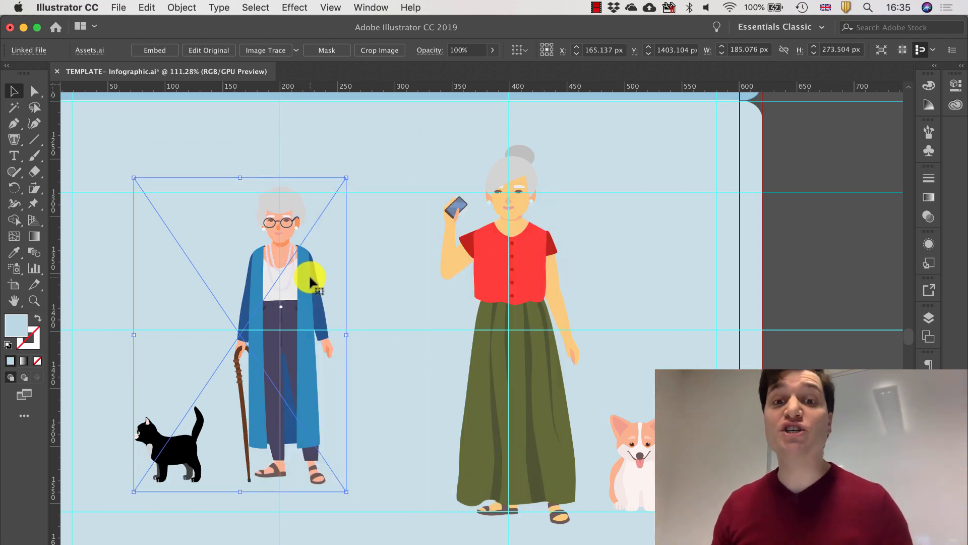
Scale the elderly woman in the red top uniformly to 72%
left_click(450, 264)
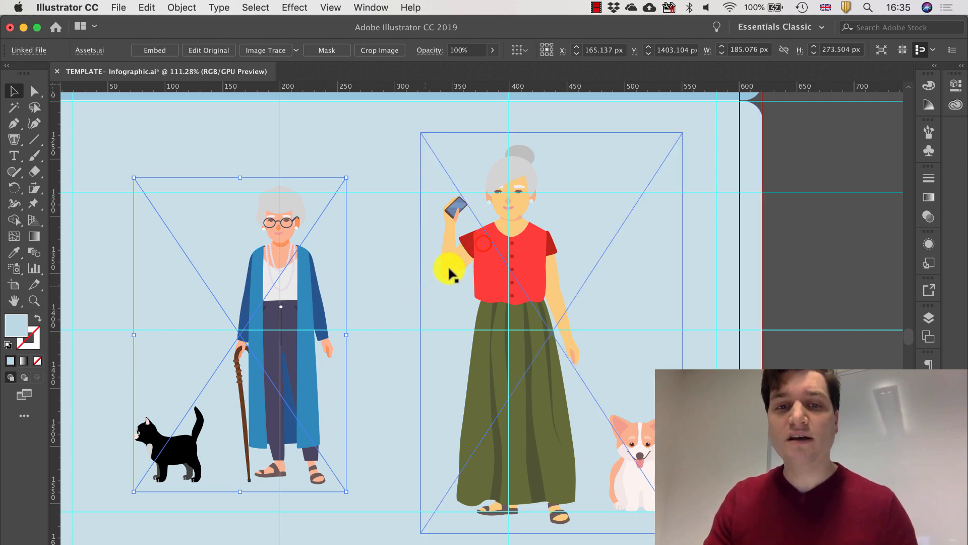
left_click(171, 16)
mouse_move(277, 24)
left_click(335, 85)
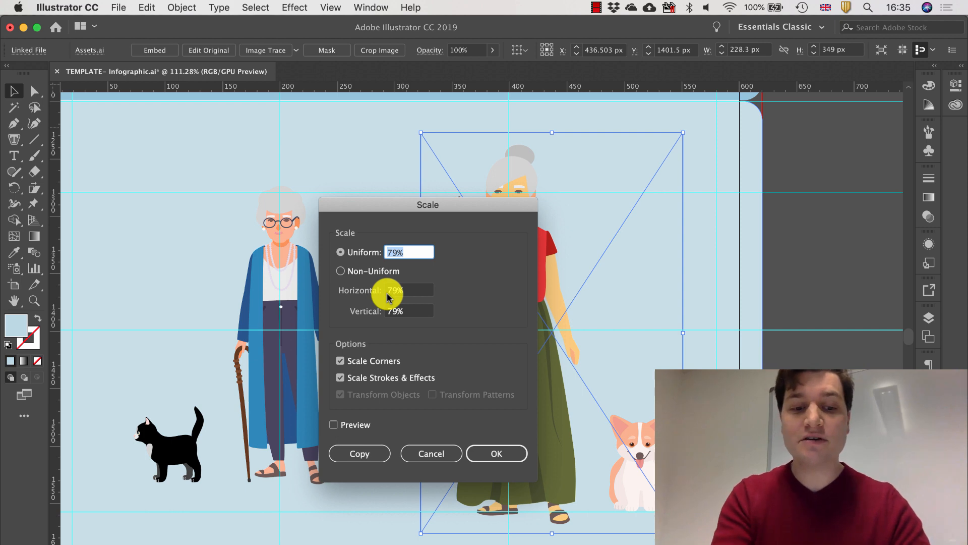
key("Return")
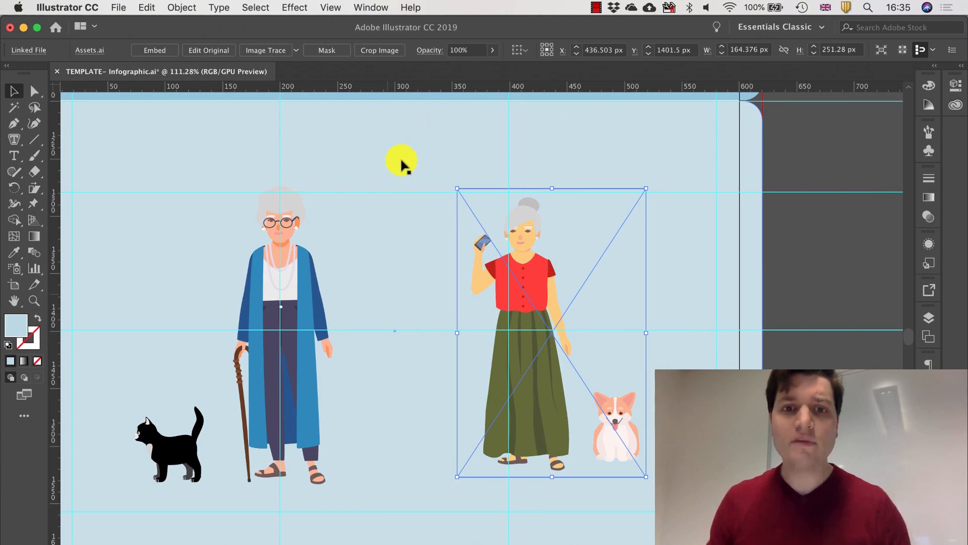
Move both elderly women down so their feet stand on the lower guide, bringing the two figures closer together
left_click(317, 335)
left_click_drag(288, 345, 305, 377)
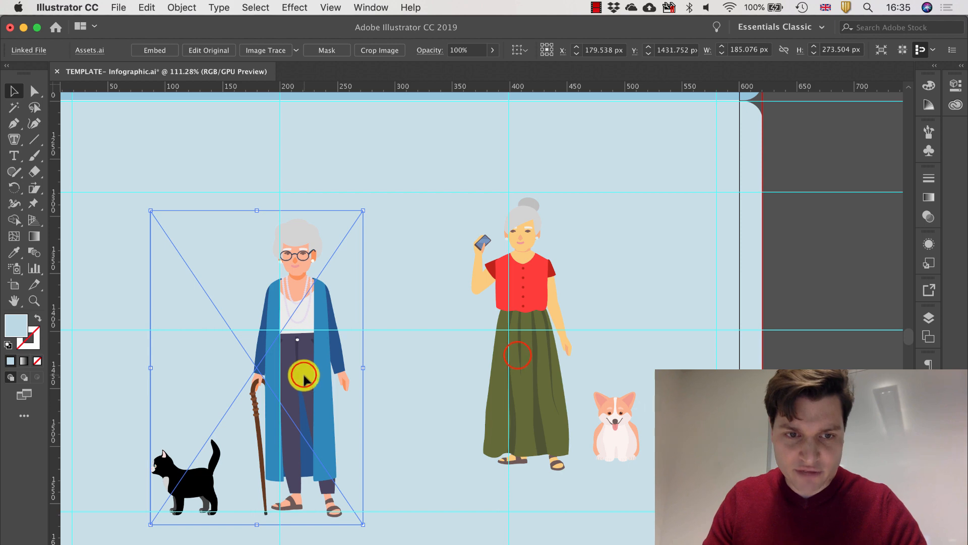
left_click(492, 357)
left_click_drag(551, 368, 503, 404)
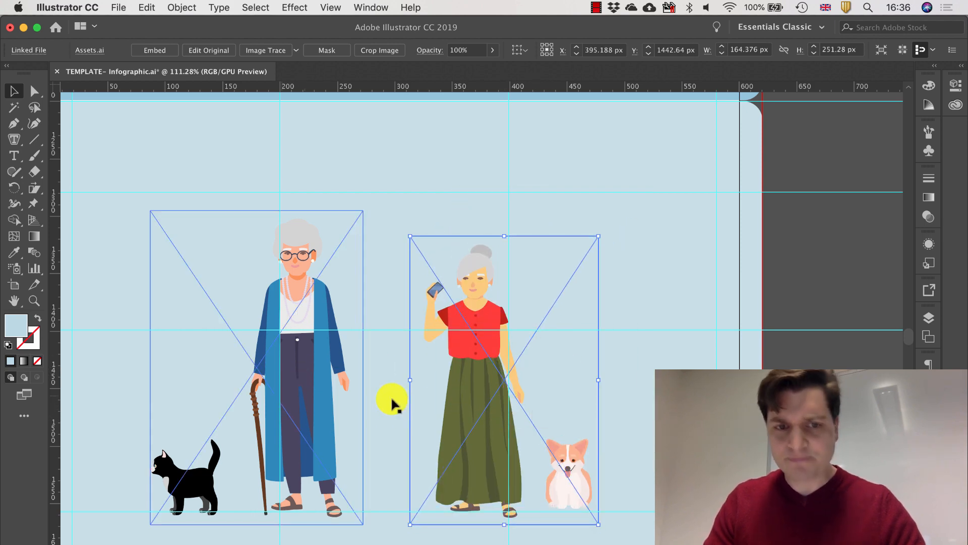
Group the two elderly women's images together and deselect them
left_click(338, 341, "shift")
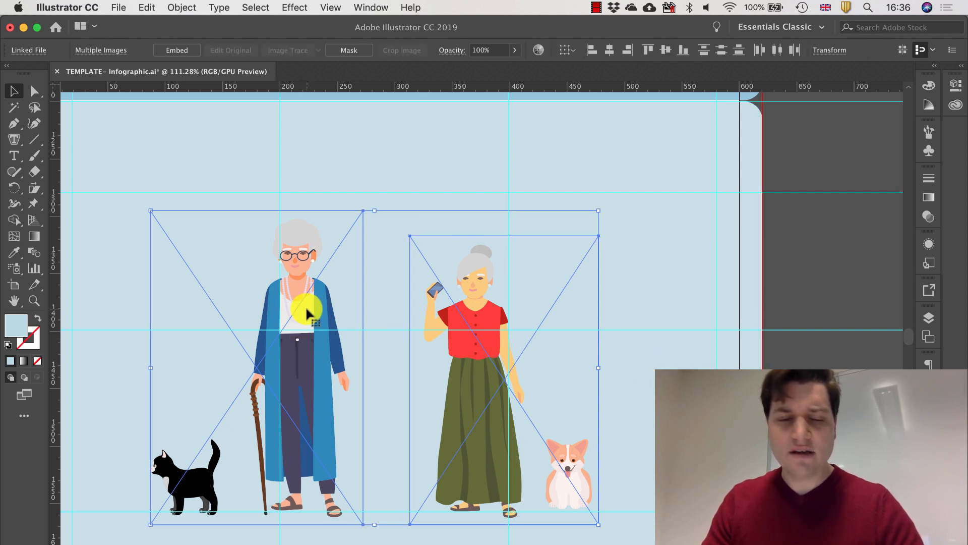
right_click(326, 323)
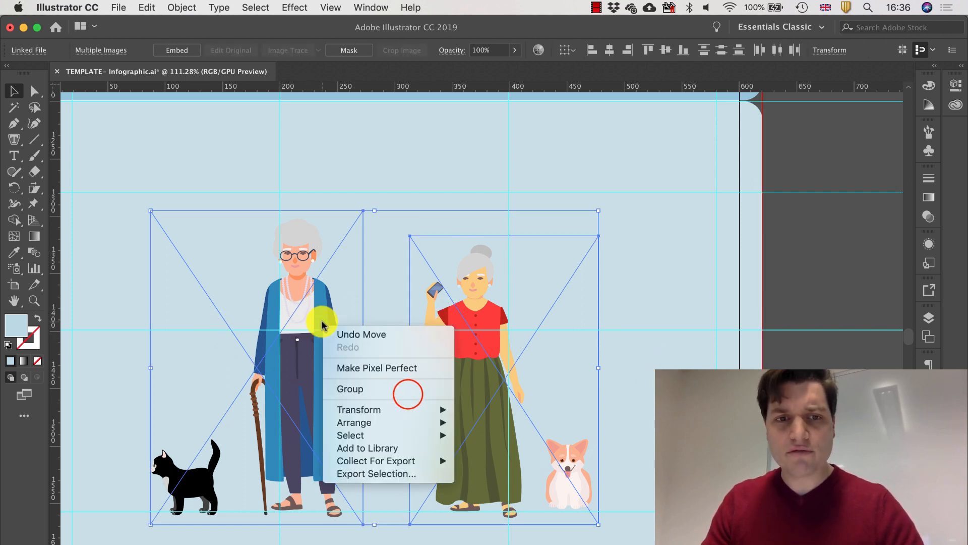
left_click(407, 393)
left_click(820, 249)
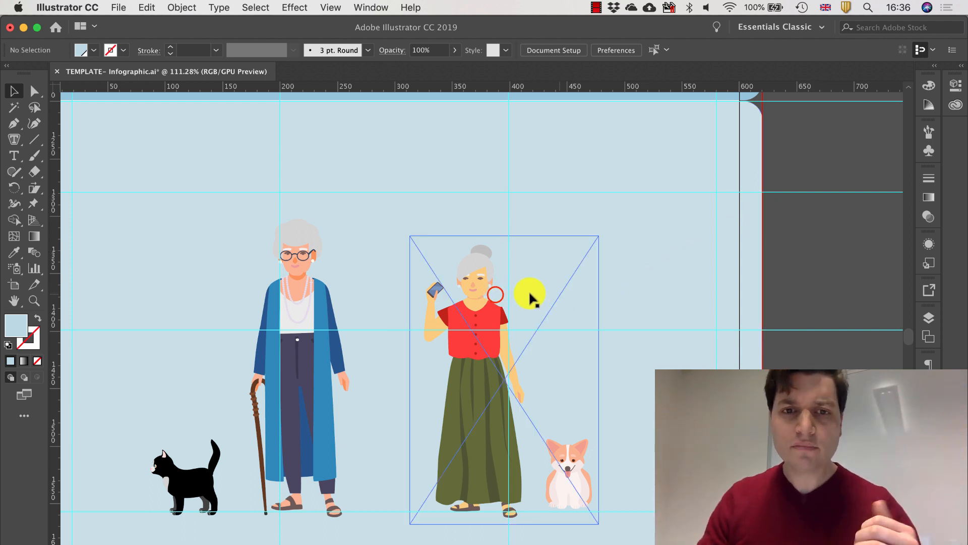
Enlarge the grouped women proportionally to nearly fill the section's height, and shift the group to centre it horizontally in the section
left_click(499, 288)
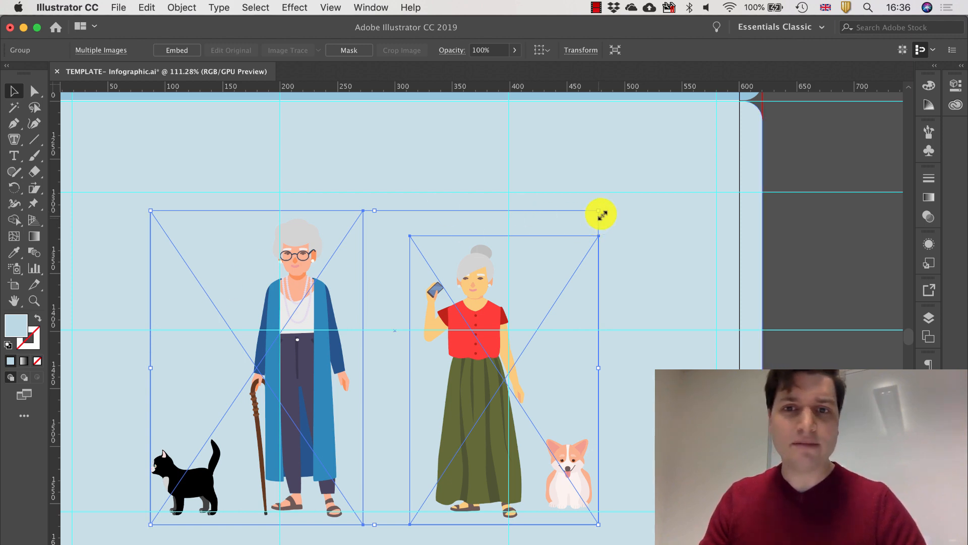
left_click_drag(598, 211, 736, 114)
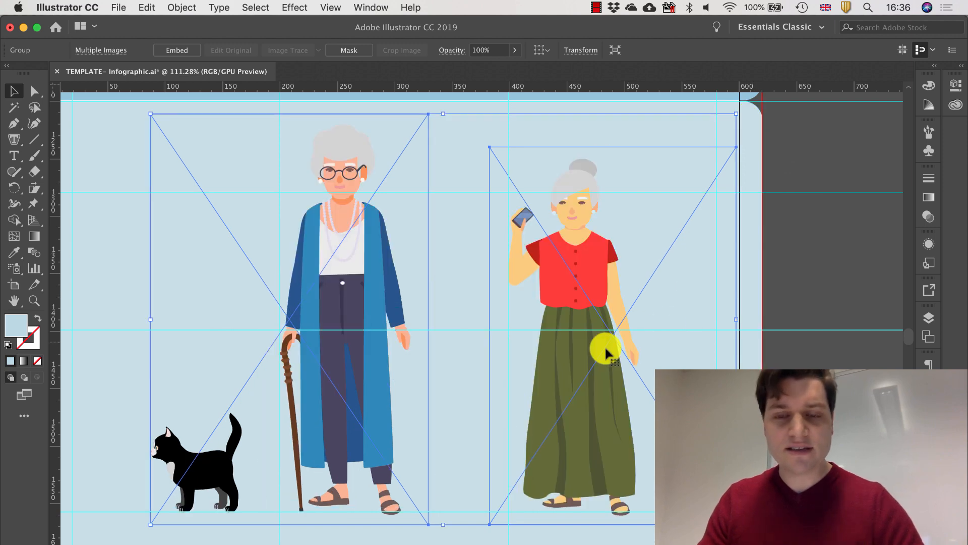
scroll(605, 348, "down", 3)
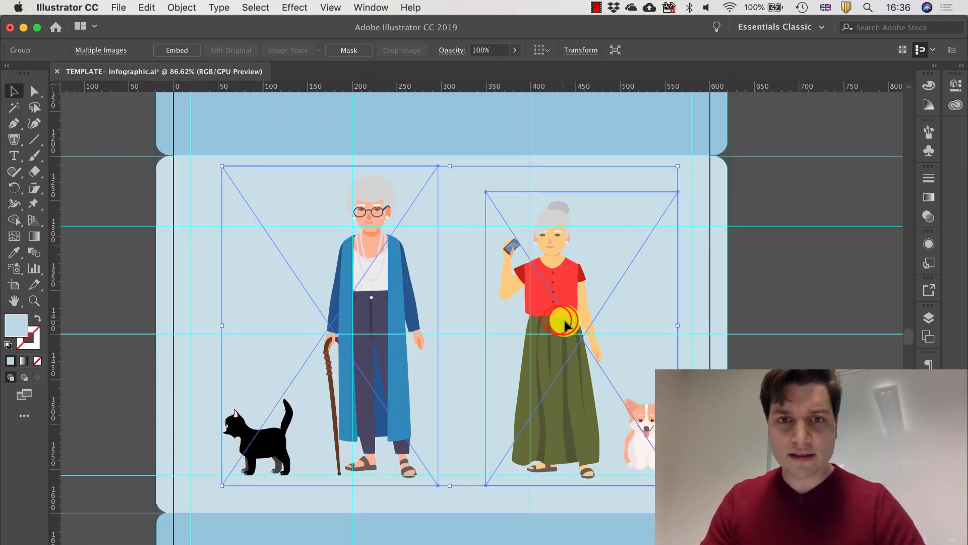
left_click_drag(565, 322, 549, 325)
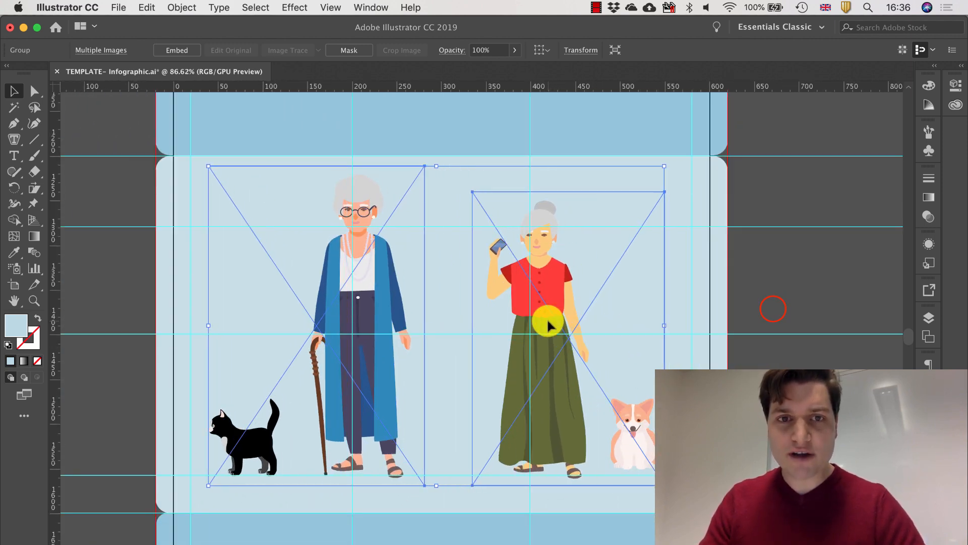
left_click(773, 309)
scroll(438, 359, "down", 4)
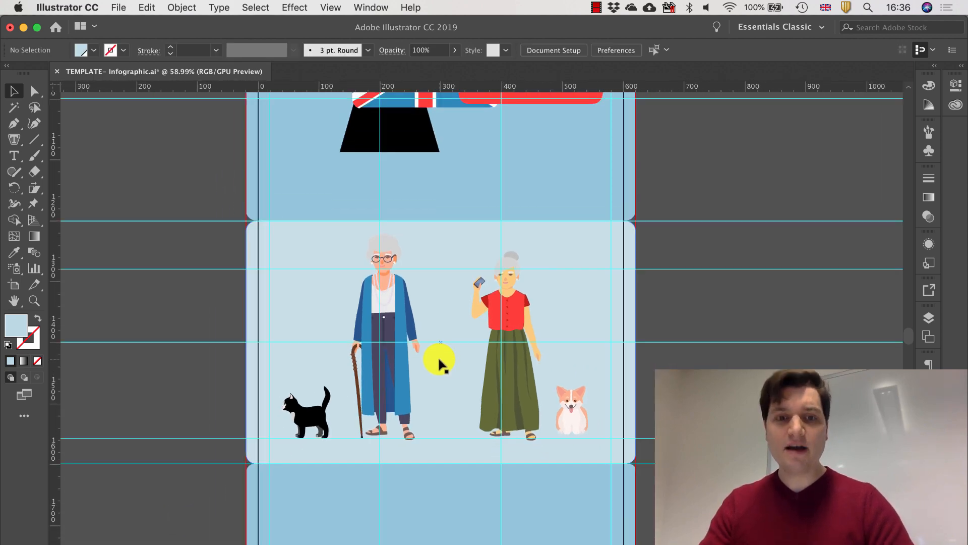
Draw a circle beside the head of the elderly woman in the blue coat with the Ellipse tool
scroll(439, 359, "up", 6)
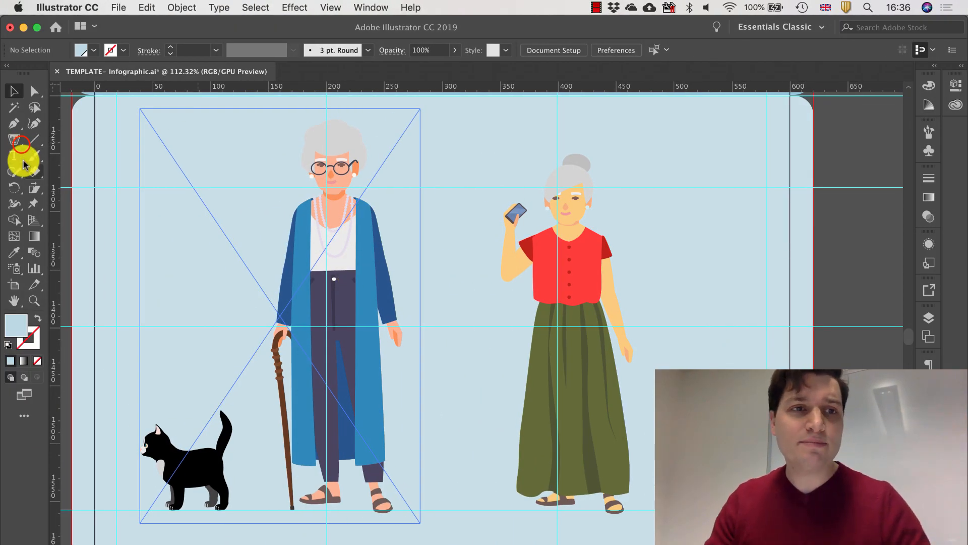
left_click(22, 145)
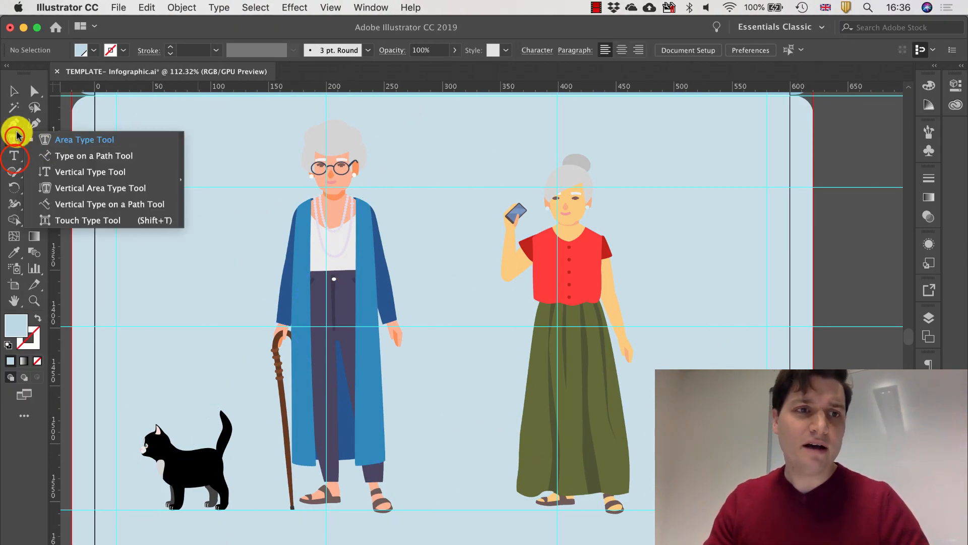
left_click(14, 157)
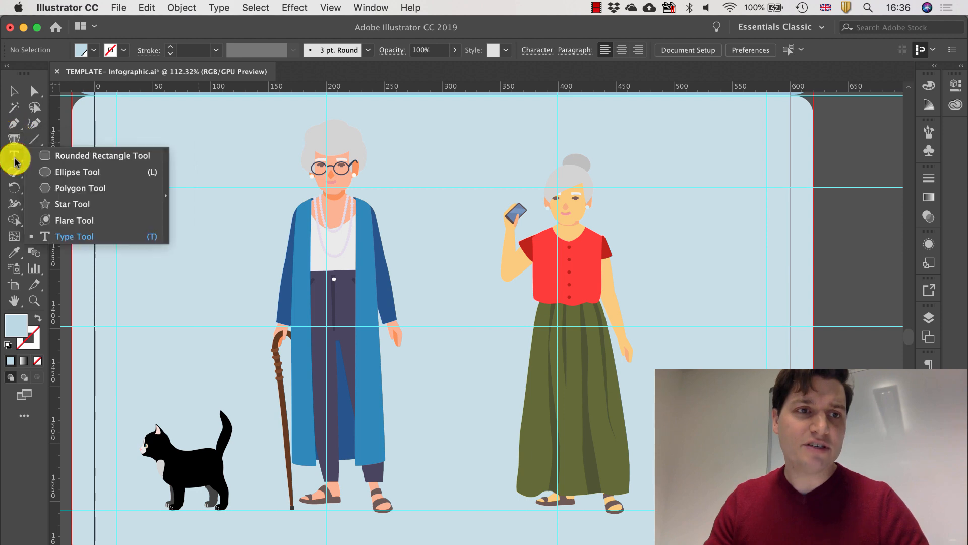
left_click(62, 177)
left_click_drag(163, 123, 268, 228)
Fill the circle with white and give it a dark blue outline
left_click(95, 50)
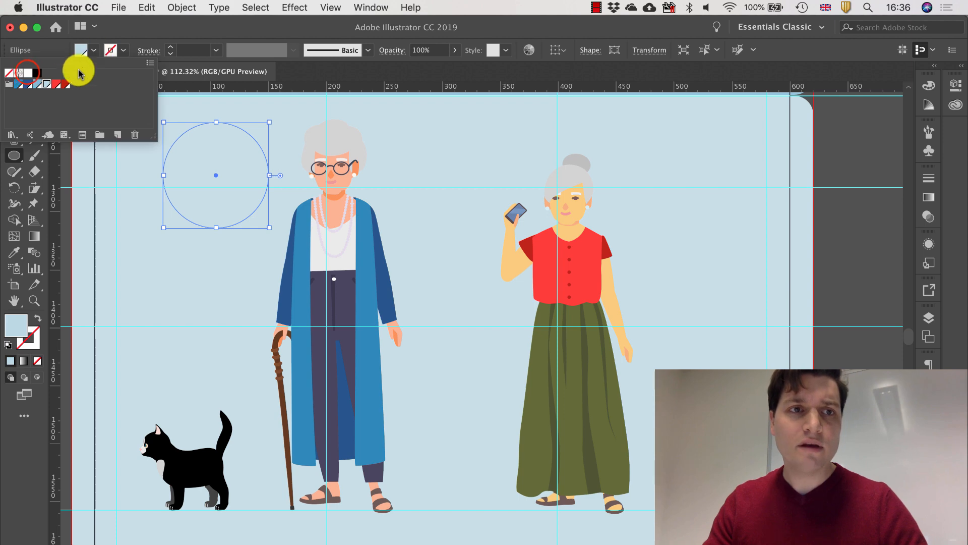
left_click(28, 73)
left_click(117, 50)
left_click(121, 48)
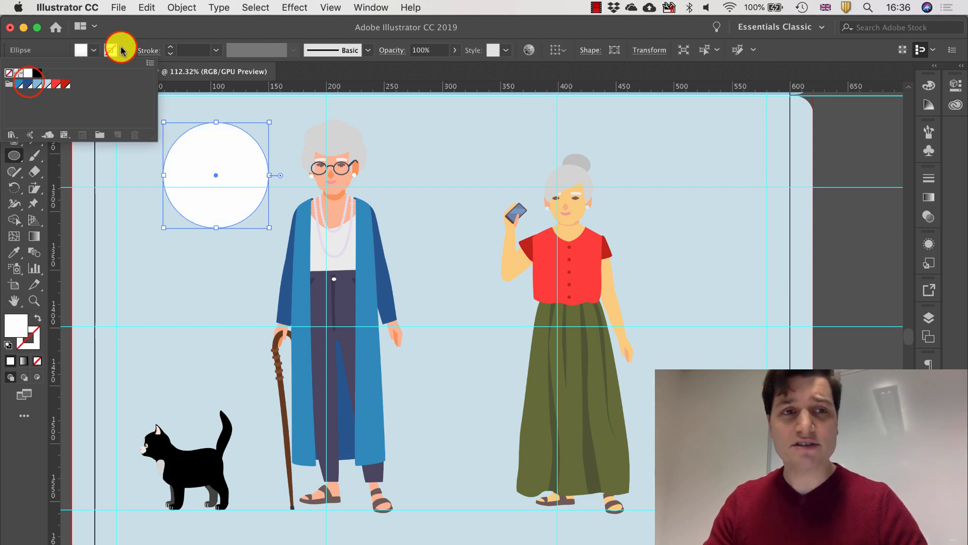
left_click(28, 85)
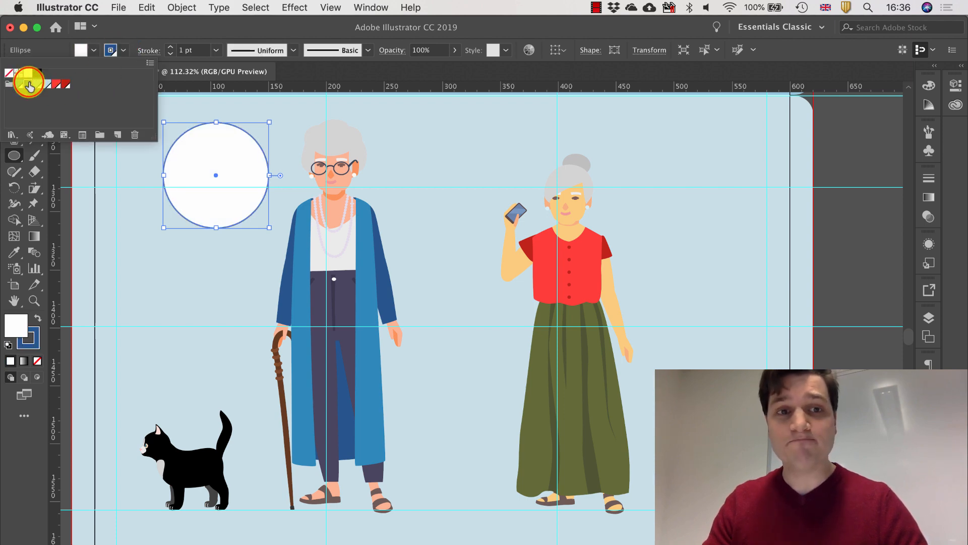
Set the circle's stroke weight to 10 pt
left_click(171, 47)
left_click(172, 47)
left_click(172, 47)
left_click(172, 47)
left_click(172, 47)
left_click(171, 47)
left_click(171, 47)
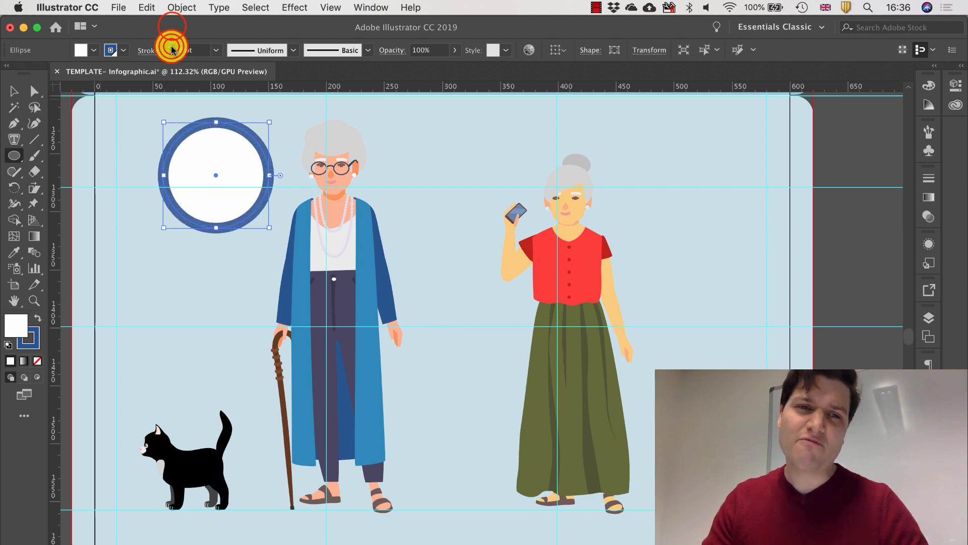
left_click(172, 27)
Add the text "79" in a text frame inside the circle and set its font size to 50 pt
left_click(14, 155)
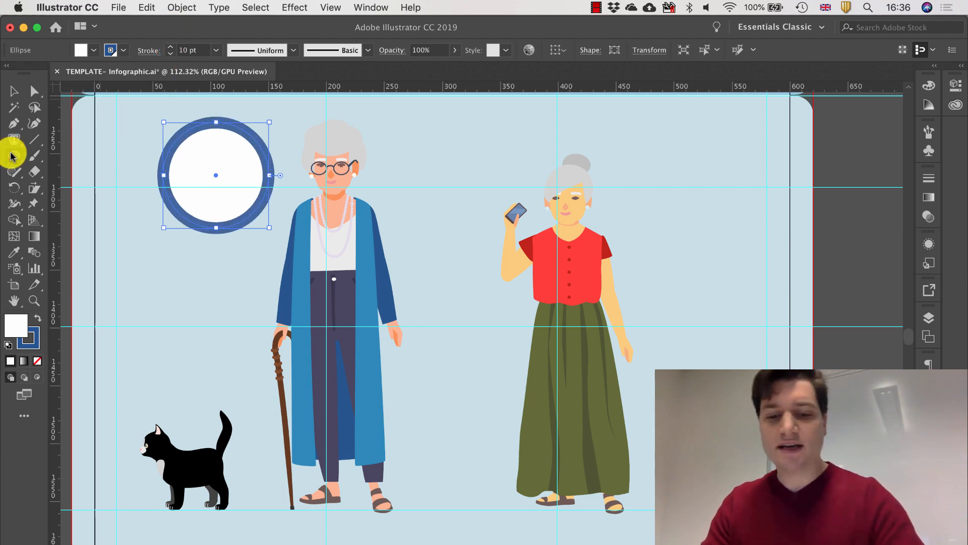
key("t")
left_click_drag(193, 148, 244, 206)
type("79")
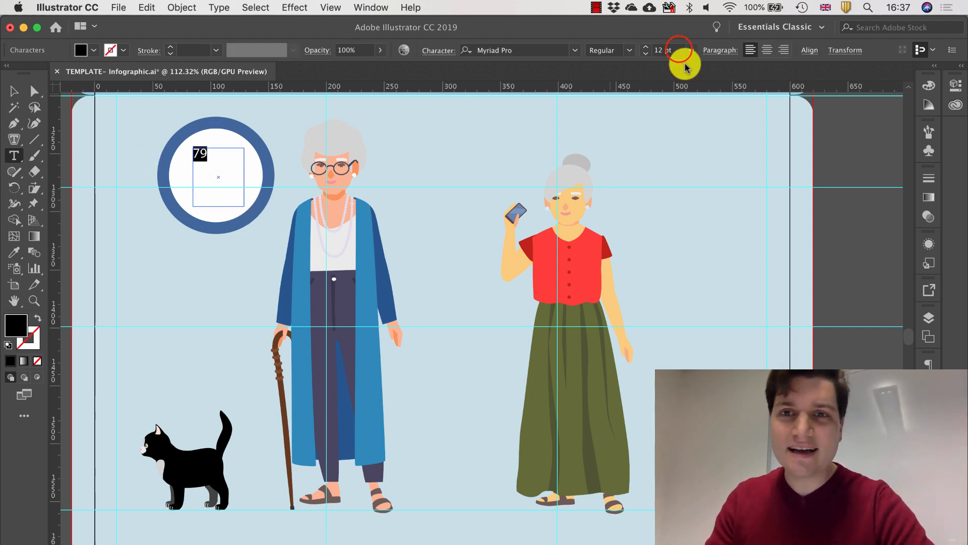
left_click(679, 49)
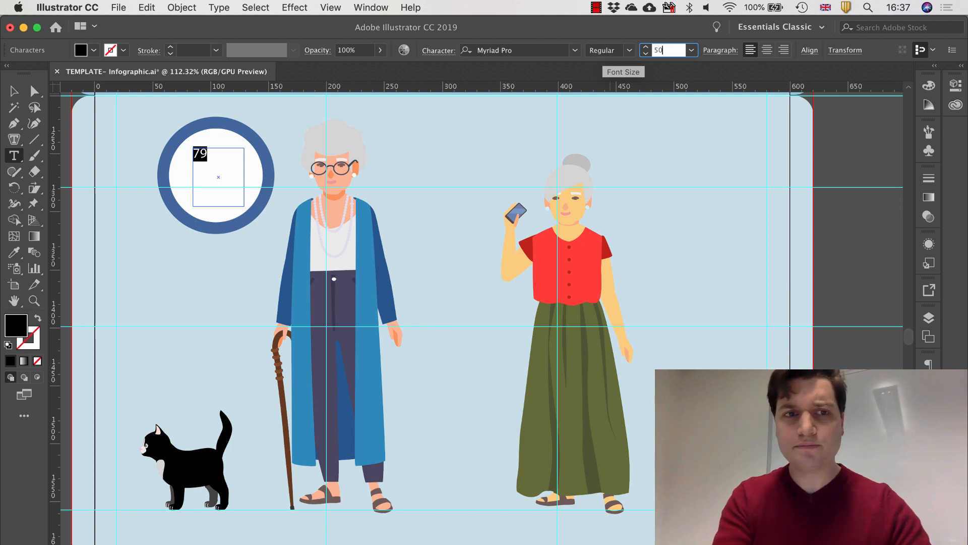
key("Return")
Widen the text frame so both digits of the age fit on one line, and place it within the circle
left_click(14, 91)
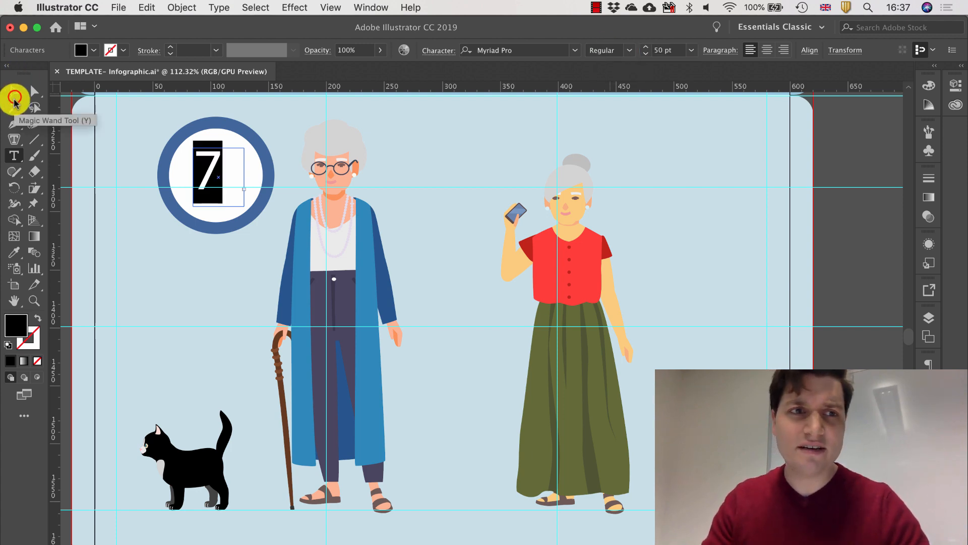
left_click(191, 173)
left_click_drag(191, 174, 218, 170)
left_click(802, 263)
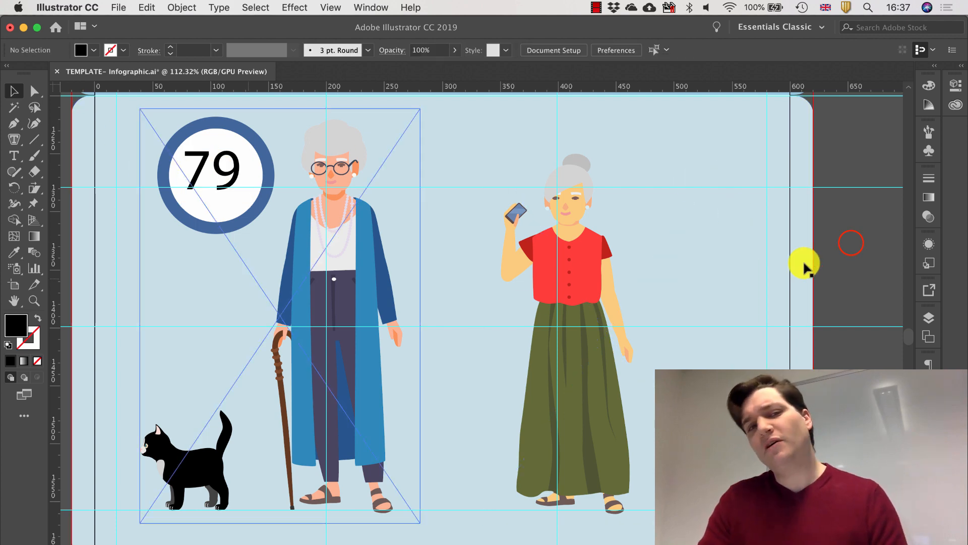
Check the finished example's weight icons, then shrink the British flag to about 78 by 50 px and place it on the black weight's body
scroll(474, 328, "down", 4)
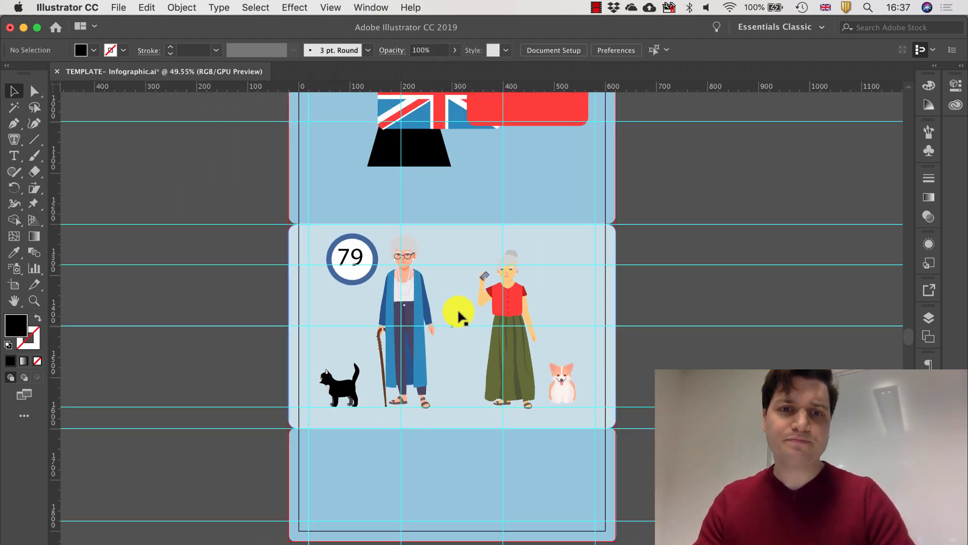
scroll(449, 240, "up", 5)
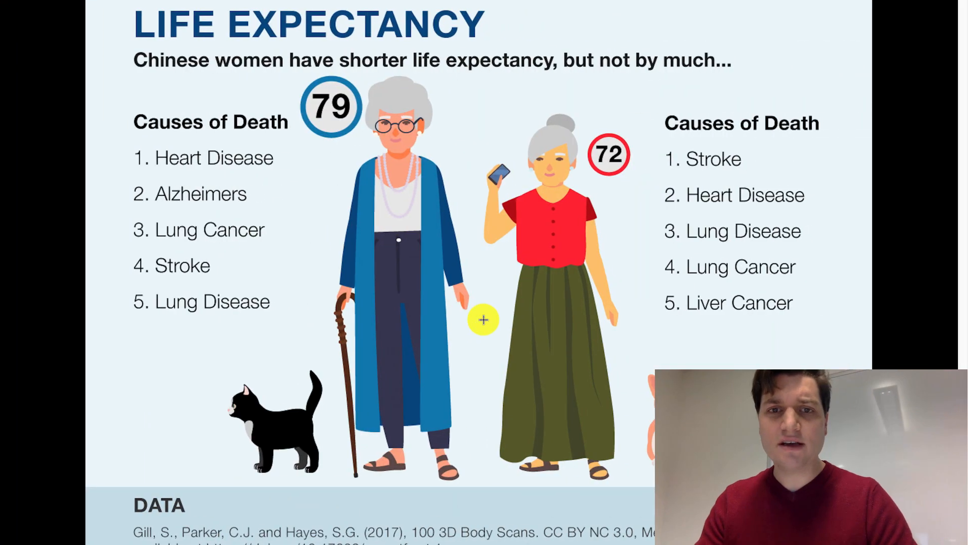
scroll(483, 319, "up", 6)
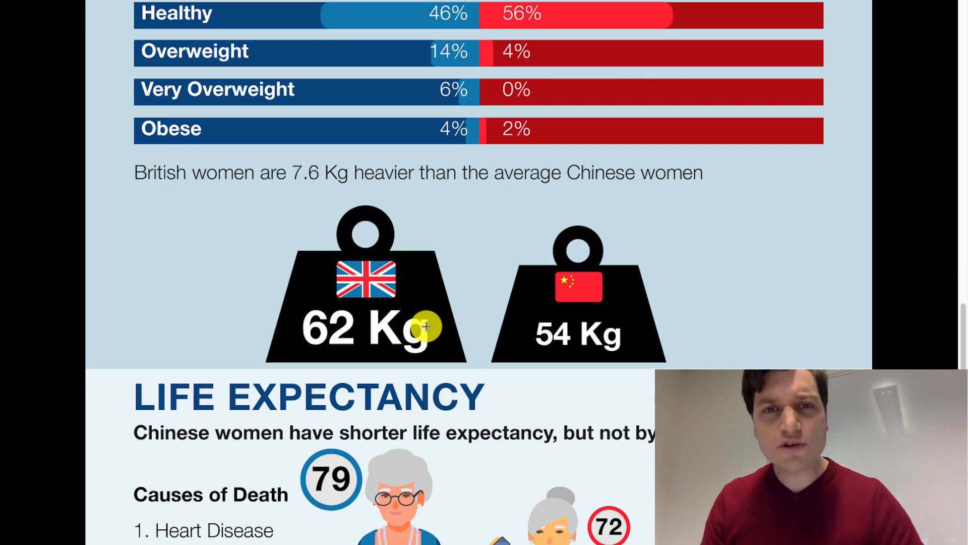
scroll(426, 327, "up", 1)
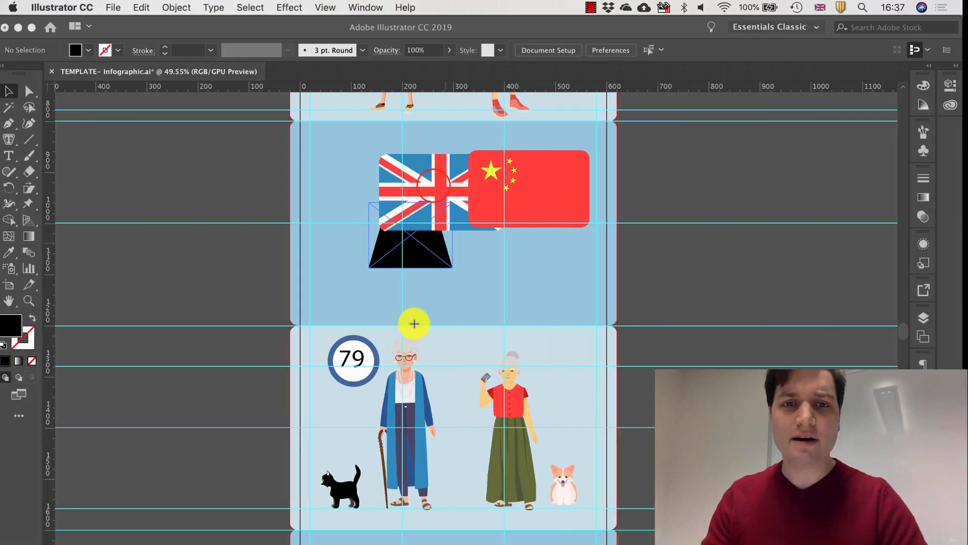
scroll(410, 320, "up", 5)
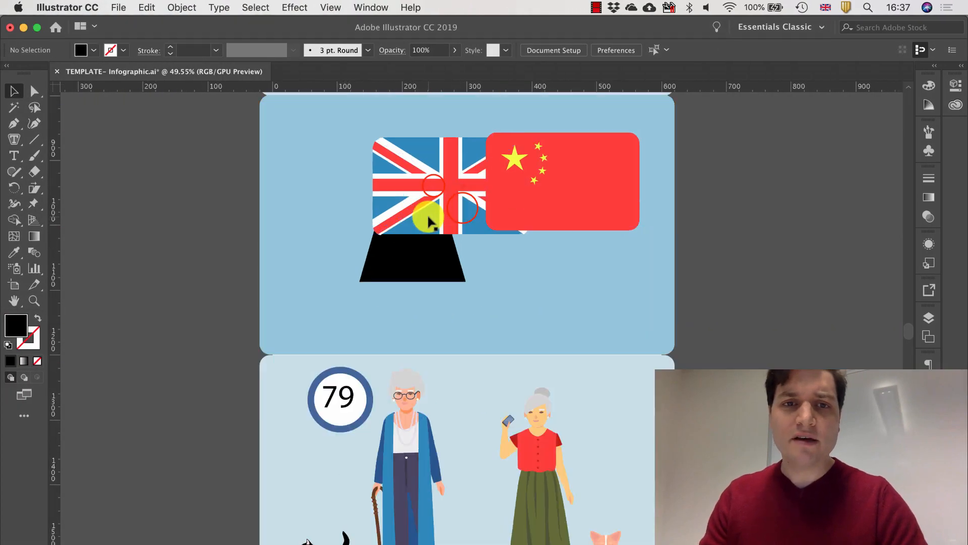
left_click_drag(462, 208, 519, 361)
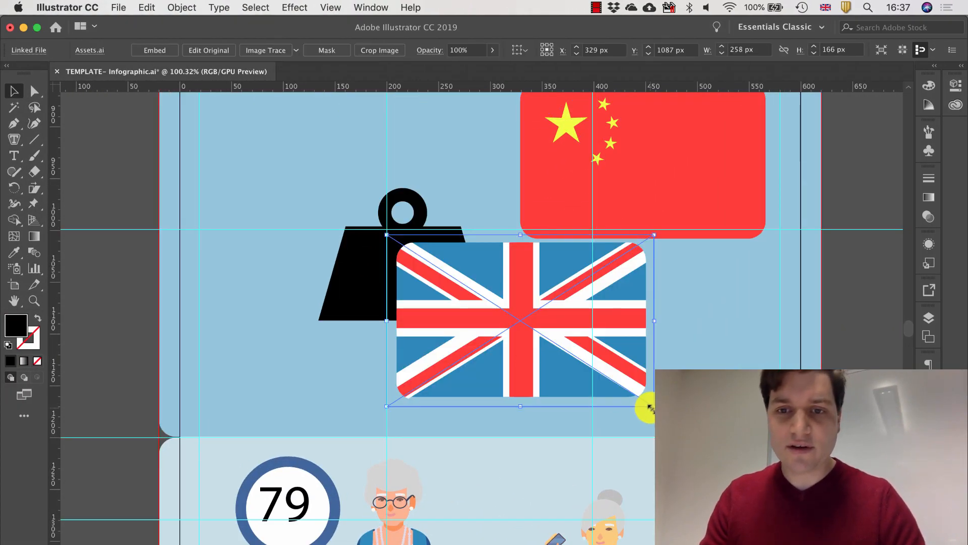
left_click_drag(653, 406, 469, 316)
left_click_drag(430, 273, 406, 281)
Shrink the Chinese flag to about 74 by 47 px and place it over the British flag on the weight
left_click_drag(675, 208, 600, 372)
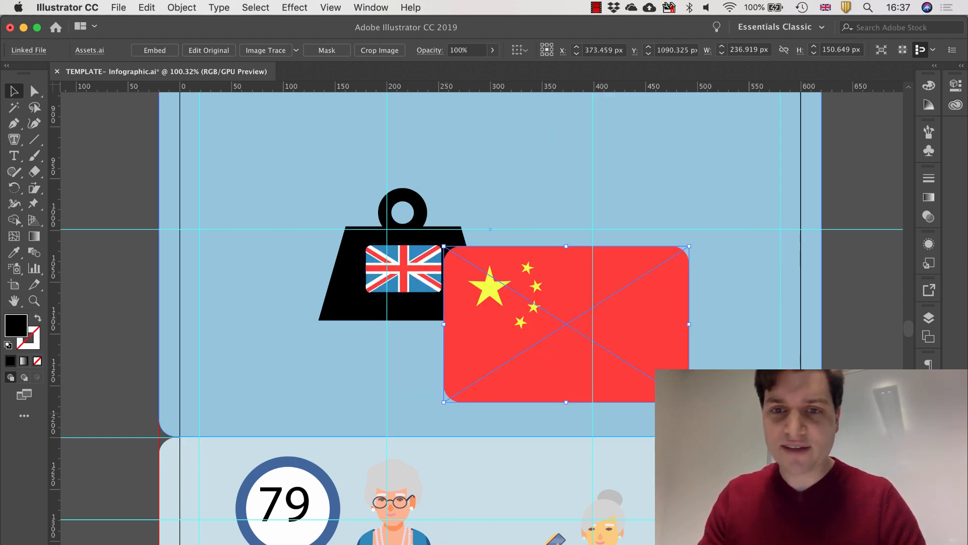
left_click_drag(689, 402, 565, 295)
left_click_drag(473, 268, 401, 264)
Resize the Chinese flag to about 71 by 45 px and centre it over the British flag
scroll(403, 250, "up", 2)
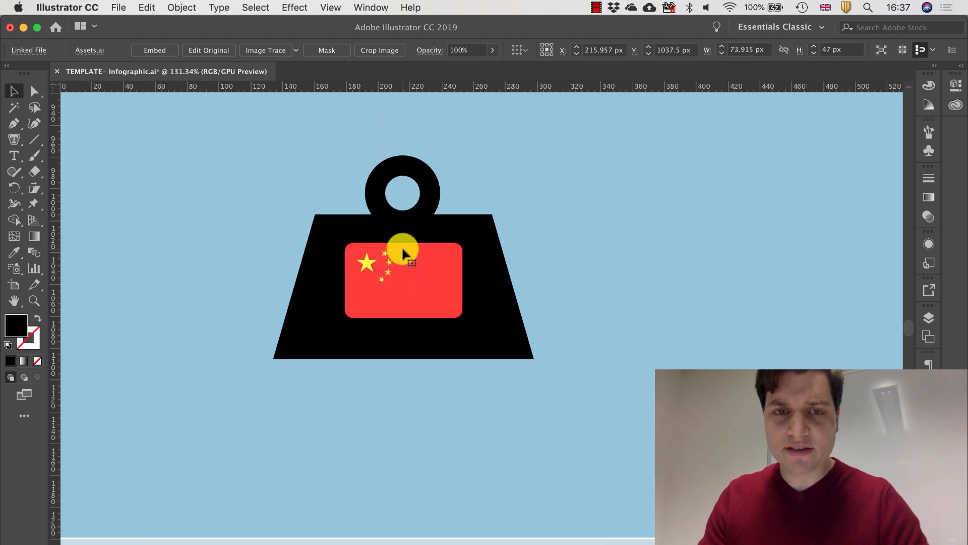
scroll(401, 246, "up", 3)
left_click_drag(305, 238, 323, 247)
key("super+z")
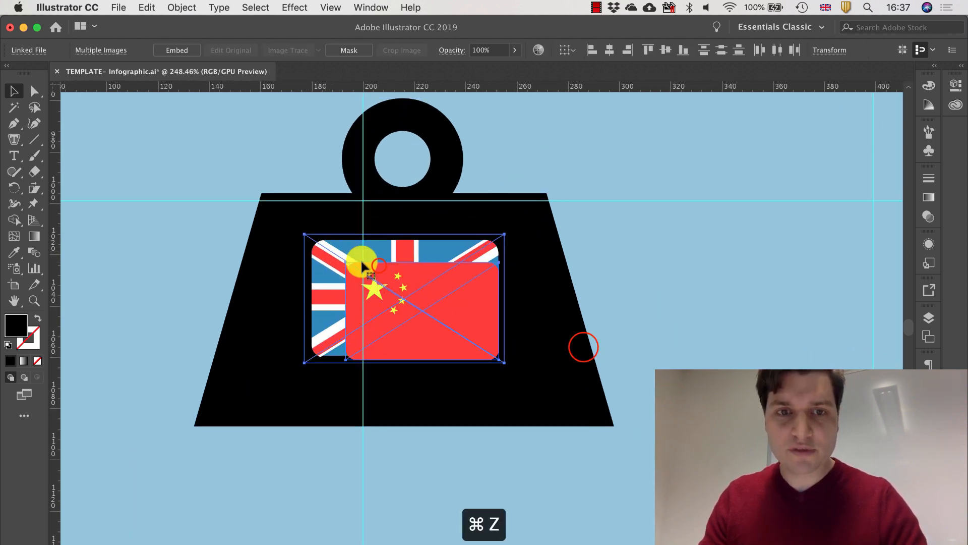
left_click(581, 310)
left_click(353, 264)
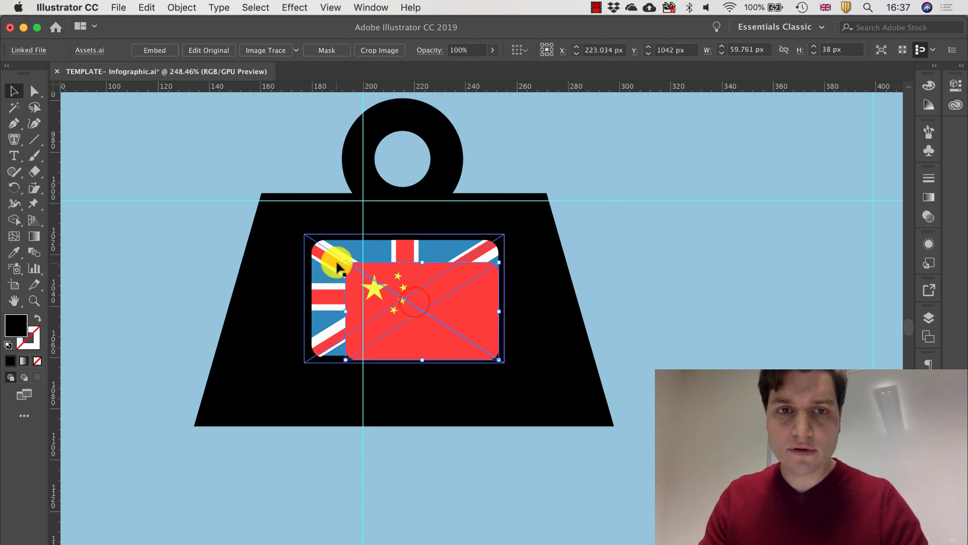
left_click_drag(415, 304, 415, 301)
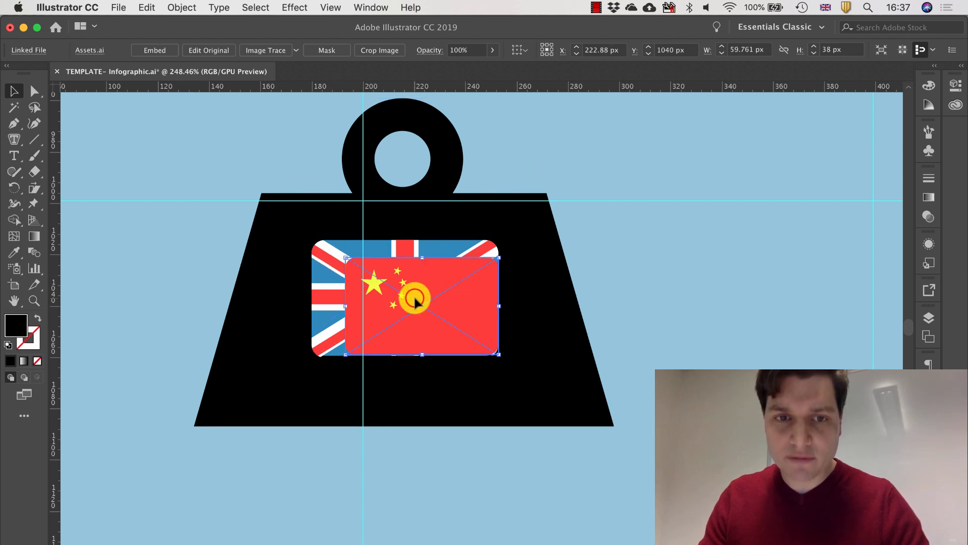
left_click_drag(348, 260, 318, 239)
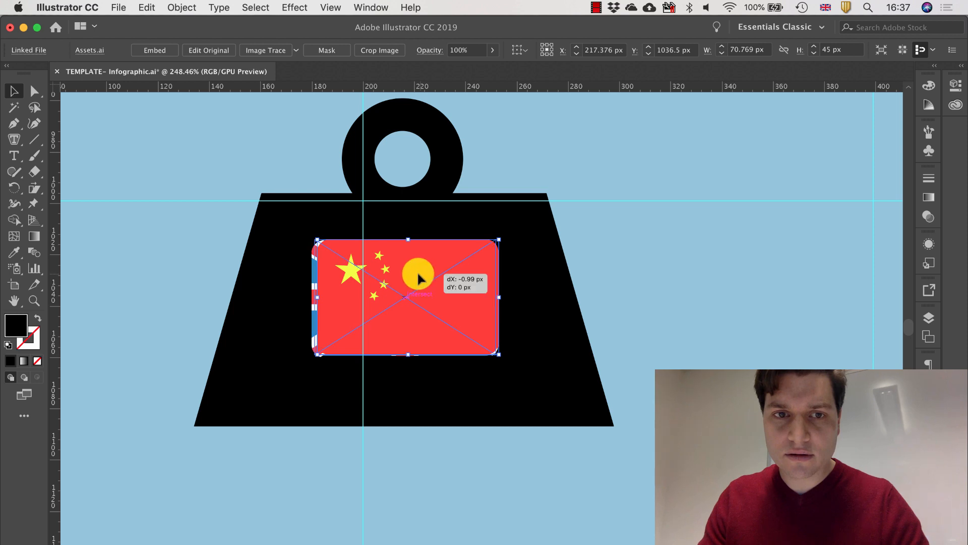
left_click_drag(416, 279, 413, 275)
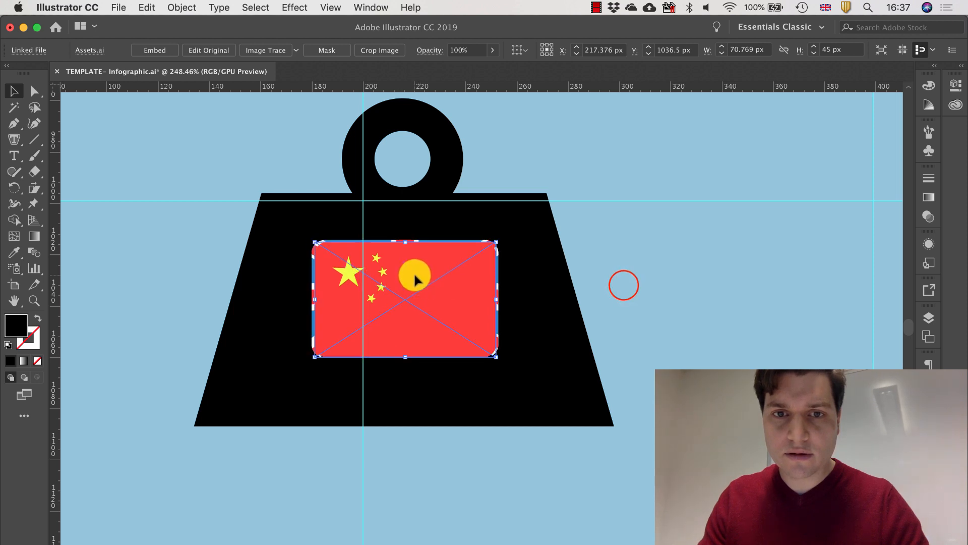
left_click(766, 288)
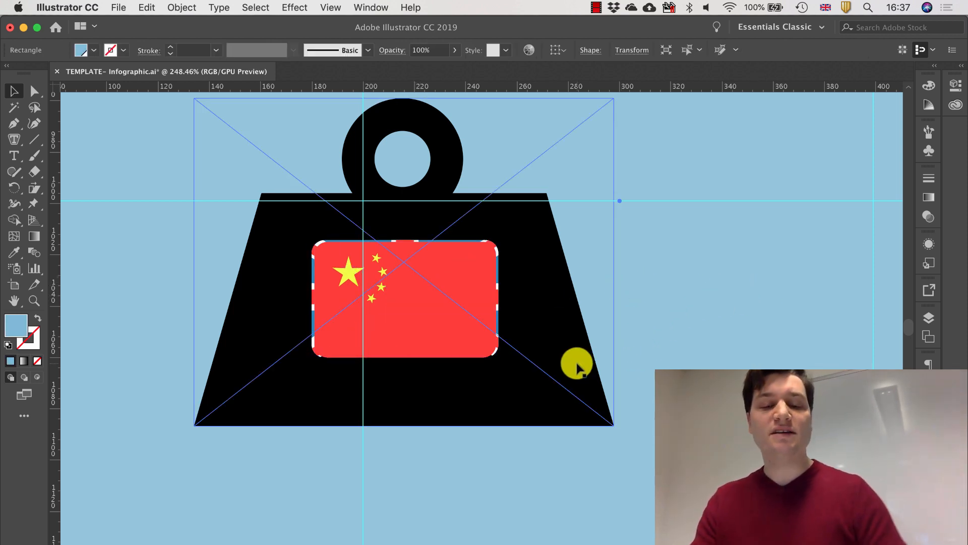
Select the weight together with both flags and duplicate them about 232 px horizontally across the section
scroll(436, 279, "down", 2)
left_click(455, 309)
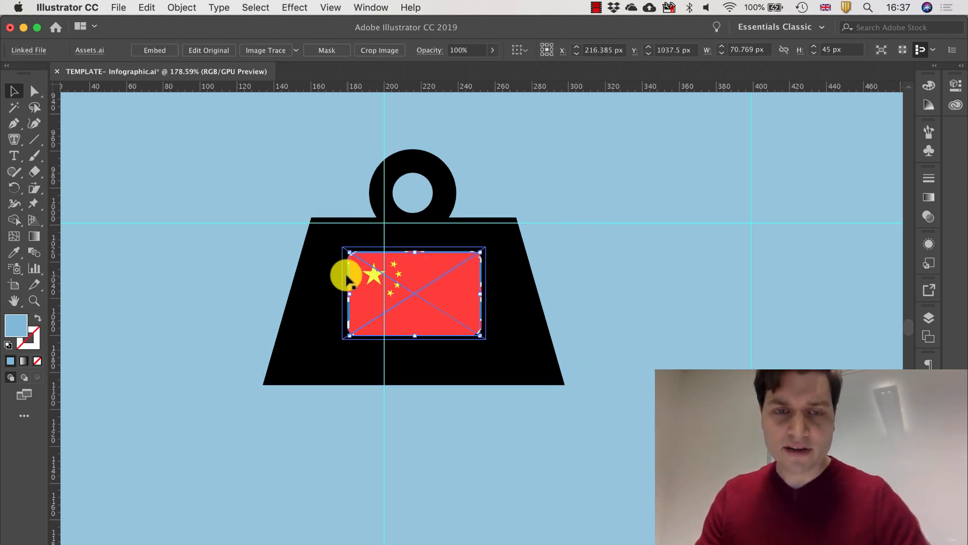
scroll(346, 277, "up", 6)
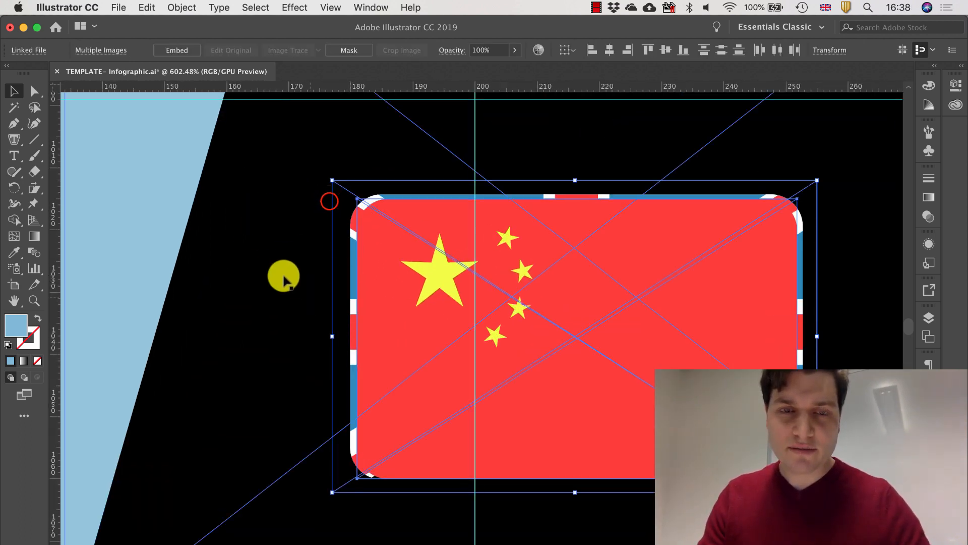
left_click(328, 198)
left_click(351, 248)
left_click(349, 296, "shift")
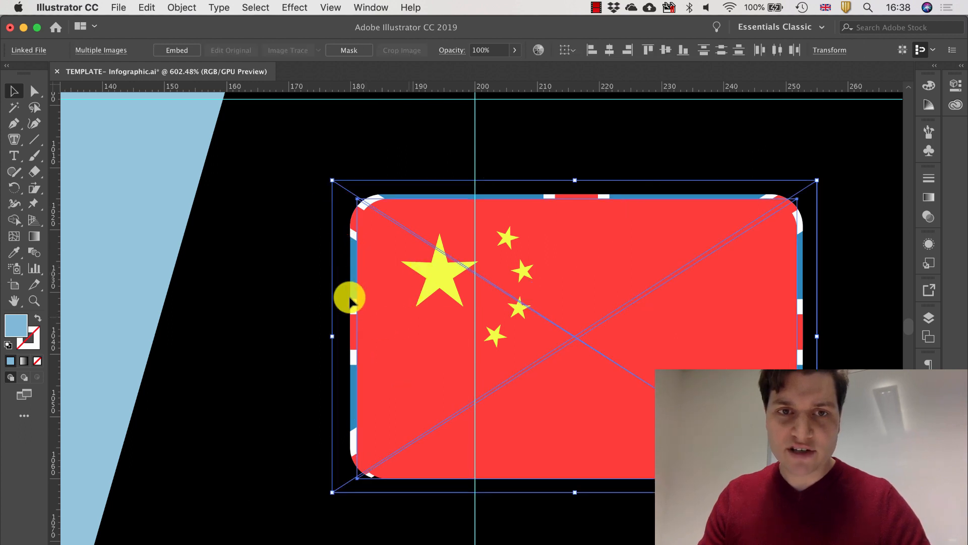
scroll(311, 293, "down", 8)
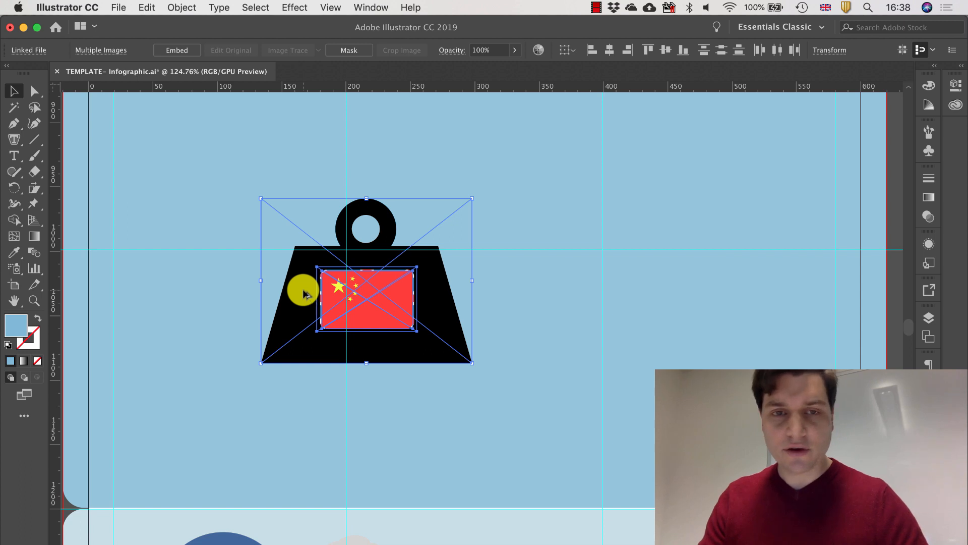
left_click_drag(303, 294, 602, 294)
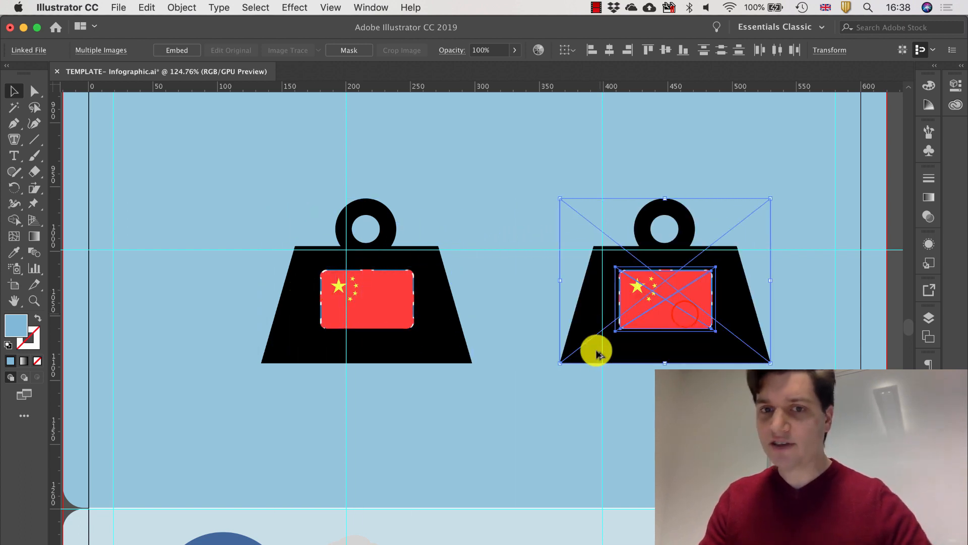
left_click(723, 381)
Delete the Chinese flag from the original weight and the British flag beneath the Chinese one on the duplicate
left_click(641, 310)
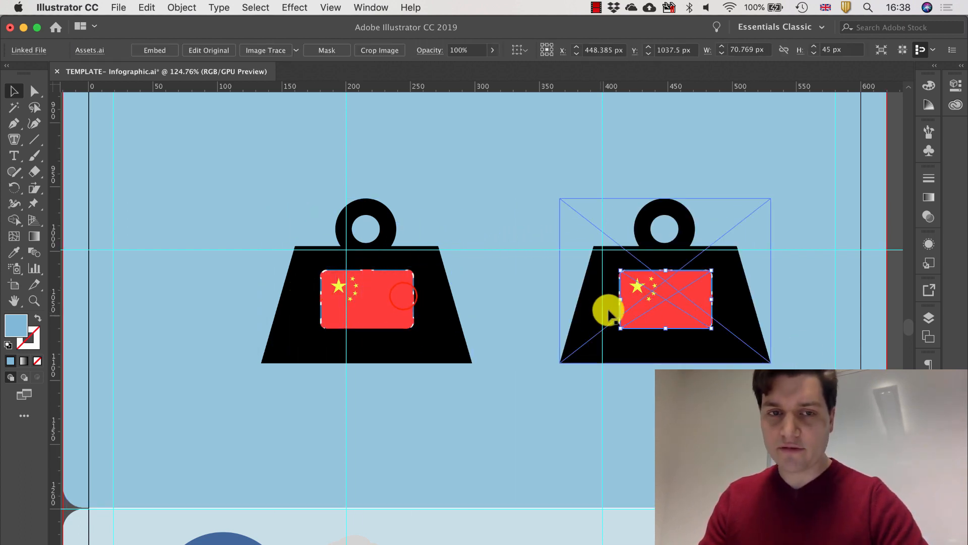
key("Delete")
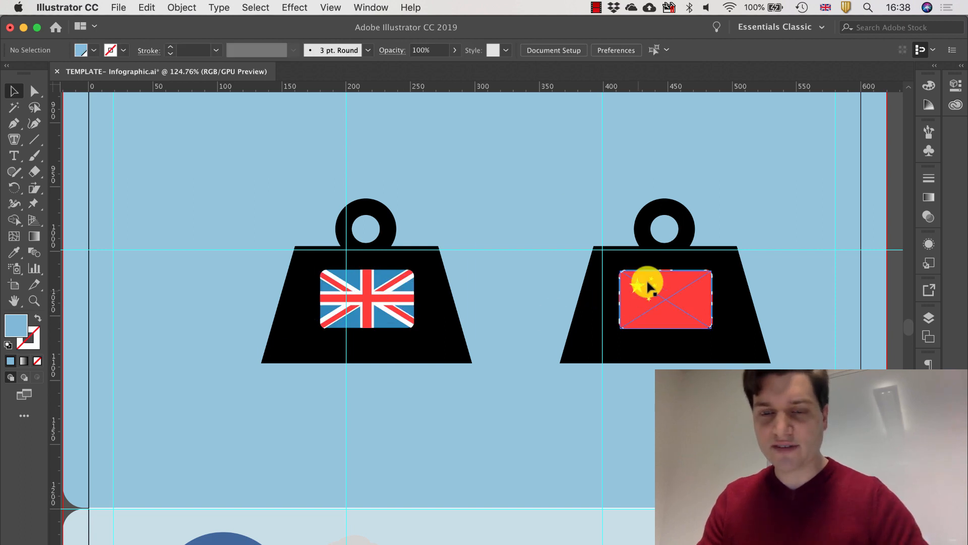
scroll(640, 288, "up", 6)
scroll(518, 294, "up", 3)
left_click(567, 298)
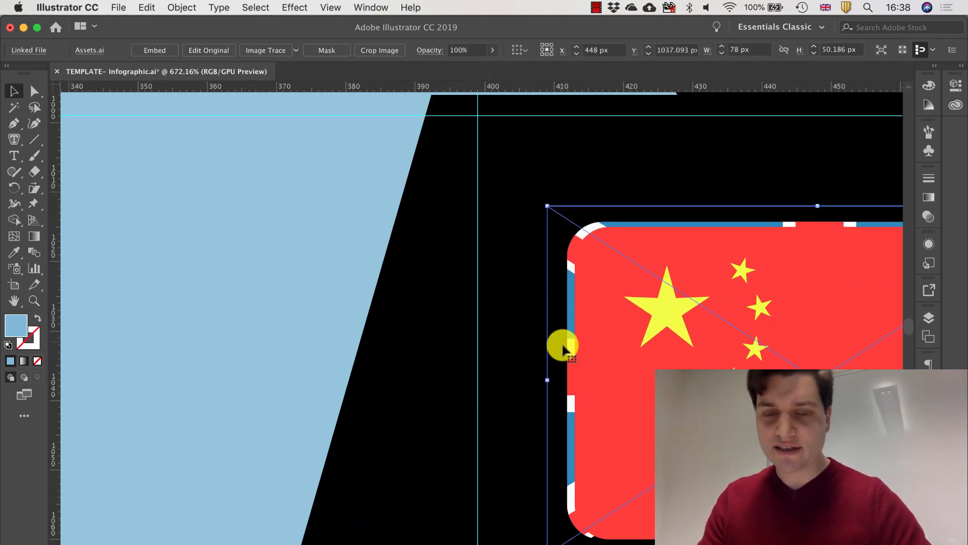
key("Delete")
scroll(513, 347, "down", 8)
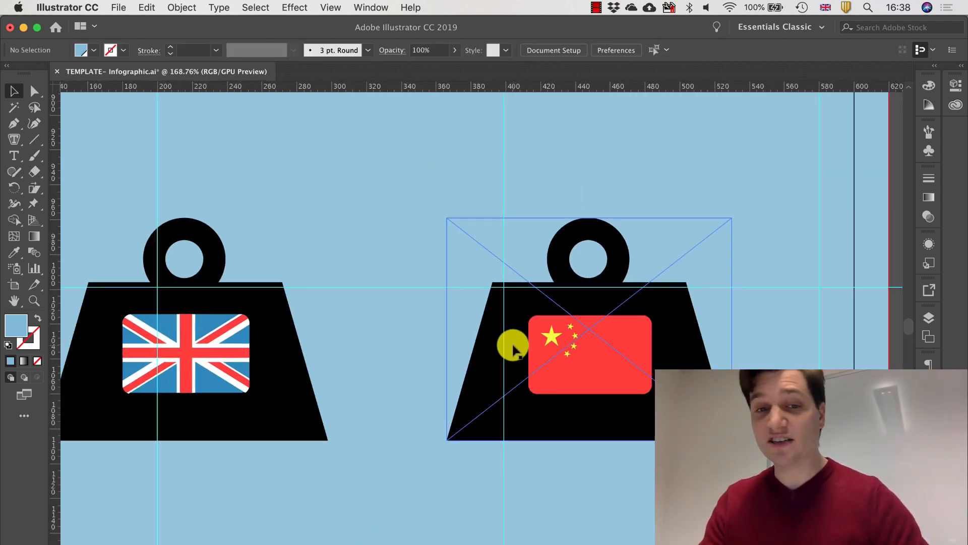
Select the British flag together with its weight icon and group them
scroll(418, 349, "left", 5)
left_click(282, 303)
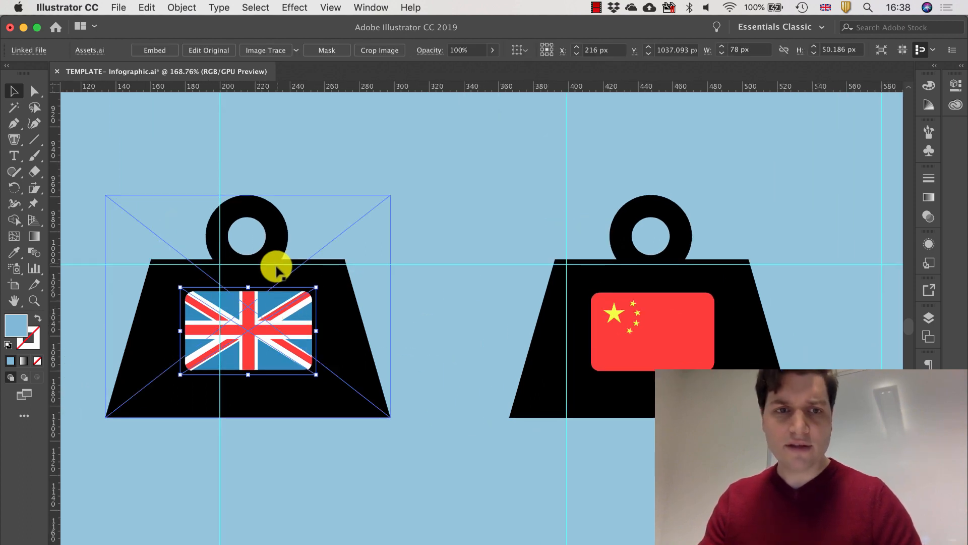
right_click(276, 272)
left_click(346, 335)
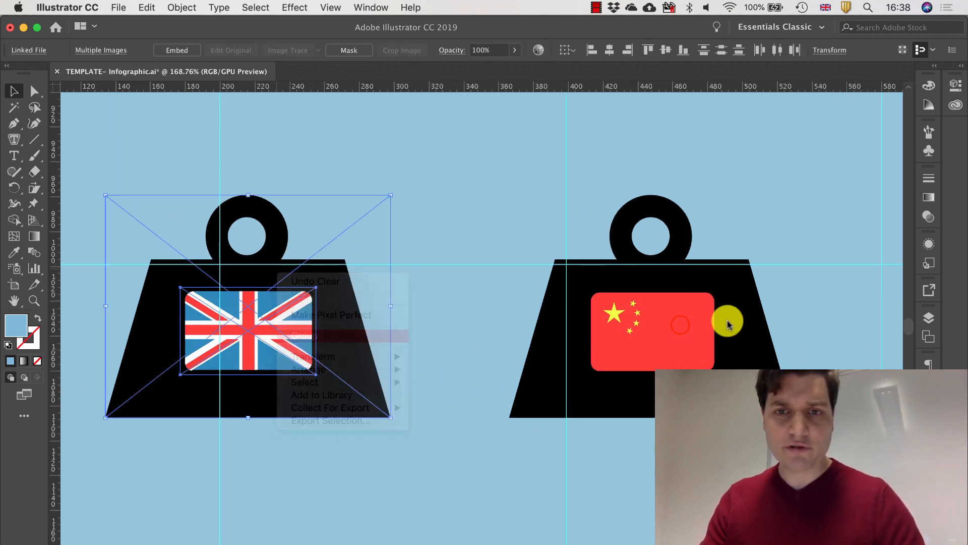
Select the Chinese flag together with its weight icon and group them
left_click(662, 313)
right_click(659, 272)
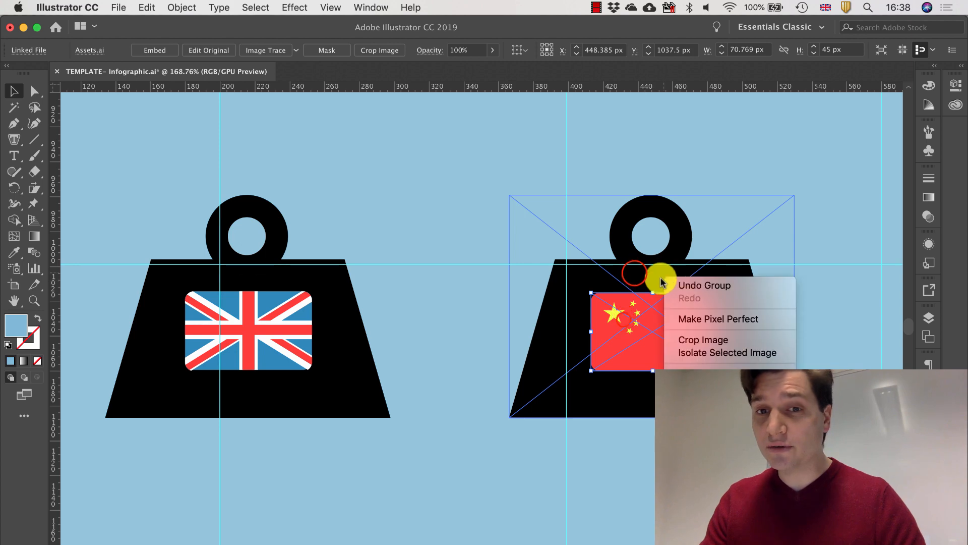
left_click(634, 275)
left_click(668, 277, "shift")
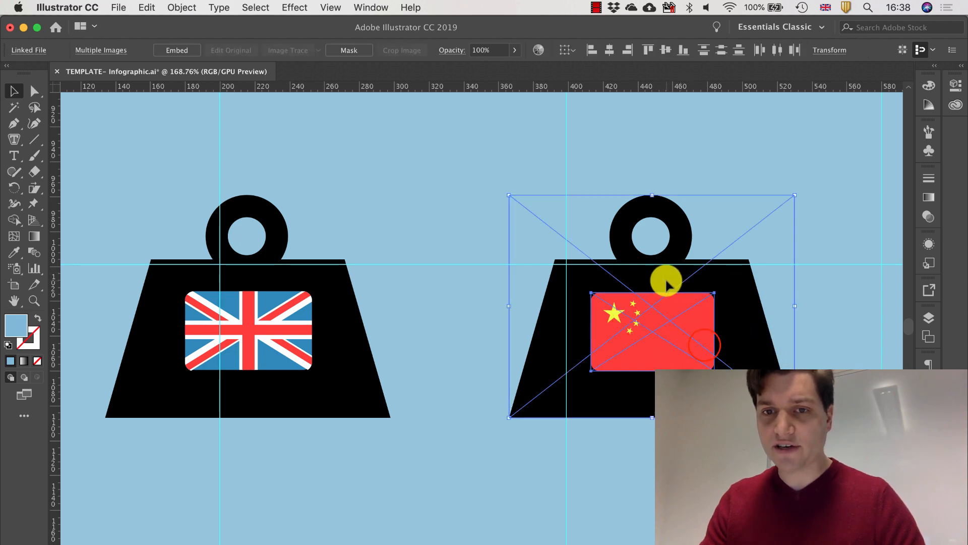
right_click(668, 283)
left_click(705, 345)
Scale the British weight group uniformly to 62%
scroll(704, 345, "down", 5)
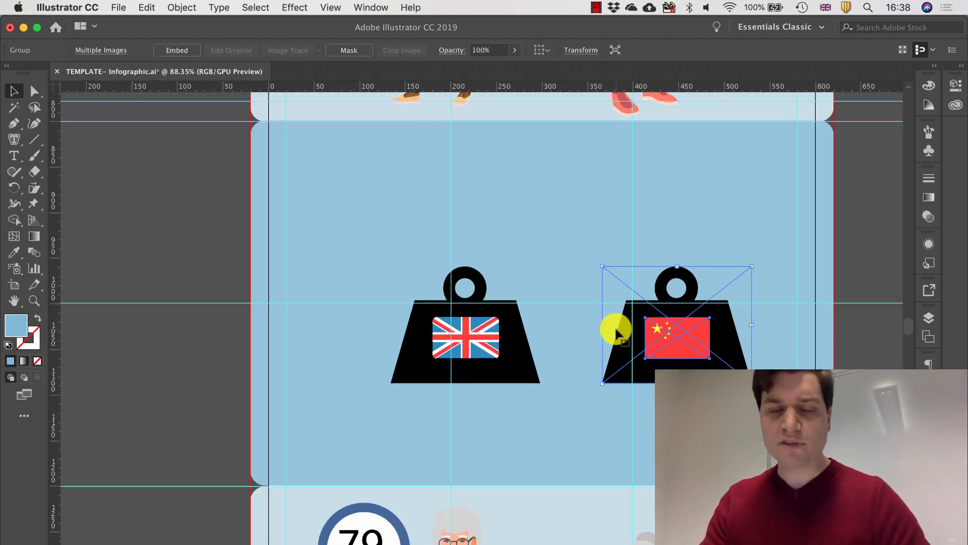
key("ctrl+Up")
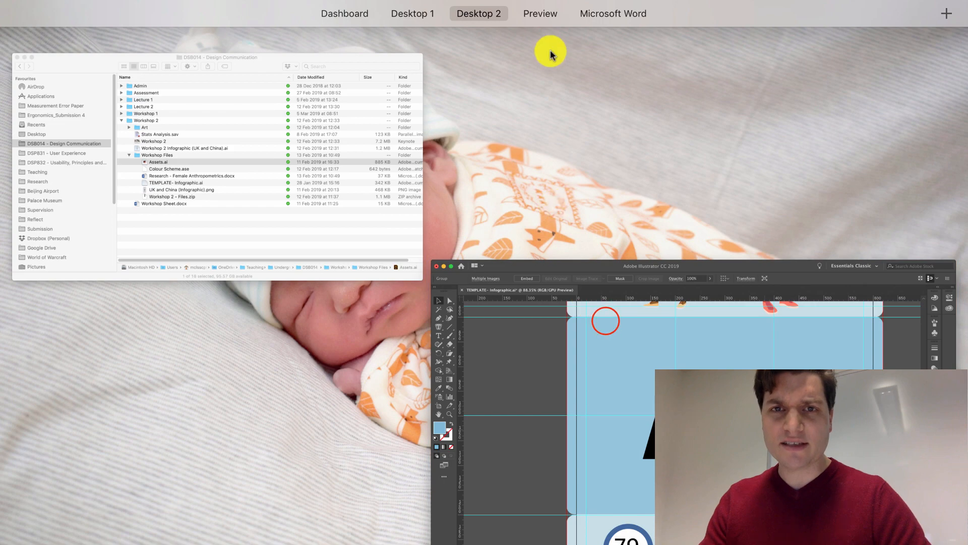
left_click(594, 302)
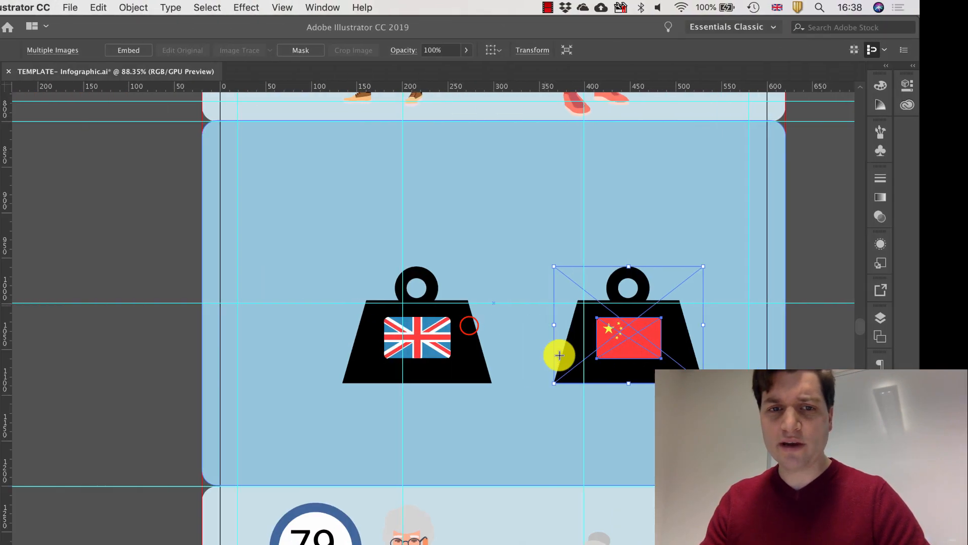
left_click(460, 328)
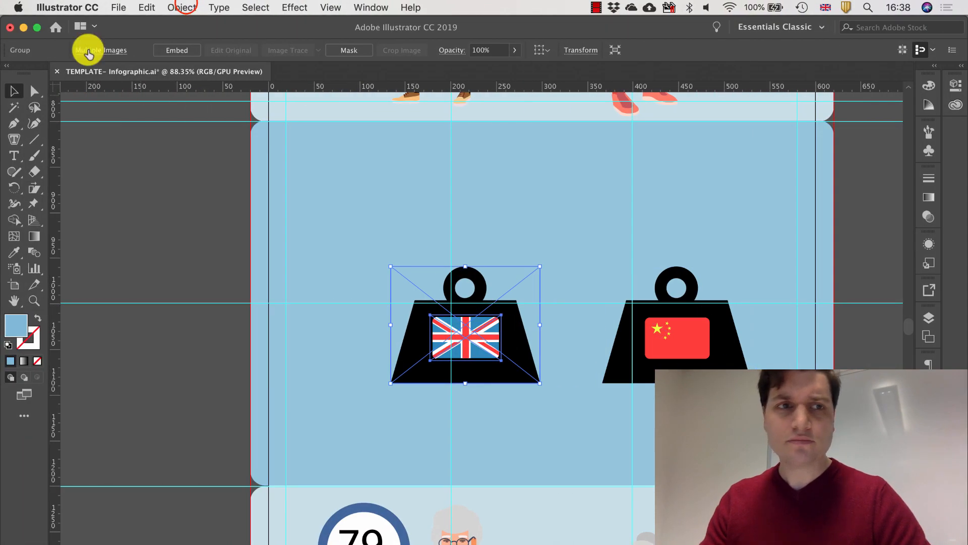
left_click(187, 6)
mouse_move(197, 23)
left_click(350, 84)
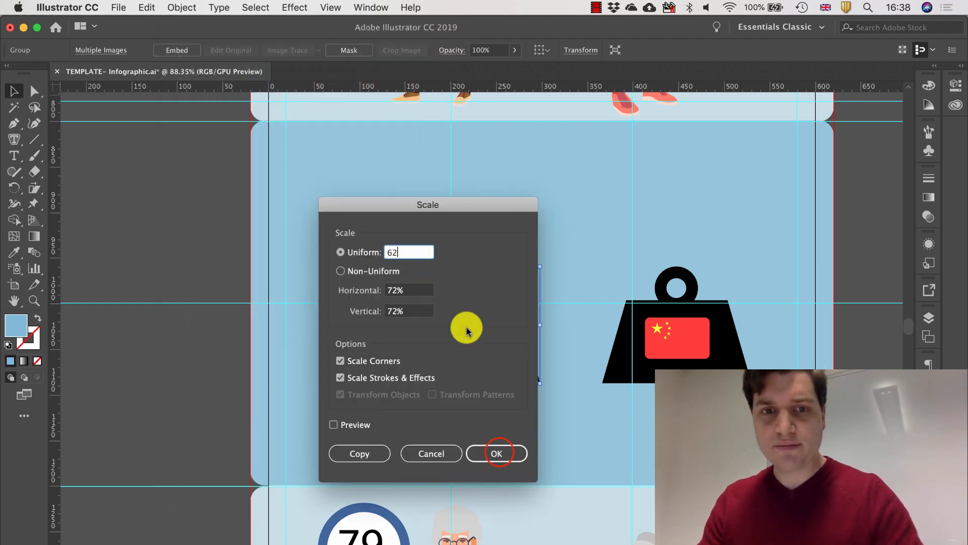
type("62")
left_click(496, 454)
Scale the Chinese weight group uniformly to 52%
left_click(648, 378)
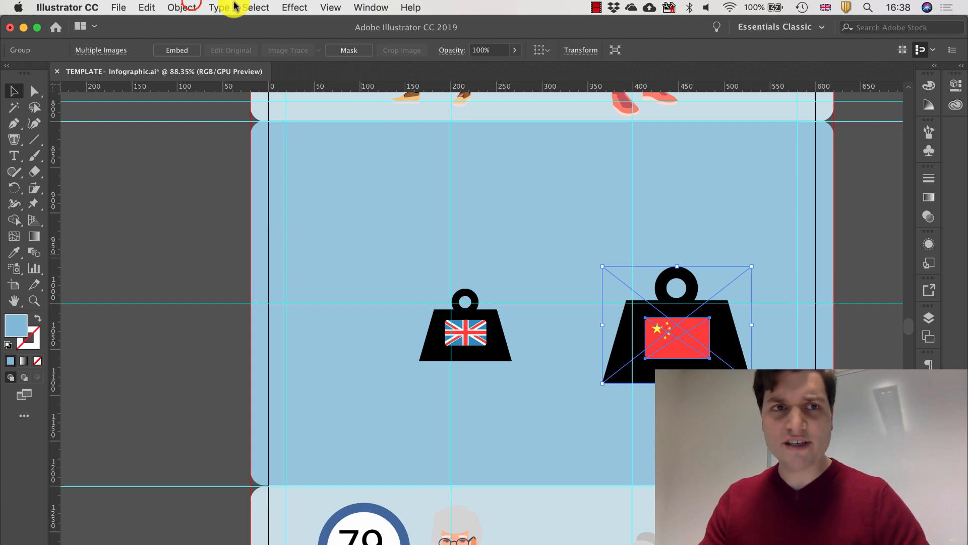
left_click(186, 7)
mouse_move(197, 26)
left_click(343, 85)
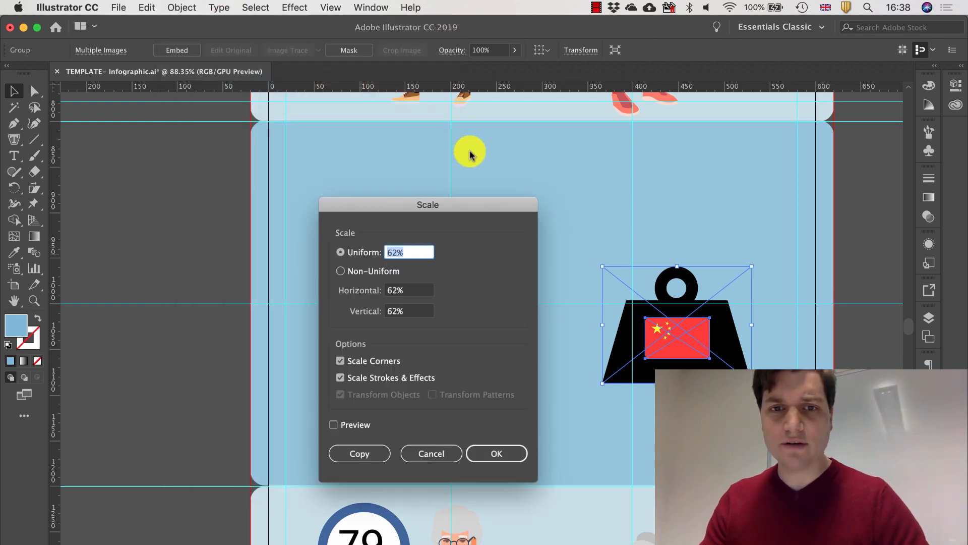
type("52")
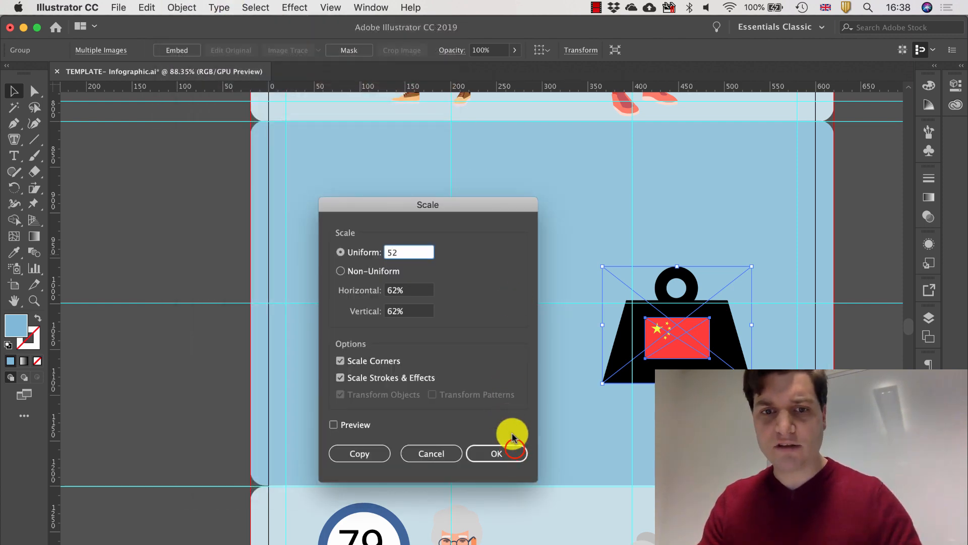
left_click(498, 453)
Move the Chinese weight close beside the British one with their bases level, and group both weights
left_click(679, 344)
left_click_drag(678, 348, 562, 328)
scroll(539, 357, "up", 5)
scroll(568, 351, "down", 5)
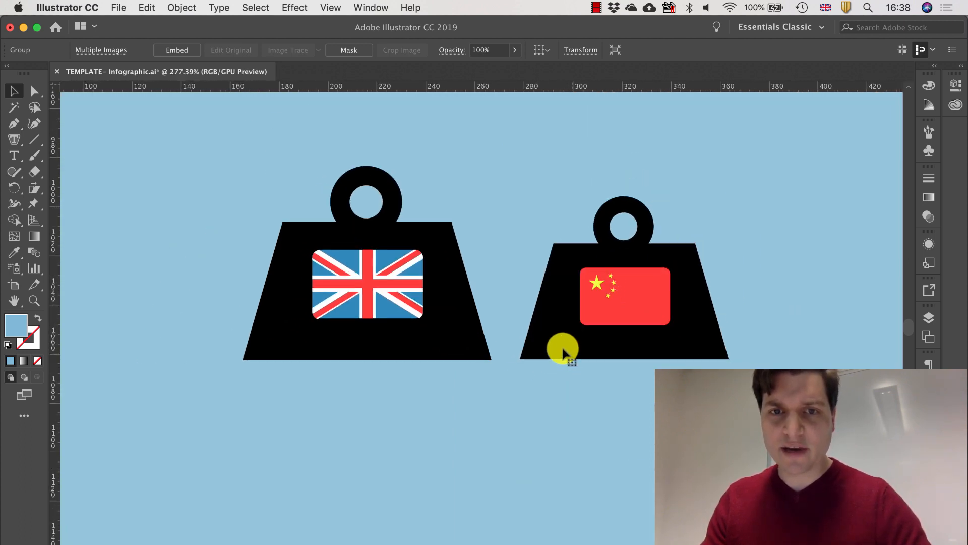
left_click(461, 305, "shift")
right_click(461, 306)
left_click(549, 395)
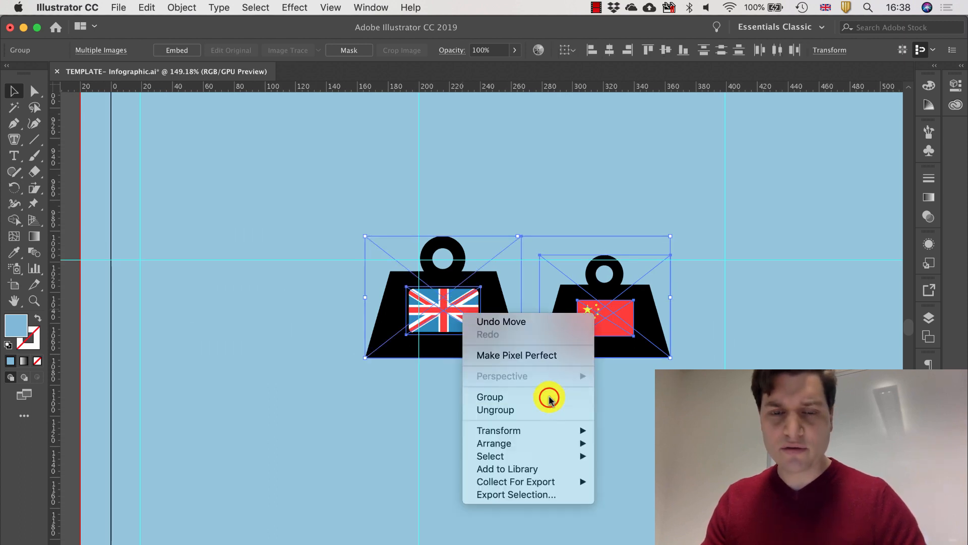
Enlarge the grouped weights proportionally to span the blue section between its outer vertical margin guides
scroll(574, 332, "down", 3)
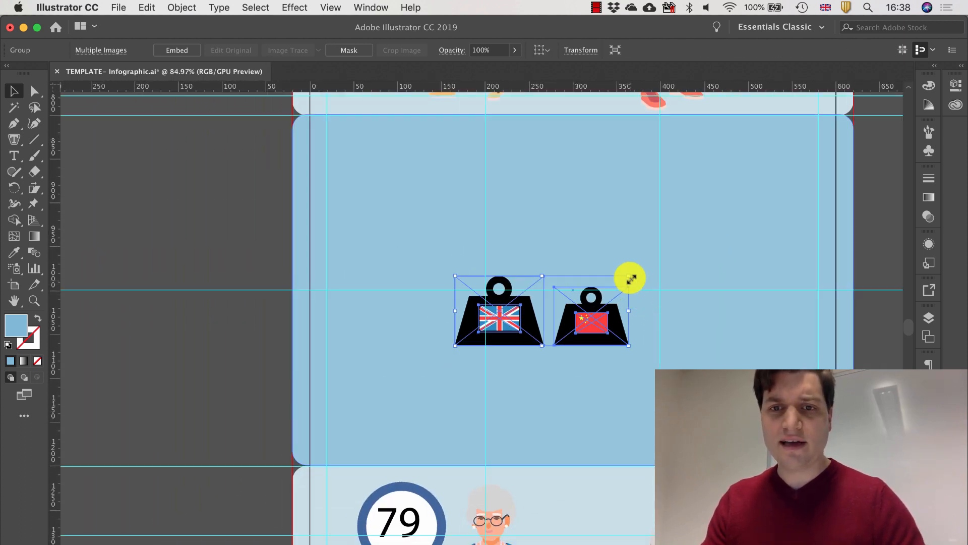
left_click_drag(629, 276, 822, 124)
left_click_drag(455, 345, 326, 451)
left_click(421, 401)
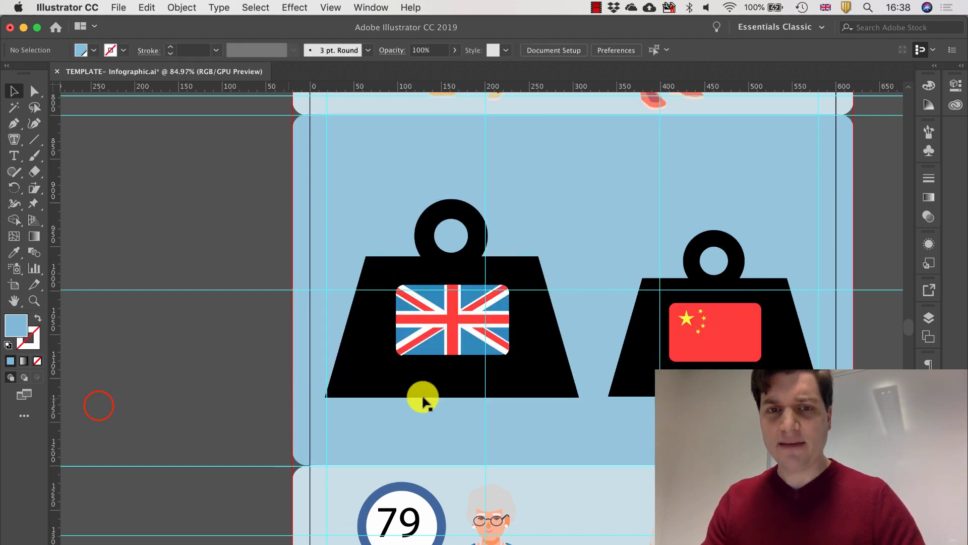
Move the grouped weights down so their bases sit just above the blue section's lower edge
scroll(541, 382, "down", 3)
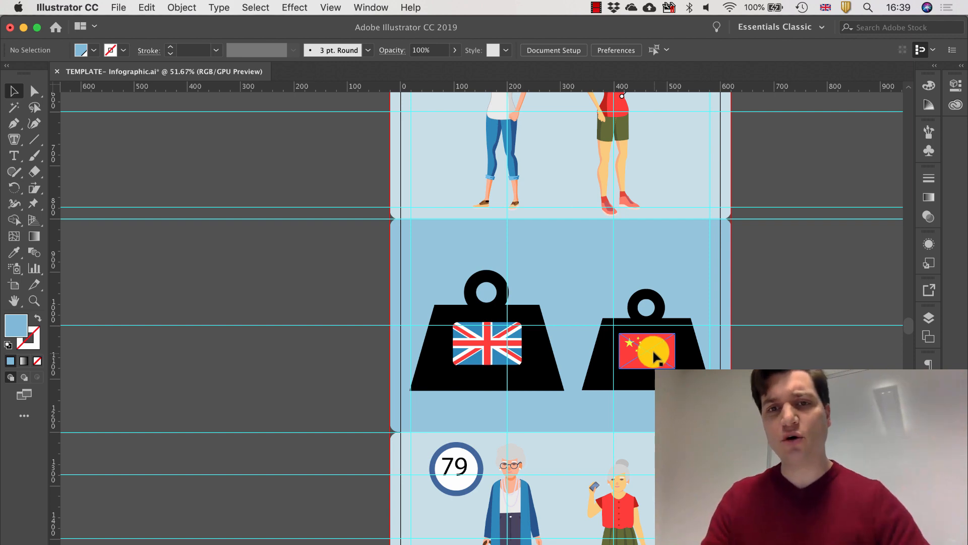
scroll(654, 357, "up", 3)
left_click(648, 353)
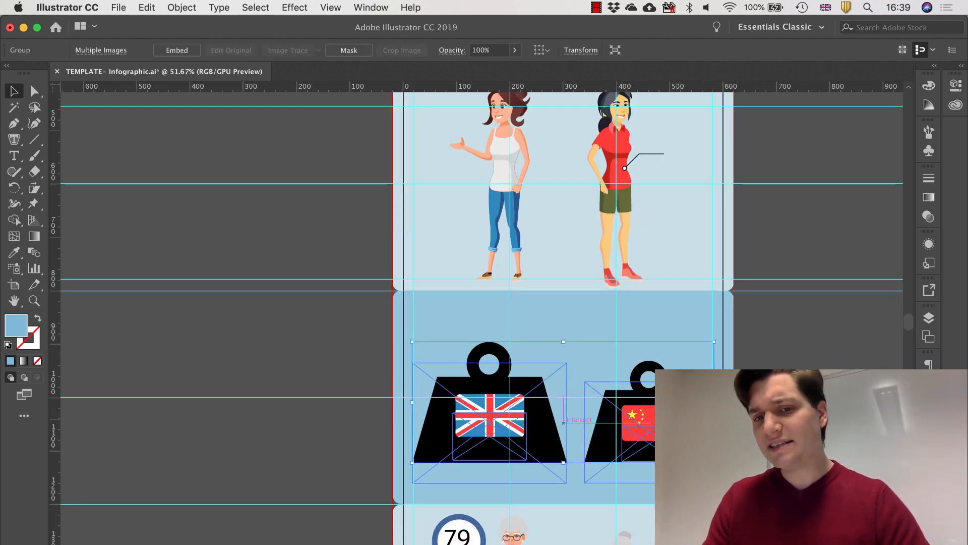
left_click_drag(676, 424, 675, 439)
left_click(570, 428)
Check the weights in the finished example infographic, and shrink the grouped weights to about 430 px wide near the middle of the section's base
scroll(516, 428, "right", 10)
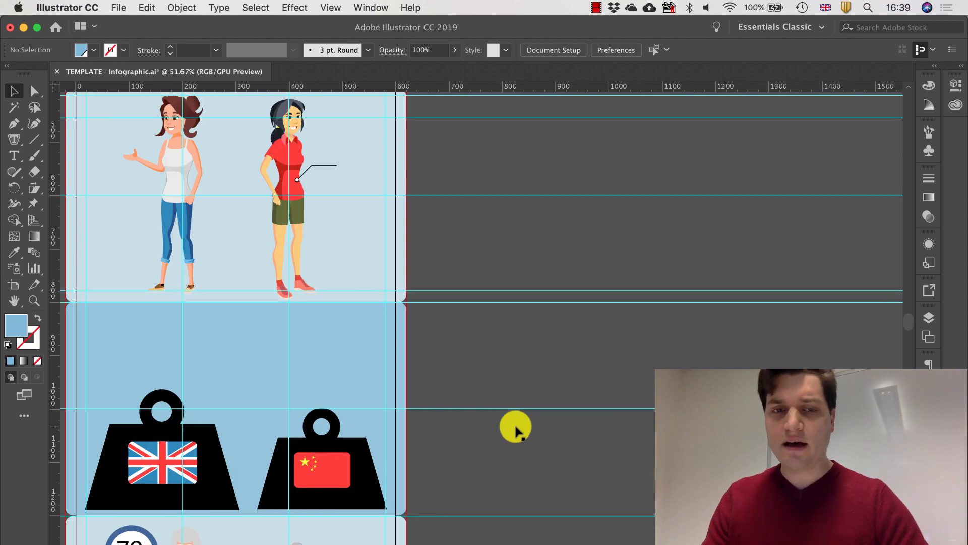
scroll(516, 428, "left", 10)
scroll(516, 428, "down", 4)
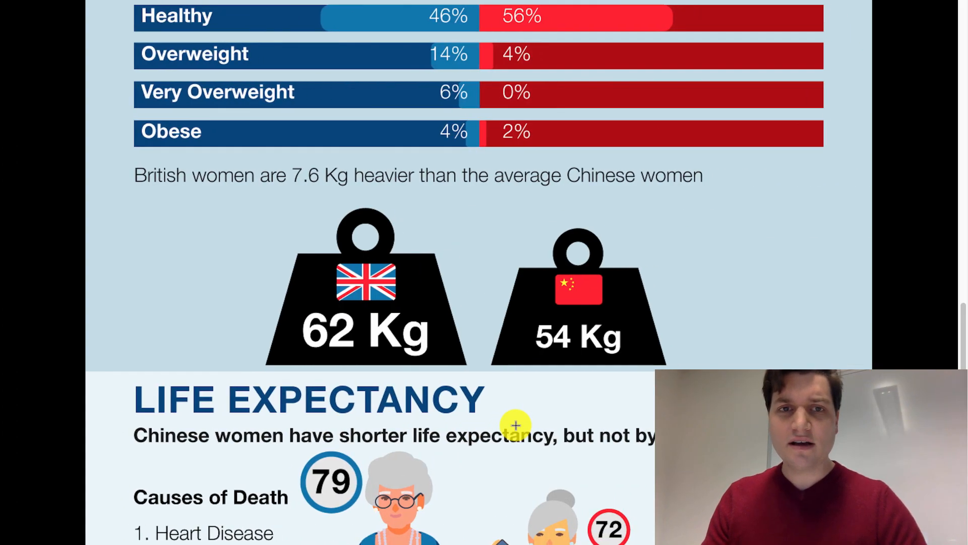
scroll(515, 425, "up", 3)
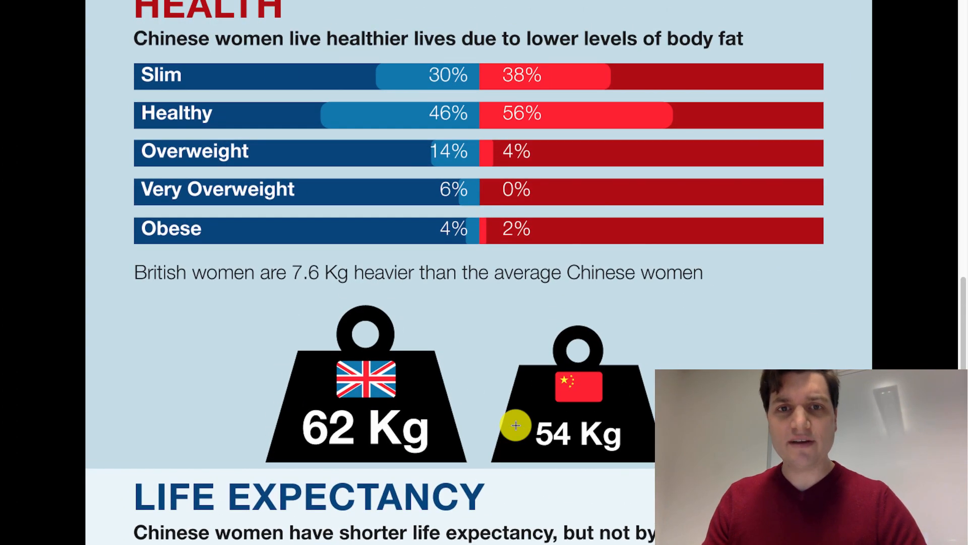
scroll(516, 425, "up", 2)
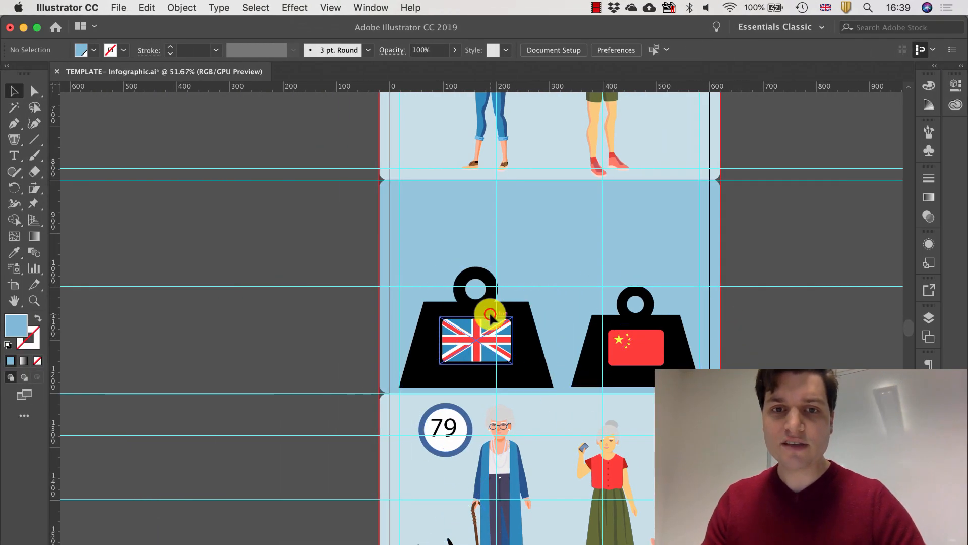
left_click(489, 316)
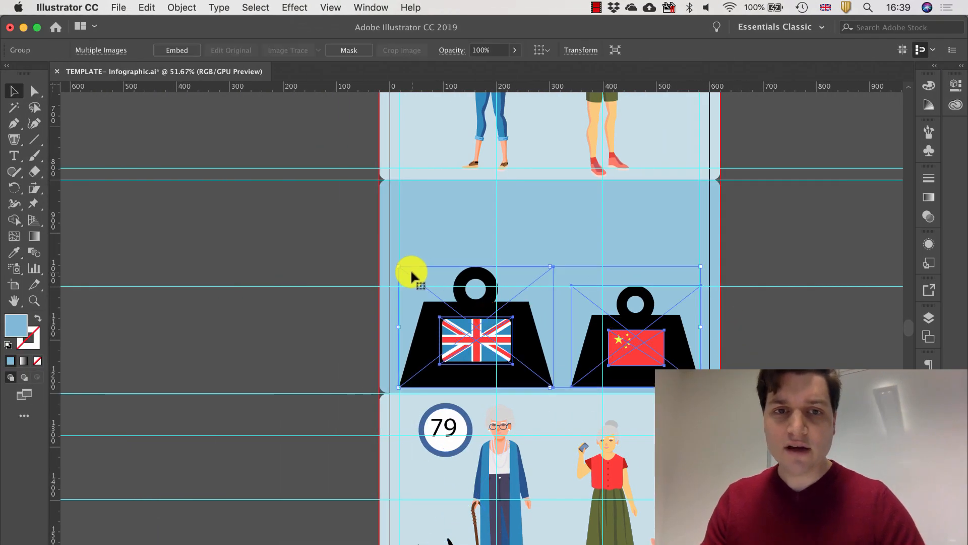
left_click_drag(400, 266, 472, 295)
left_click_drag(624, 346, 598, 340)
left_click(848, 327)
scroll(542, 212, "up", 8)
scroll(542, 212, "down", 6)
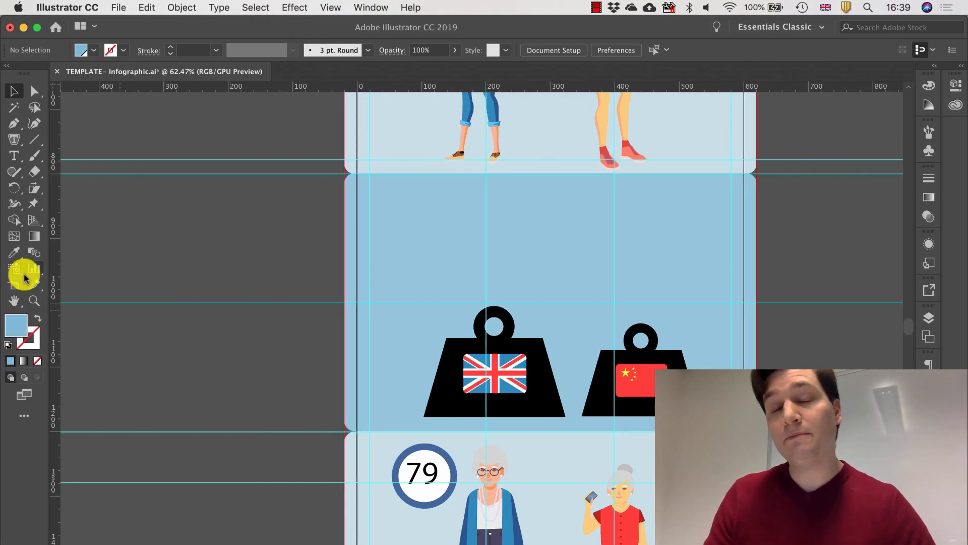
left_click(30, 273)
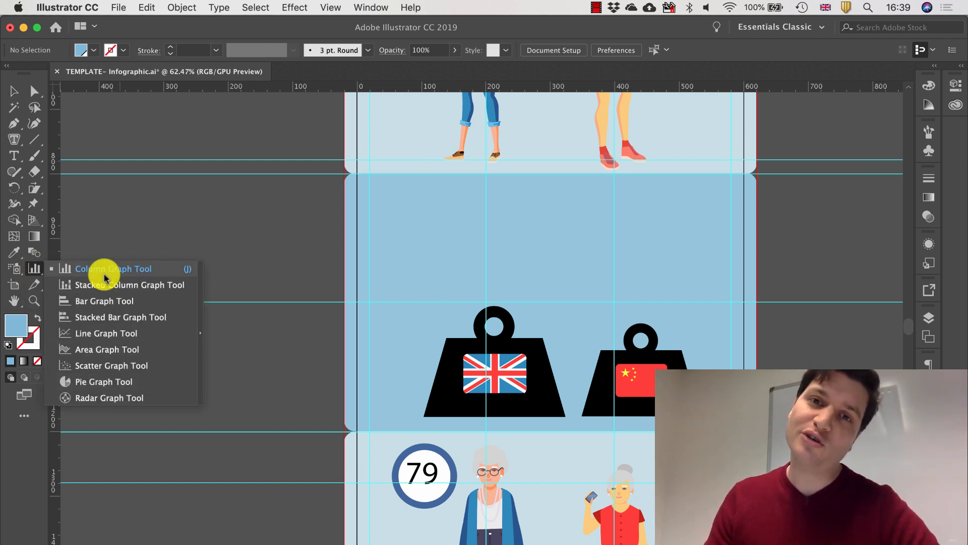
left_click(174, 207)
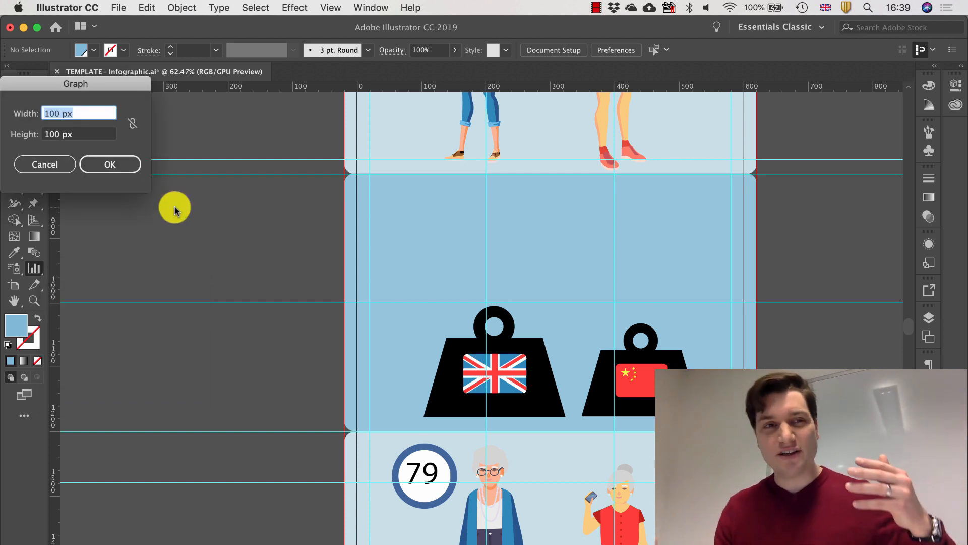
left_click(41, 164)
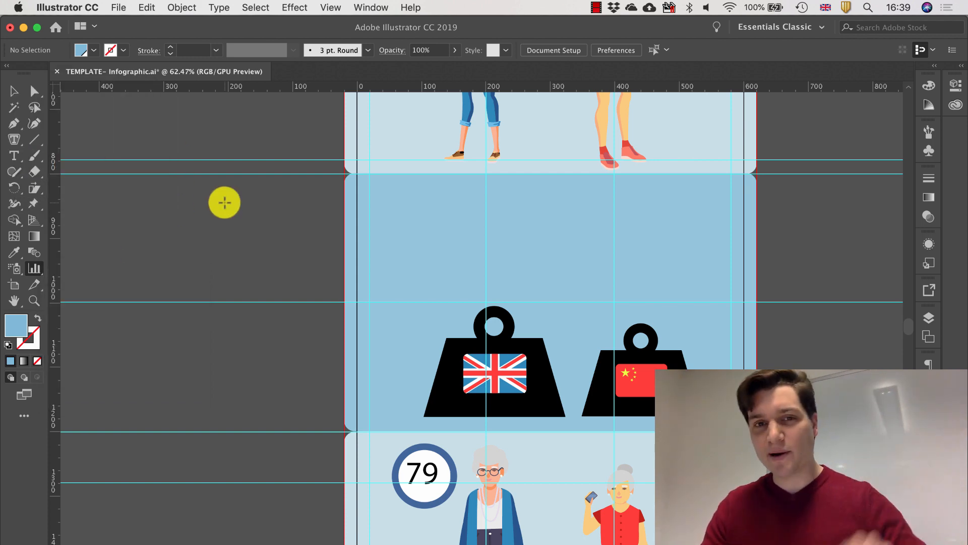
scroll(223, 202, "up", 1)
scroll(223, 202, "down", 2)
scroll(415, 210, "right", 2)
scroll(415, 209, "up", 1)
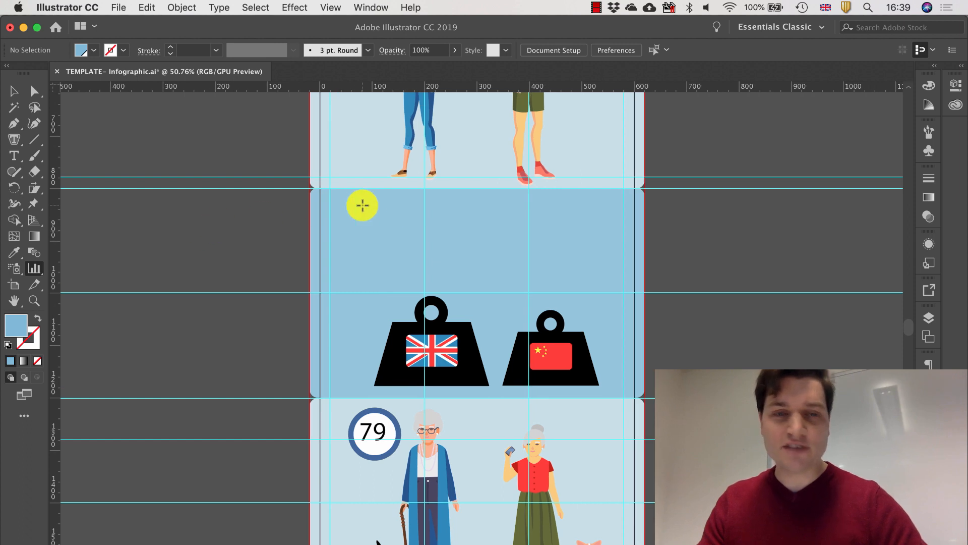
left_click(11, 96)
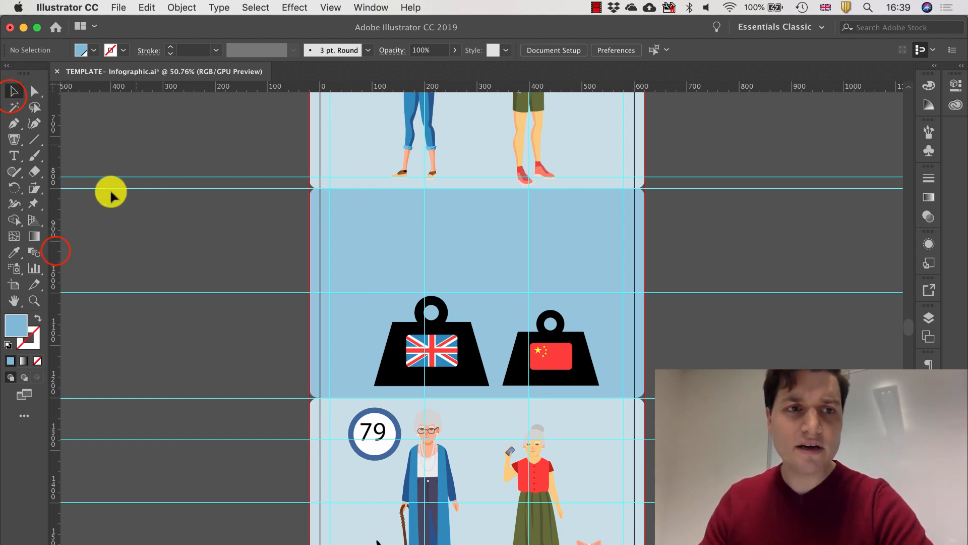
left_click_drag(432, 266, 477, 278)
Draw a rounded rectangle about 280 px wide and 34 px high above the weights, from the central guide to the outer margin guide
scroll(549, 186, "up", 2)
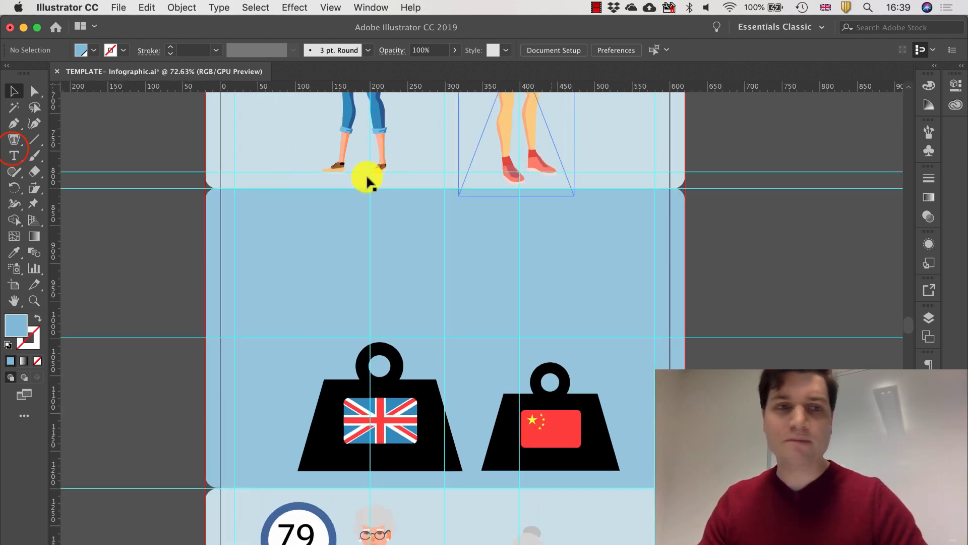
left_click_drag(14, 154, 66, 159)
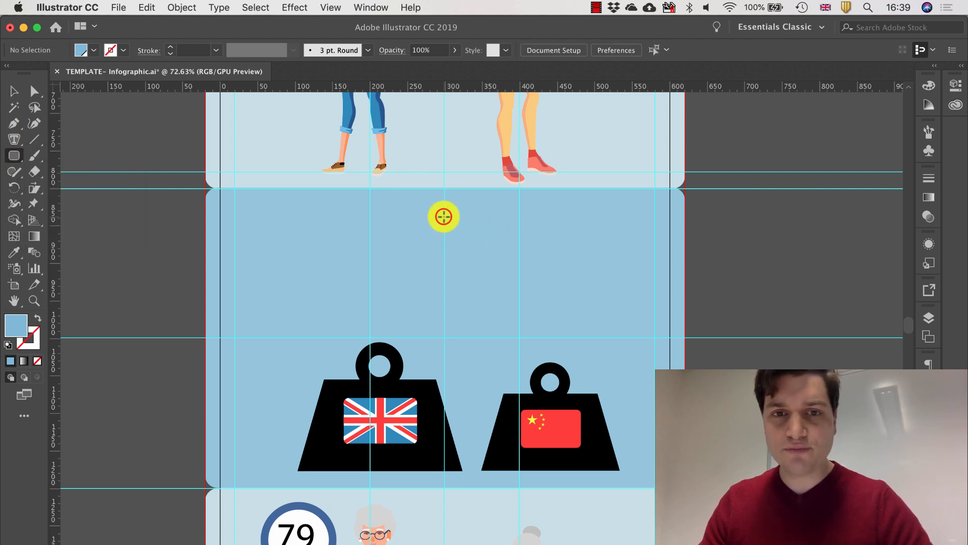
left_click_drag(444, 217, 655, 241)
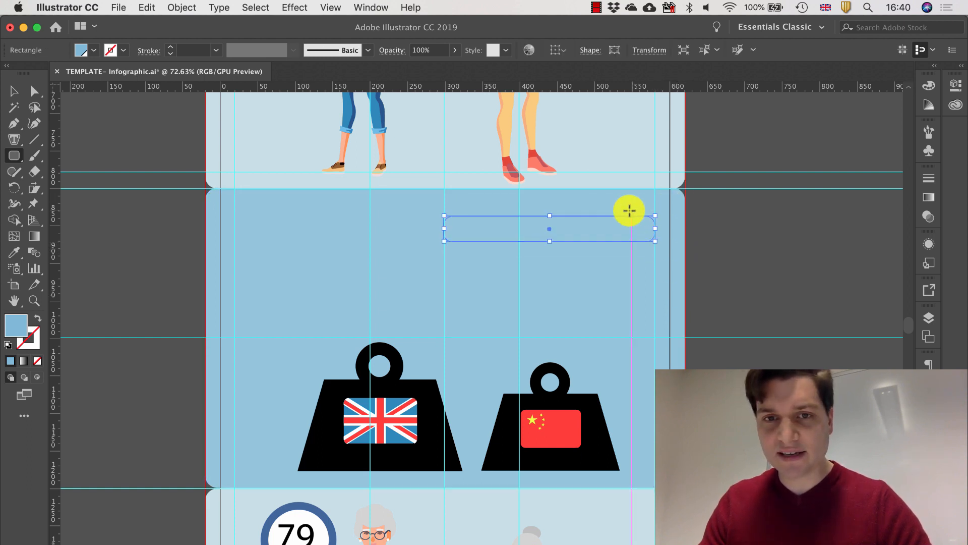
Fill the rounded rectangle above the weights with the dark red swatch
scroll(629, 210, "up", 2)
left_click(13, 90)
left_click(535, 233)
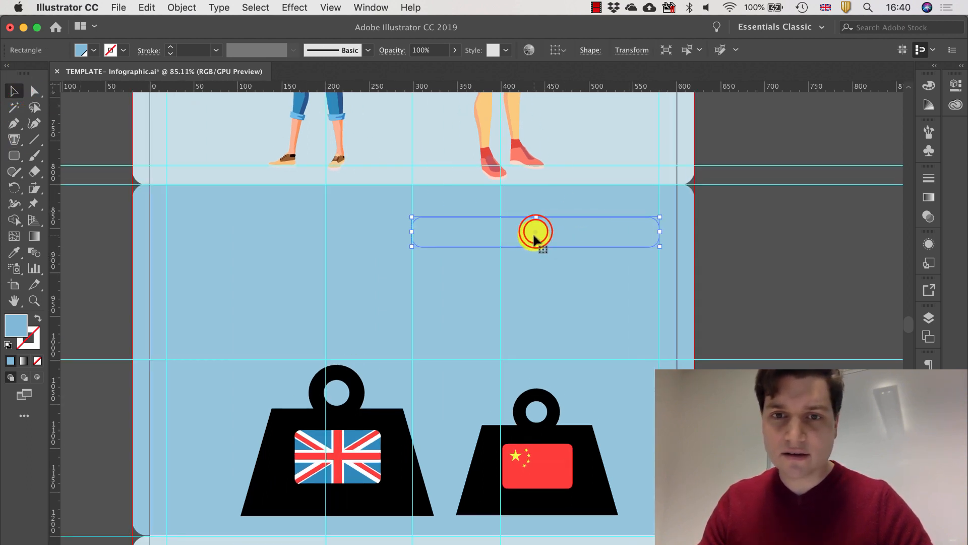
mouse_move(536, 231)
left_mouse_down()
mouse_move(549, 233)
mouse_move(536, 232)
left_mouse_up()
left_click(709, 253)
left_click(632, 226)
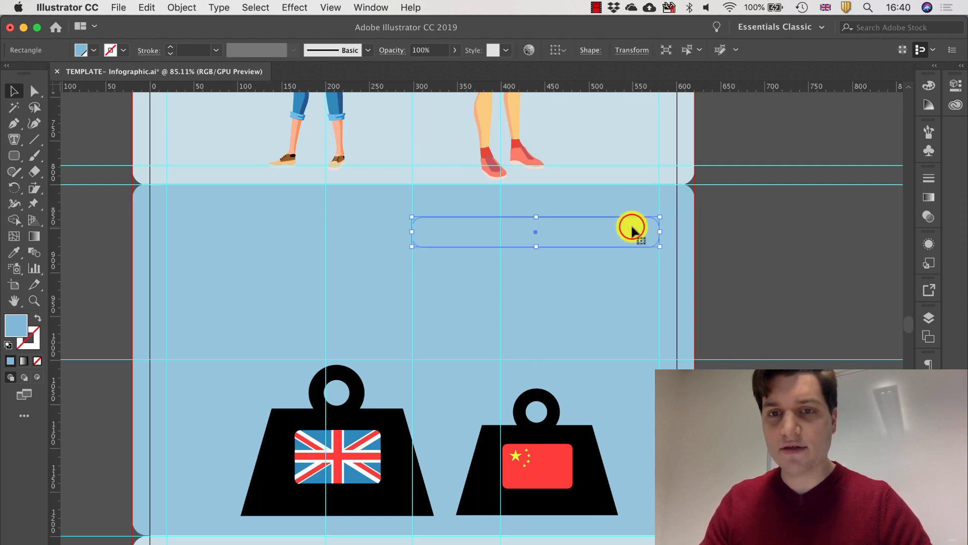
left_click(88, 52)
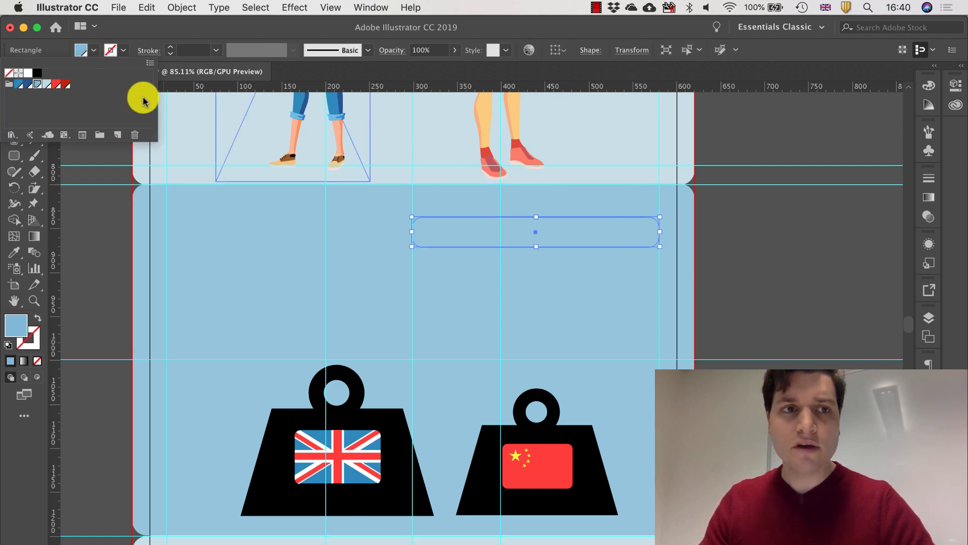
left_click(62, 84)
left_click(742, 249)
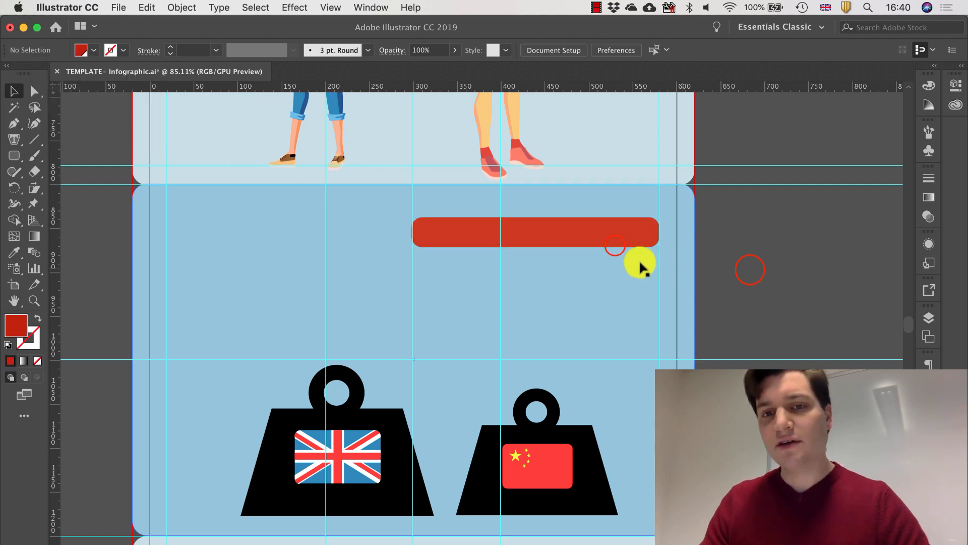
Duplicate the dark red bar directly below itself and fill the copy with the lighter red swatch
left_click(613, 247)
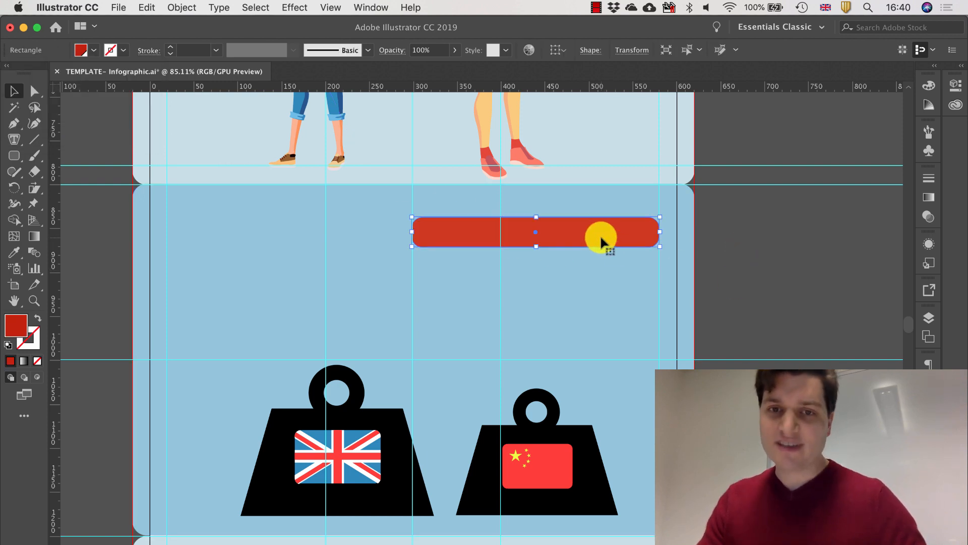
left_click_drag(600, 235, 601, 275, "alt")
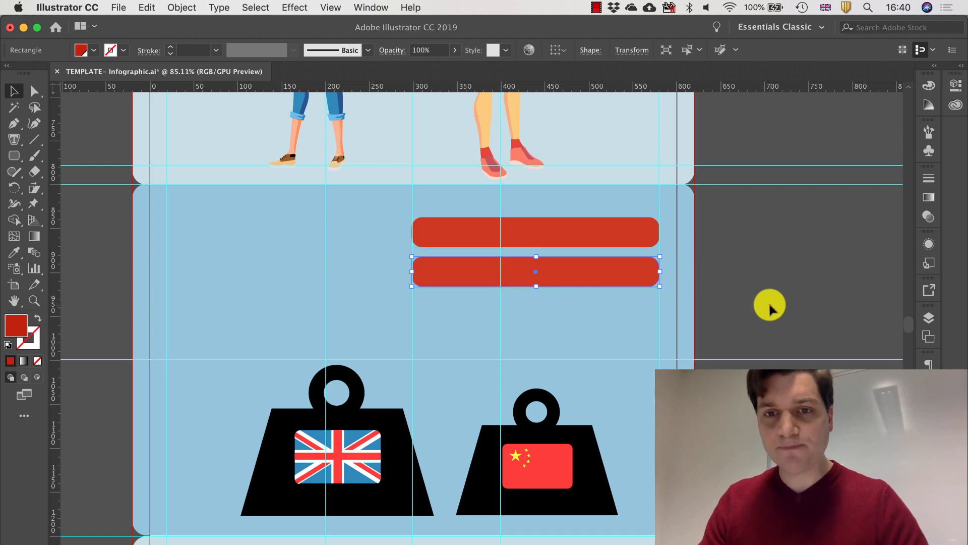
scroll(587, 280, "up", 5)
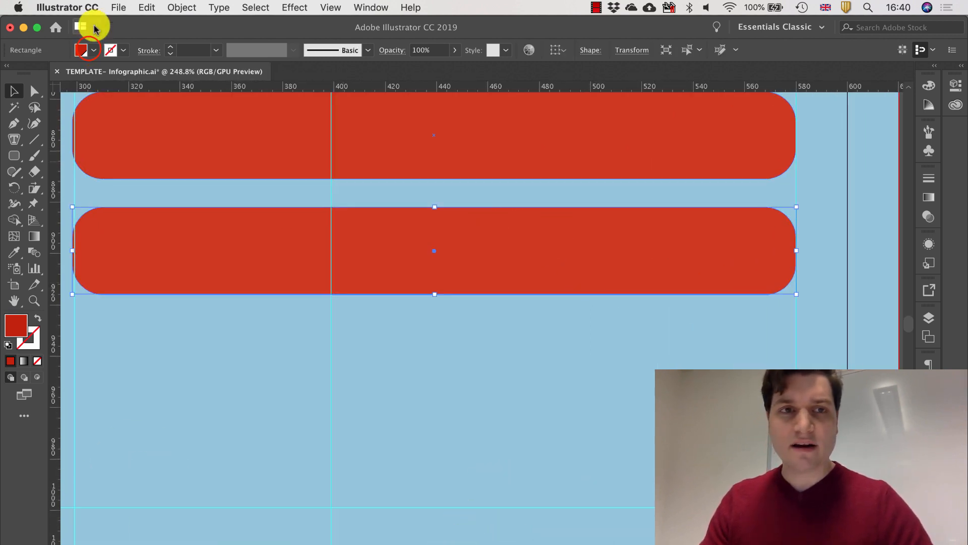
left_click(89, 49)
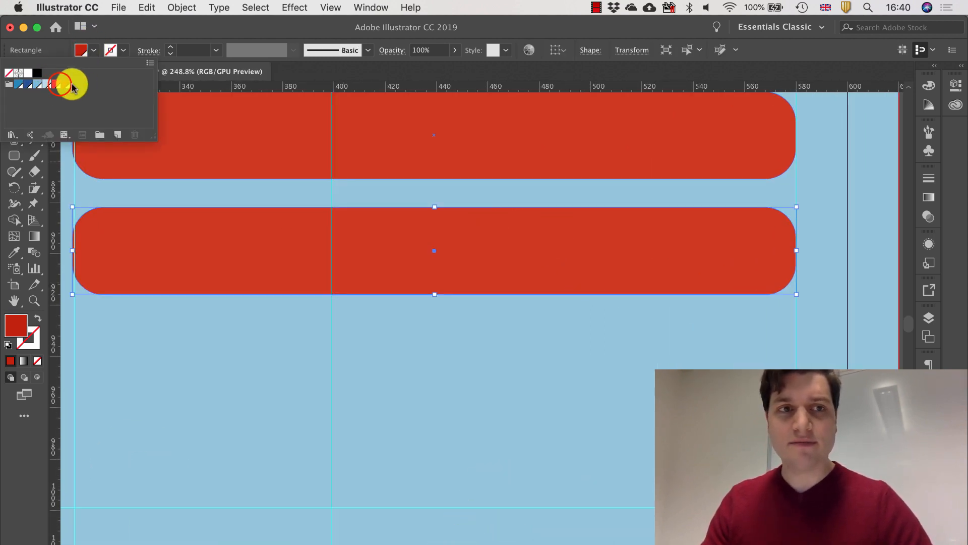
left_click(56, 84)
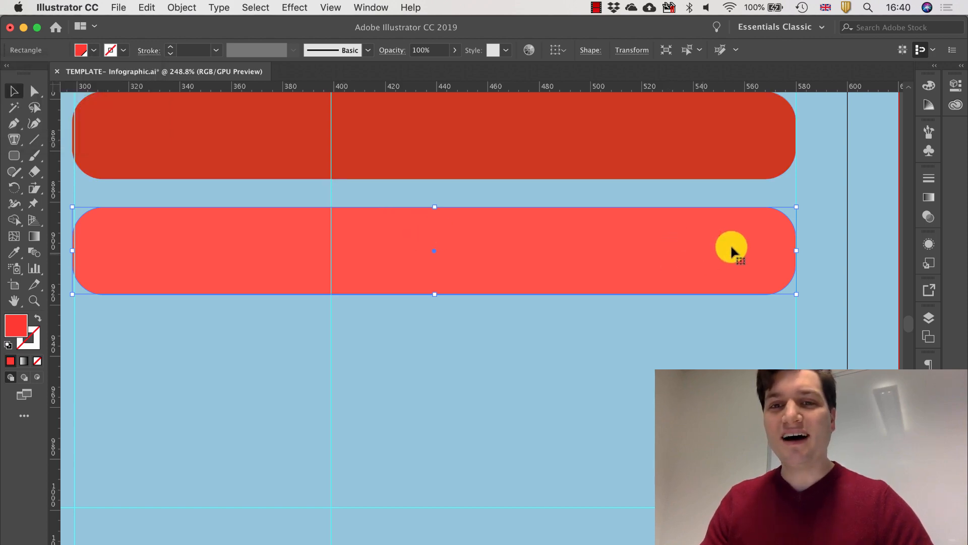
scroll(731, 247, "down", 4)
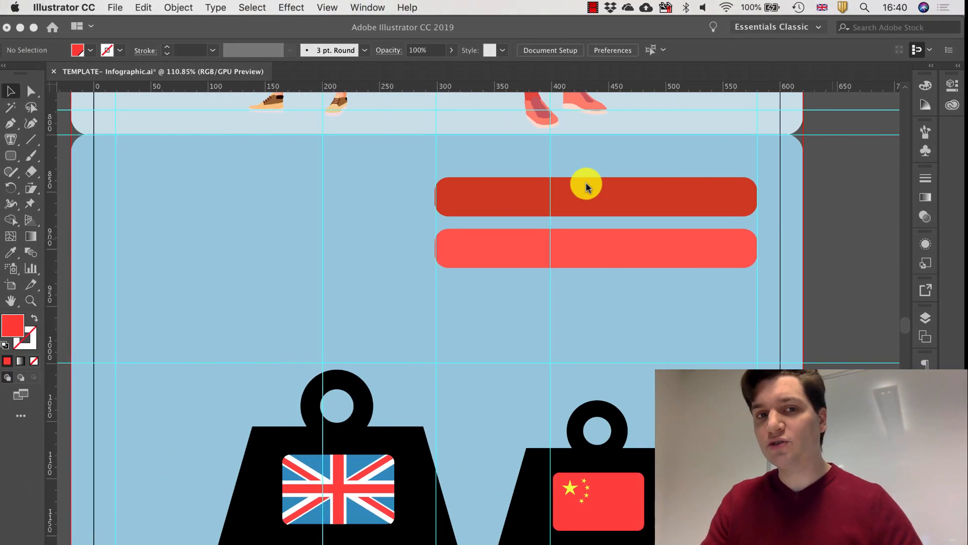
Scale the light red bar non-uniformly to 32% horizontally and 100% vertically
left_click(14, 91)
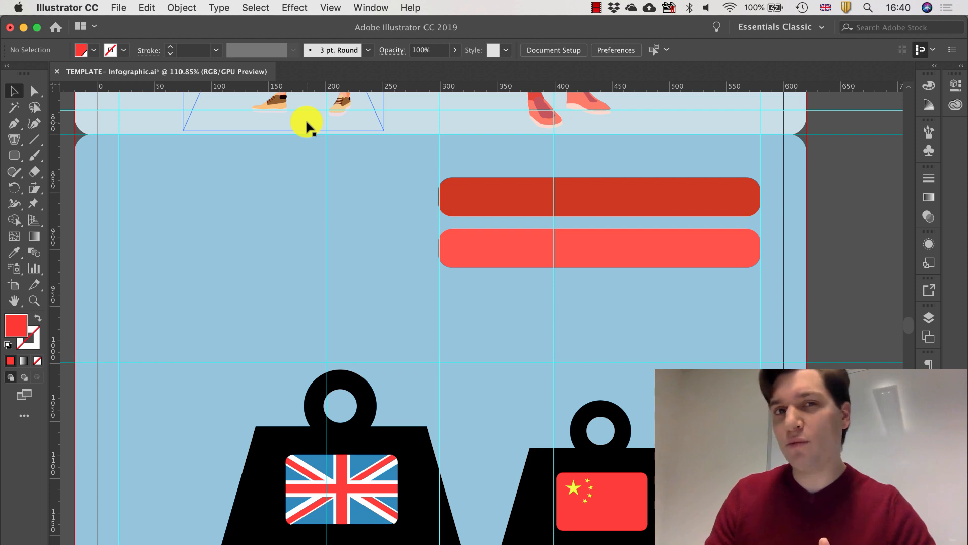
left_click(487, 243)
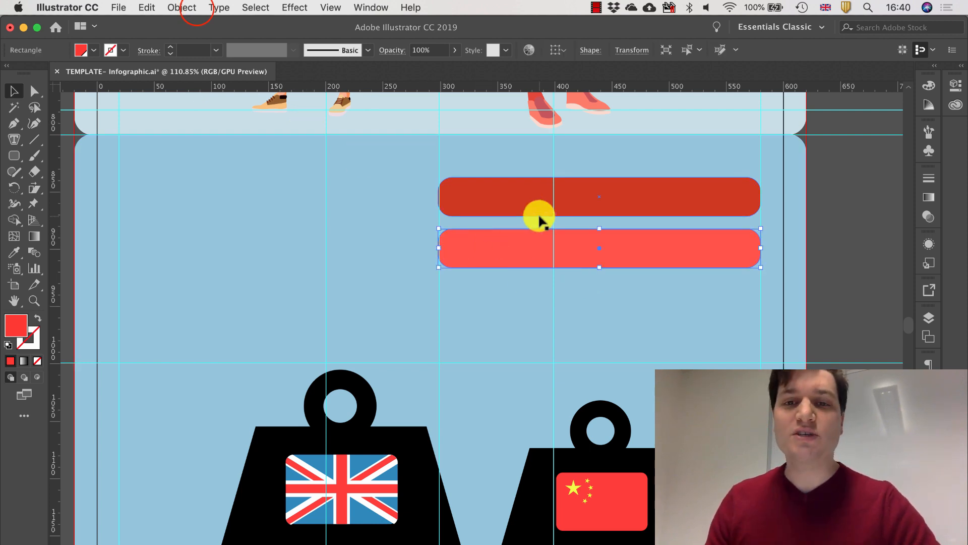
left_click(190, 7)
mouse_move(202, 23)
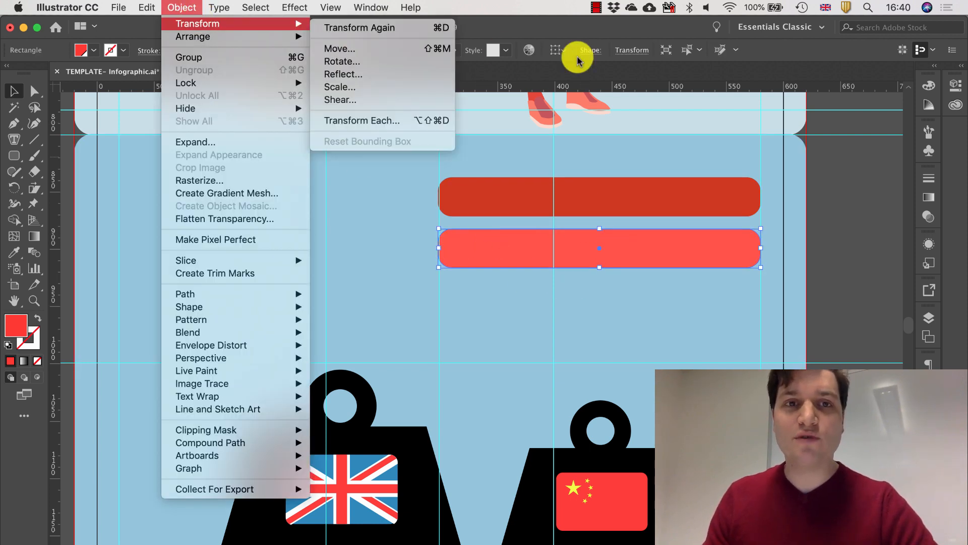
left_click(372, 87)
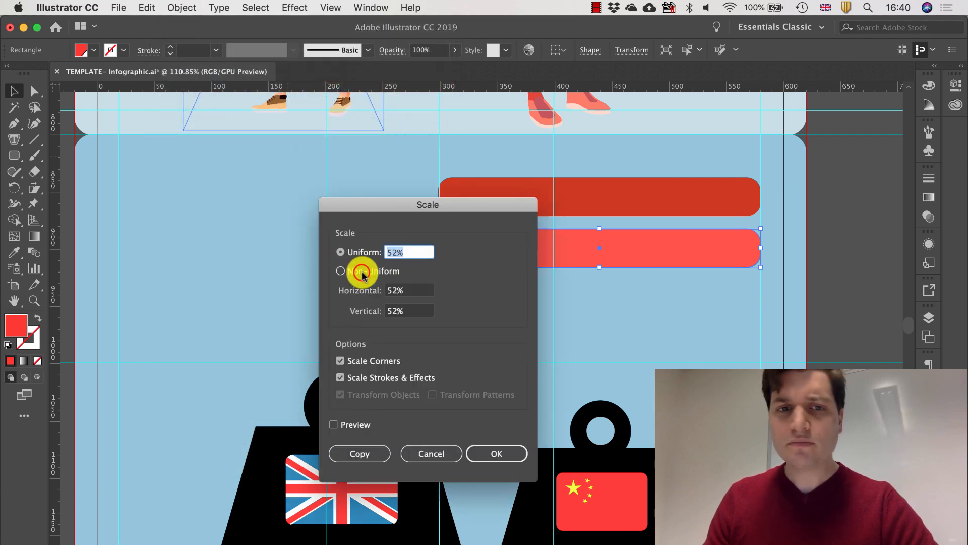
left_click(360, 271)
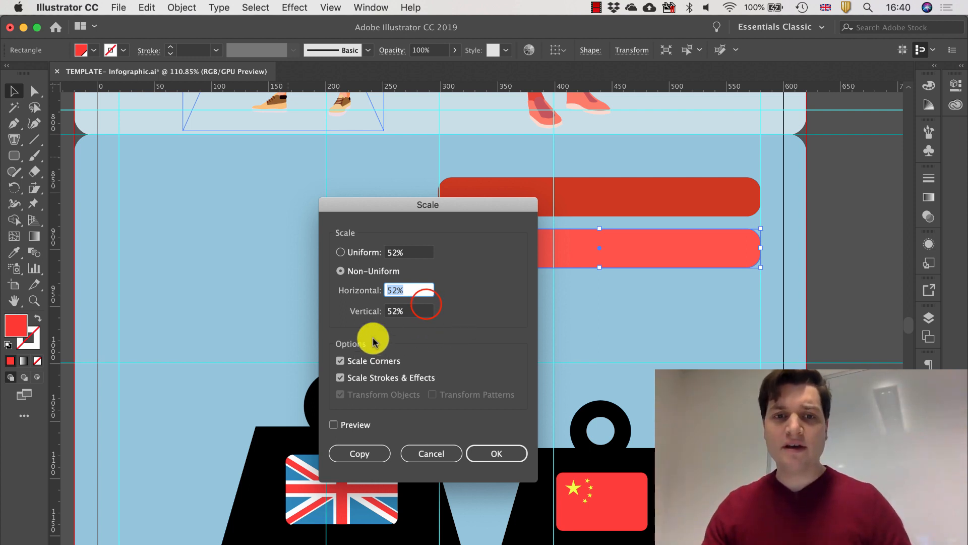
left_click(422, 309)
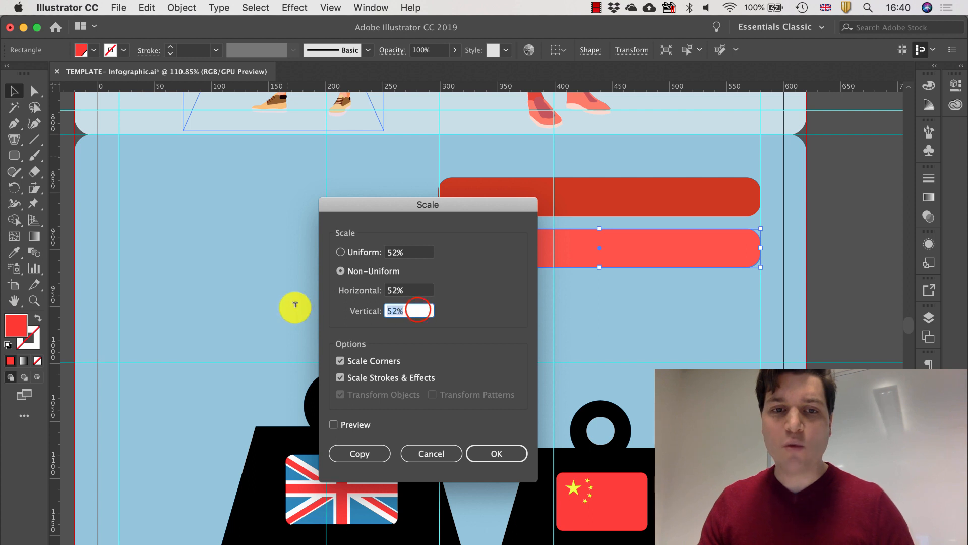
type("100")
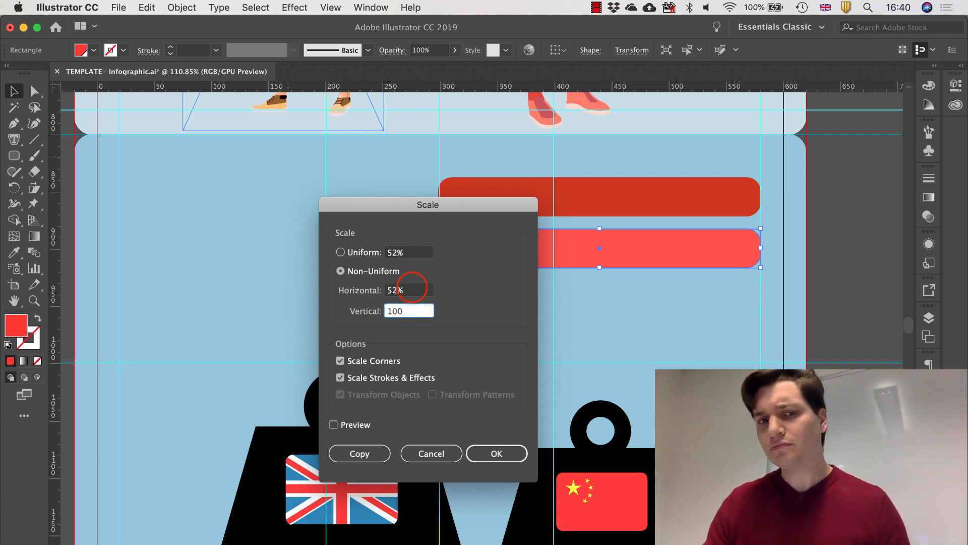
left_click(412, 290)
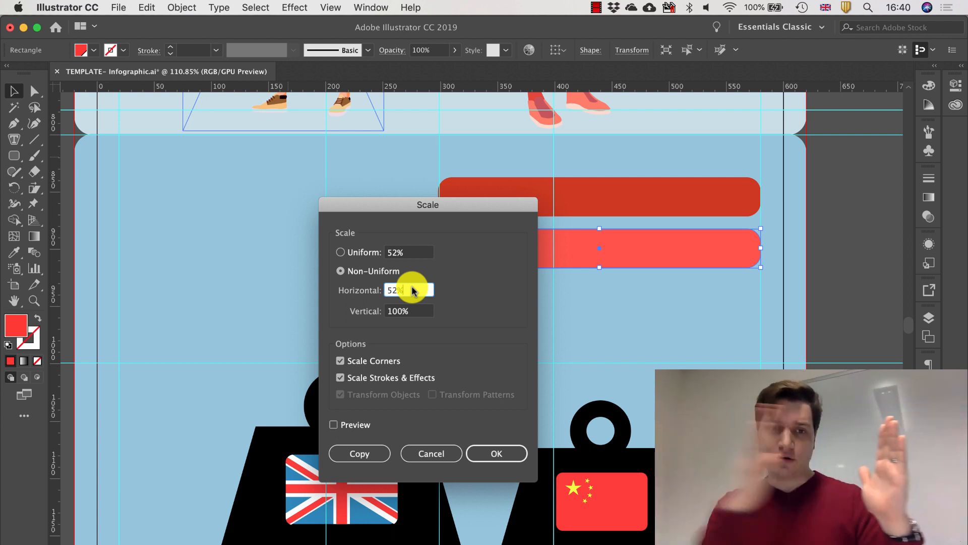
left_click(412, 291)
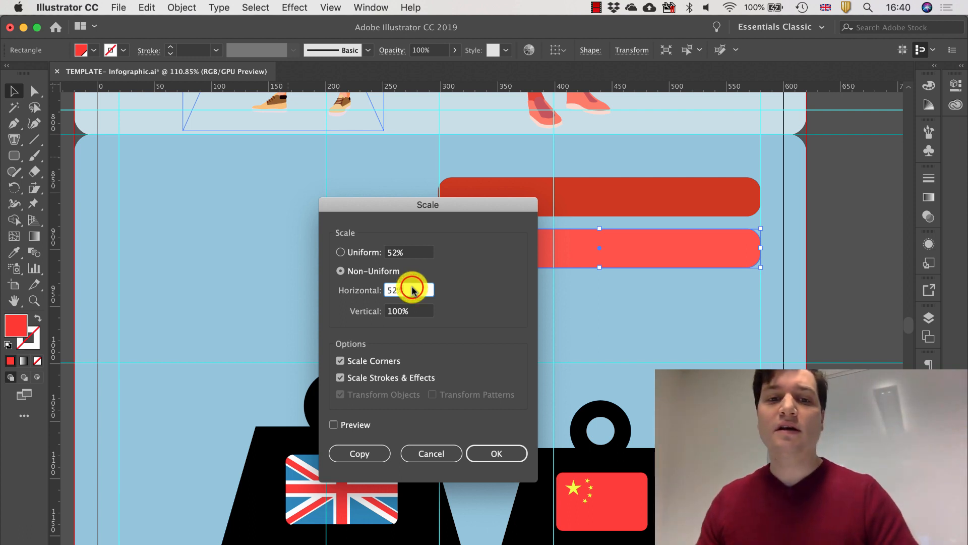
type("32")
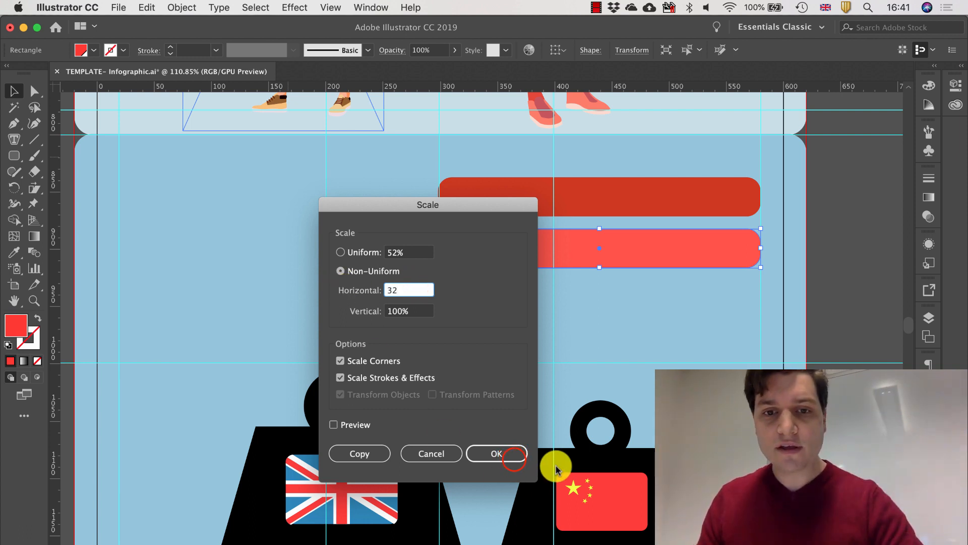
left_click(514, 458)
Move the light red bar onto the dark red bar and align the two by their left edges and vertical centres
left_click_drag(557, 235, 538, 187)
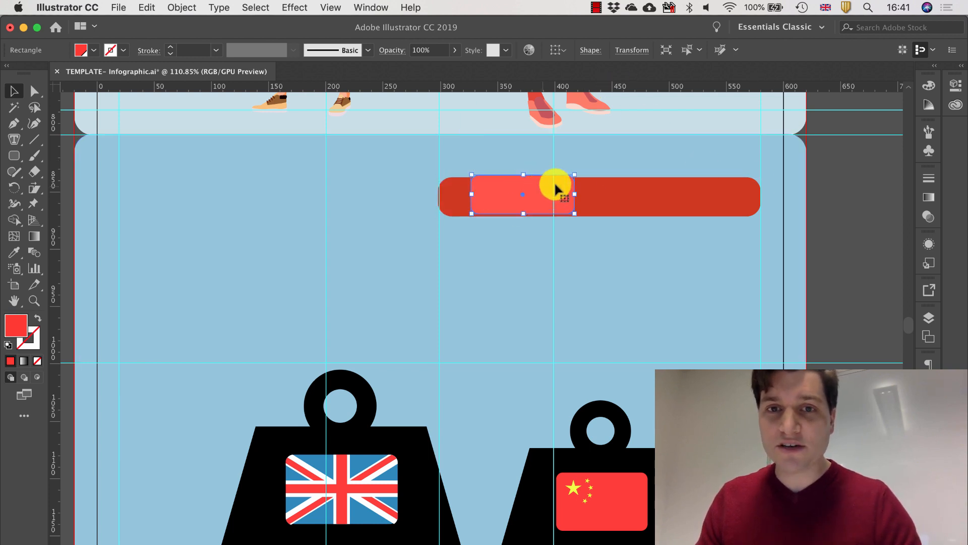
left_click(371, 15)
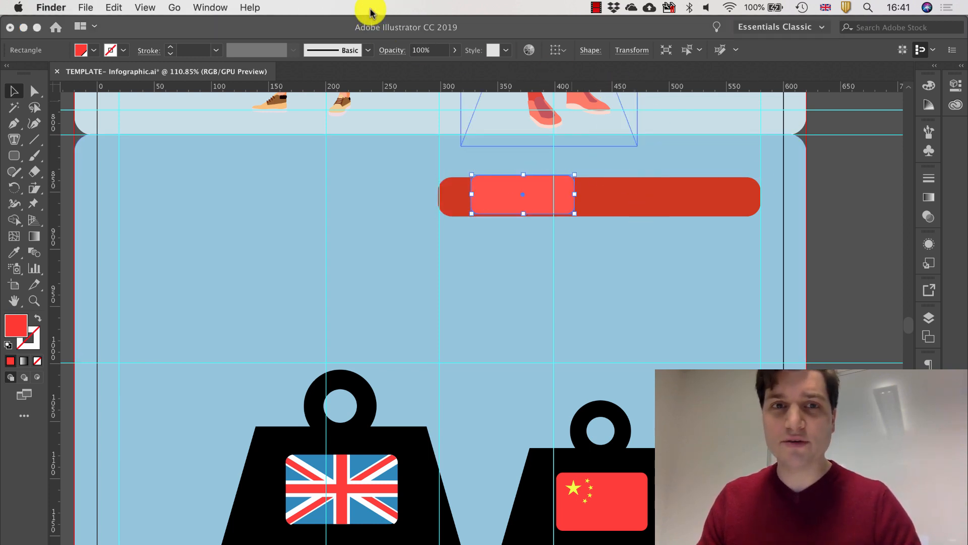
left_click(831, 204)
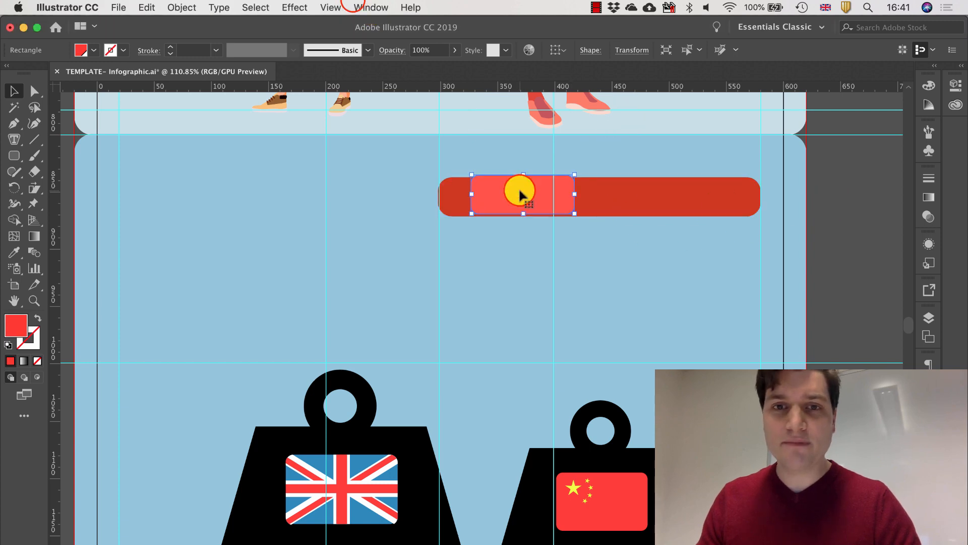
left_click(354, 6)
left_click(391, 187)
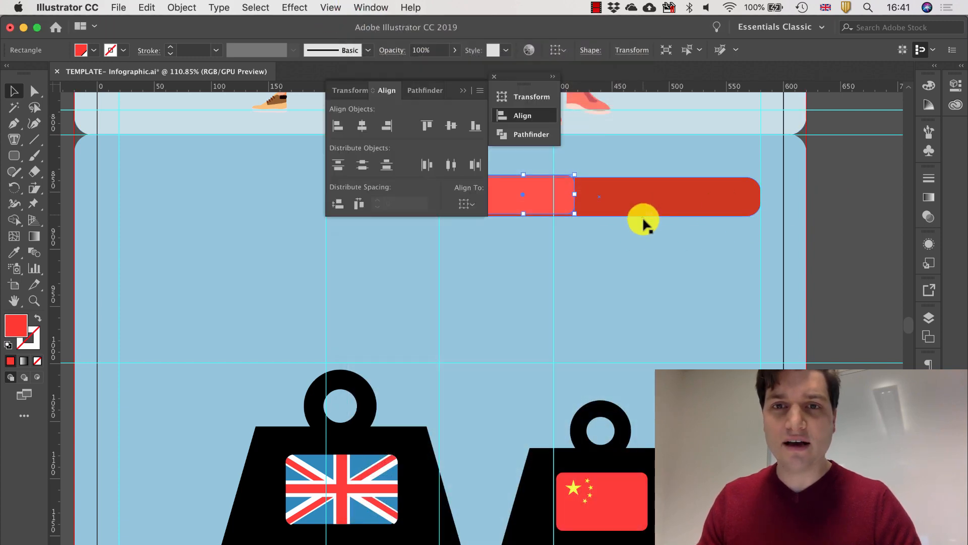
left_click(606, 192, "shift")
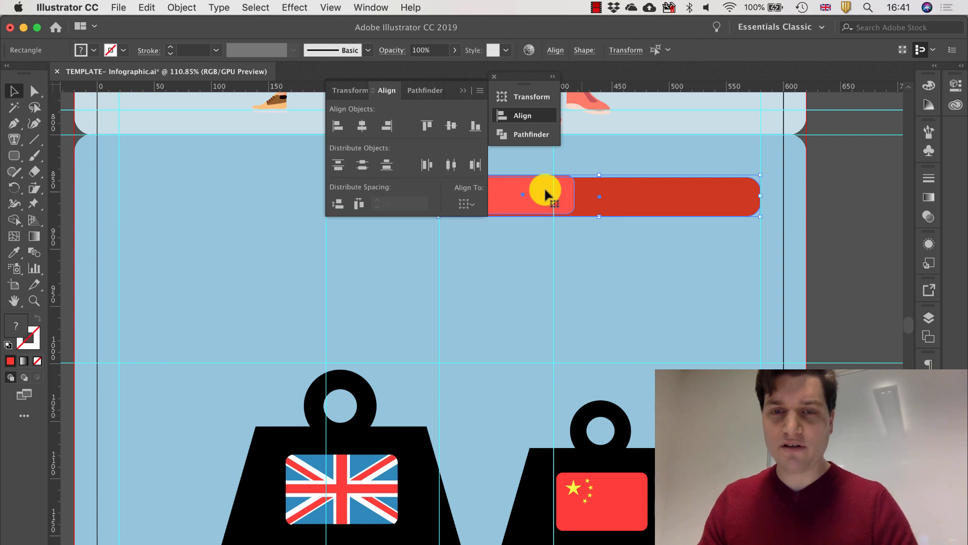
left_click(336, 126)
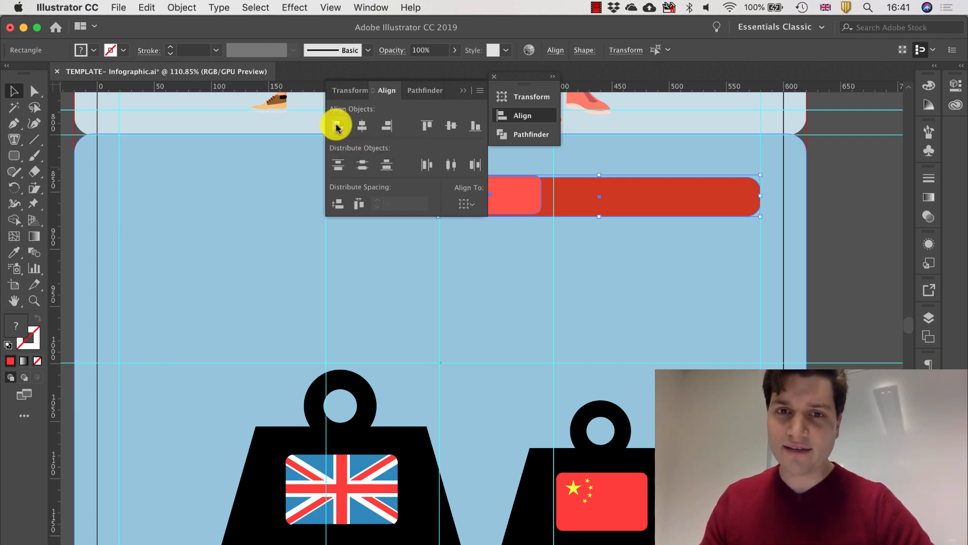
left_click(451, 126)
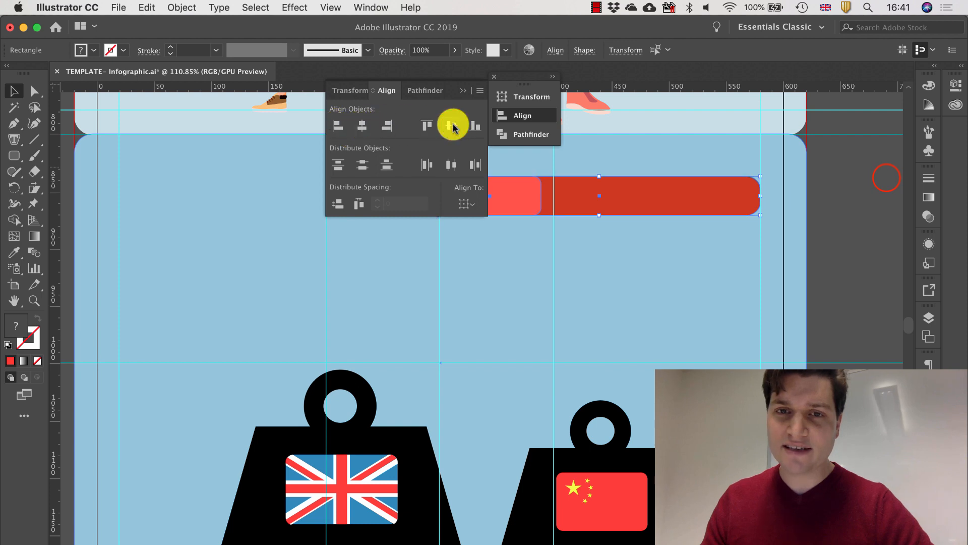
left_click(885, 178)
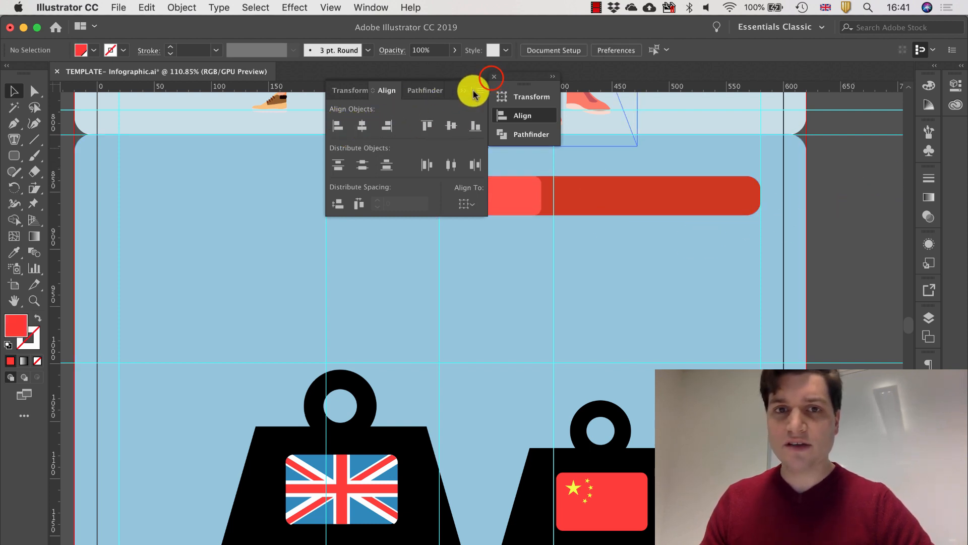
left_click(492, 77)
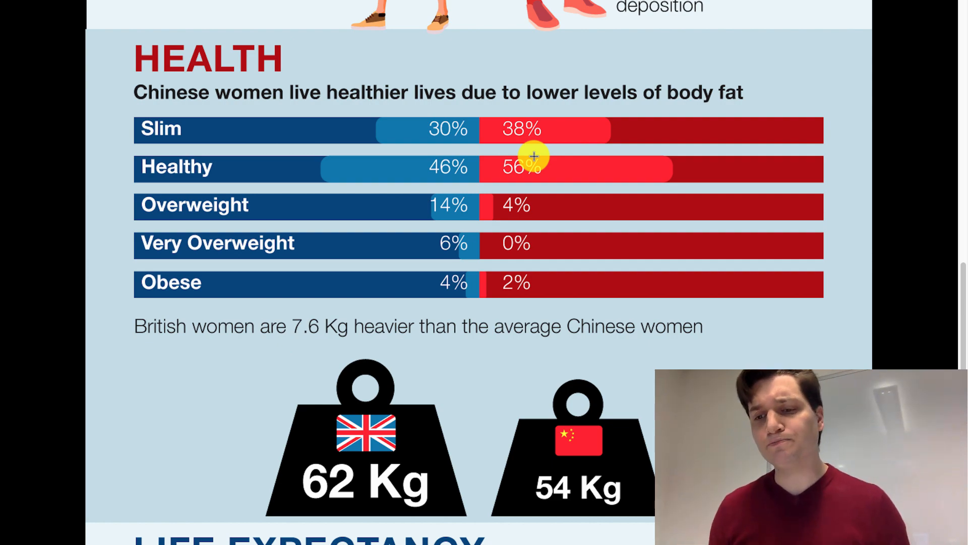
Check the percentage rings in the finished example, and draw a circle about 120 px in diameter between the two women's heads
scroll(532, 153, "up", 15)
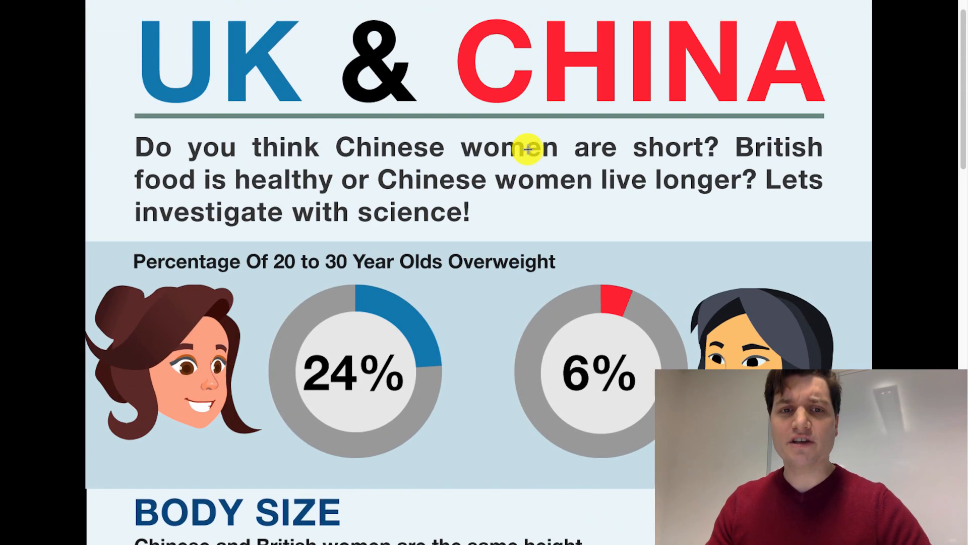
scroll(528, 149, "down", 1)
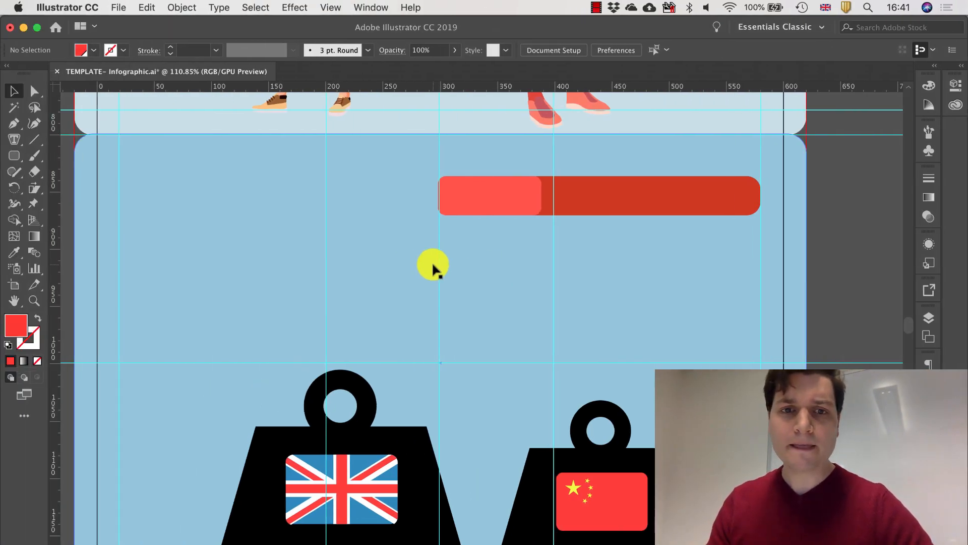
scroll(431, 261, "up", 5)
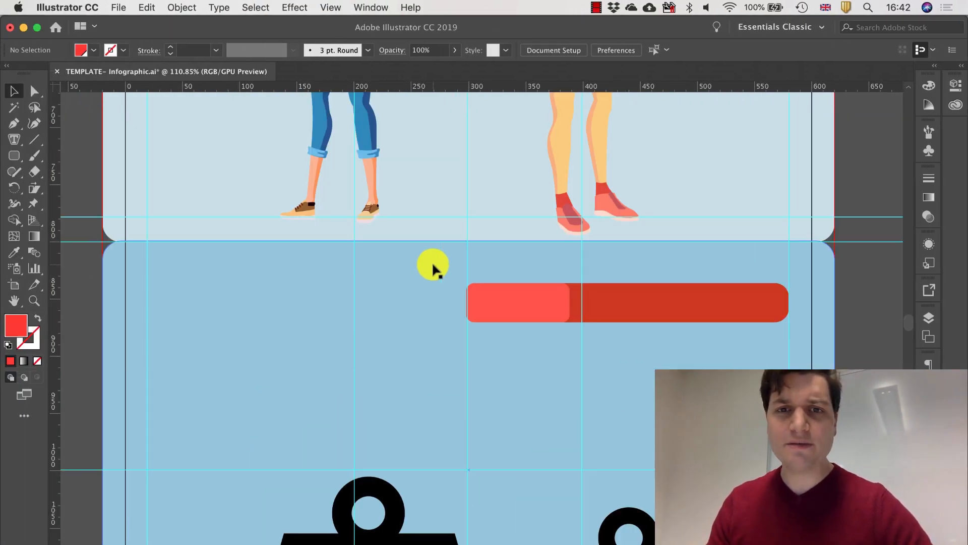
scroll(432, 264, "up", 10)
left_click(14, 156)
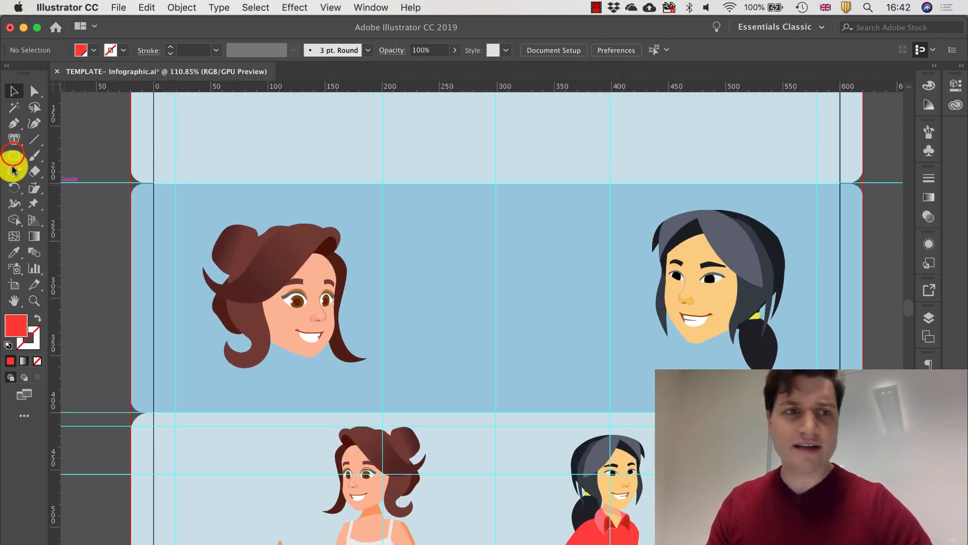
left_click_drag(11, 167, 112, 178)
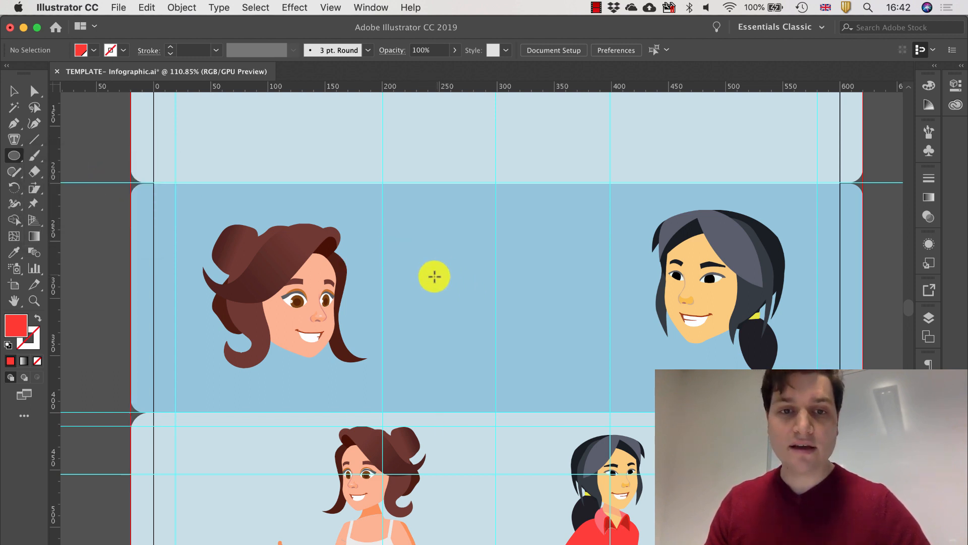
left_click_drag(405, 258, 543, 396)
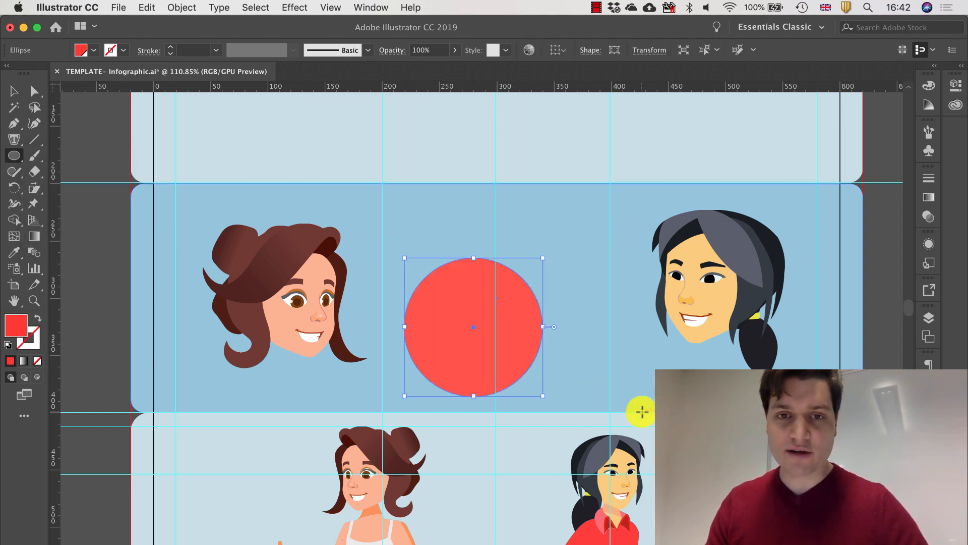
Check that Smart Guides are enabled, and draw a vertical Pen path about 87 px long from the circle's centre to above its upper edge
left_click(15, 91)
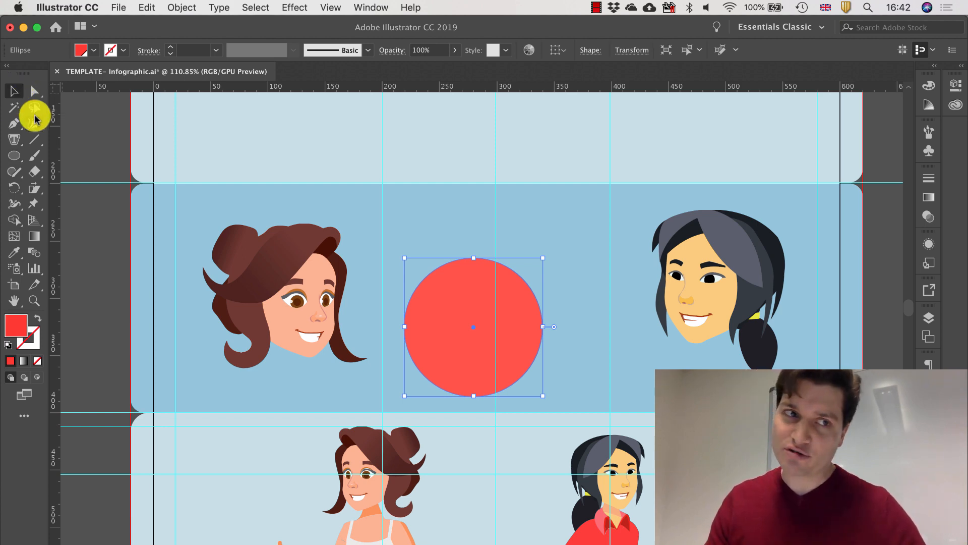
scroll(525, 304, "up", 1)
scroll(525, 304, "up", 10)
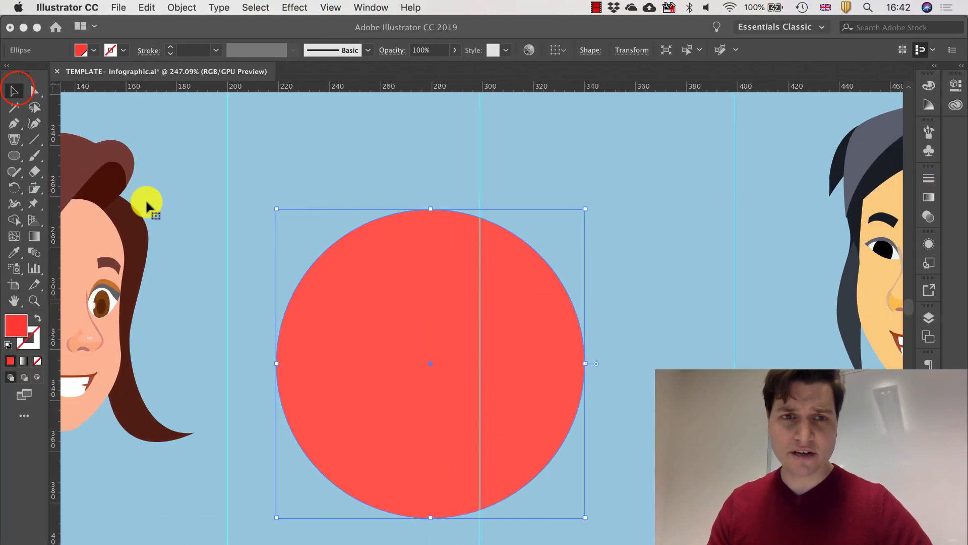
left_click(17, 89)
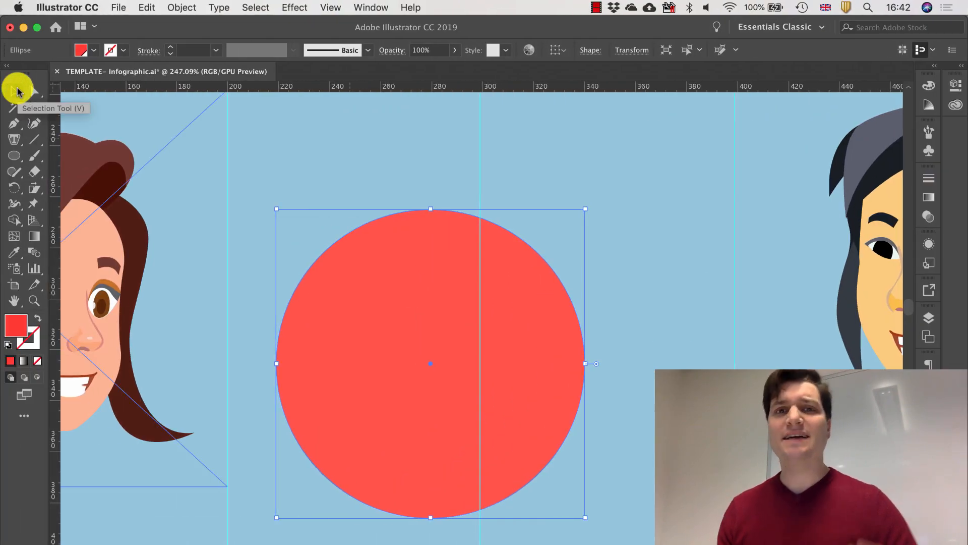
key("p")
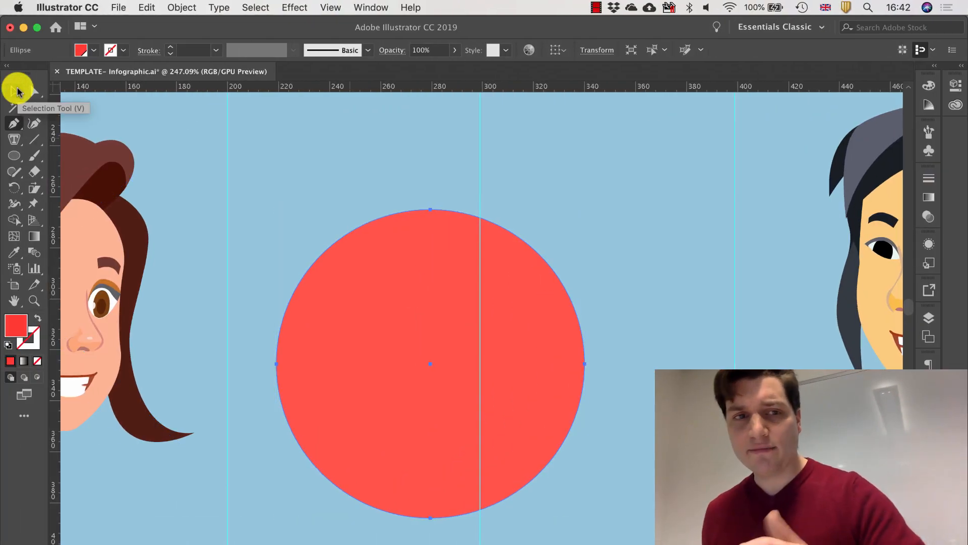
left_click_drag(18, 121, 51, 123)
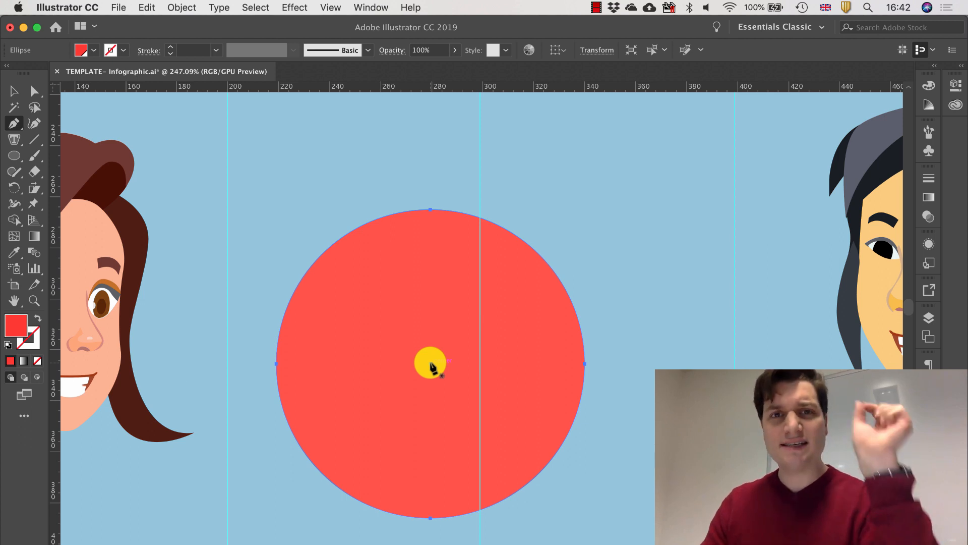
left_click(331, 7)
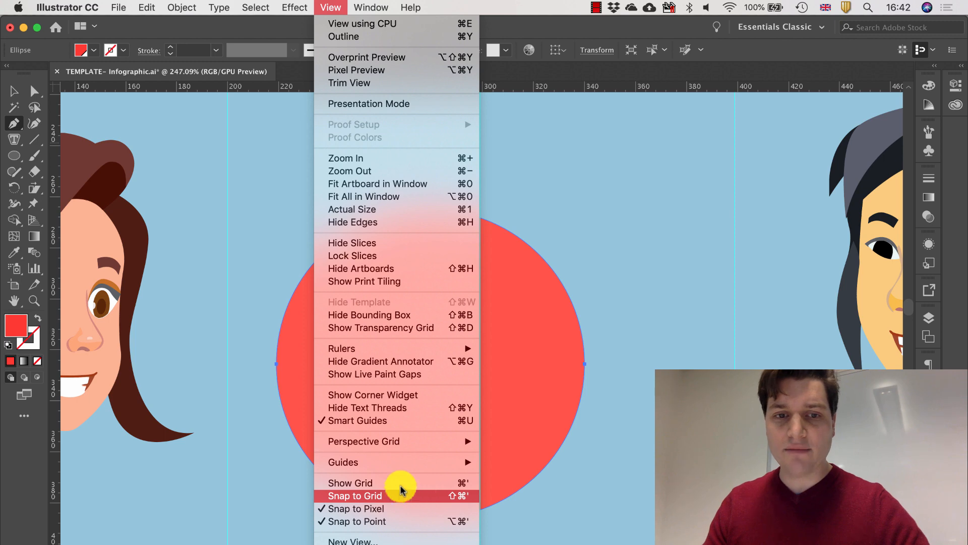
mouse_move(398, 459)
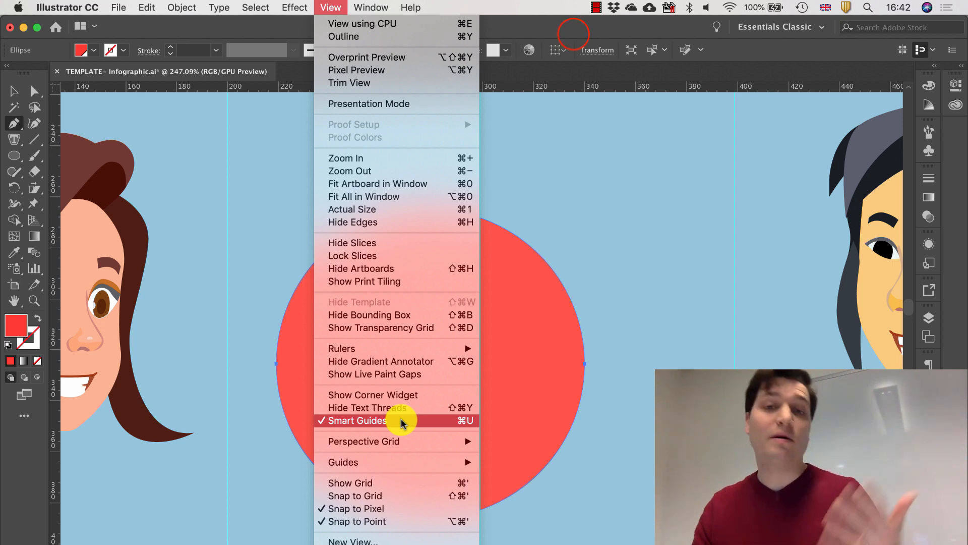
left_click(574, 36)
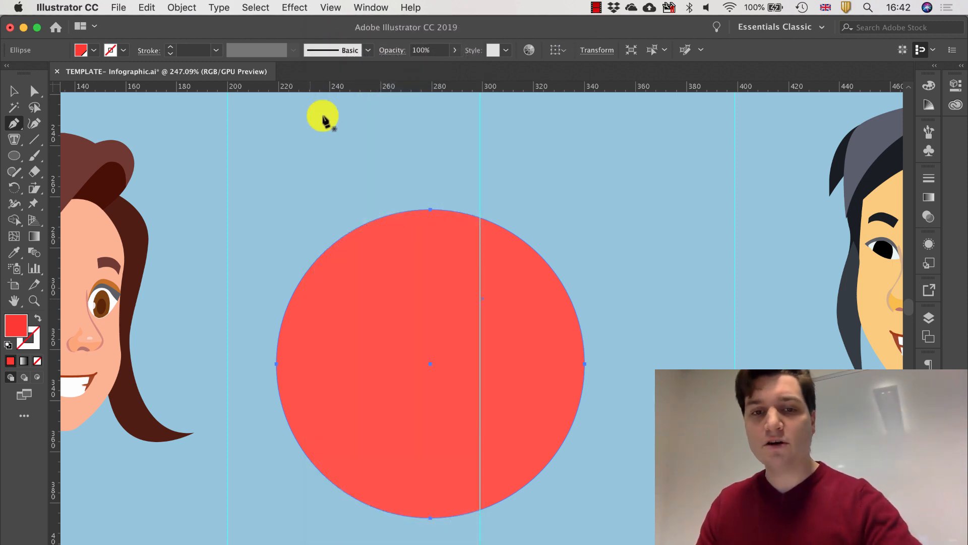
left_click(430, 364)
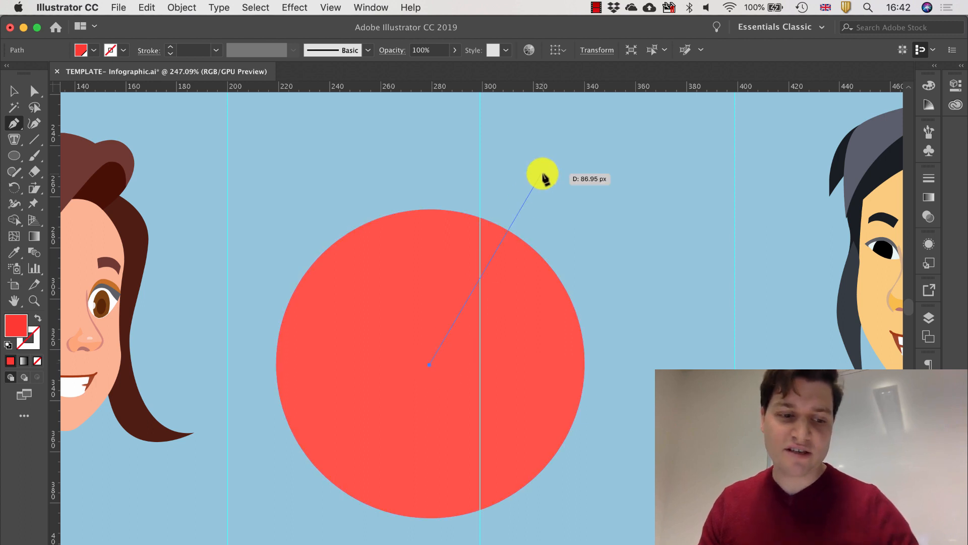
left_click(447, 144, "shift")
key("Escape")
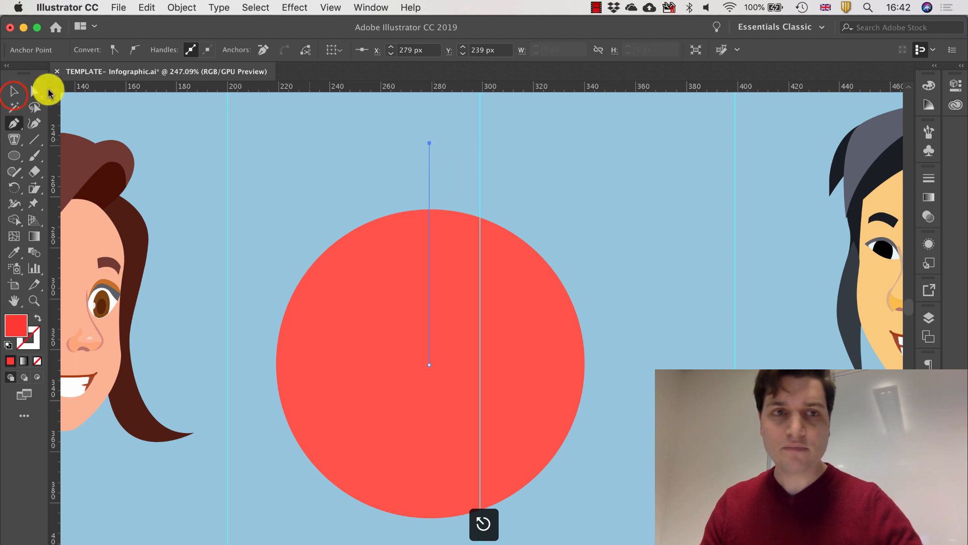
Give the vertical line over the circle a black stroke and no fill, and deselect it
left_click(13, 91)
left_click(422, 174)
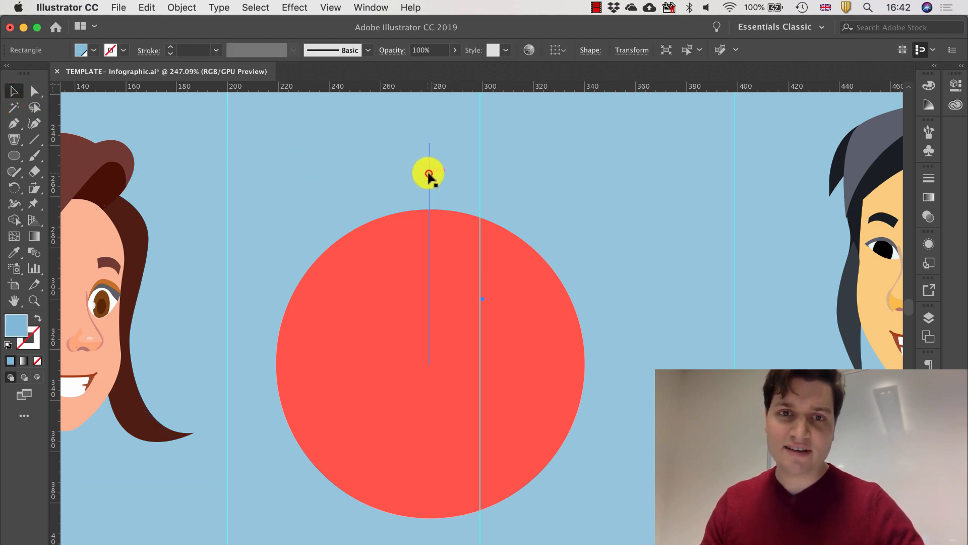
left_click(428, 173)
left_click(94, 50)
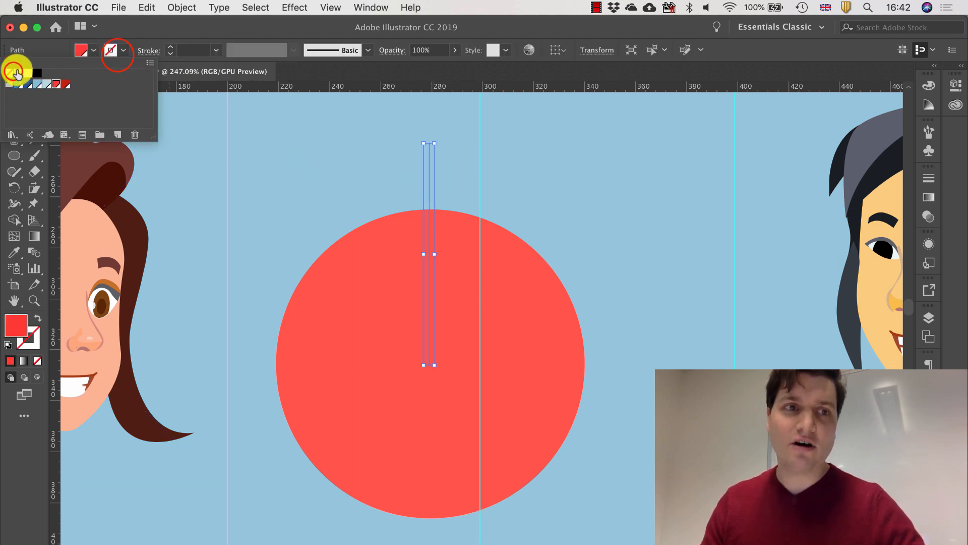
left_click(12, 72)
left_click(120, 53)
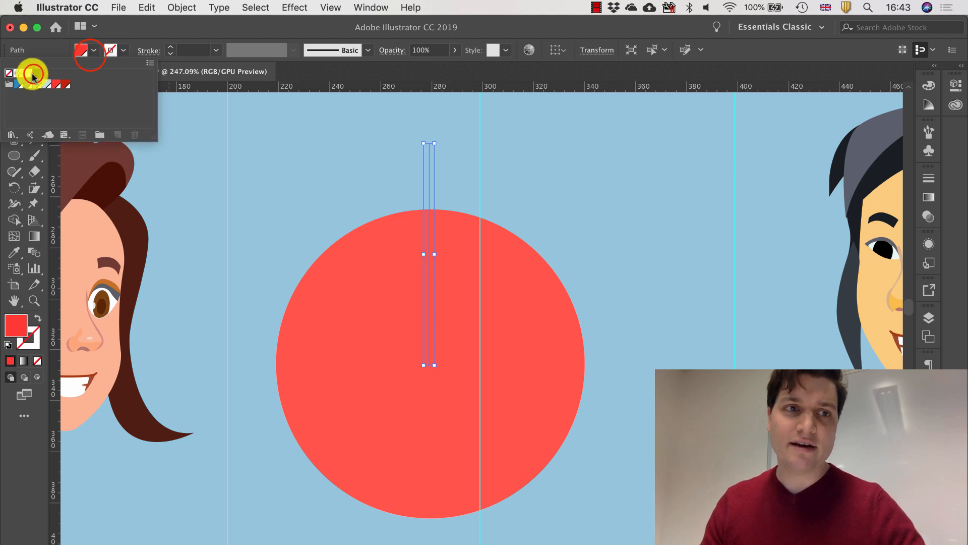
left_click(31, 74)
left_click(90, 51)
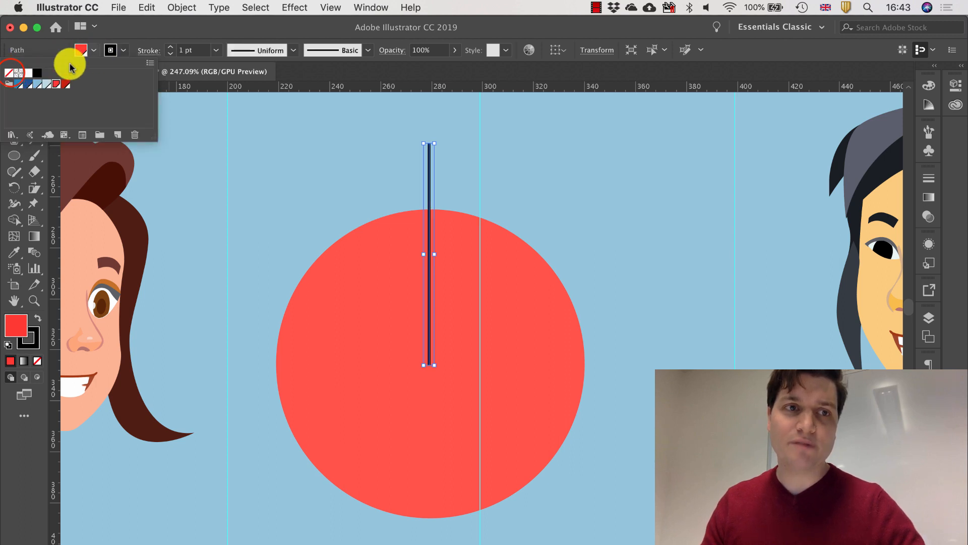
left_click(10, 73)
left_click(252, 124)
left_click(306, 146)
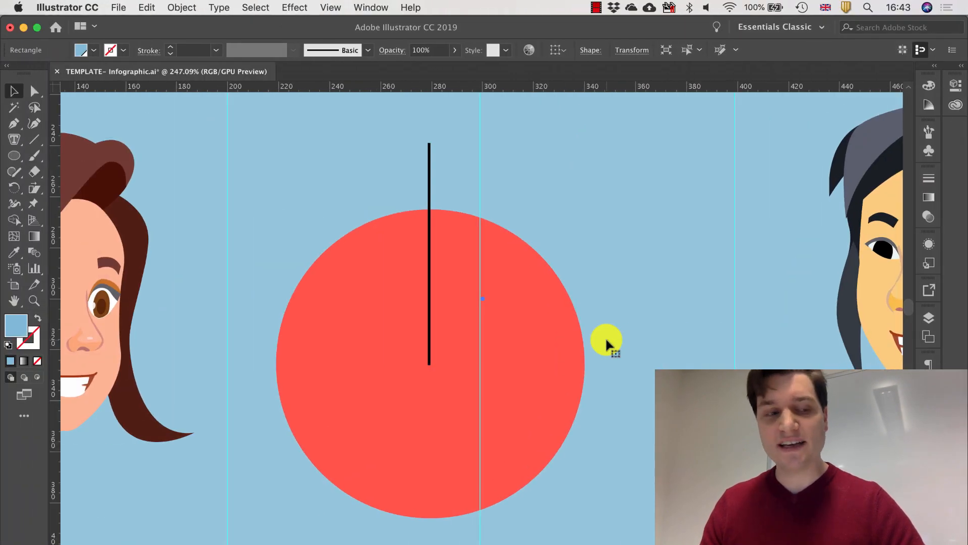
Work out the slice's rotation angle in the calculator widget, and return to the artwork with the black line unselected
left_click(941, 7)
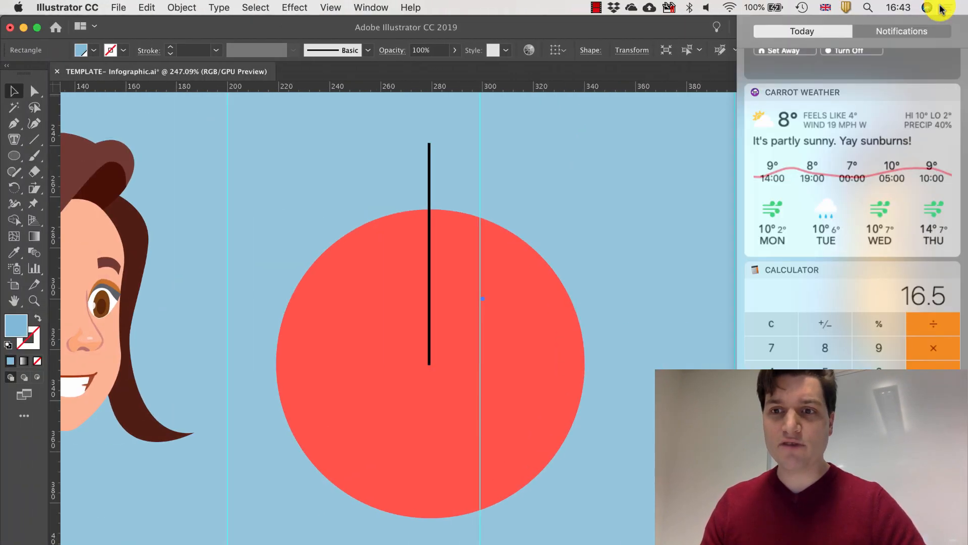
left_click(880, 373)
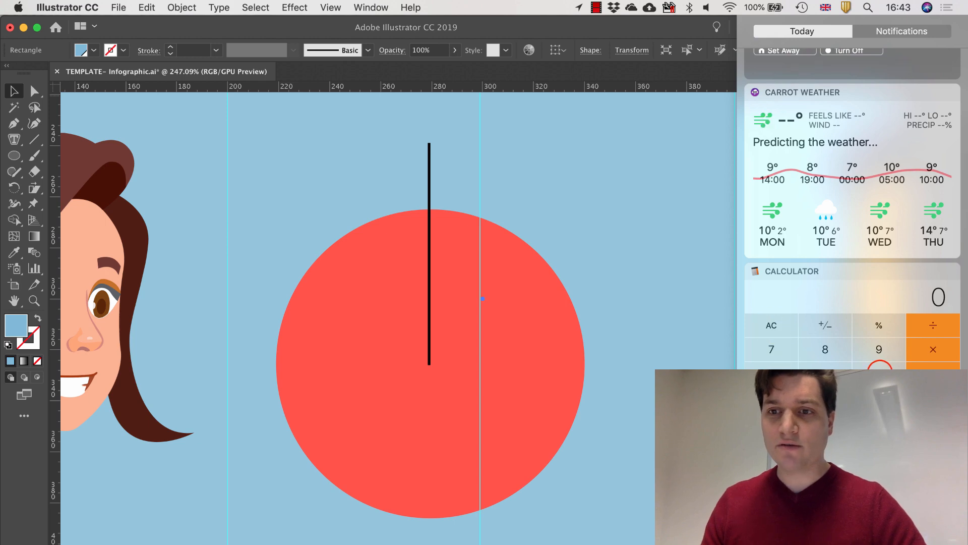
left_click(933, 361)
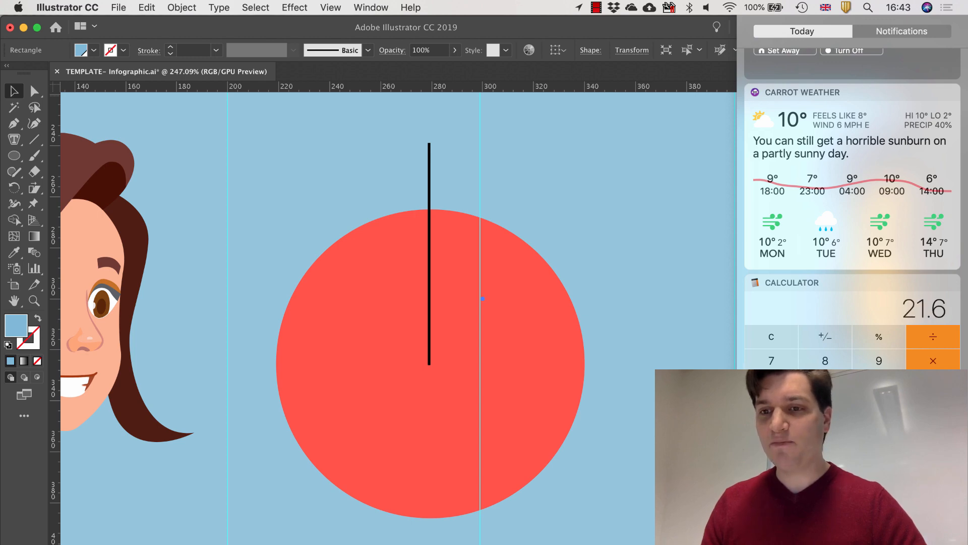
left_click(572, 320)
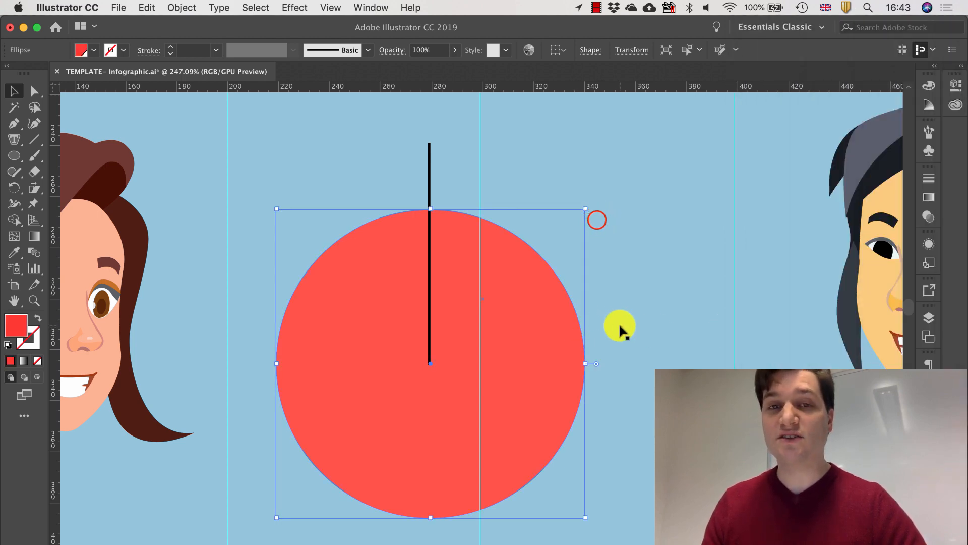
left_click(596, 220)
left_click(570, 173)
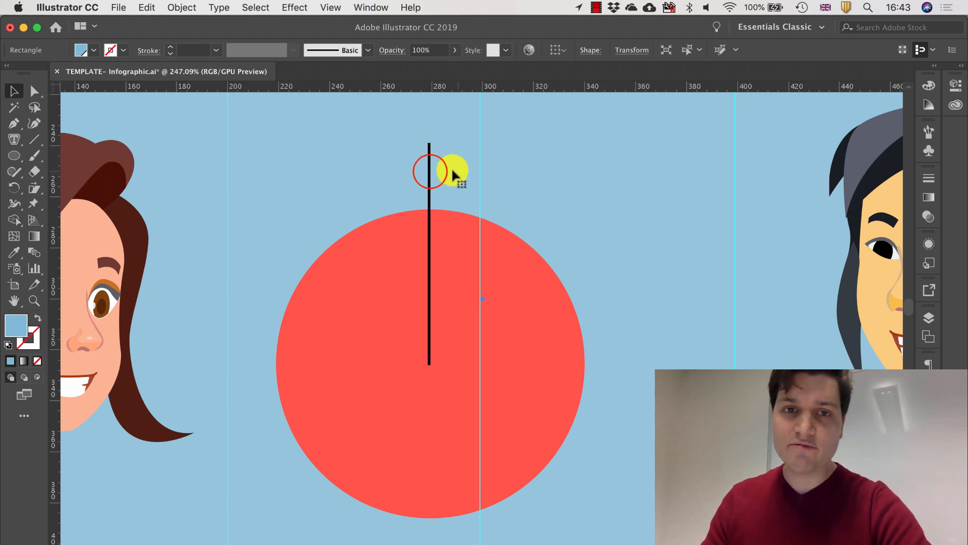
left_click(429, 170)
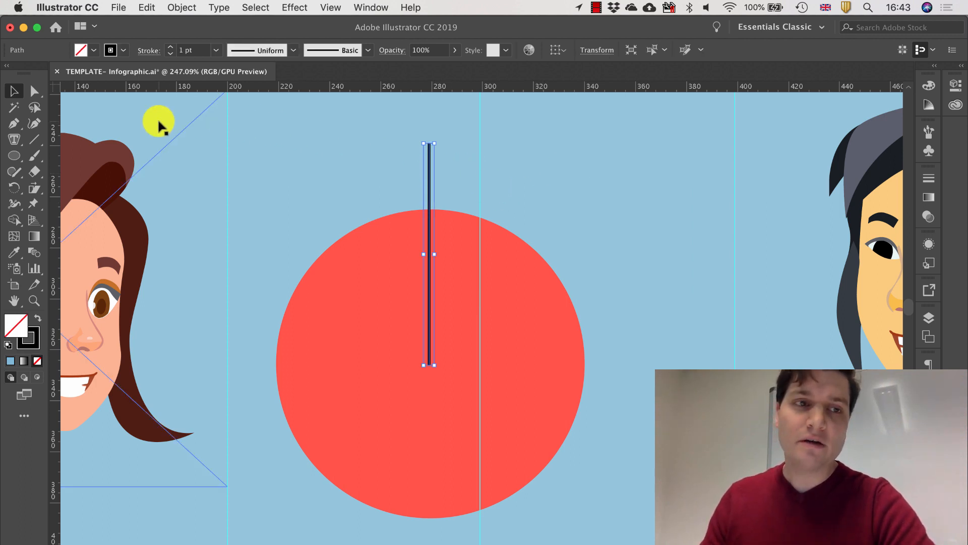
left_click(174, 7)
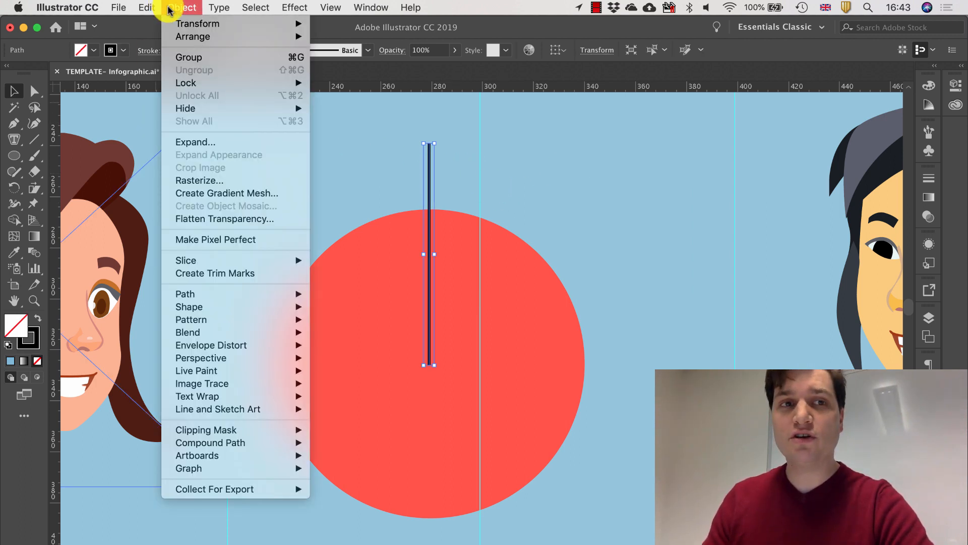
mouse_move(174, 23)
left_click(341, 61)
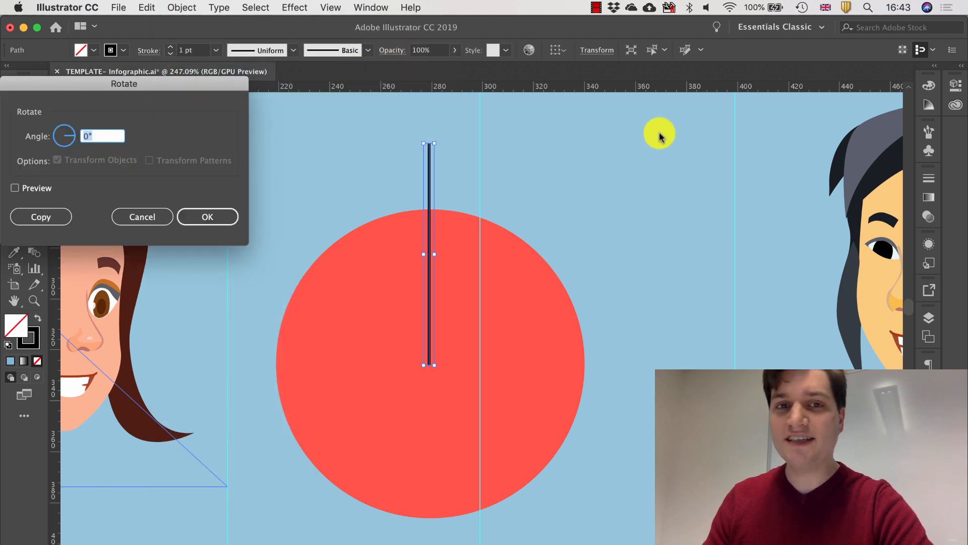
left_click(161, 81)
left_click_drag(159, 80, 586, 146)
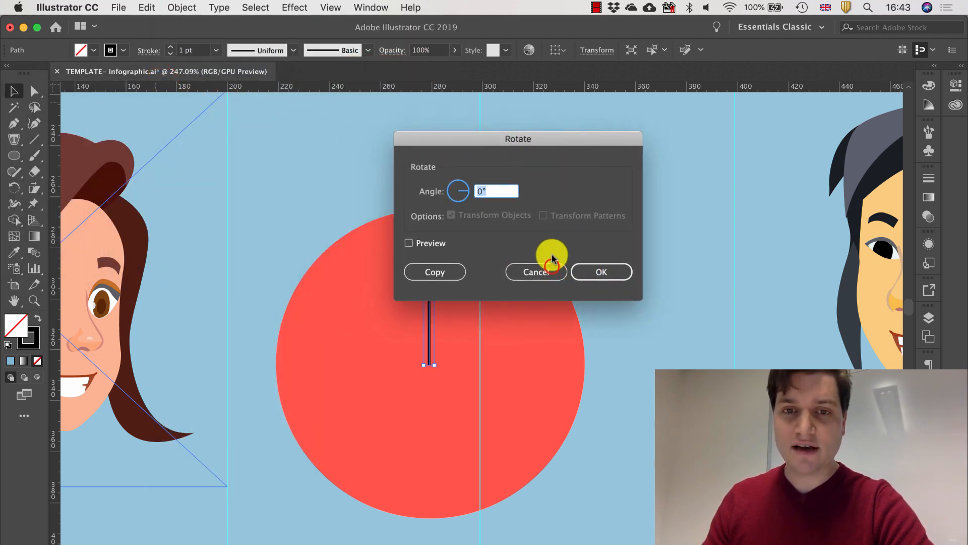
left_click(551, 266)
left_click(15, 187)
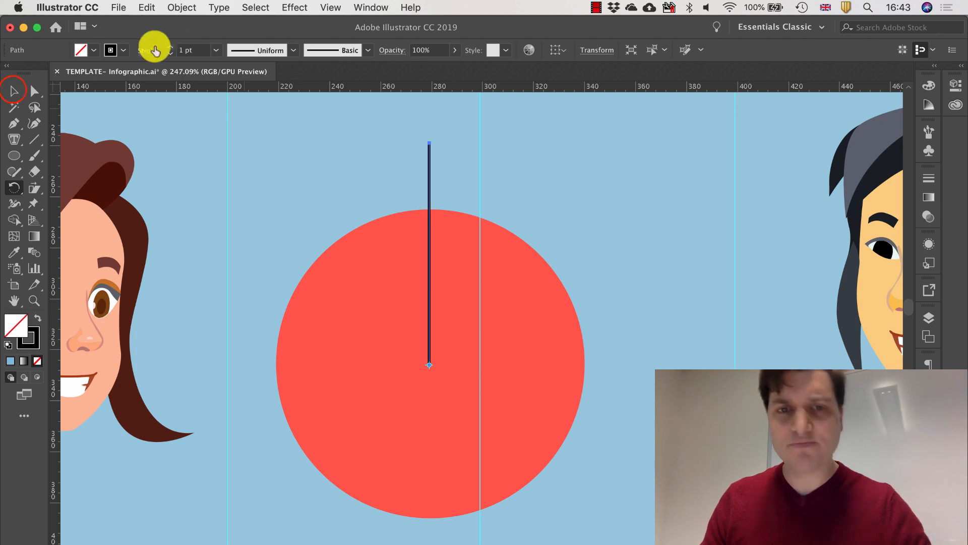
Try to rotate the black line by 21.6°, and undo the rotation
left_click(12, 87)
left_click(186, 8)
mouse_move(195, 23)
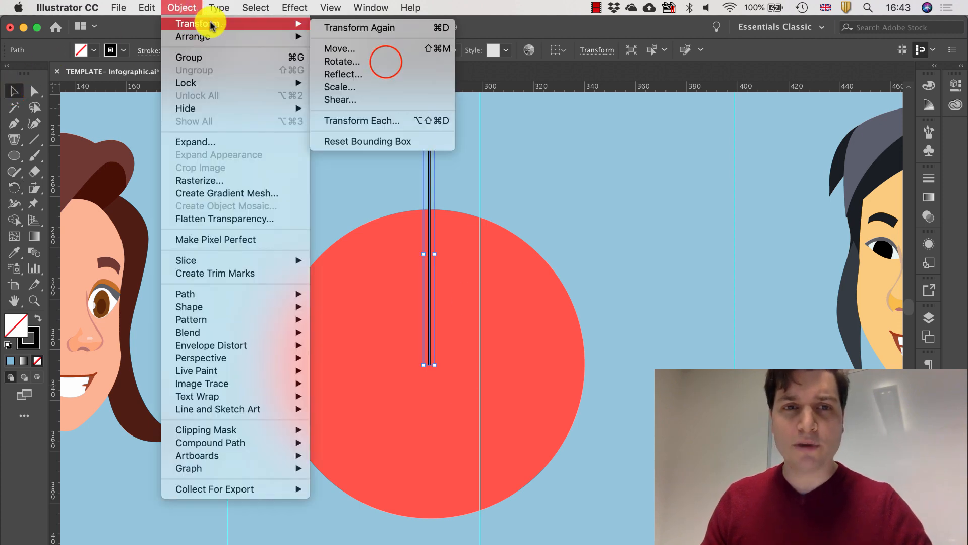
left_click(386, 61)
type("21.6")
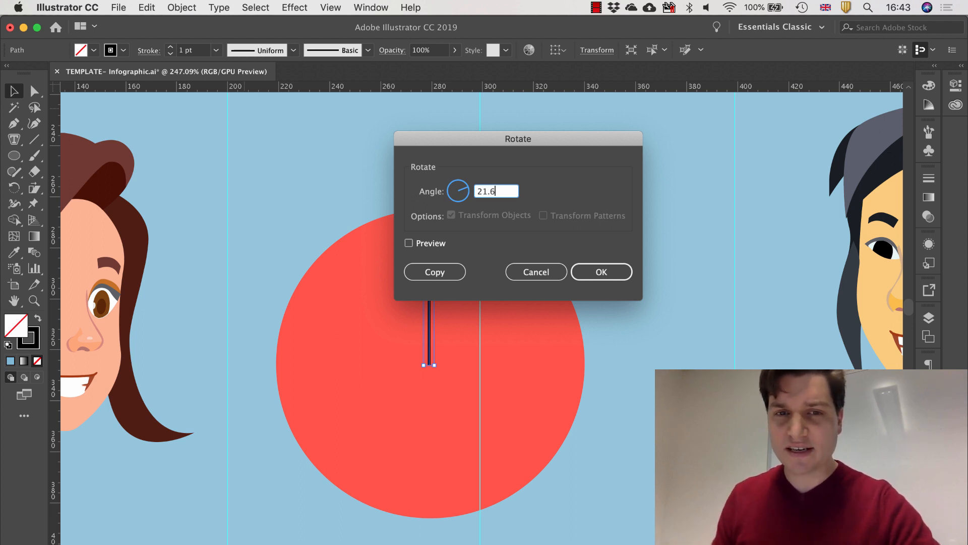
left_click(599, 271)
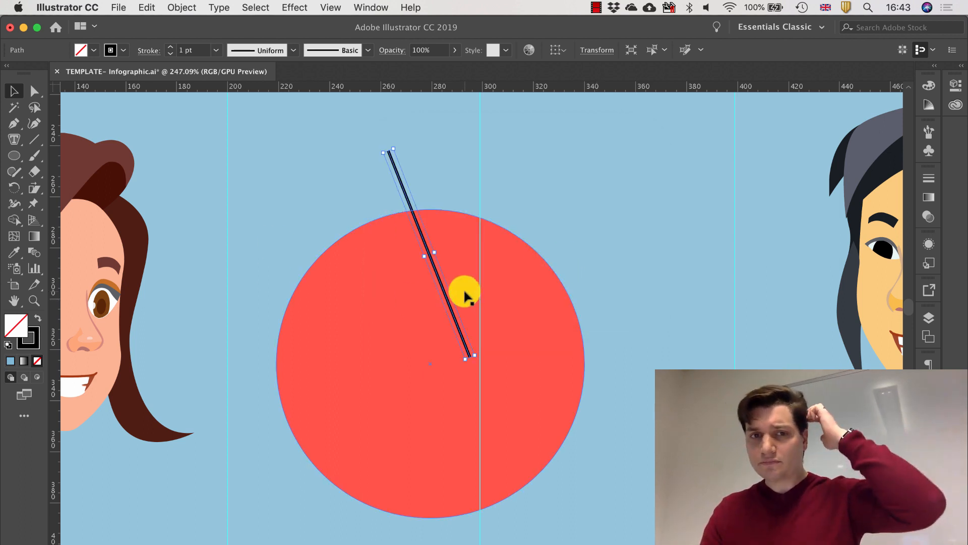
key("super+z")
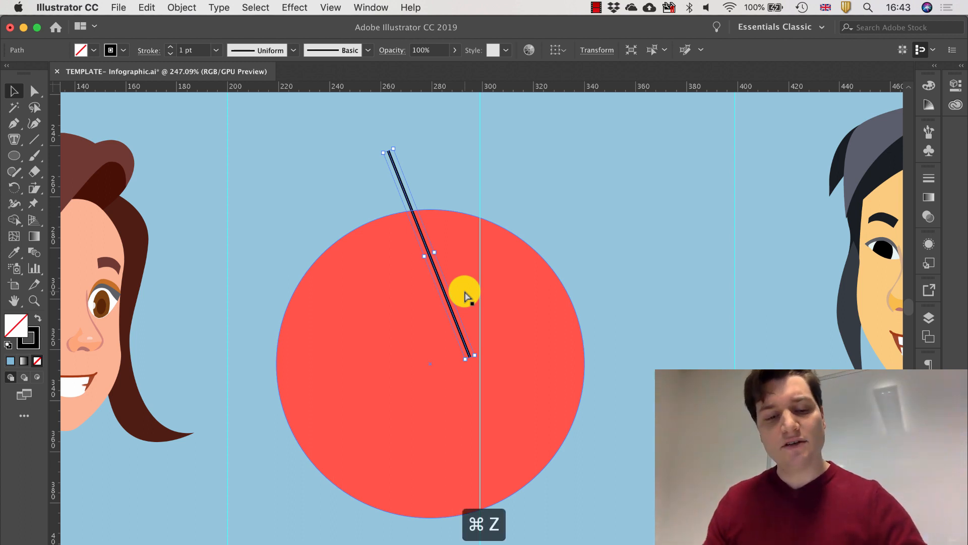
key("super+z")
Rotate the black line clockwise by about 22° around its lower end at the circle's centre
left_click(16, 189)
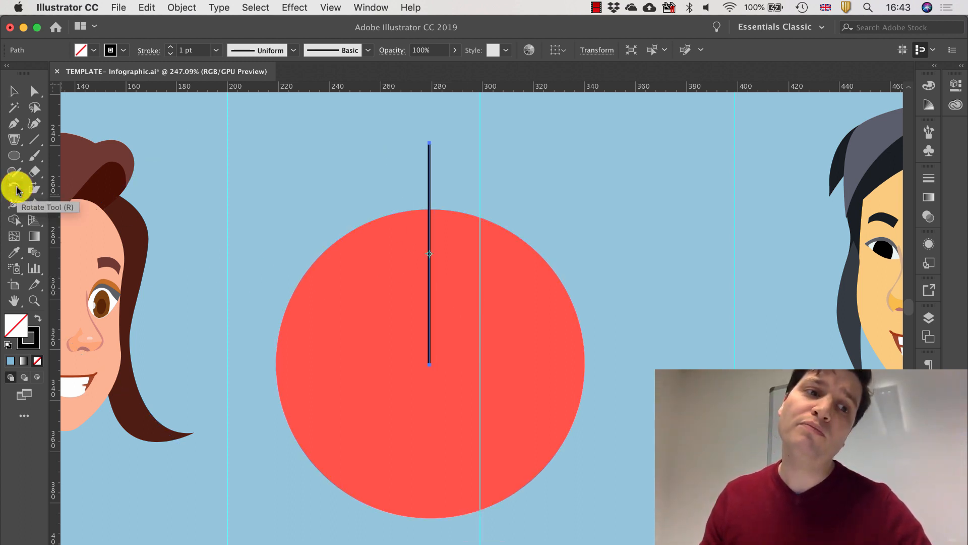
left_click(427, 365)
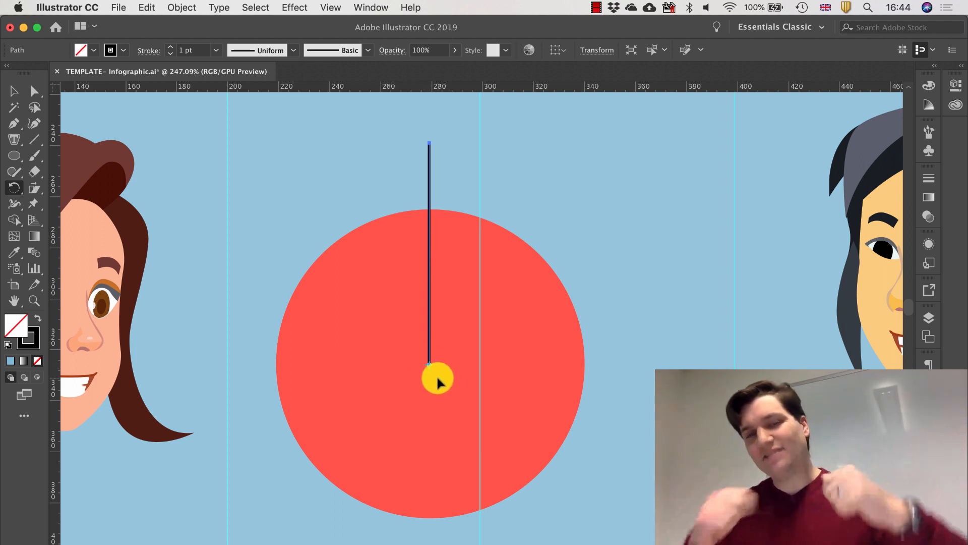
left_click_drag(429, 142, 505, 172)
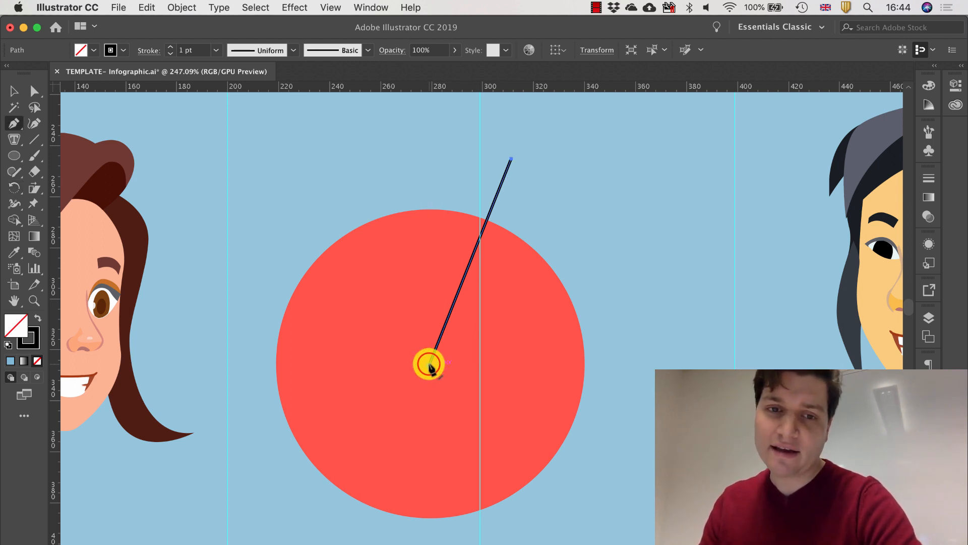
Extend the rotated line's path from the circle's centre straight up by about 96.5 px to form a V, and select the V-shaped path
left_click(429, 364)
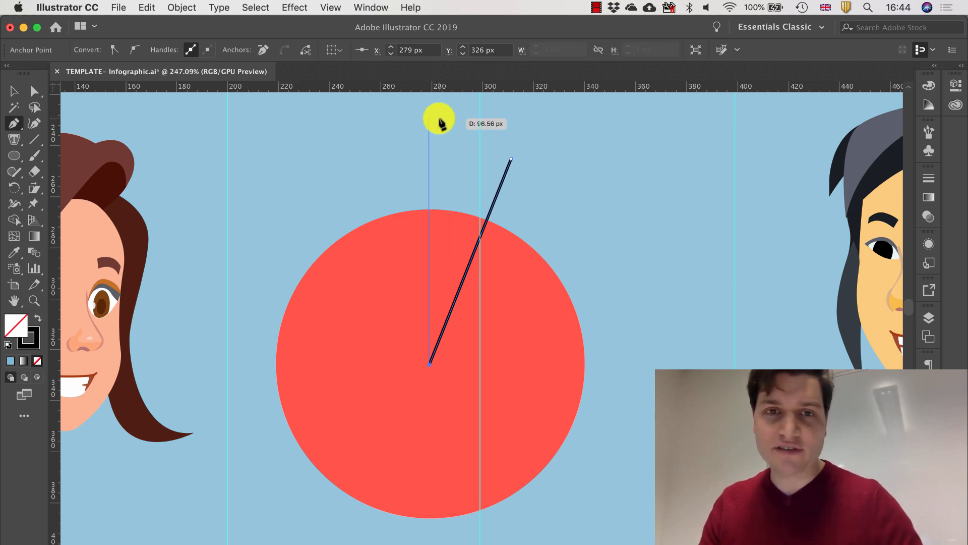
left_click_drag(429, 119, 437, 116)
left_click(14, 90)
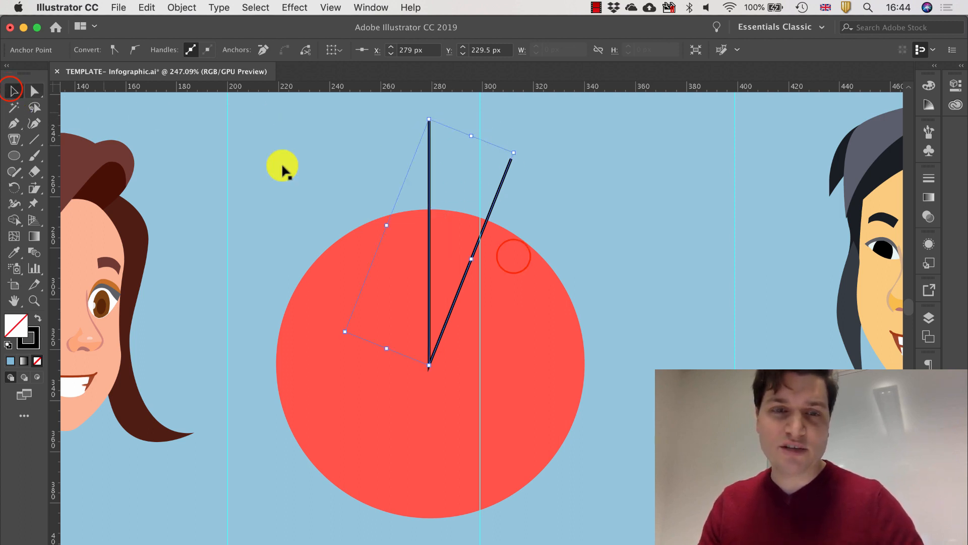
left_click(513, 258)
left_click(428, 173)
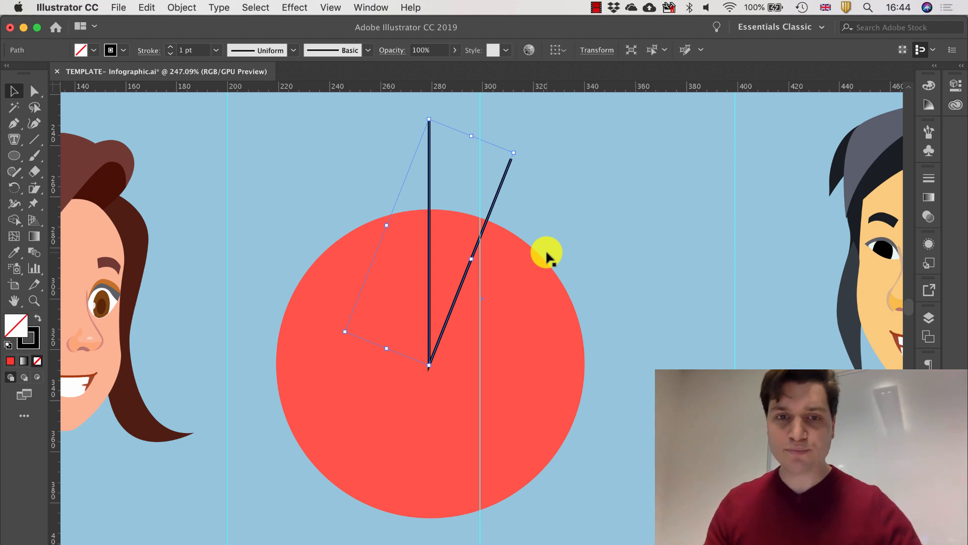
Divide the red circle along the V-shaped path with the Pathfinder Divide operation
left_click(374, 9)
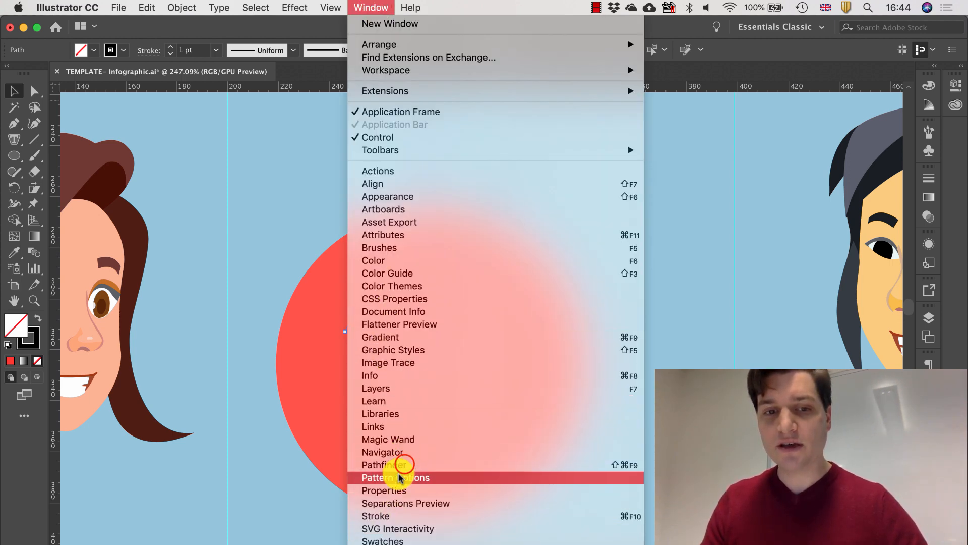
left_click(460, 464)
left_click_drag(410, 92, 172, 132)
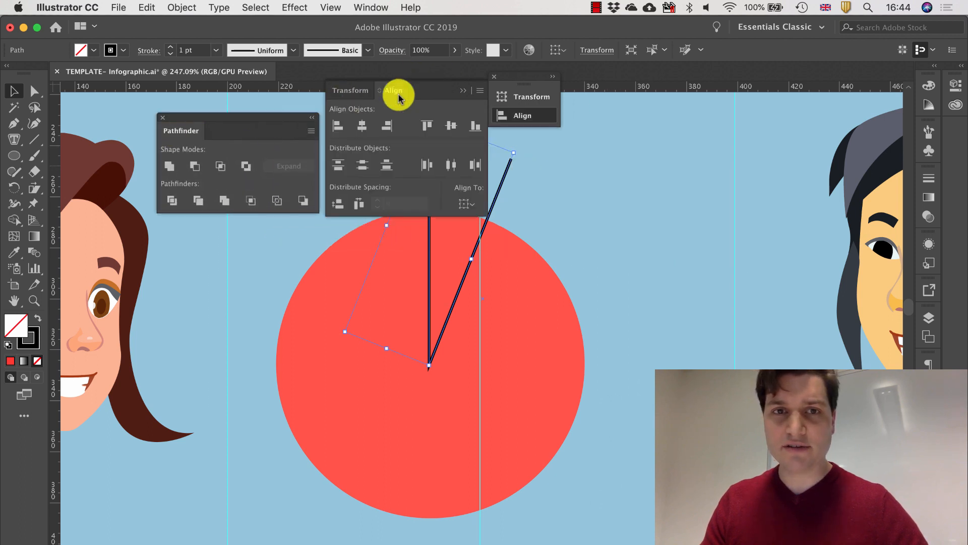
left_click(493, 76)
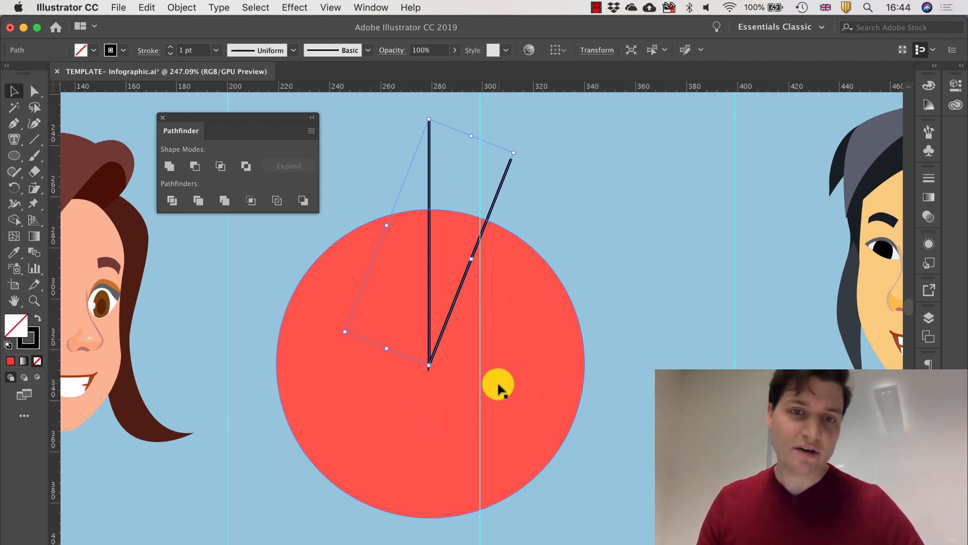
left_click(443, 325, "shift")
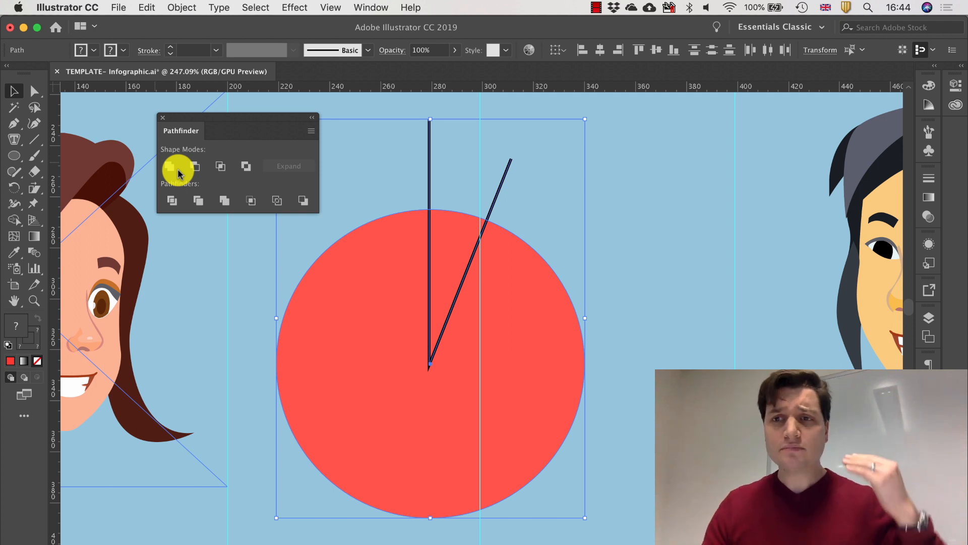
left_click(171, 201)
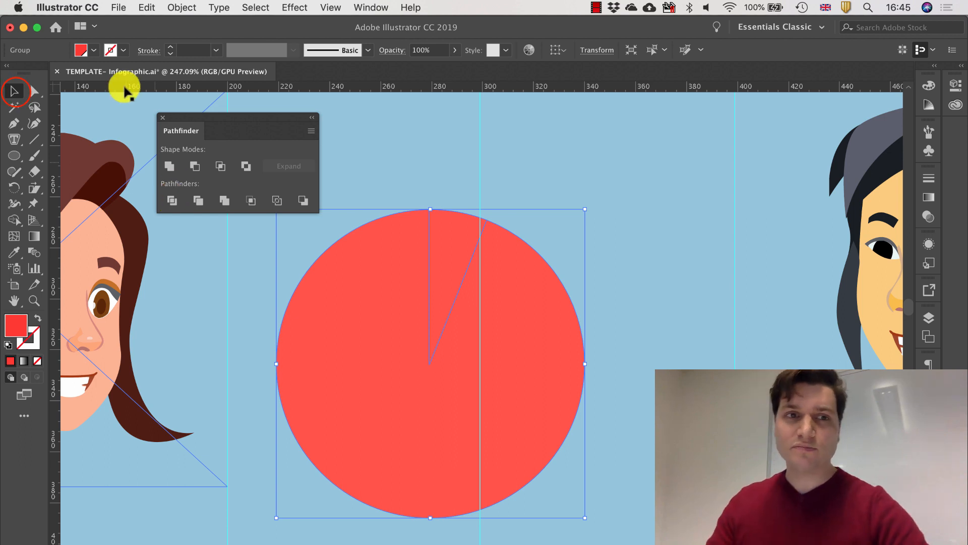
Isolate the divided circle's group and fill its narrow wedge with the darker red swatch
left_click(17, 94)
left_click(400, 181)
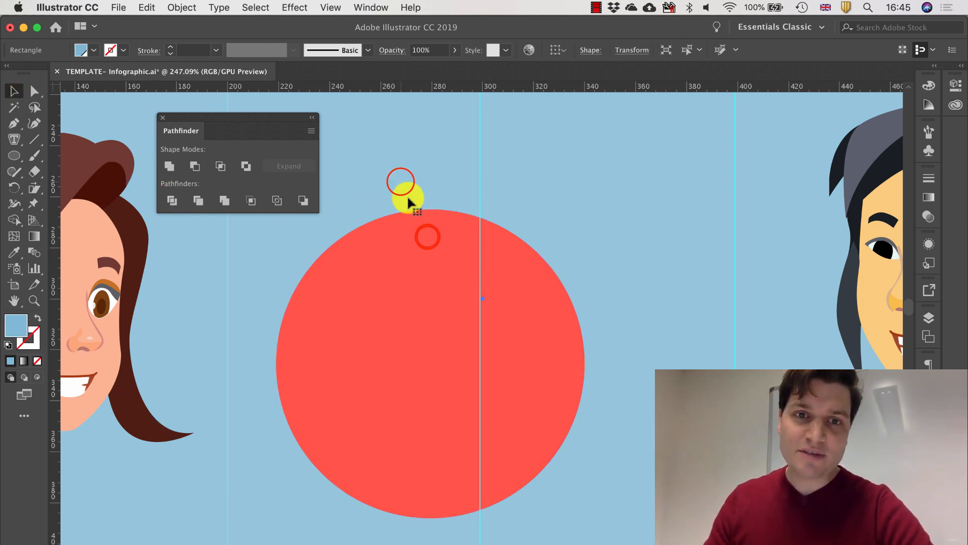
double_click(433, 238)
left_click(447, 248)
left_click(367, 257)
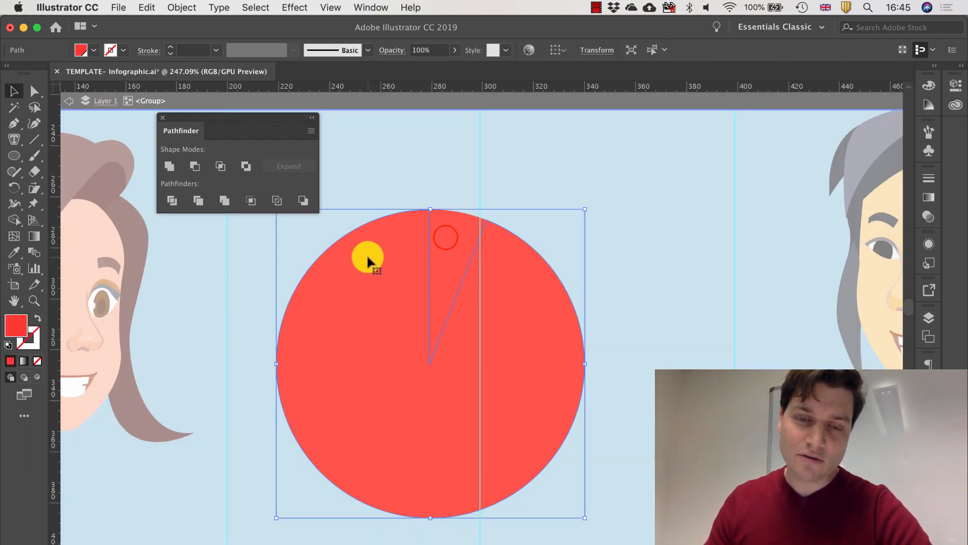
left_click(445, 238)
left_click(93, 50)
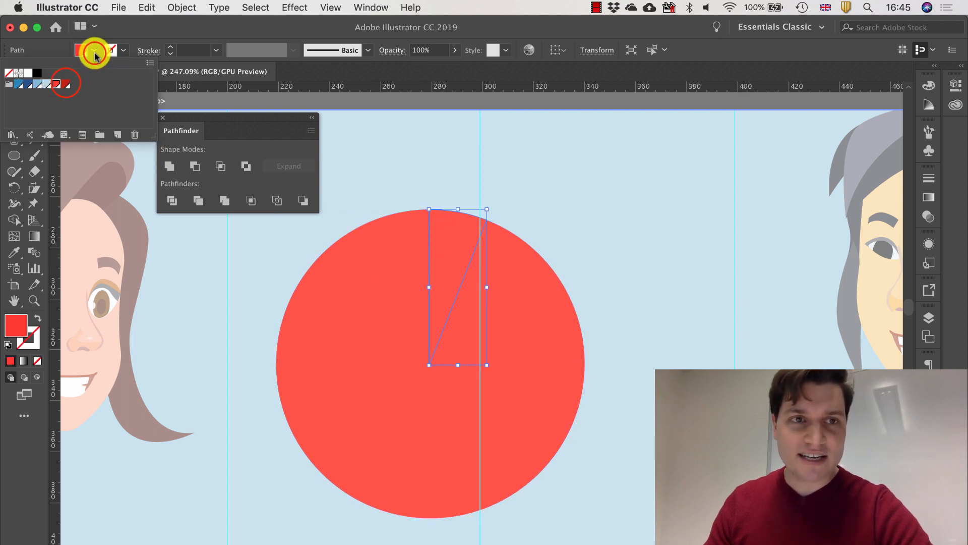
left_click(65, 84)
Try blue and black fills on the remaining part of the divided circle, and restore its lighter red fill
left_click(509, 300)
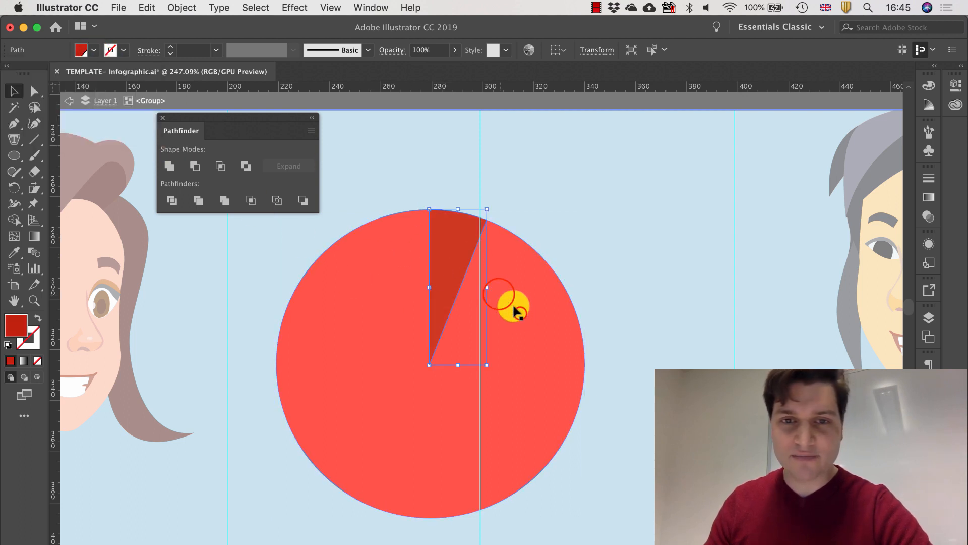
left_click(519, 316)
left_click(96, 51)
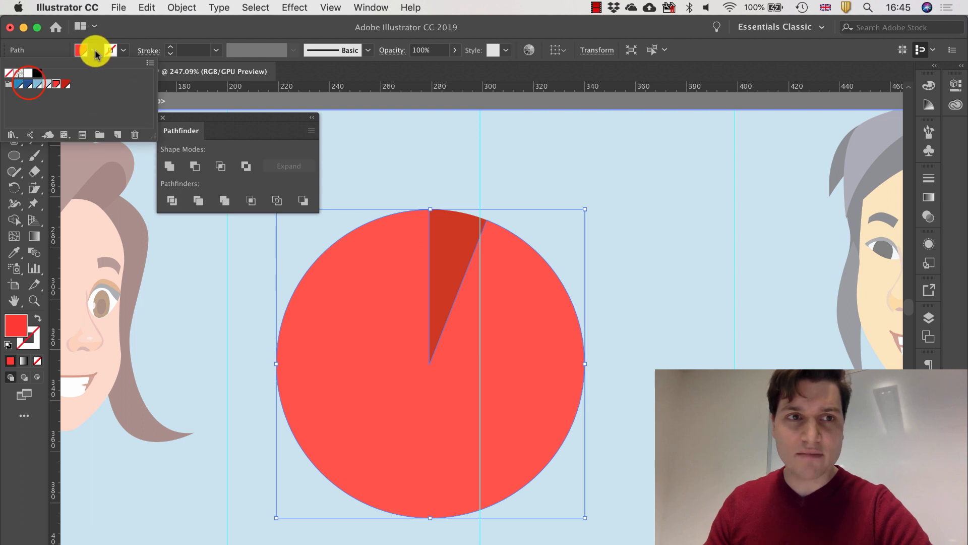
left_click(28, 84)
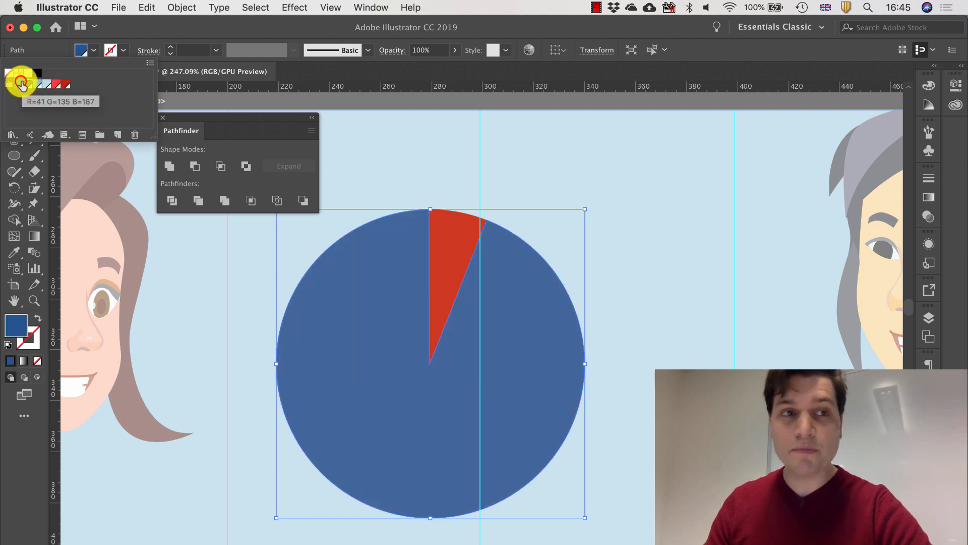
left_click(21, 84)
left_click(37, 72)
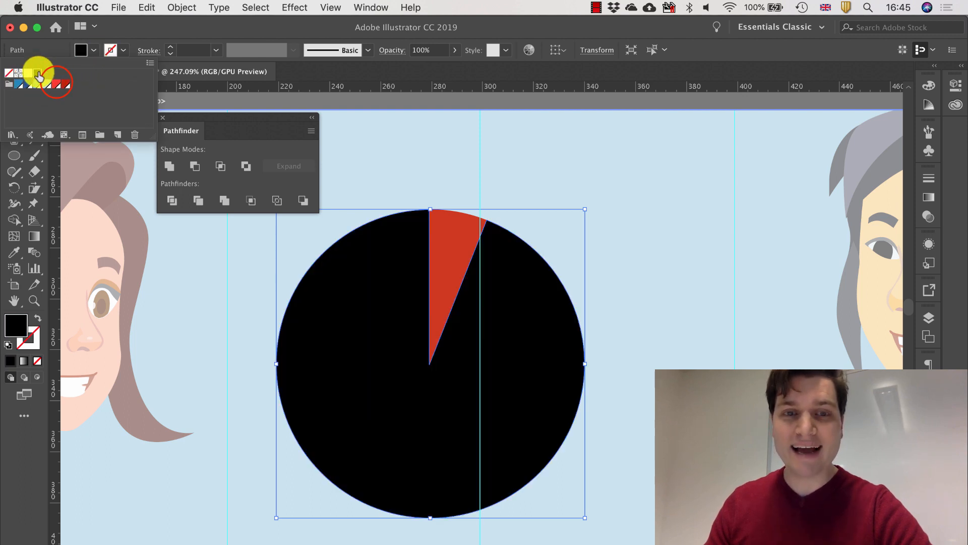
left_click(57, 84)
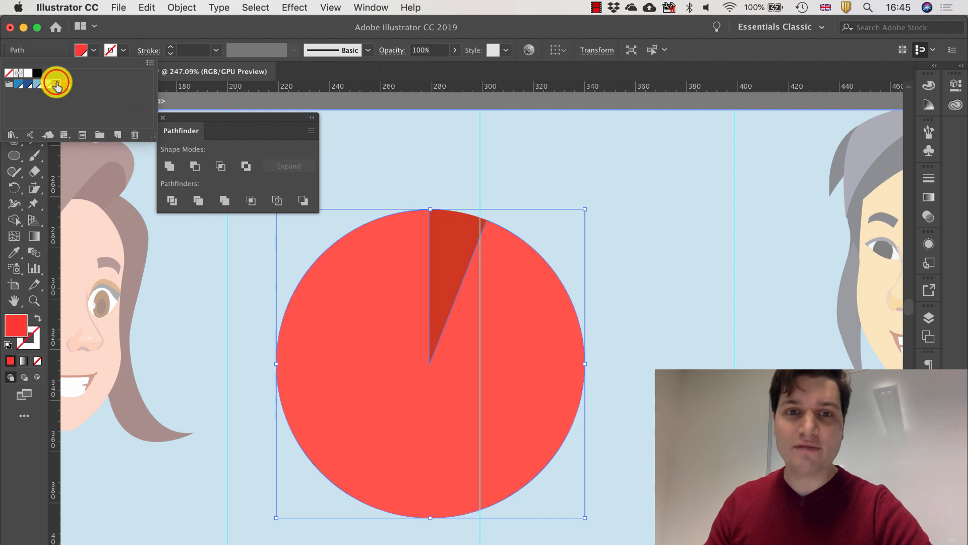
Leave isolation mode for the divided circle's group and dismiss the Pathfinder controls
left_click(434, 124)
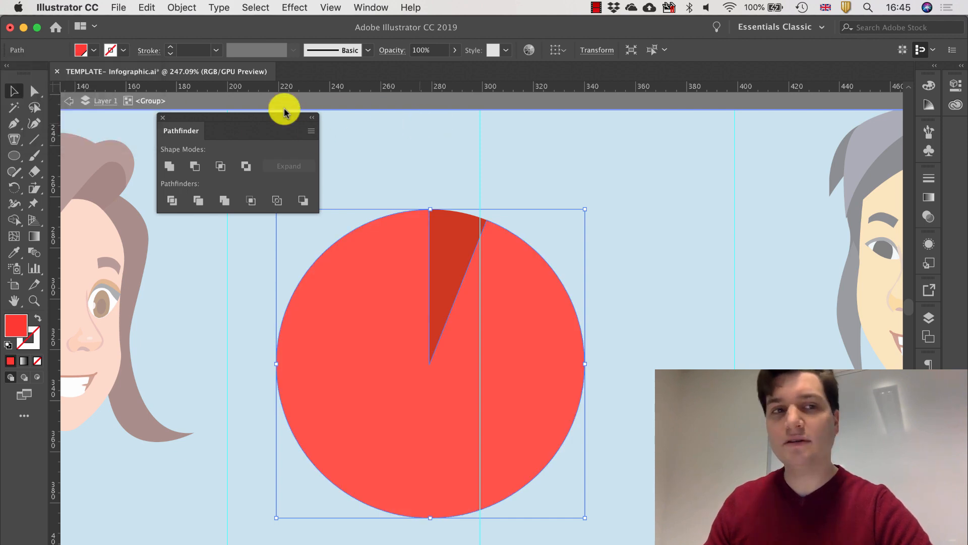
left_click(72, 104)
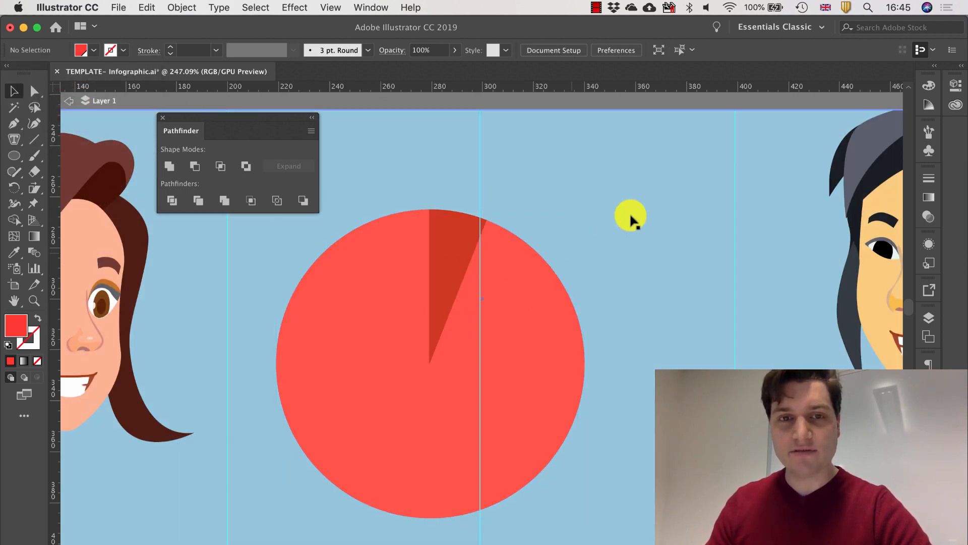
left_click(69, 101)
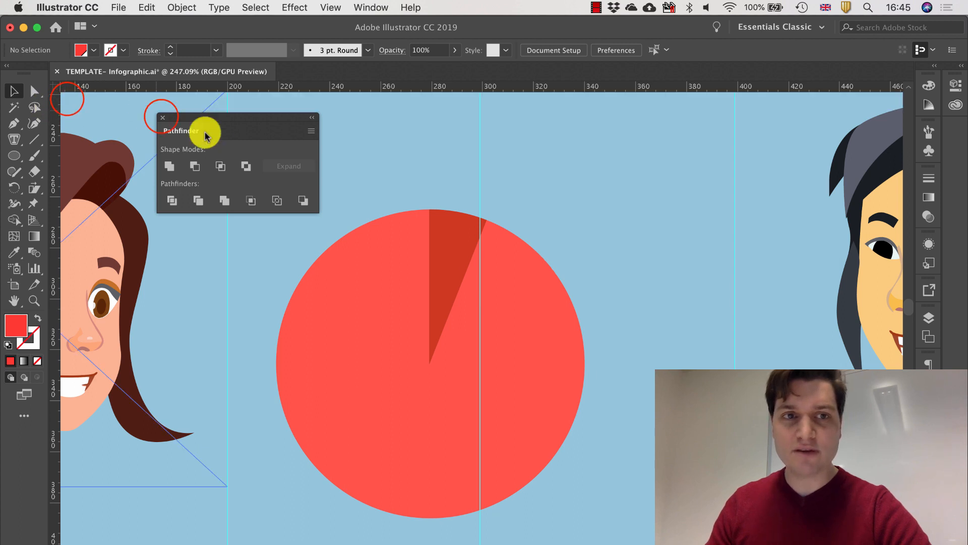
left_click(161, 117)
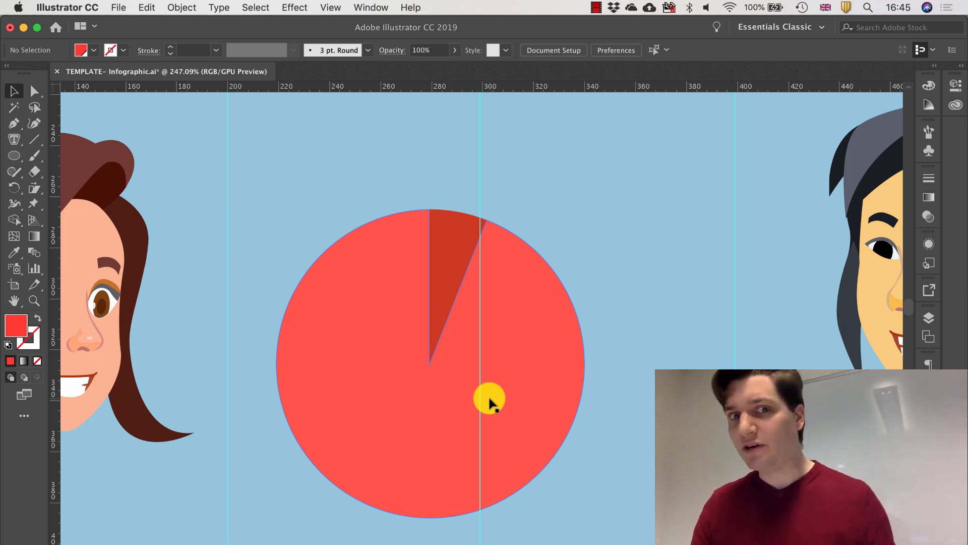
Draw a circle about 89 px in diameter overlapping the upper part of the red circle, and fill it white
left_click(14, 155)
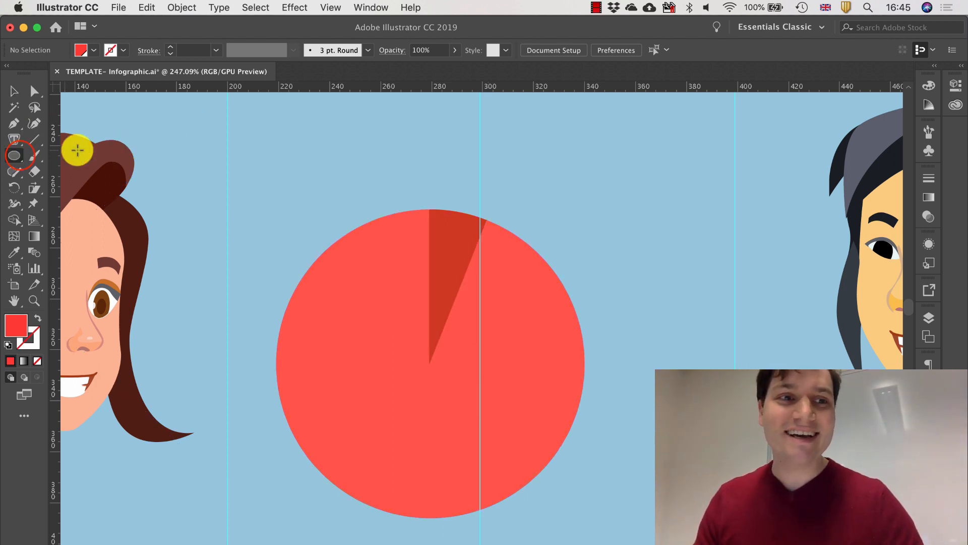
left_click(17, 153)
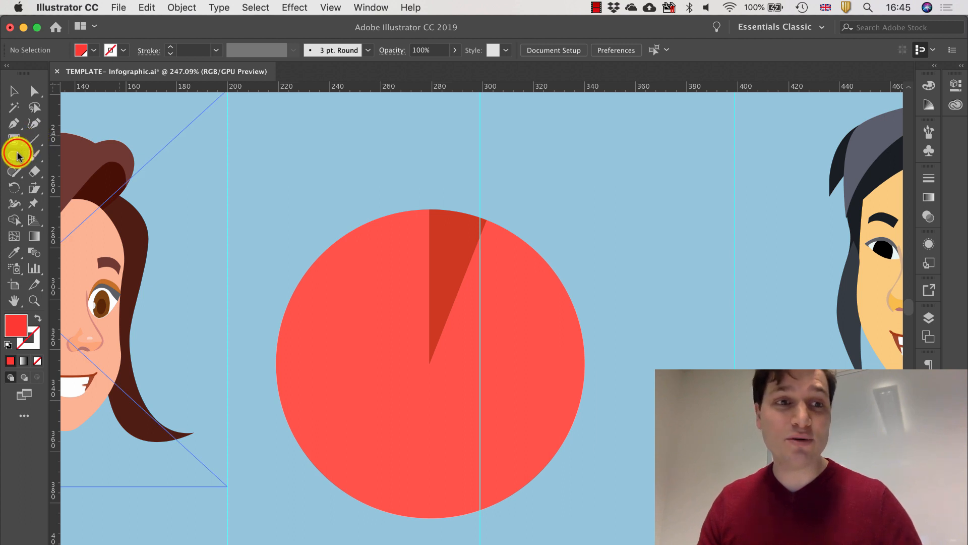
left_click_drag(17, 155, 29, 171)
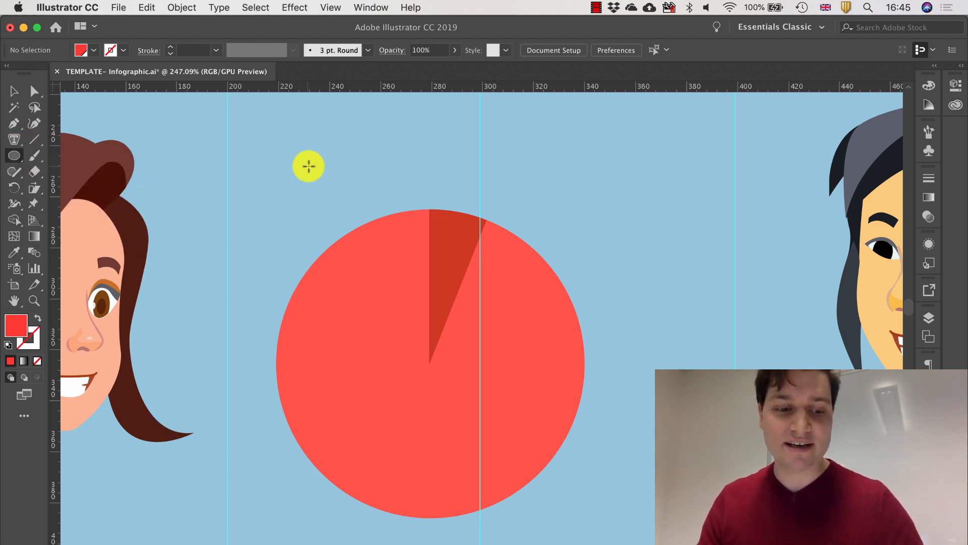
left_click_drag(289, 150, 516, 348)
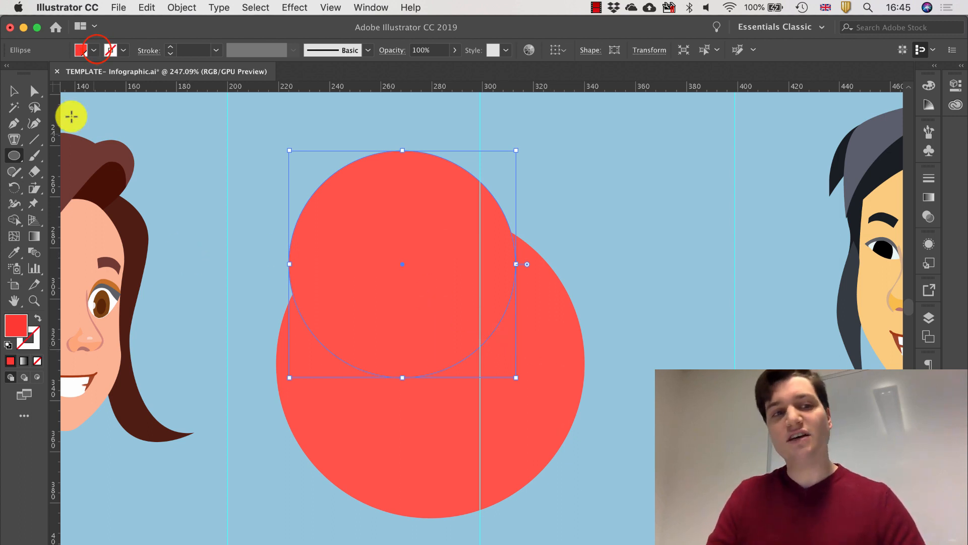
left_click(94, 50)
left_click(29, 75)
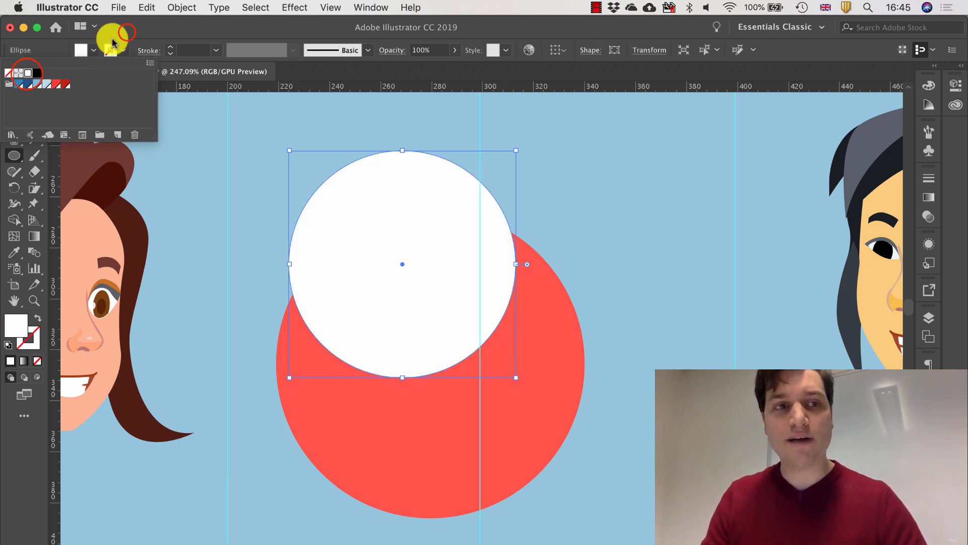
Select the white circle together with the divided red circle, and make the red circle the key object for alignment
left_click(14, 90)
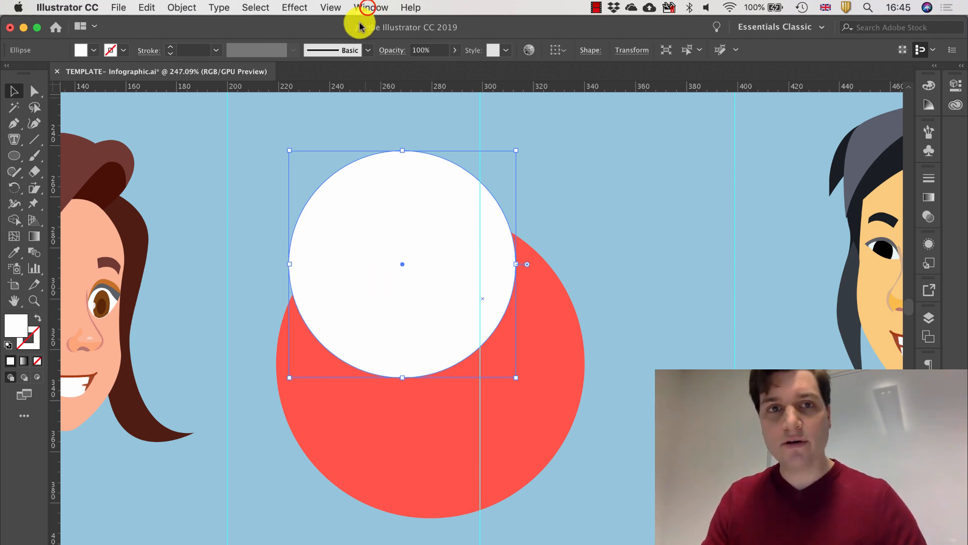
left_click(369, 8)
left_click(361, 191)
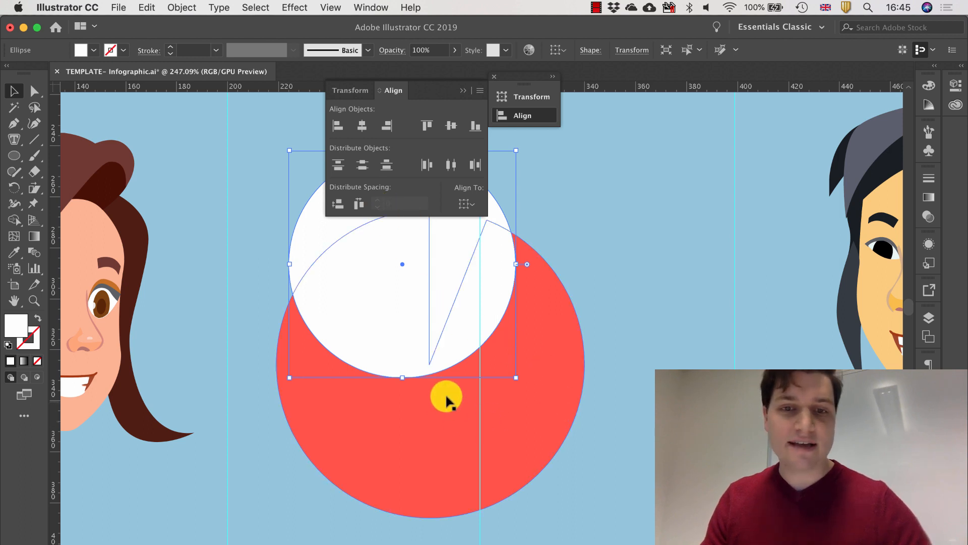
left_click(556, 386, "shift")
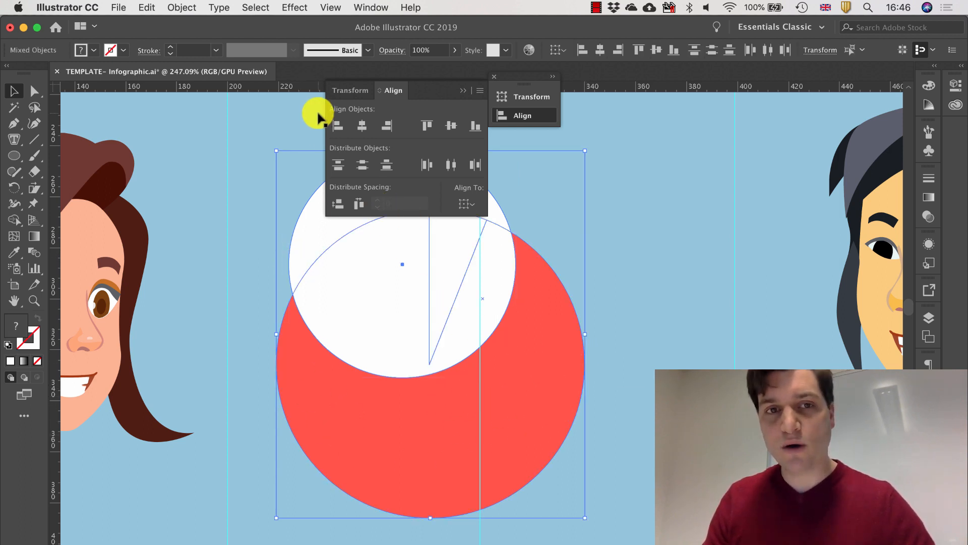
left_click(464, 205)
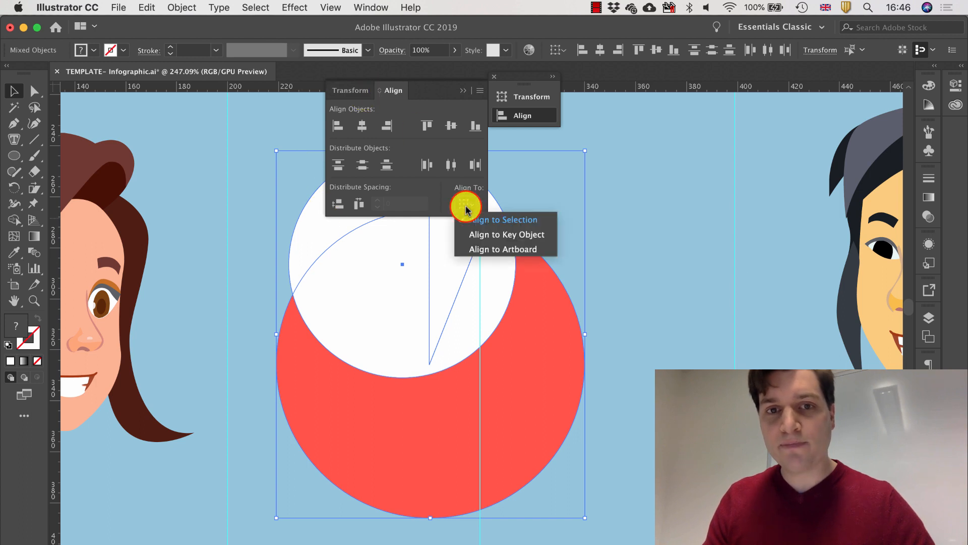
left_click(532, 236)
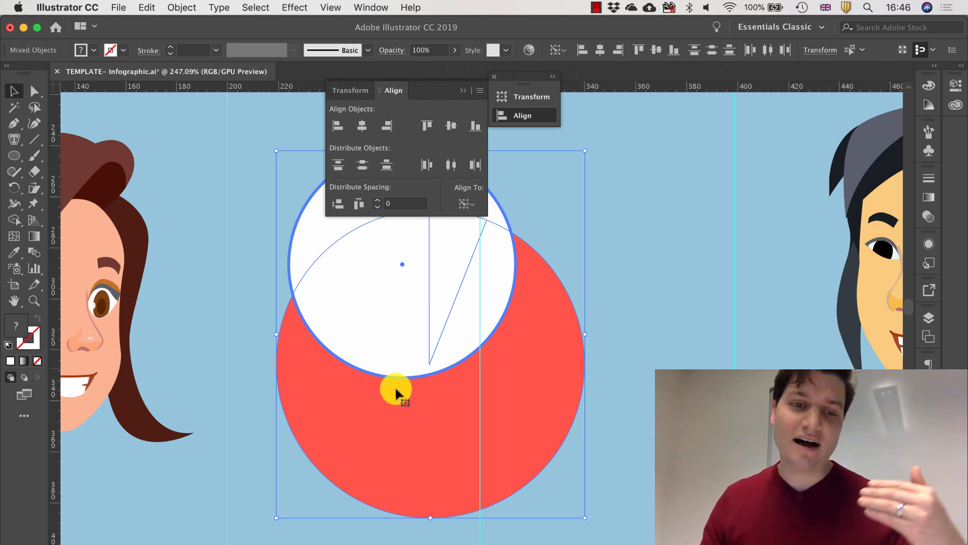
left_click(365, 445)
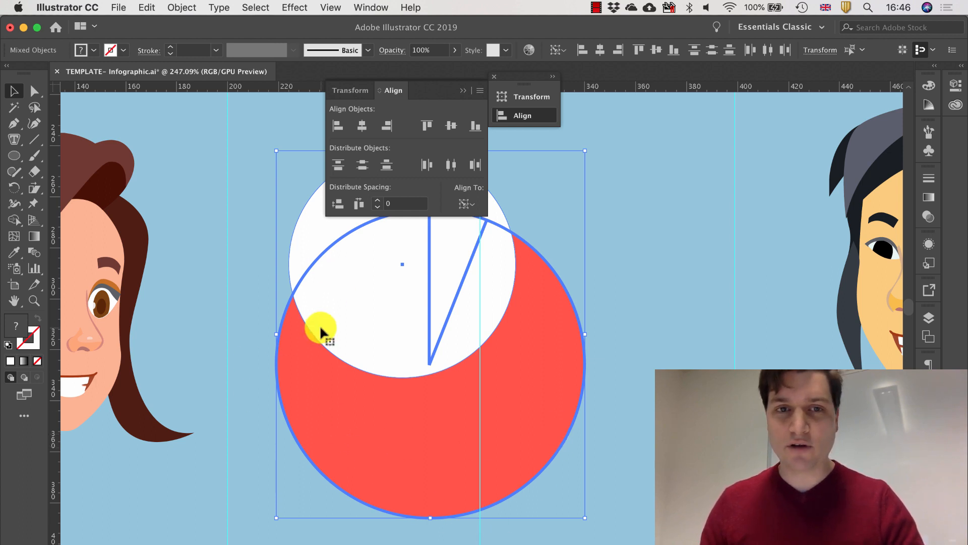
Center the white circle horizontally and vertically on the red circle to form a ring, and put away the alignment controls
left_click(362, 126)
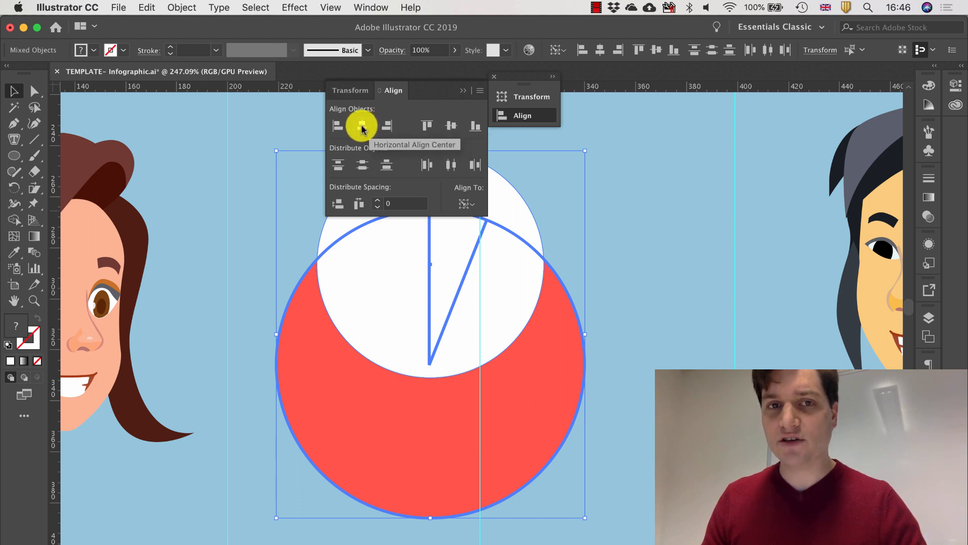
left_click(454, 126)
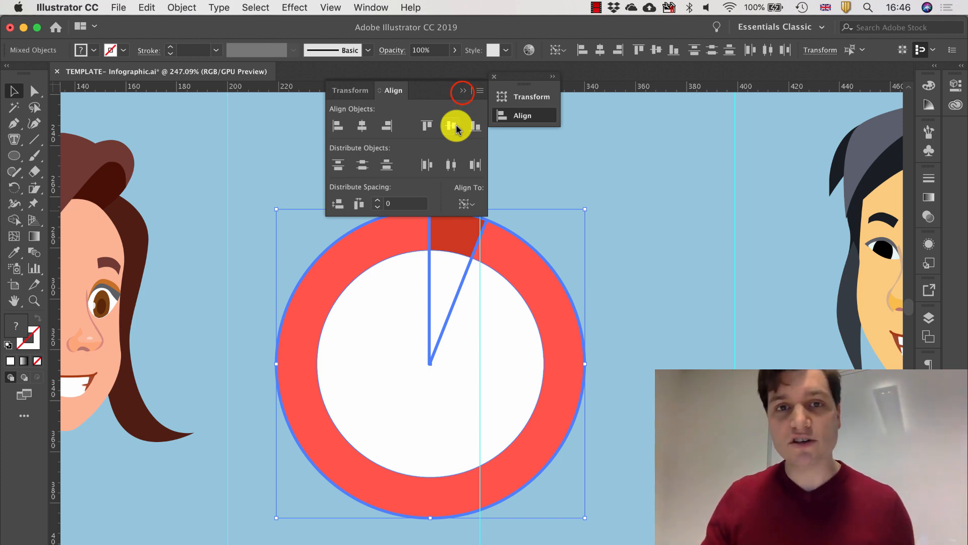
left_click(463, 91)
left_click(206, 99)
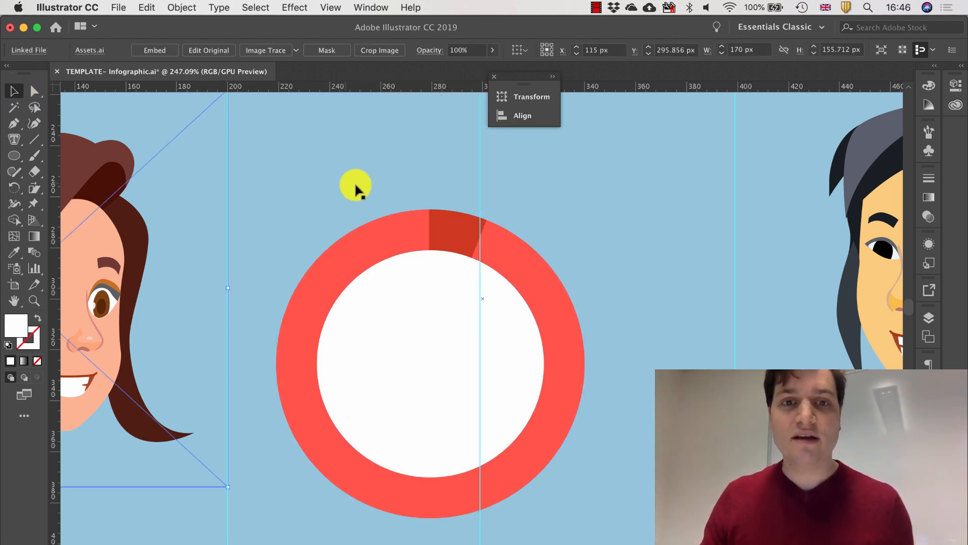
Compare the ring with the overweight-percentage rings in the finished reference infographic
scroll(544, 169, "down", 5)
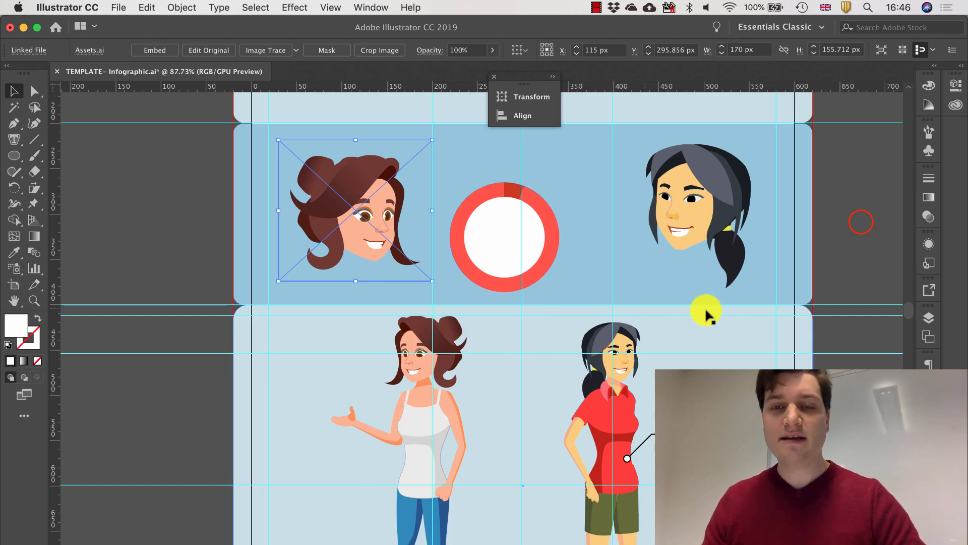
left_click(861, 221)
key("ctrl+Right")
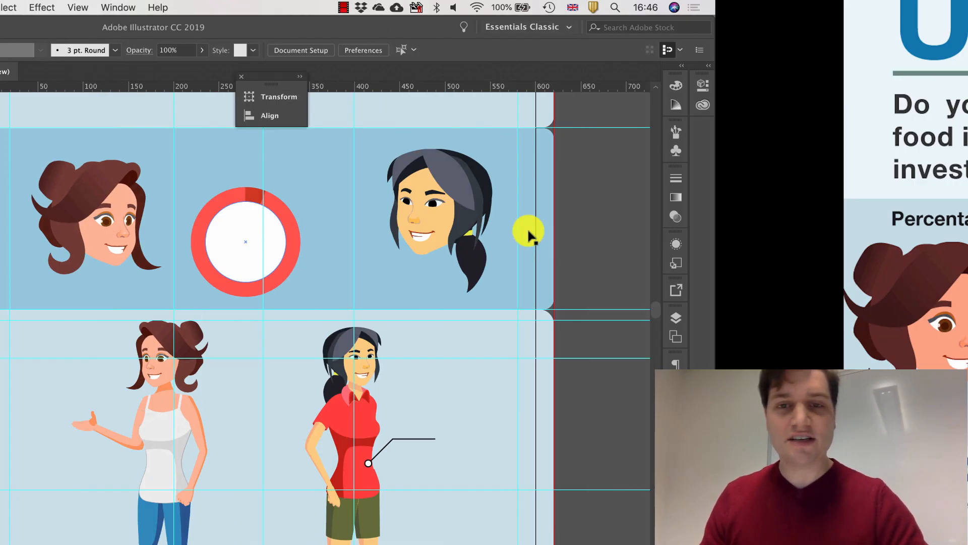
key("ctrl+Left")
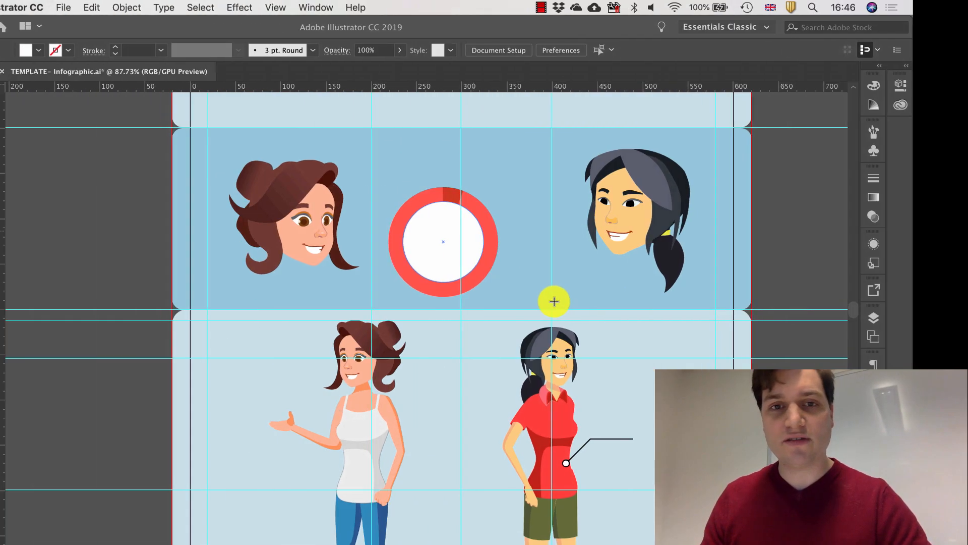
key("ctrl+Right")
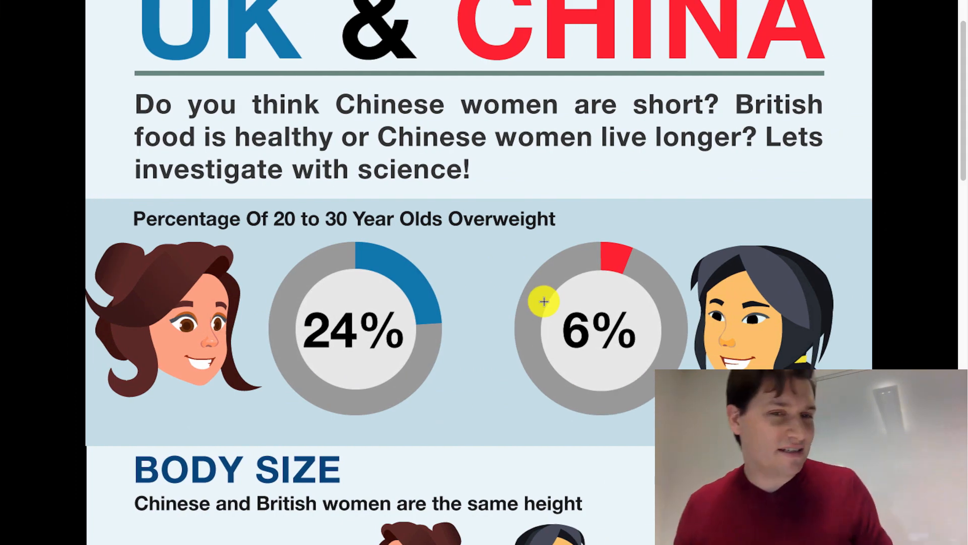
Return to the working infographic in Illustrator and review its sections from the blank header band down to the empty footer band
key("ctrl+Left")
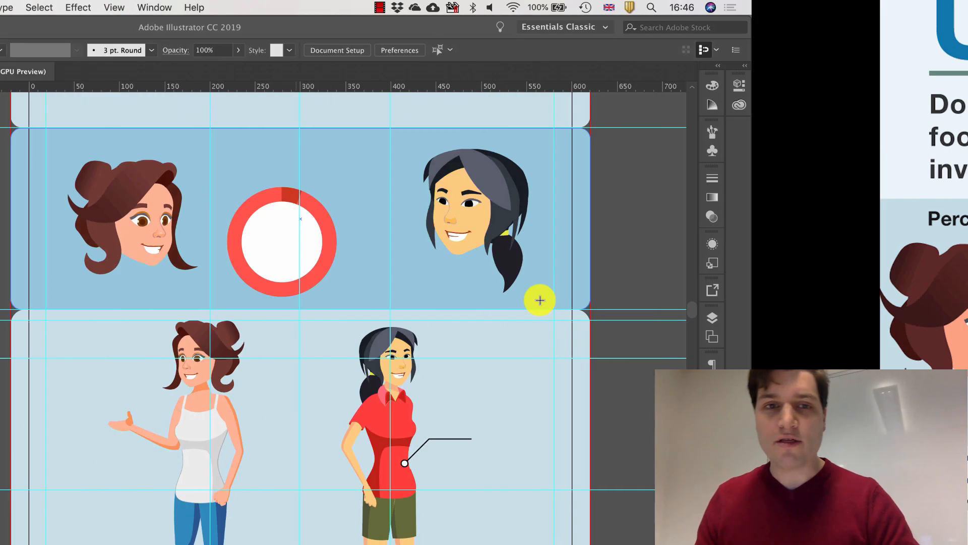
key("ctrl+Right")
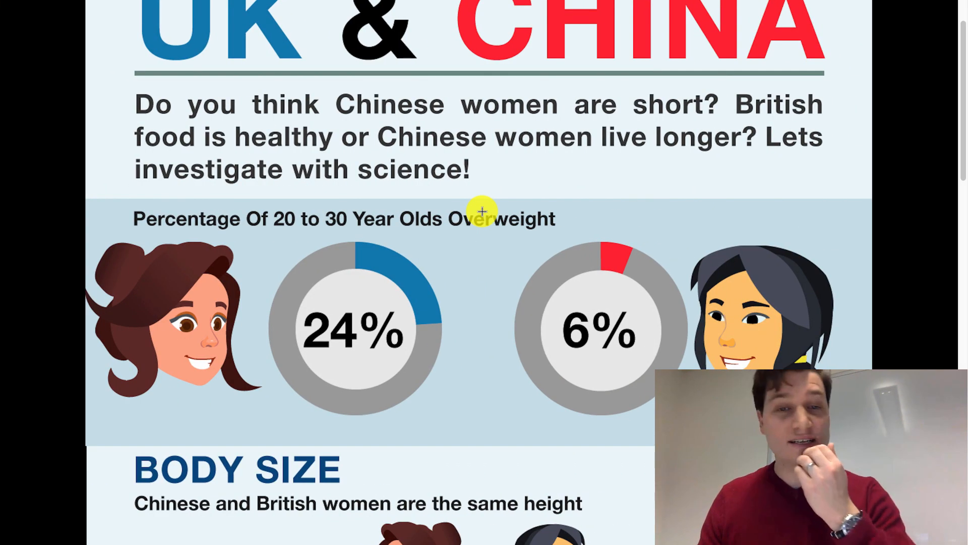
key("ctrl+Left")
scroll(482, 211, "down", 5)
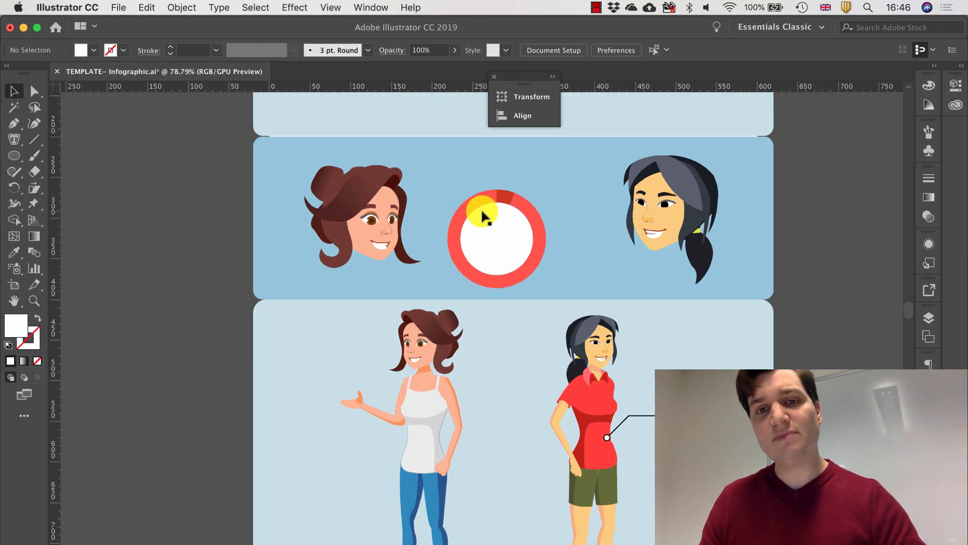
scroll(482, 212, "up", 5)
scroll(482, 211, "down", 3)
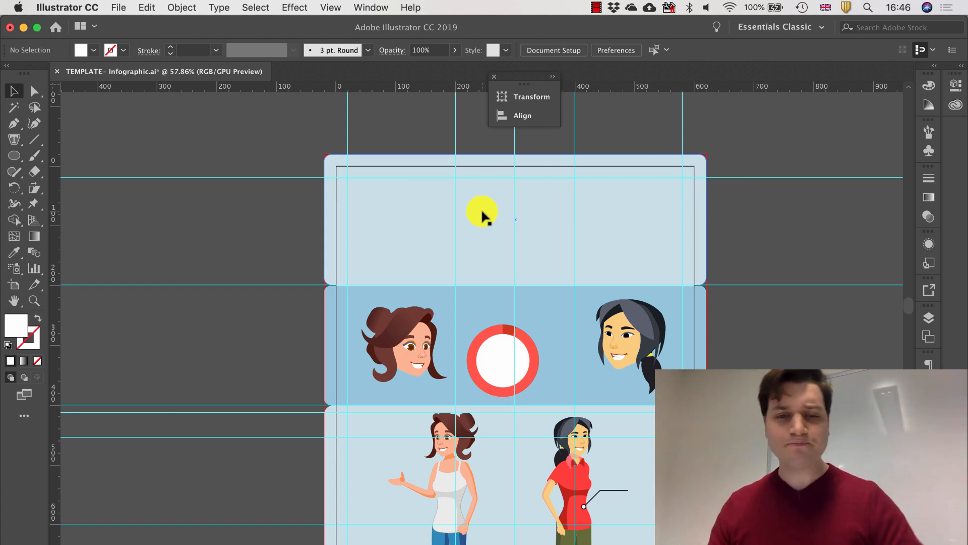
scroll(479, 214, "down", 5)
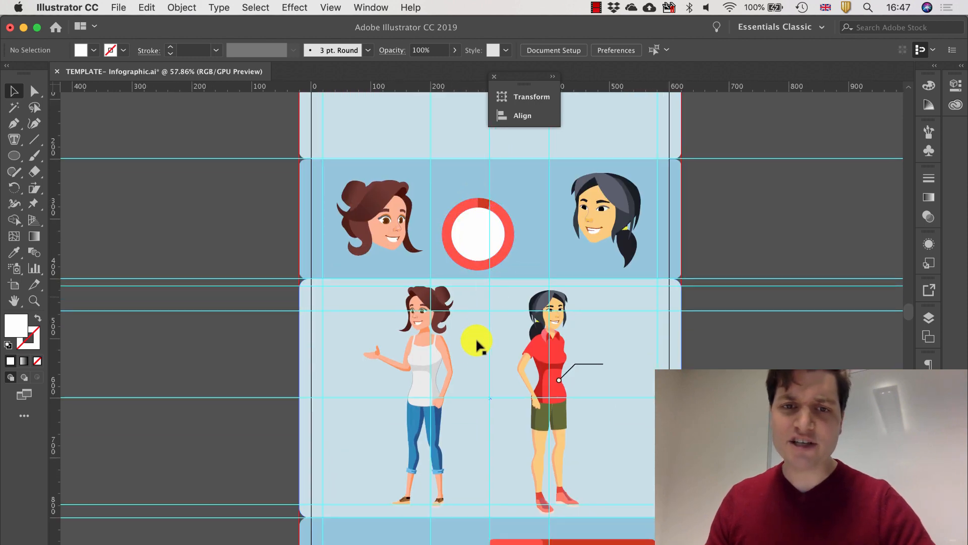
scroll(477, 345, "down", 2)
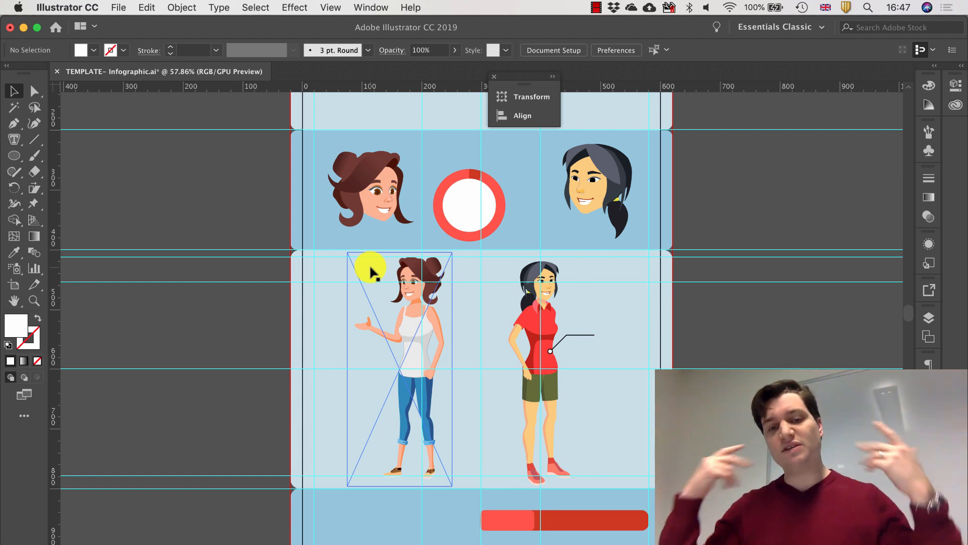
scroll(372, 270, "down", 8)
scroll(371, 270, "up", 2)
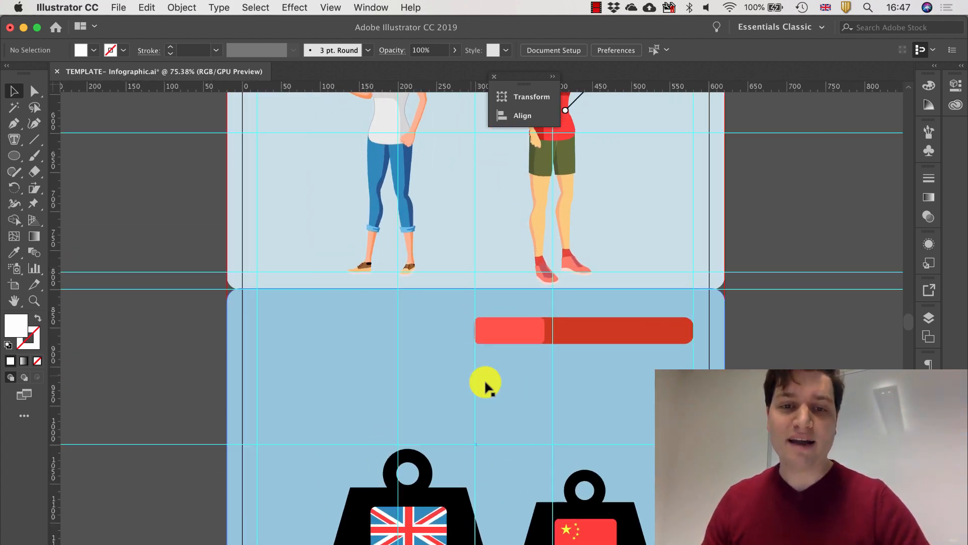
scroll(497, 346, "down", 2)
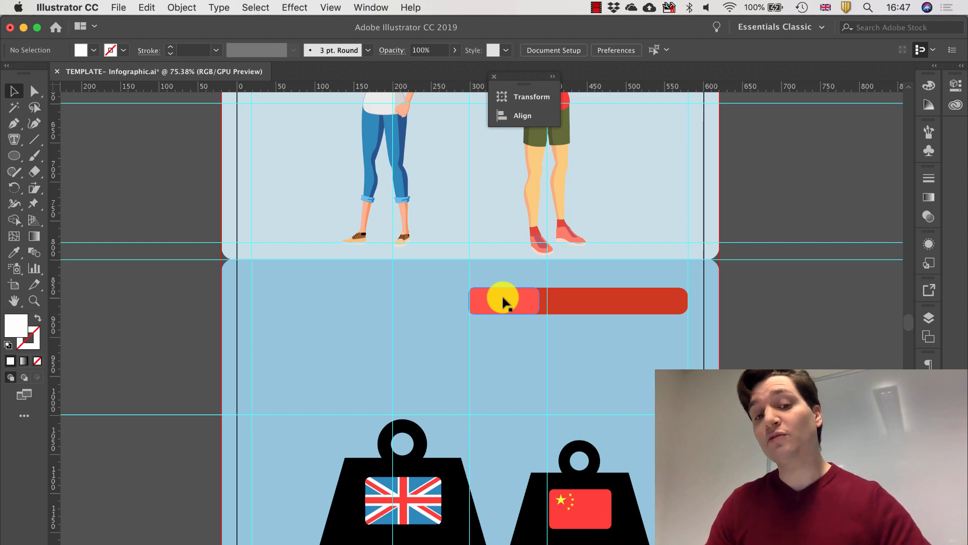
scroll(503, 301, "down", 3)
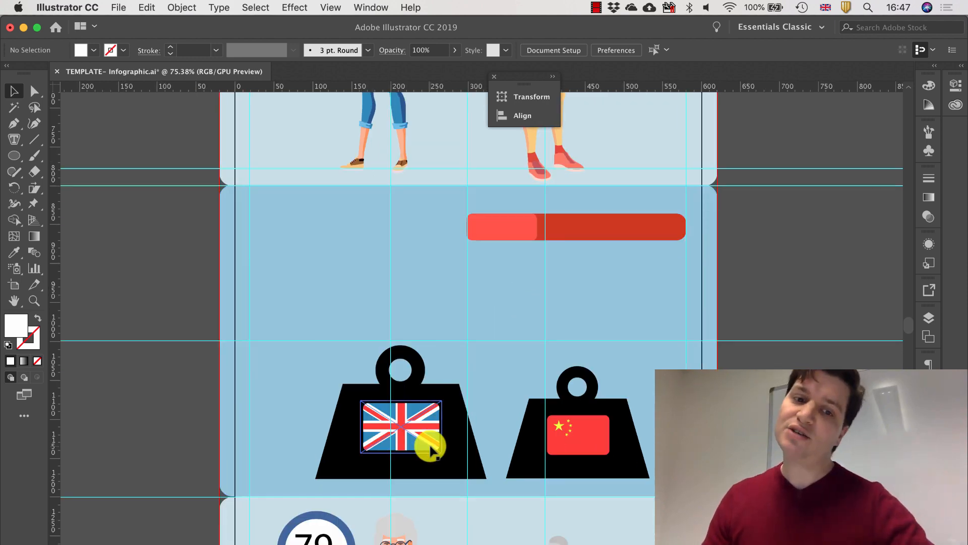
scroll(361, 303, "down", 3)
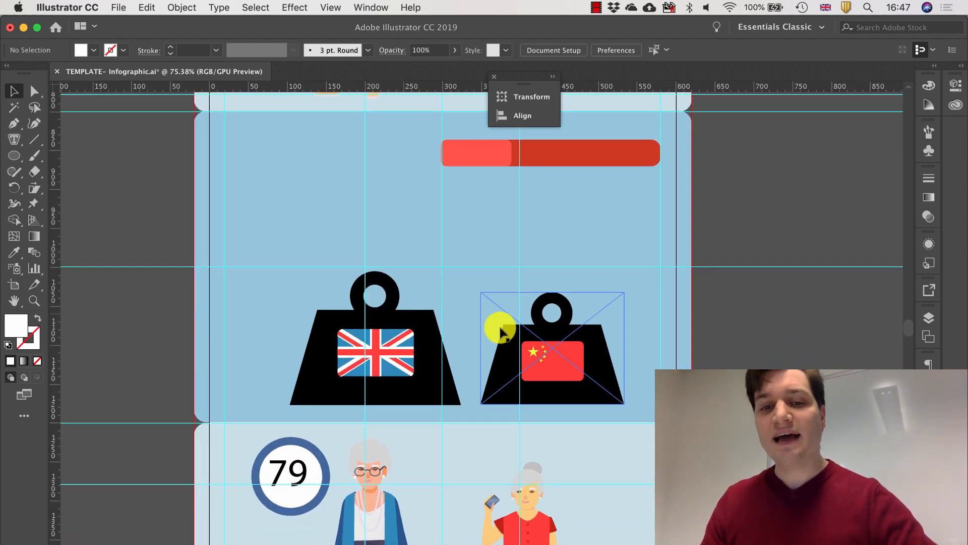
scroll(572, 478, "down", 10)
scroll(573, 431, "down", 12)
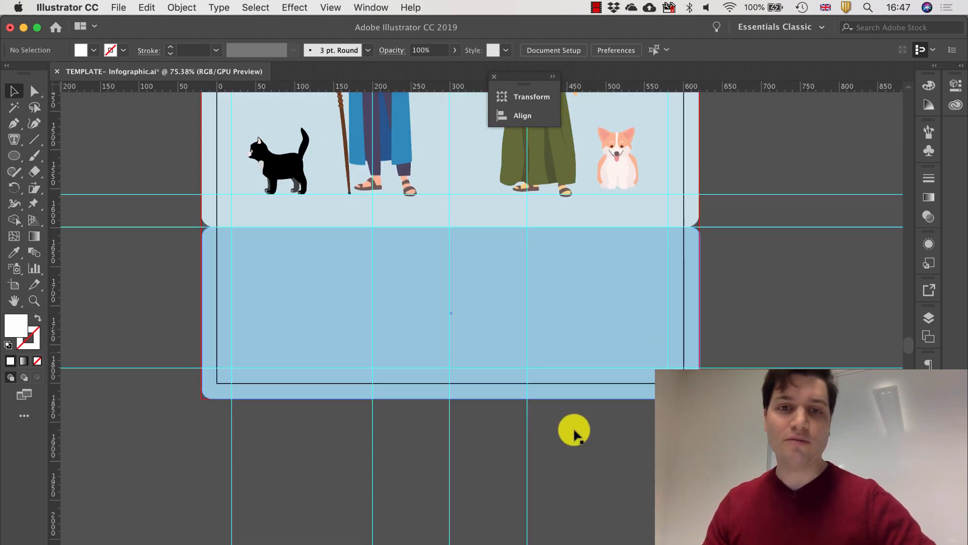
scroll(575, 432, "down", 8)
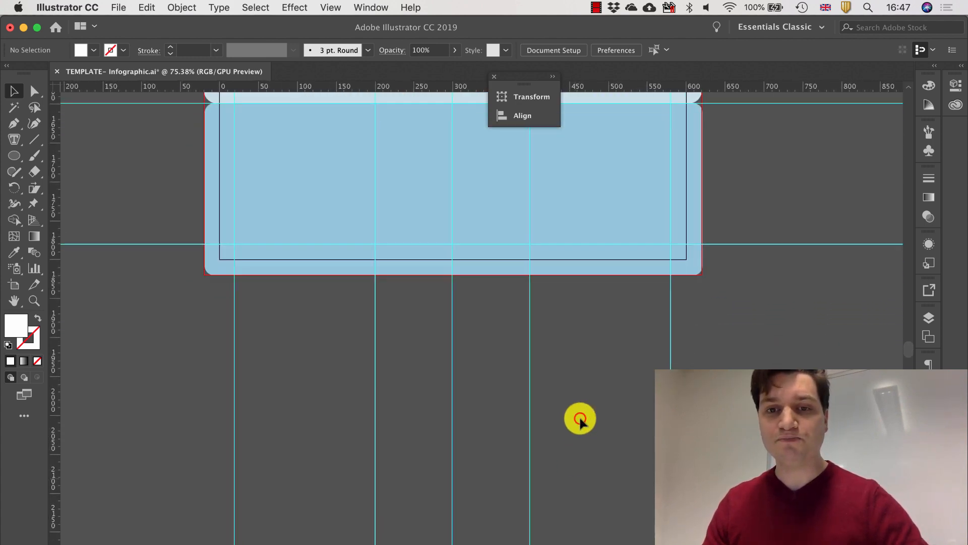
scroll(580, 423, "up", 15)
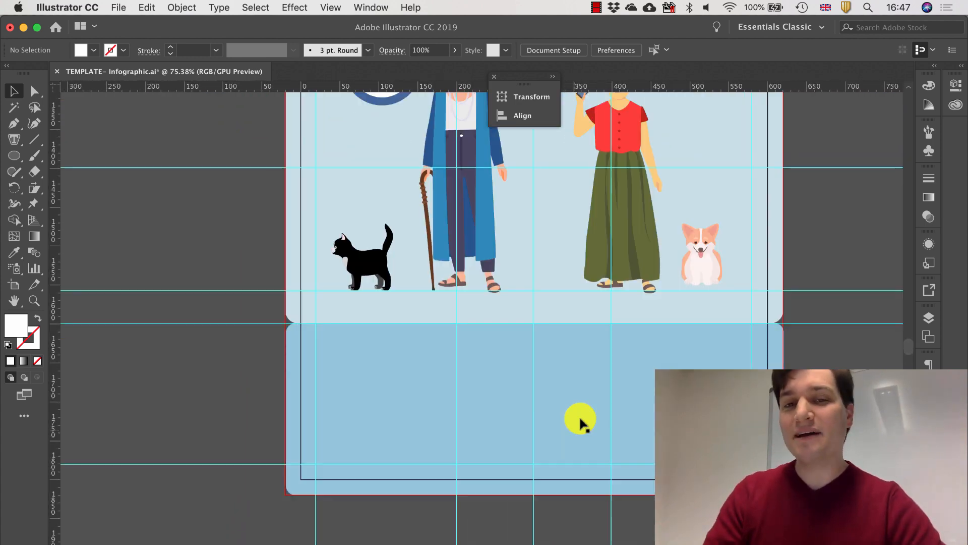
Examine the finished reference infographic's headings, callouts, weight labels, and causes-of-death lists, from its title down to the data sources and credits
left_click(579, 423)
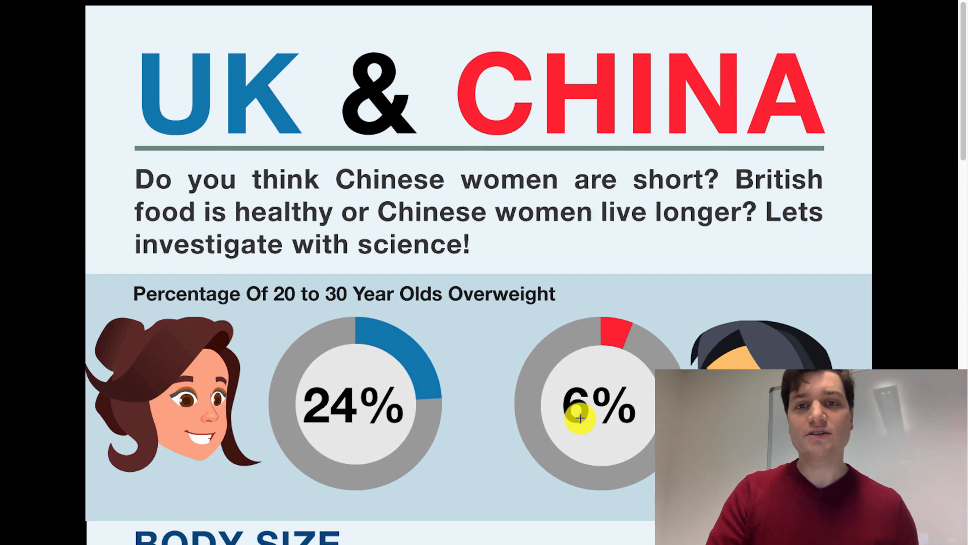
scroll(580, 418, "down", 1)
scroll(580, 418, "down", 10)
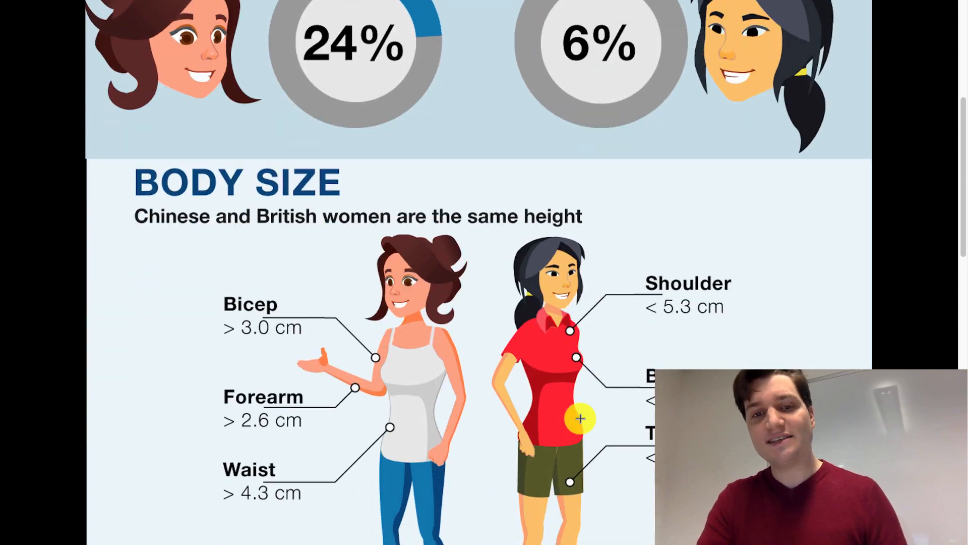
scroll(580, 418, "down", 12)
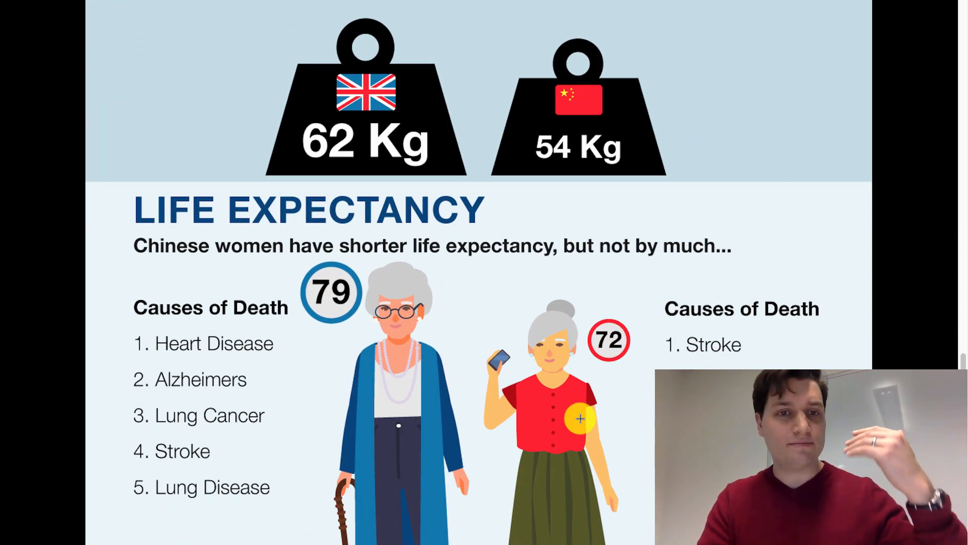
scroll(580, 418, "down", 7)
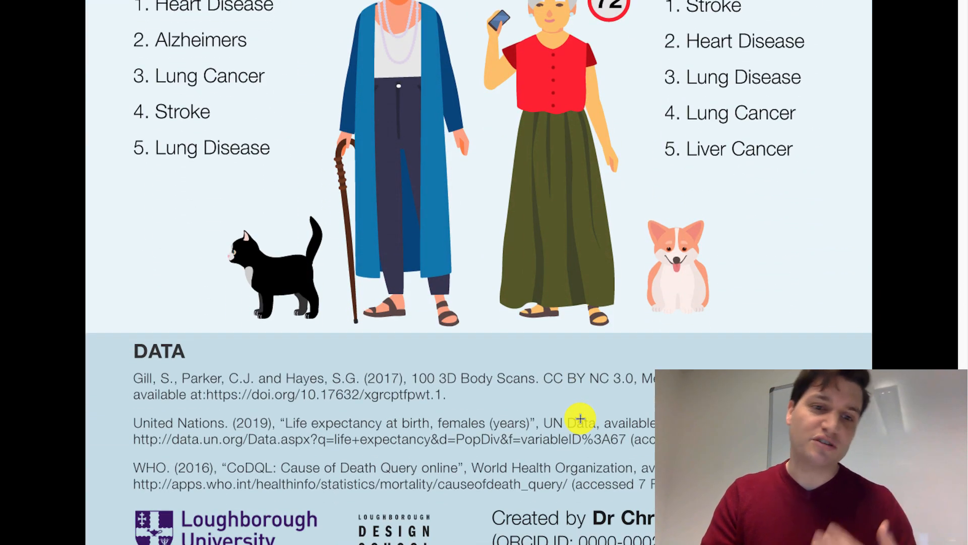